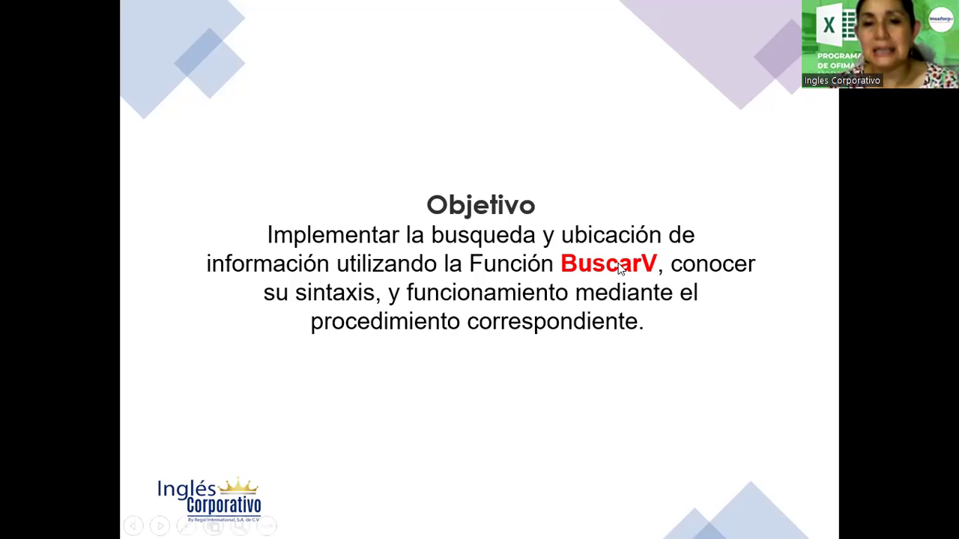
Advance the slideshow to the 'Función buscarv.' slide explaining the BUSCARV syntax
{"action": "key", "text": "Right"}
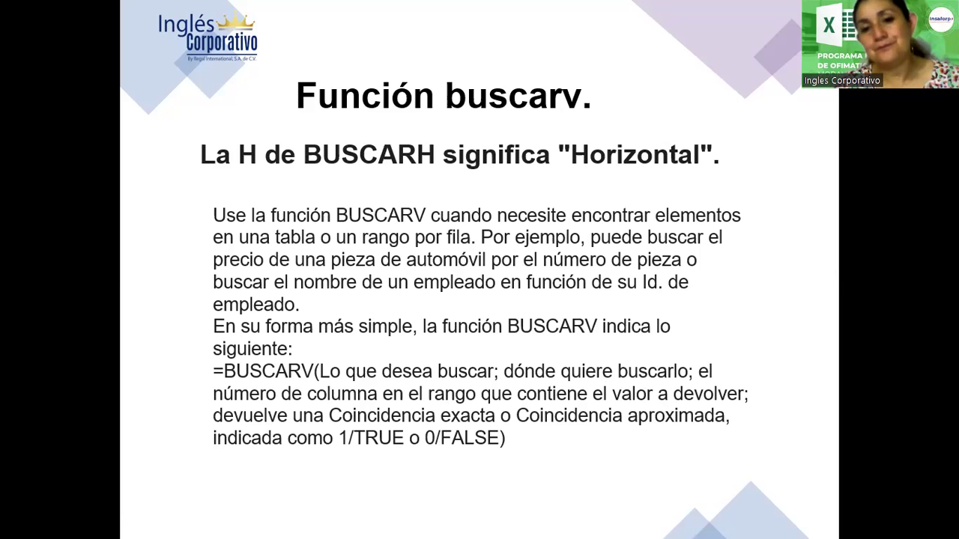
Advance to the example slide where =BUSCARV(B3,B2:E7,2,FALSO) looks up Tórrez
{"action": "left_click", "coordinate": [191, 173]}
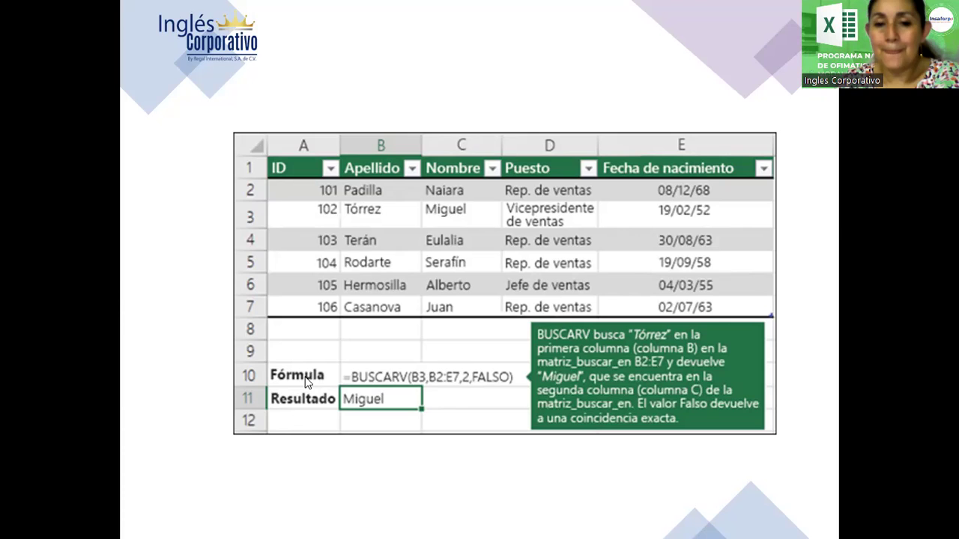
Move past the last slide and exit the slideshow to return to Función BuscarV.xlsx
{"action": "left_click", "coordinate": [579, 98]}
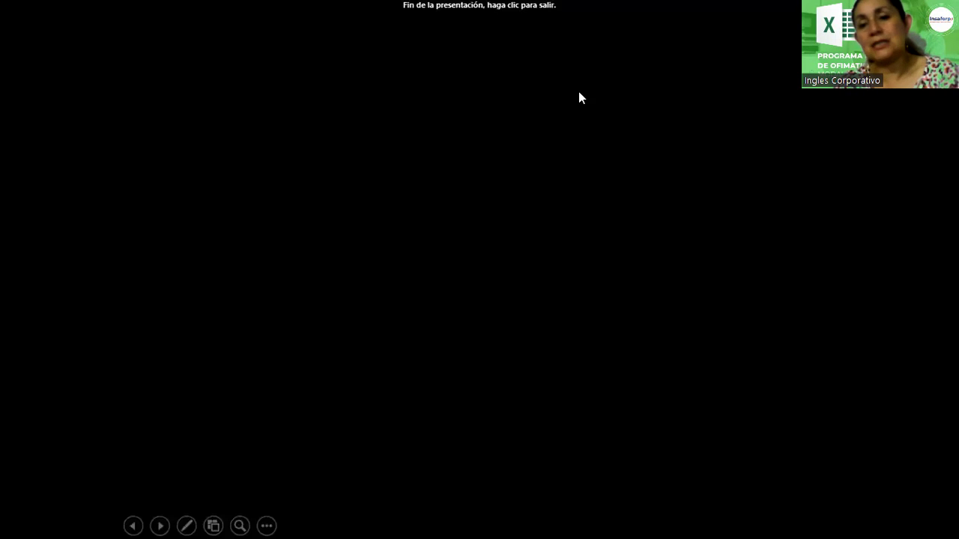
{"action": "left_click", "coordinate": [579, 98]}
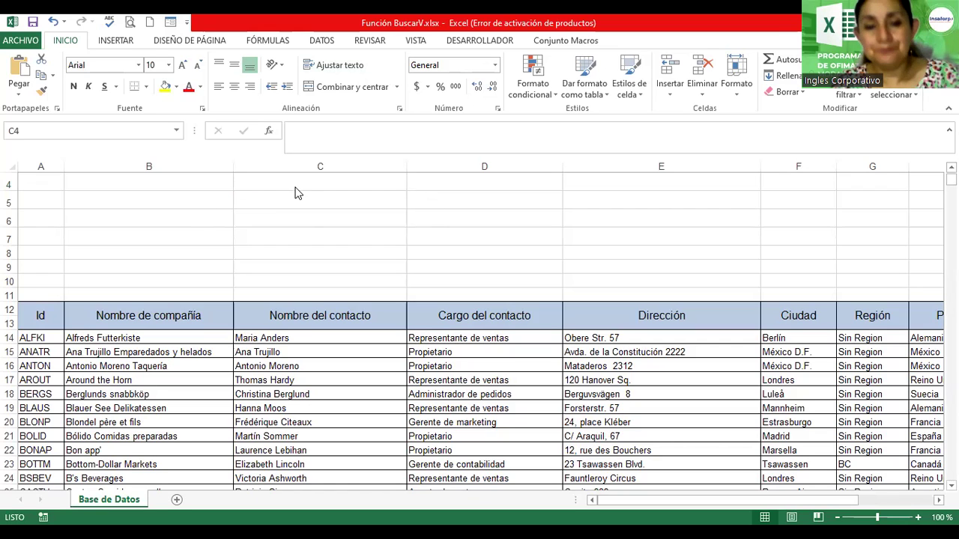
Insert a WordArt title reading 'Función BuscarV' above the customer table
{"action": "left_click", "coordinate": [47, 184]}
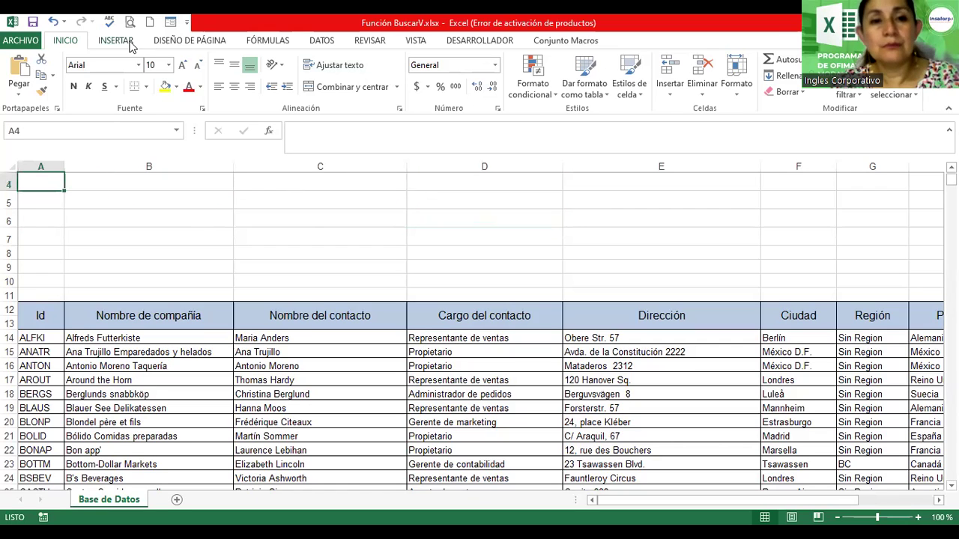
{"action": "left_click", "coordinate": [115, 41]}
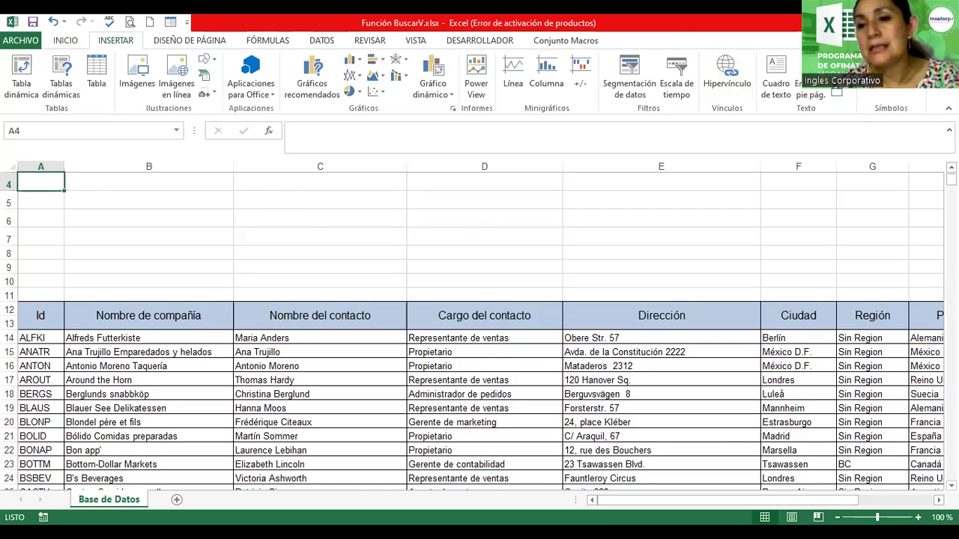
{"action": "left_click", "coordinate": [839, 82]}
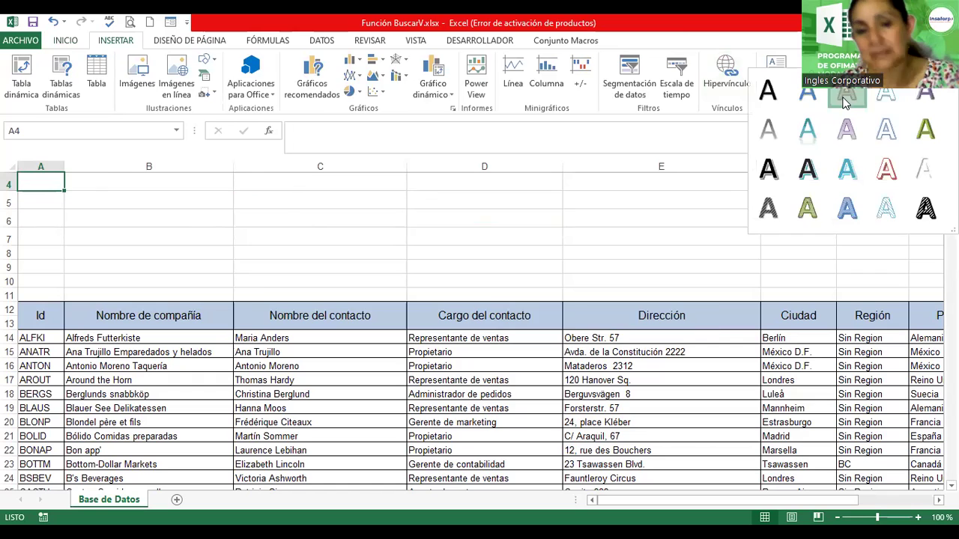
{"action": "left_click", "coordinate": [844, 103]}
{"action": "left_click_drag", "start_coordinate": [448, 305], "coordinate": [364, 192]}
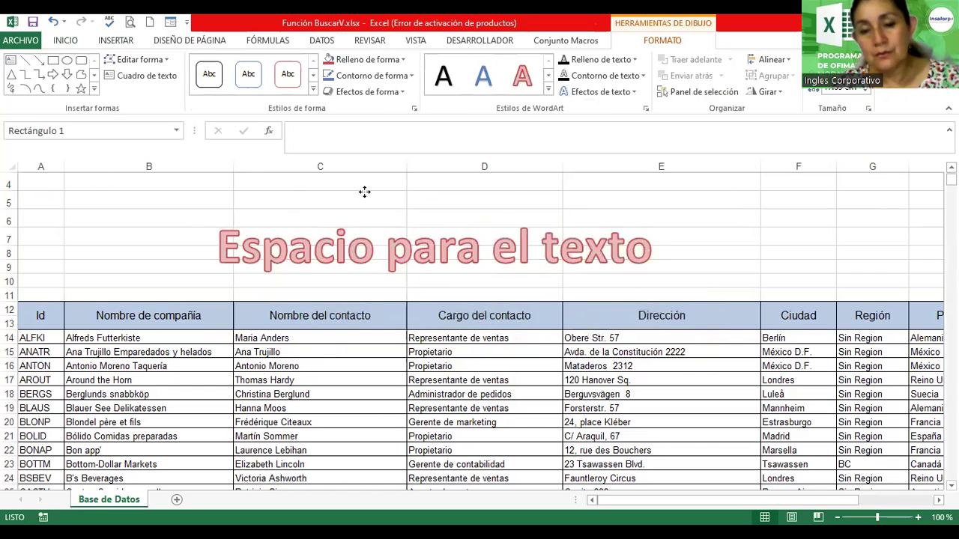
{"action": "left_click", "coordinate": [383, 225]}
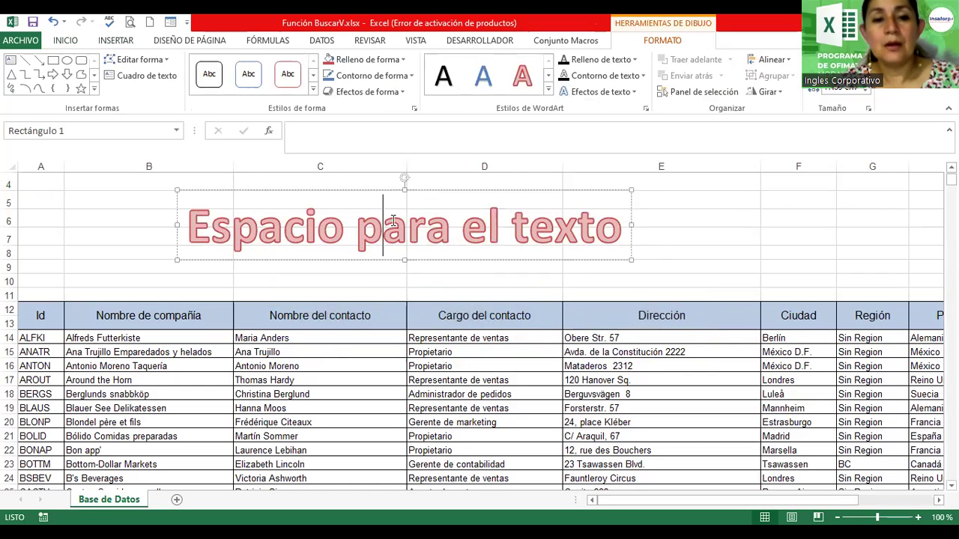
{"action": "triple_click", "coordinate": [394, 221]}
{"action": "type", "text": "Funcio"}
{"action": "key", "text": "BackSpace"}
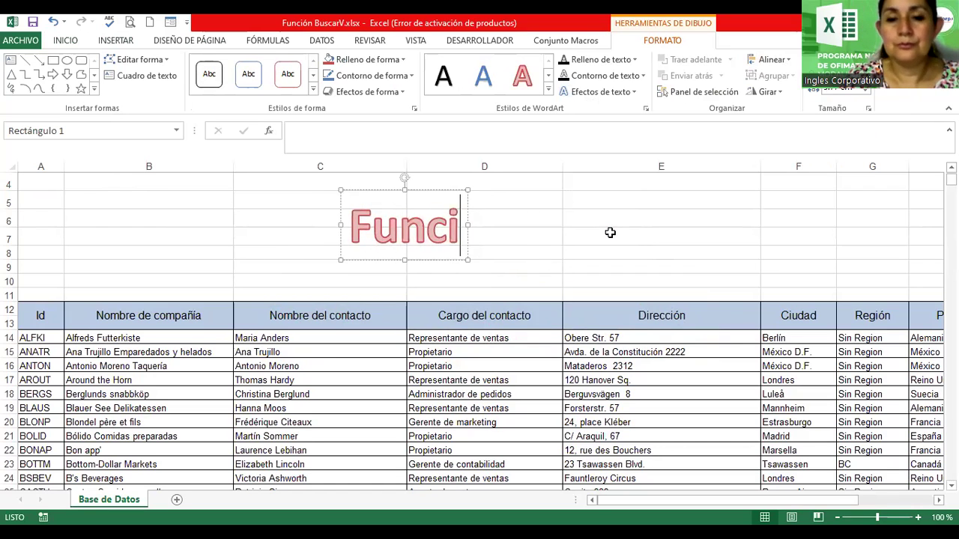
{"action": "type", "text": "ón Buscar"}
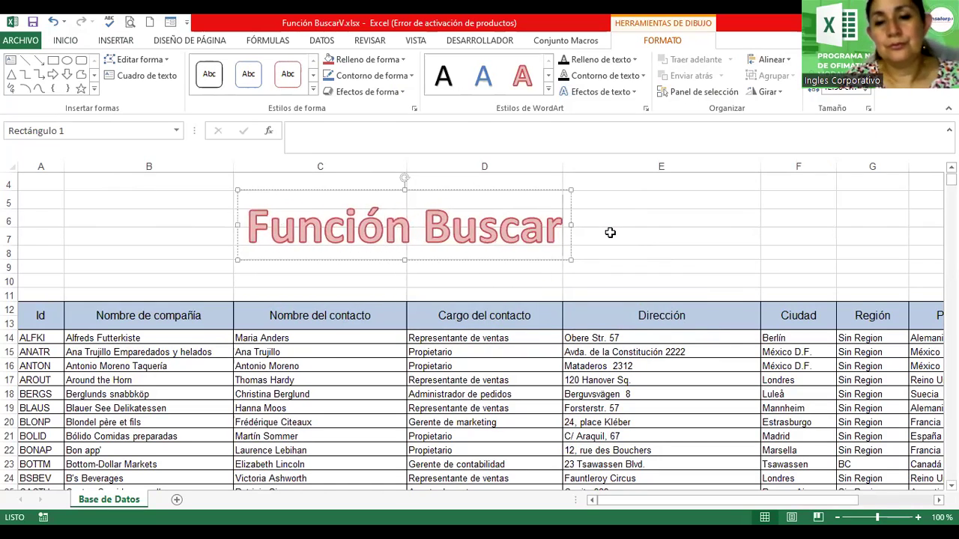
{"action": "type", "text": "V"}
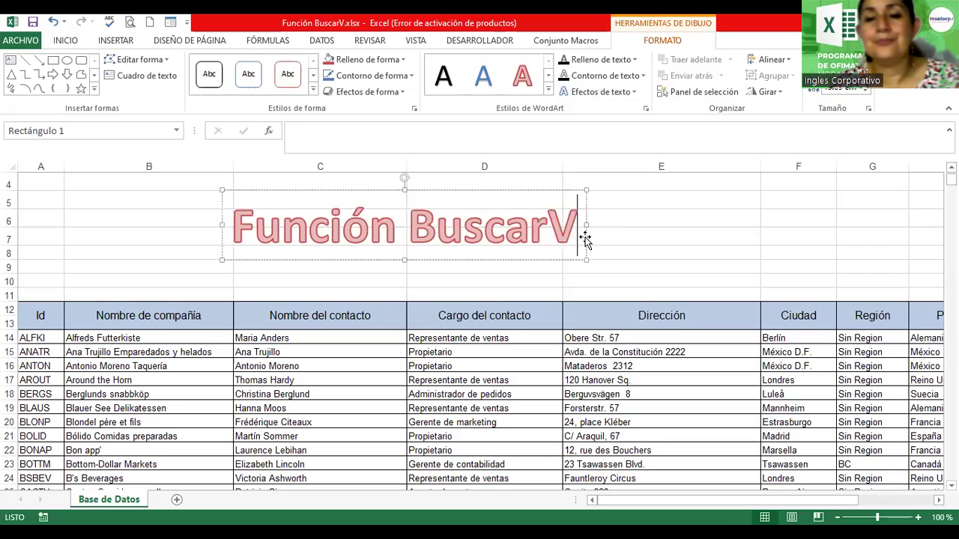
Resize the WordArt title to font size 28 and place it over columns A and B
{"action": "left_click_drag", "start_coordinate": [584, 239], "coordinate": [235, 121]}
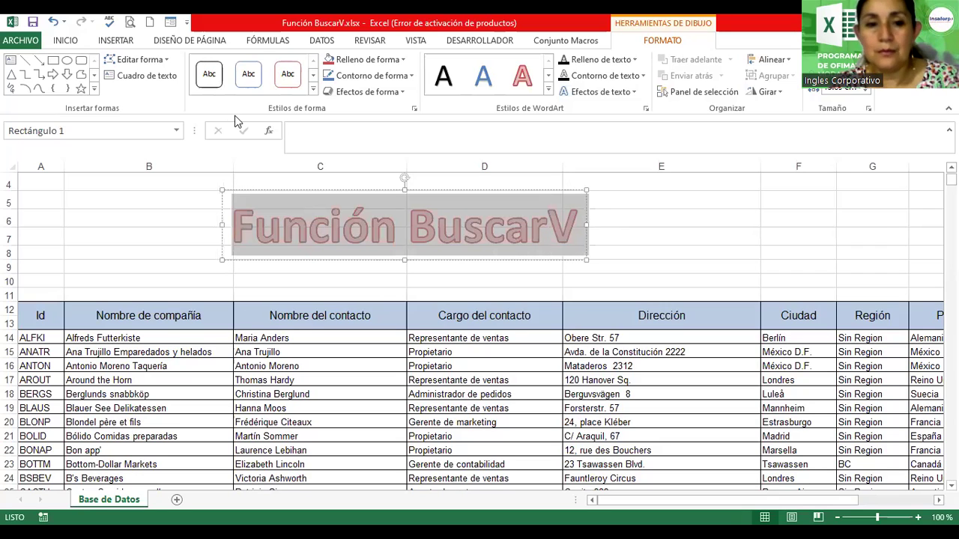
{"action": "left_click", "coordinate": [65, 41]}
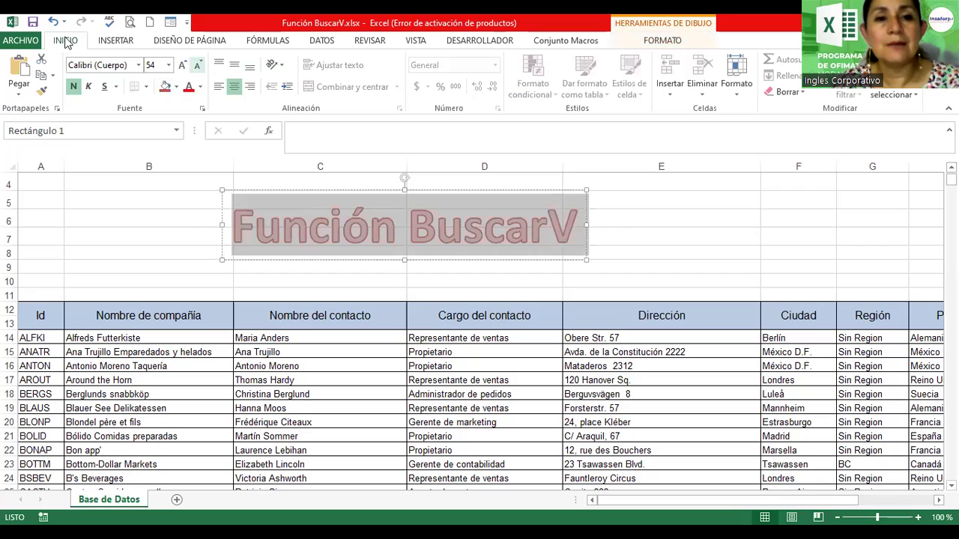
{"action": "left_click", "coordinate": [197, 65]}
{"action": "left_click", "coordinate": [197, 65]}
{"action": "left_click", "coordinate": [197, 65]}
{"action": "left_click", "coordinate": [197, 65]}
{"action": "left_click", "coordinate": [197, 65]}
{"action": "left_click", "coordinate": [197, 65]}
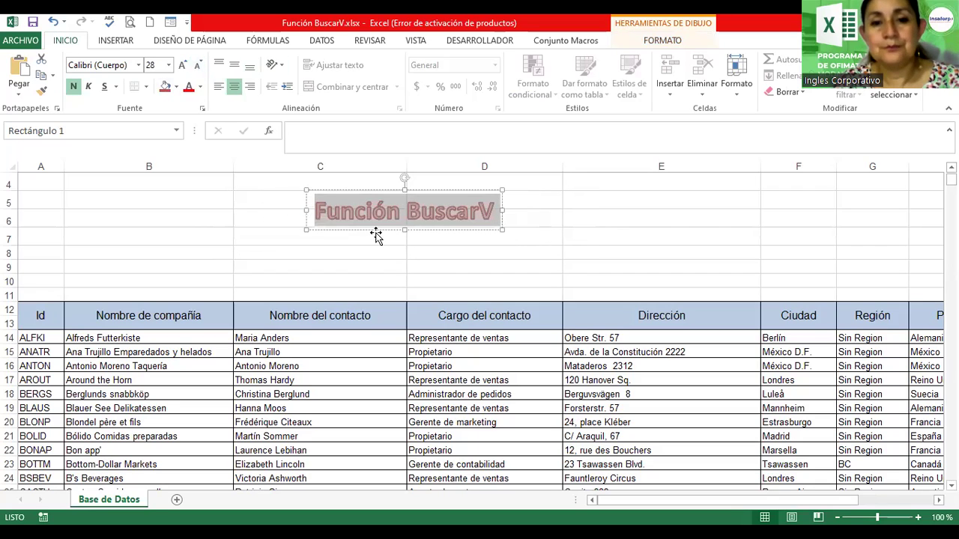
{"action": "left_click_drag", "start_coordinate": [376, 235], "coordinate": [74, 231]}
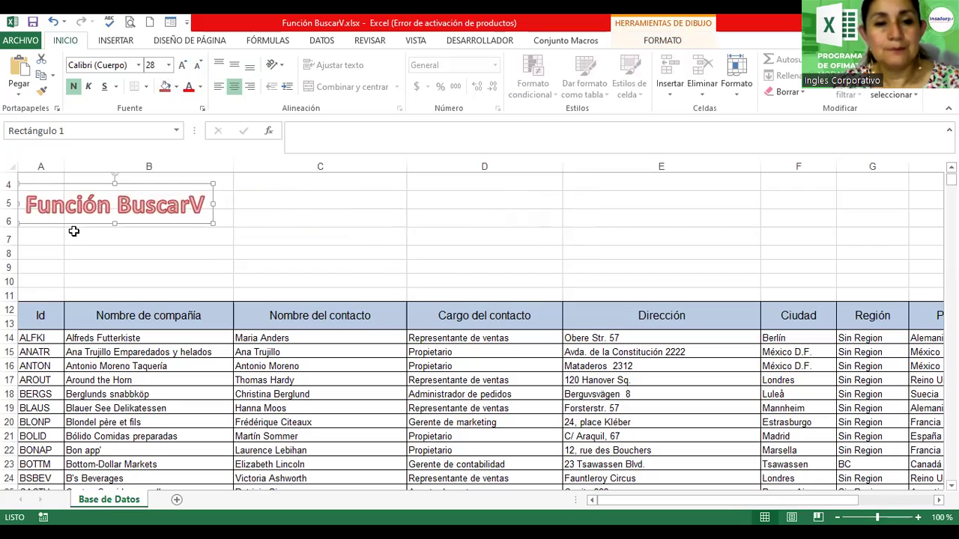
{"action": "left_click", "coordinate": [39, 267]}
{"action": "left_click", "coordinate": [36, 242]}
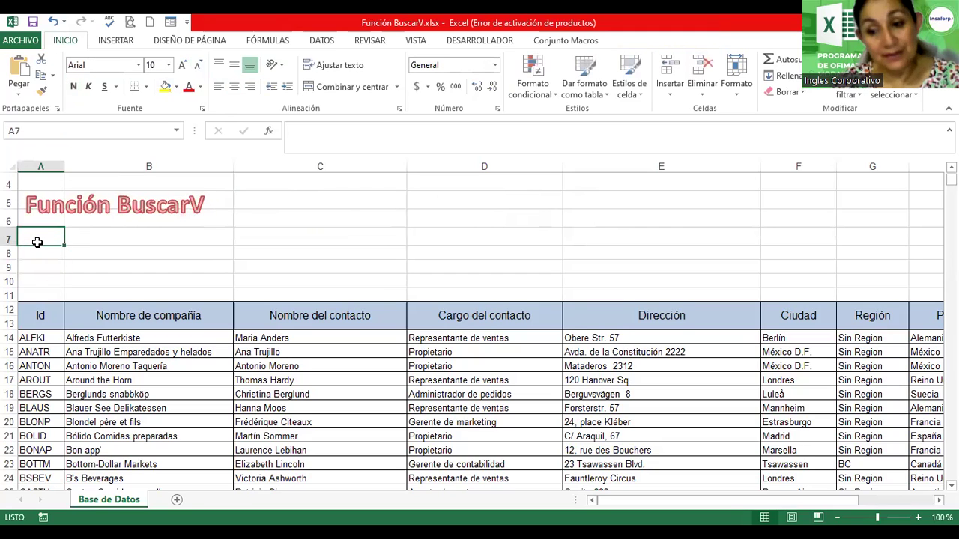
Enter the author credit line 'Creado por:' followed by the author's name in A7
{"action": "type", "text": "Creado por: Denisse Alvaradp"}
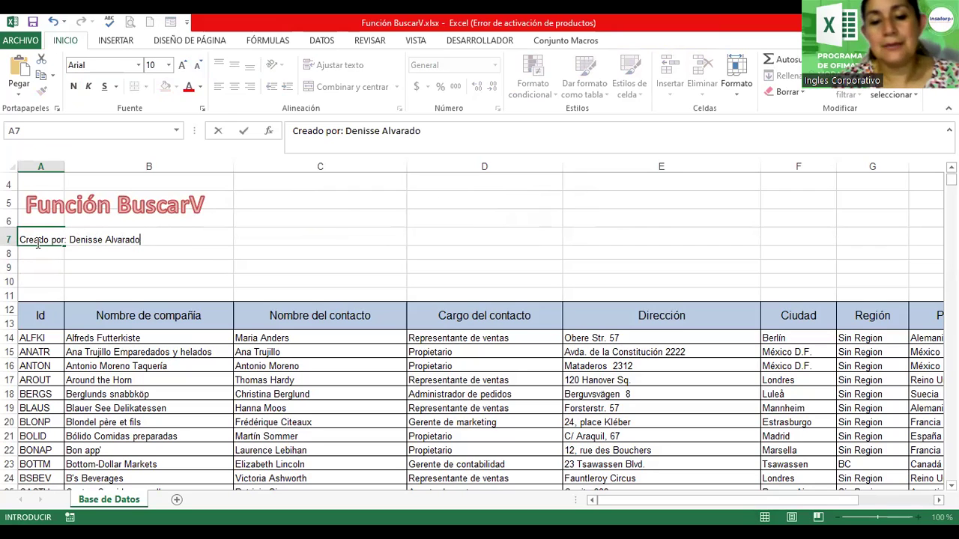
{"action": "key", "text": "Return"}
{"action": "left_click", "coordinate": [417, 208]}
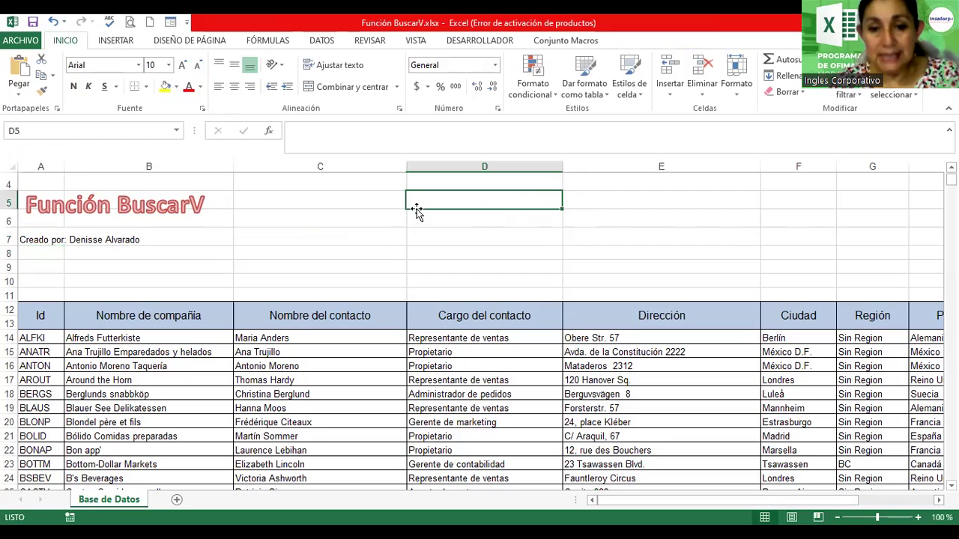
Type the heading 'Tabla de Consulta de Datos' in D4 and select D4:E4
{"action": "left_click", "coordinate": [453, 185]}
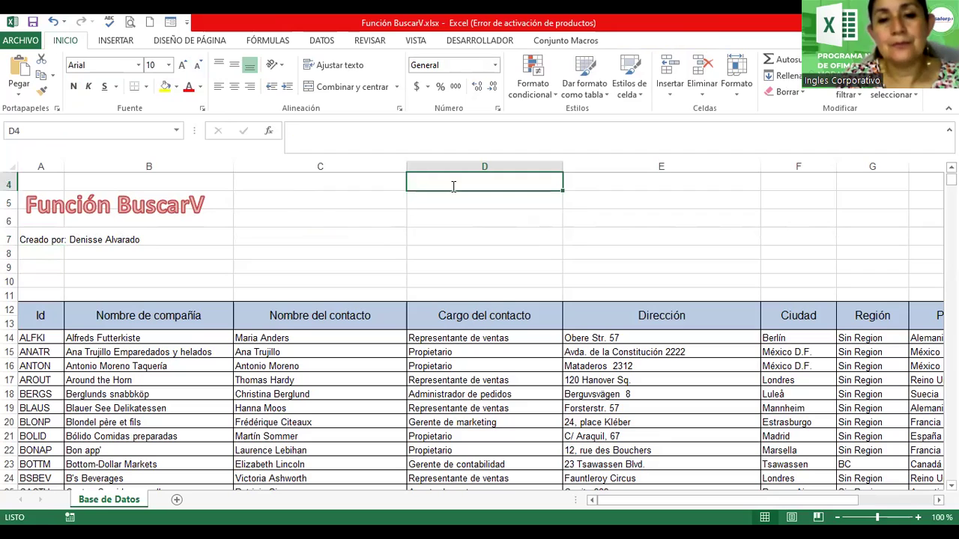
{"action": "type", "text": "Tabla de Consulta de DA"}
{"action": "key", "text": "BackSpace"}
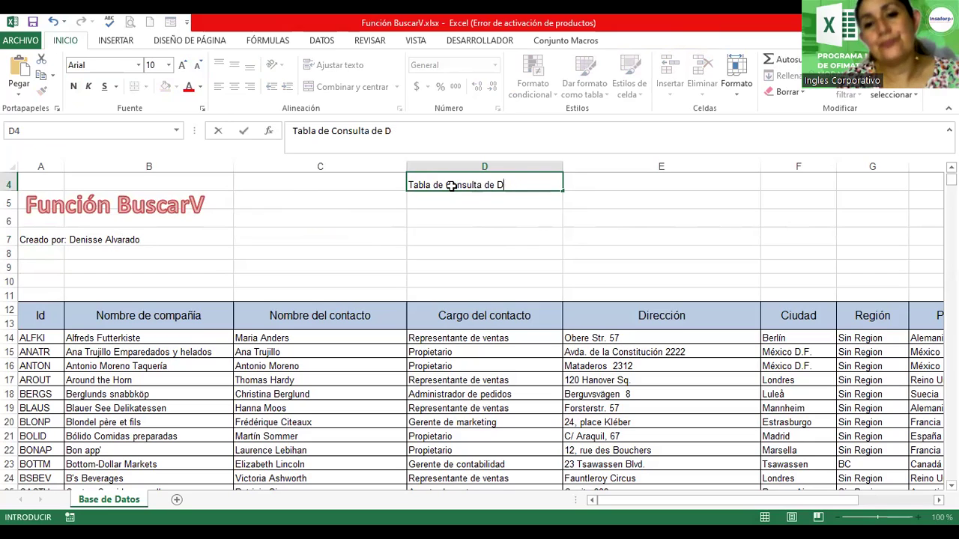
{"action": "type", "text": "atos"}
{"action": "key", "text": "Return"}
{"action": "left_click", "coordinate": [453, 186]}
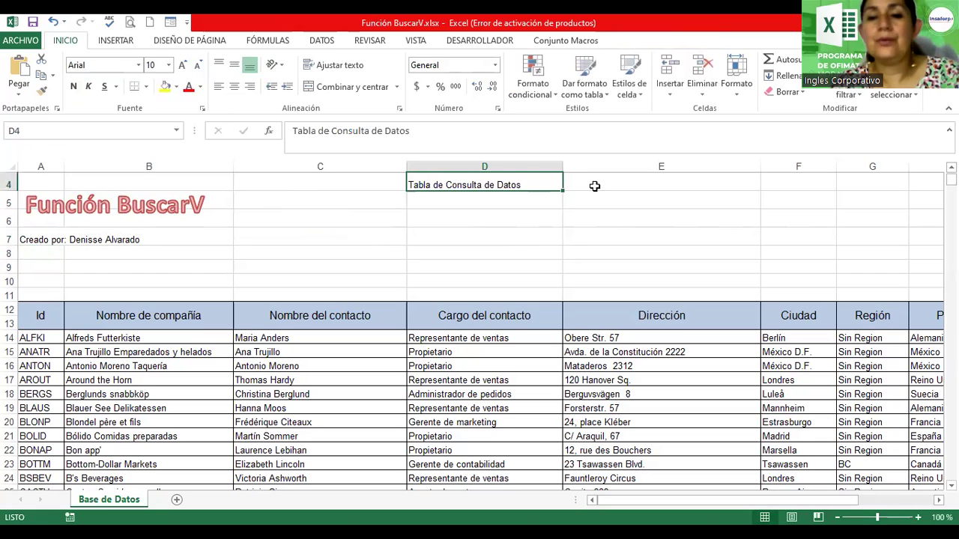
{"action": "left_click", "coordinate": [594, 186], "text": "shift"}
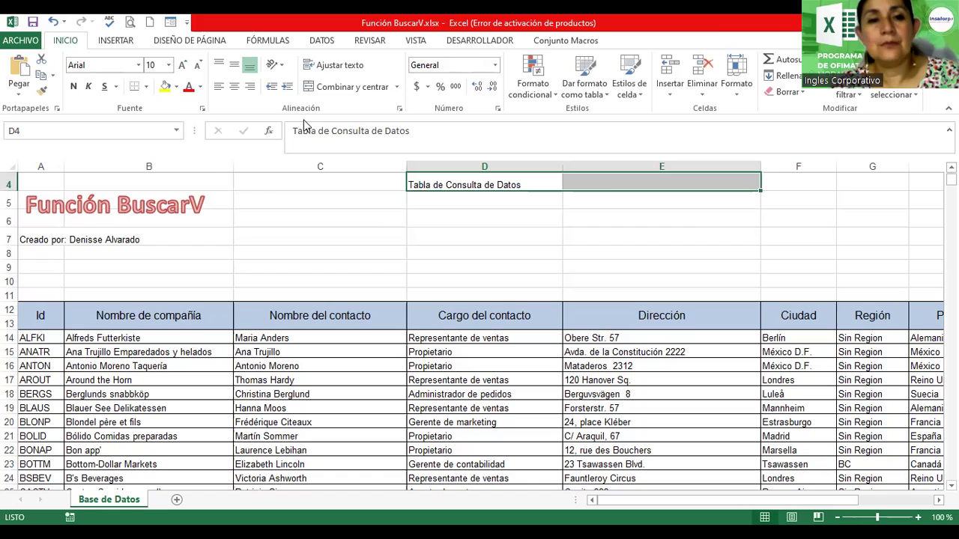
Merge and centre D4:E4 and make the heading bold, size 16, with yellow fill
{"action": "left_click", "coordinate": [346, 86]}
{"action": "left_click", "coordinate": [72, 86]}
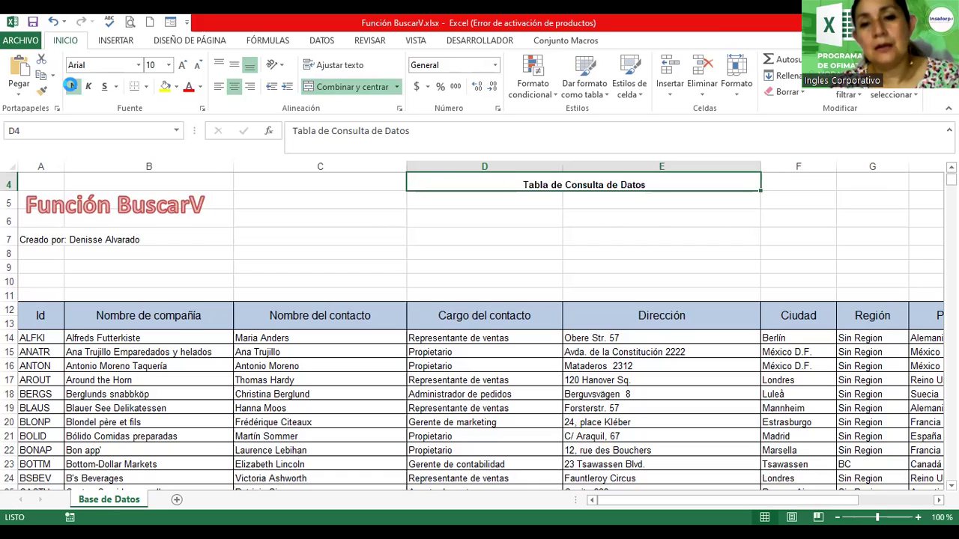
{"action": "left_click", "coordinate": [181, 65]}
{"action": "left_click", "coordinate": [181, 66]}
{"action": "left_click", "coordinate": [181, 65]}
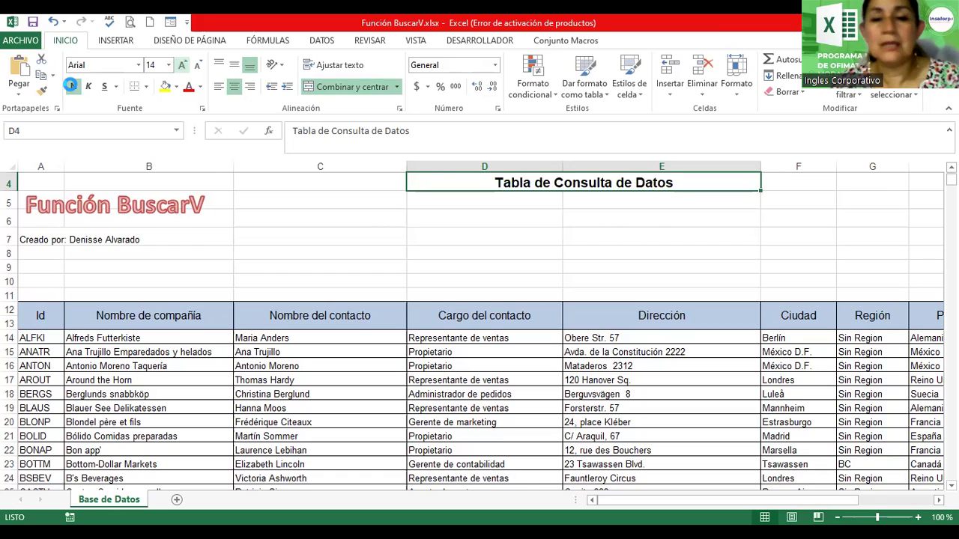
{"action": "left_click", "coordinate": [181, 65]}
{"action": "left_click", "coordinate": [164, 86]}
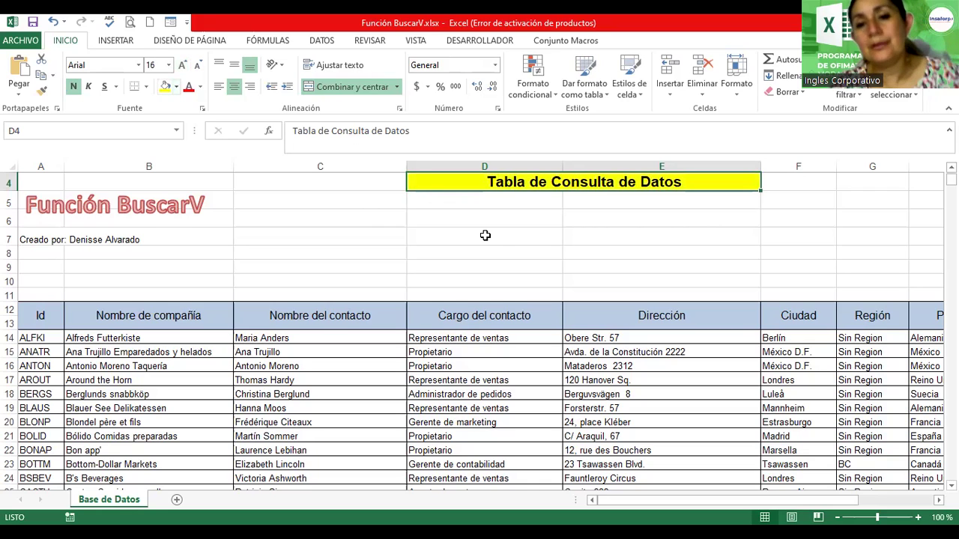
{"action": "key", "text": "Return"}
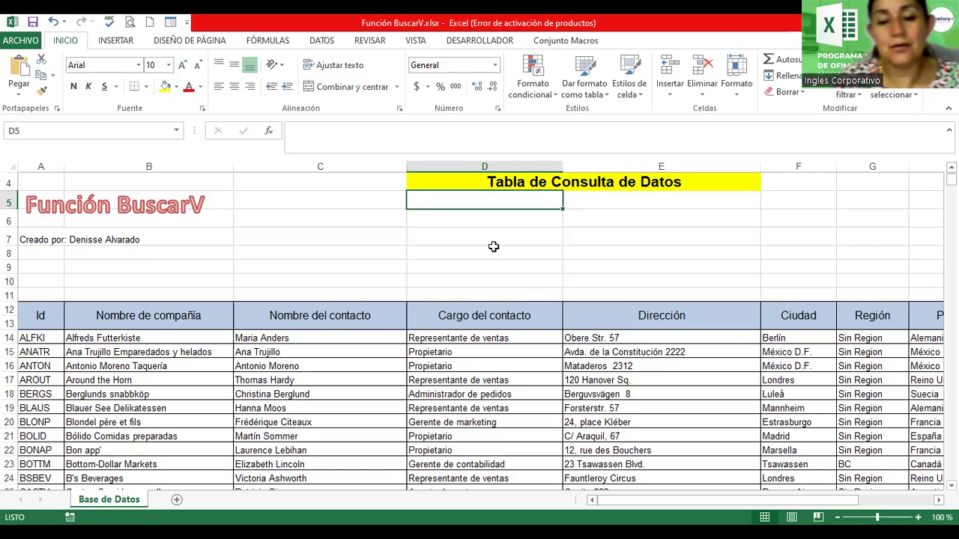
Enter the labels 'ID' and 'Nombre del Contacto' in D5 and D6
{"action": "type", "text": "ID"}
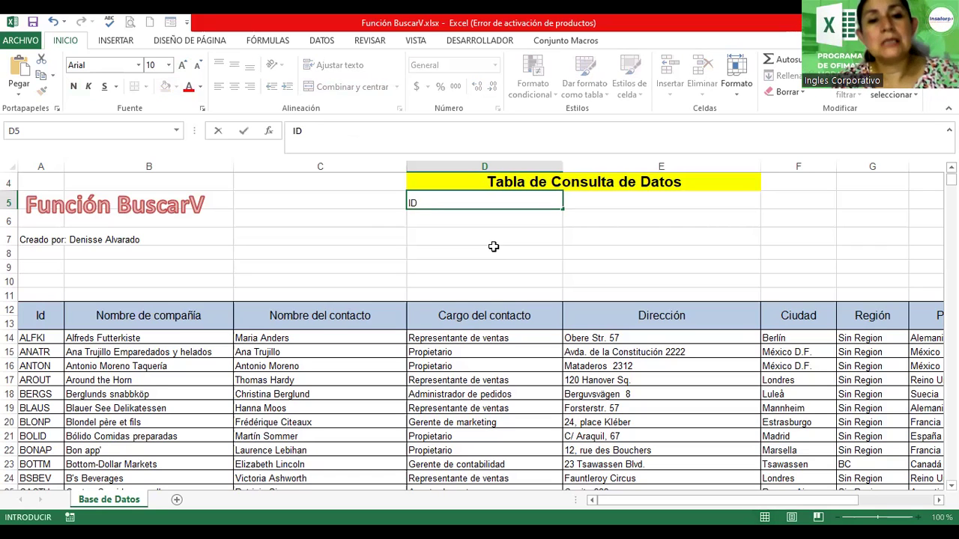
{"action": "key", "text": "Return"}
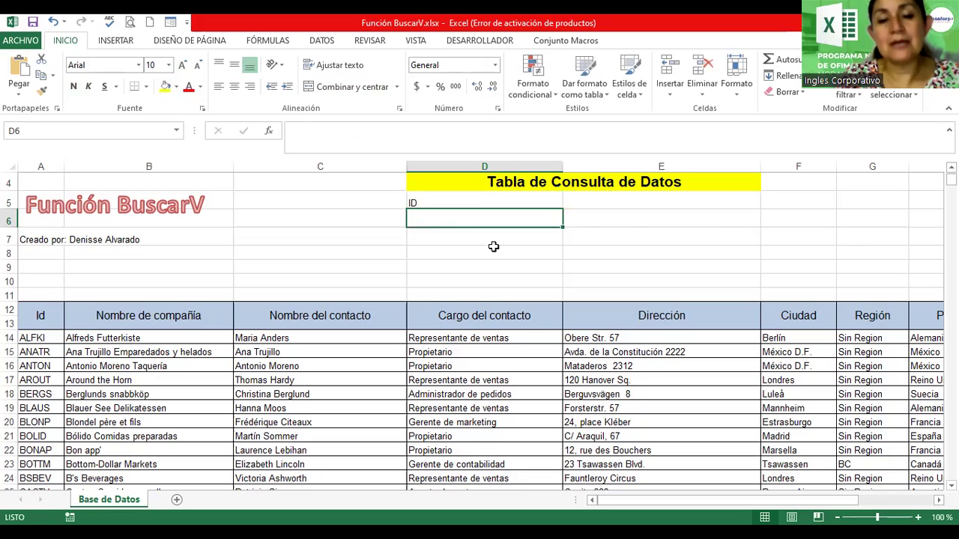
{"action": "type", "text": "Nombre de "}
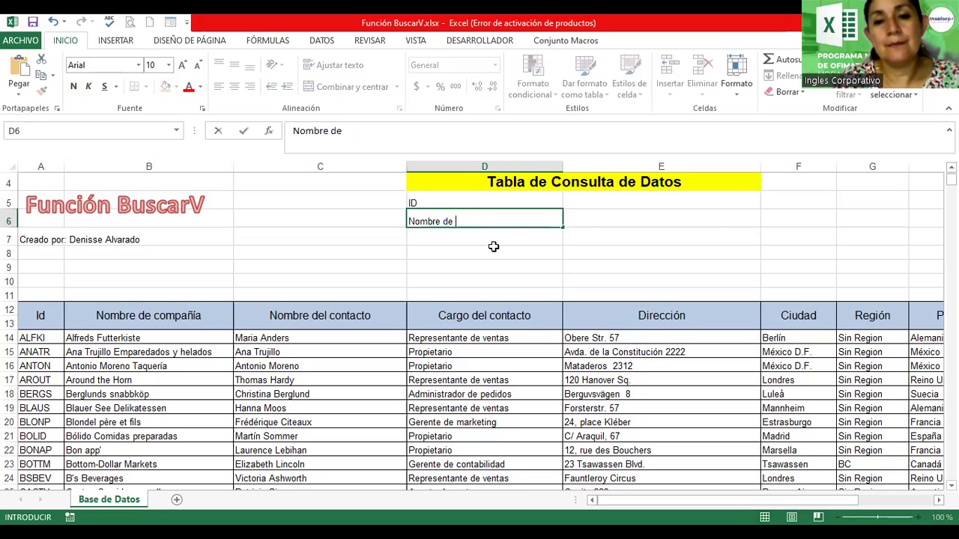
{"action": "type", "text": " Contactp"}
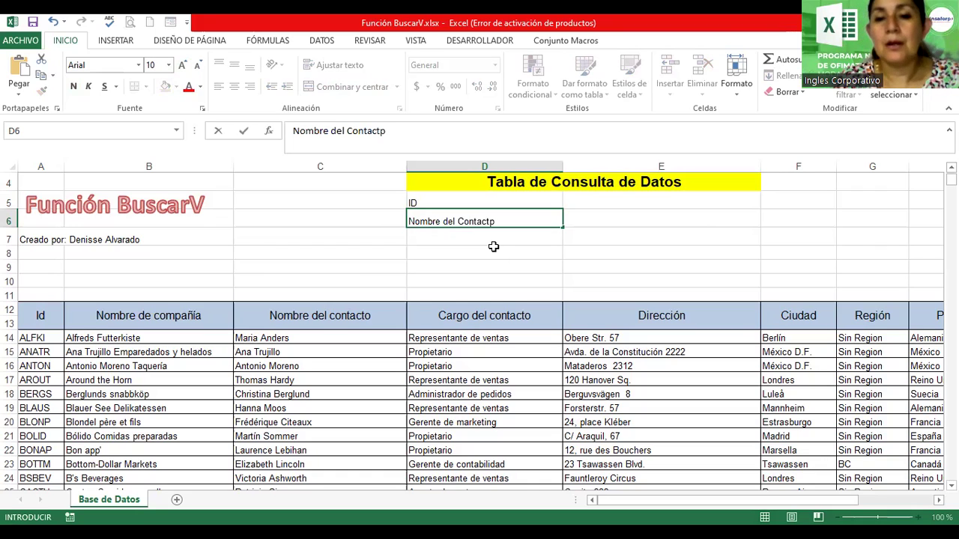
{"action": "type", "text": "o"}
{"action": "key", "text": "Return"}
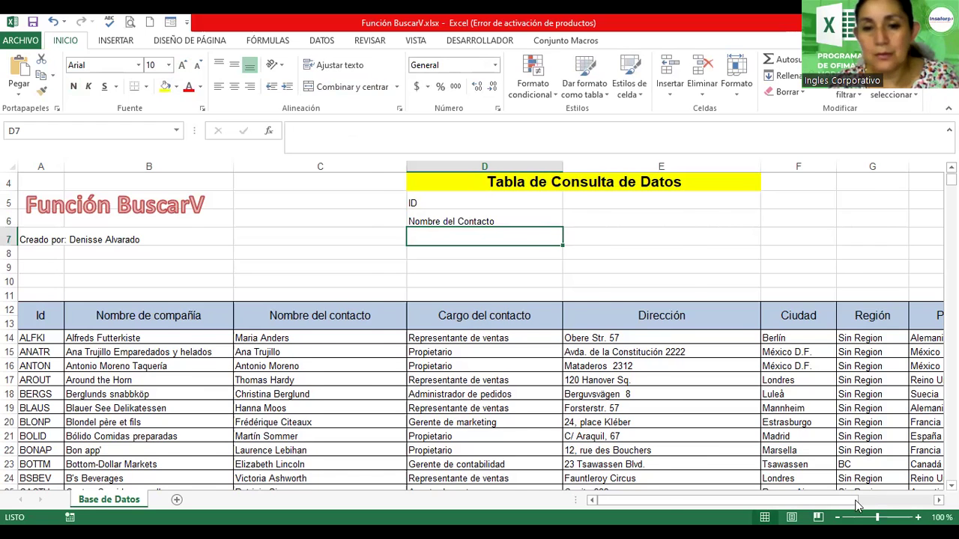
{"action": "left_click_drag", "start_coordinate": [859, 500], "coordinate": [936, 501]}
{"action": "left_click_drag", "start_coordinate": [763, 508], "coordinate": [752, 507]}
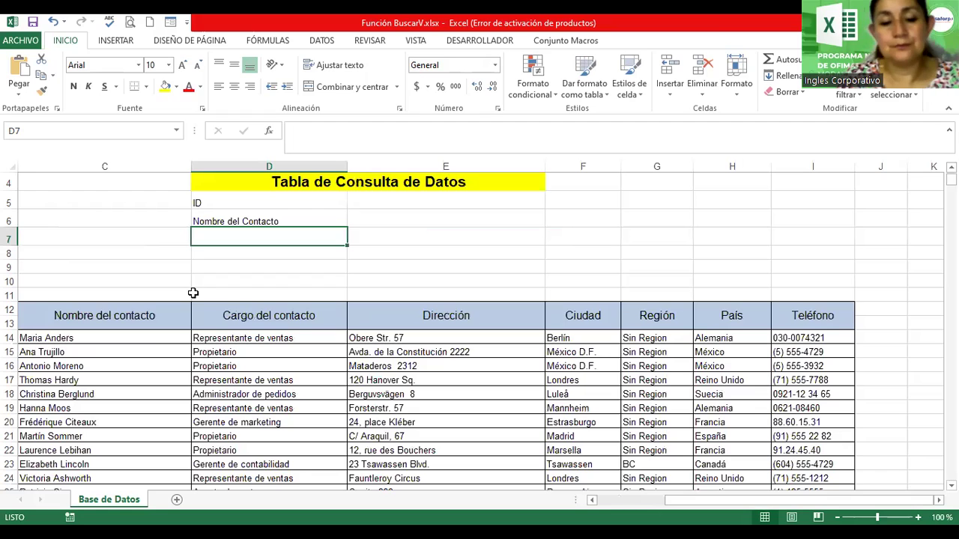
Enter the labels 'Ciudad', 'Pais' and 'Teléfono' in D7 through D9
{"action": "type", "text": "Ciudad"}
{"action": "key", "text": "Return"}
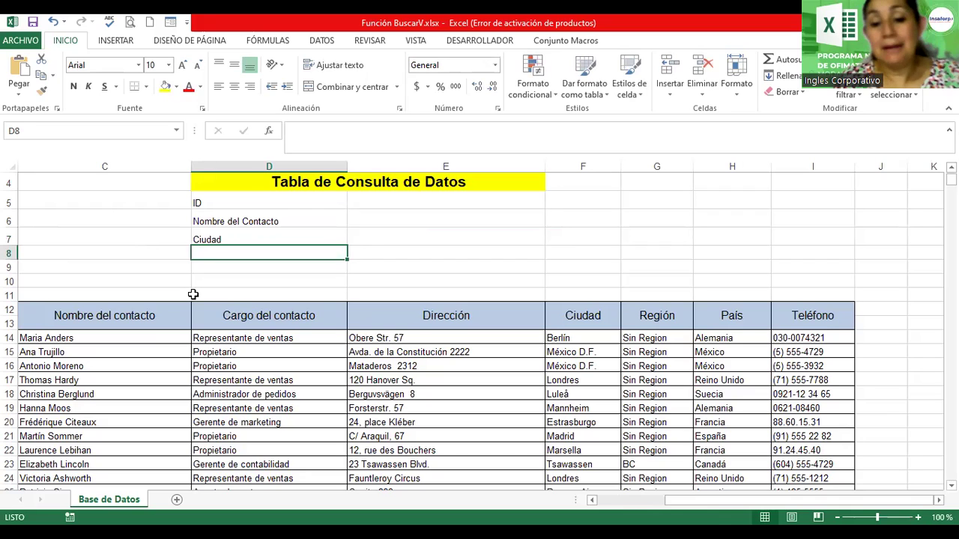
{"action": "type", "text": "Pais"}
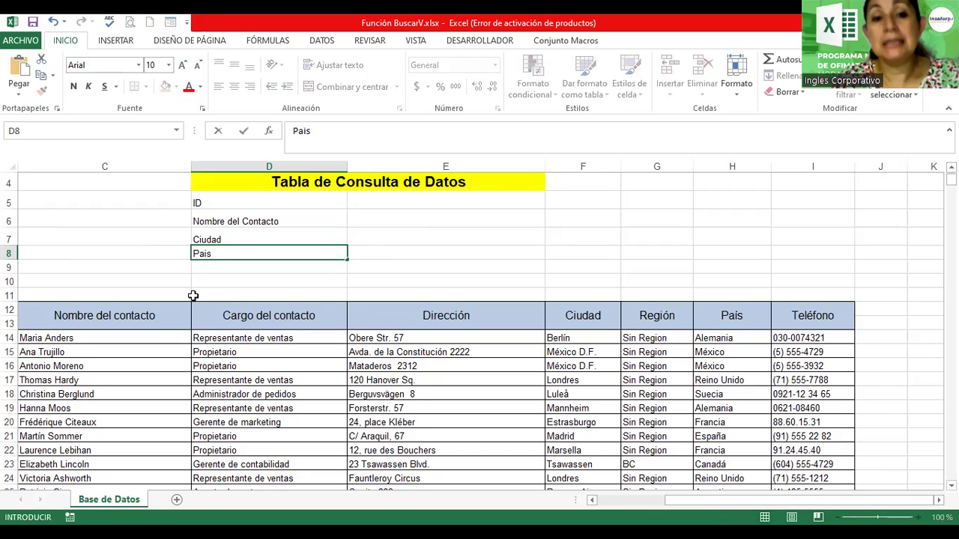
{"action": "key", "text": "Return"}
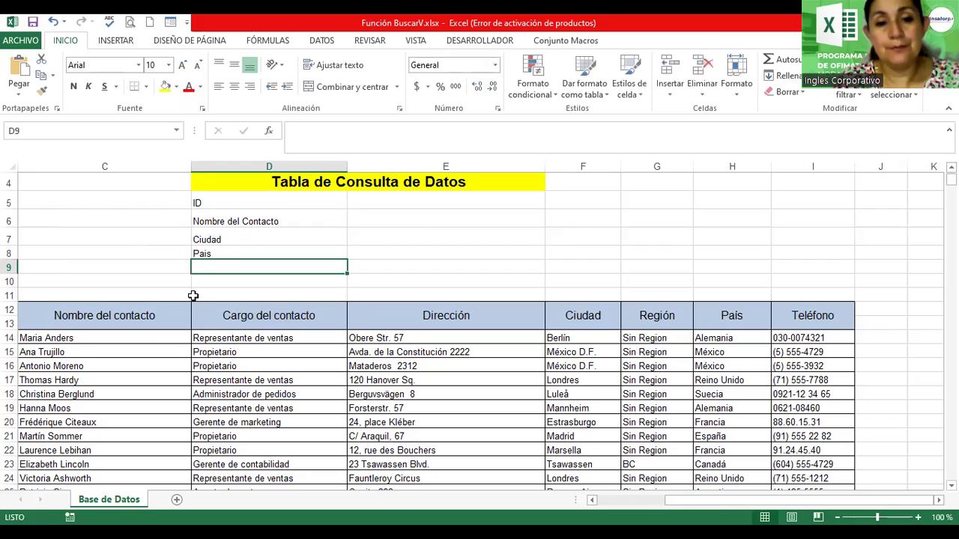
{"action": "type", "text": "Teléfono"}
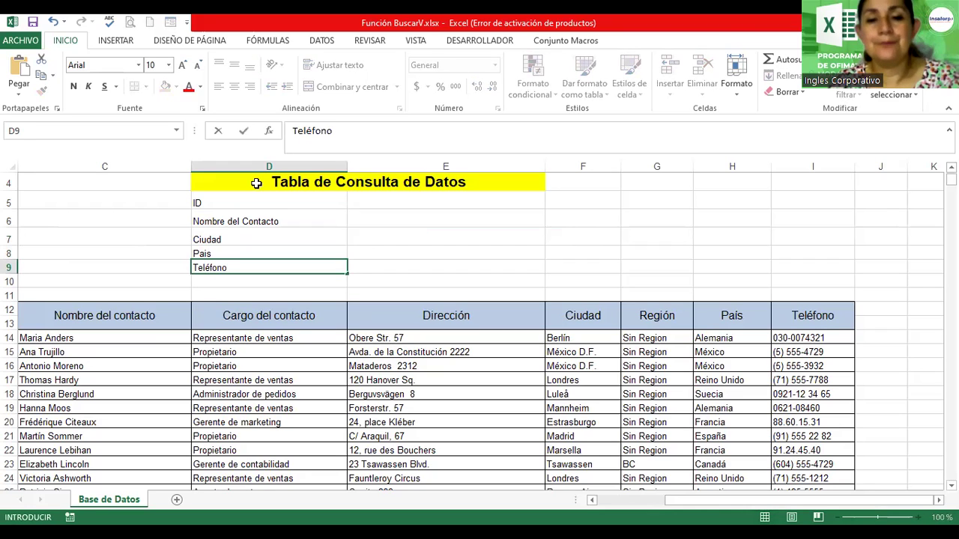
{"action": "key", "text": "Return"}
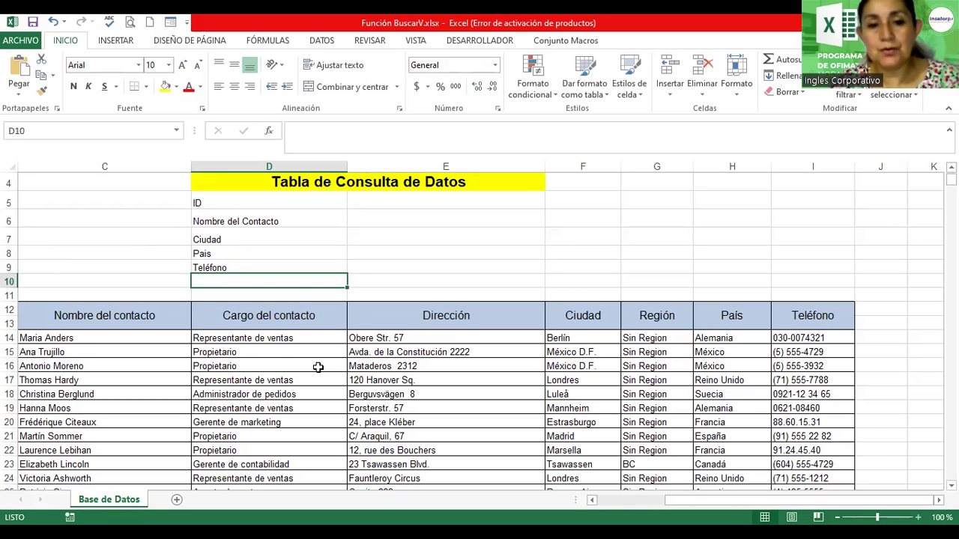
Make the labels ID through Teléfono in D5:D9 bold at size 11
{"action": "scroll", "coordinate": [317, 368], "scroll_direction": "up", "scroll_amount": 3, "text": "ctrl"}
{"action": "left_click_drag", "start_coordinate": [317, 303], "coordinate": [318, 378]}
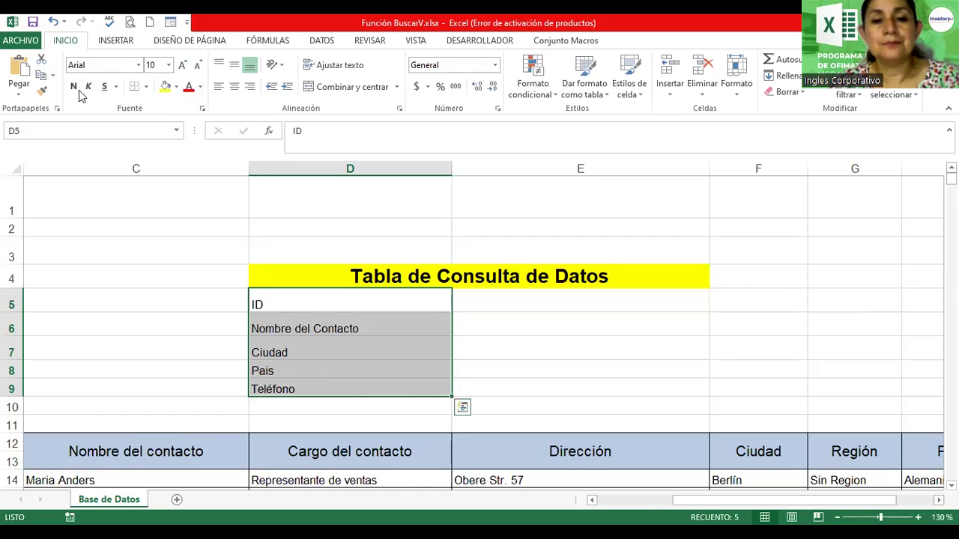
{"action": "left_click", "coordinate": [74, 87]}
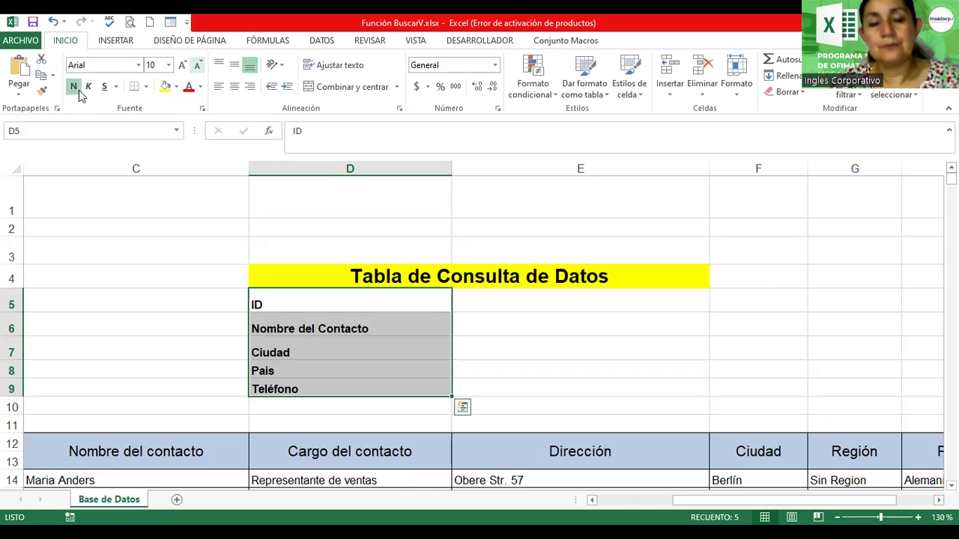
{"action": "key", "text": "ctrl+shift+greater"}
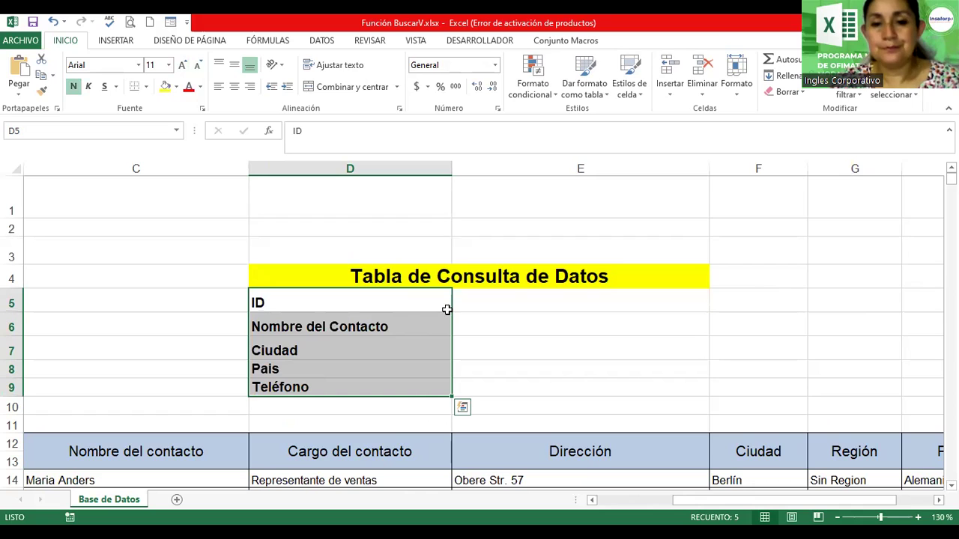
{"action": "left_click_drag", "start_coordinate": [409, 303], "coordinate": [593, 388]}
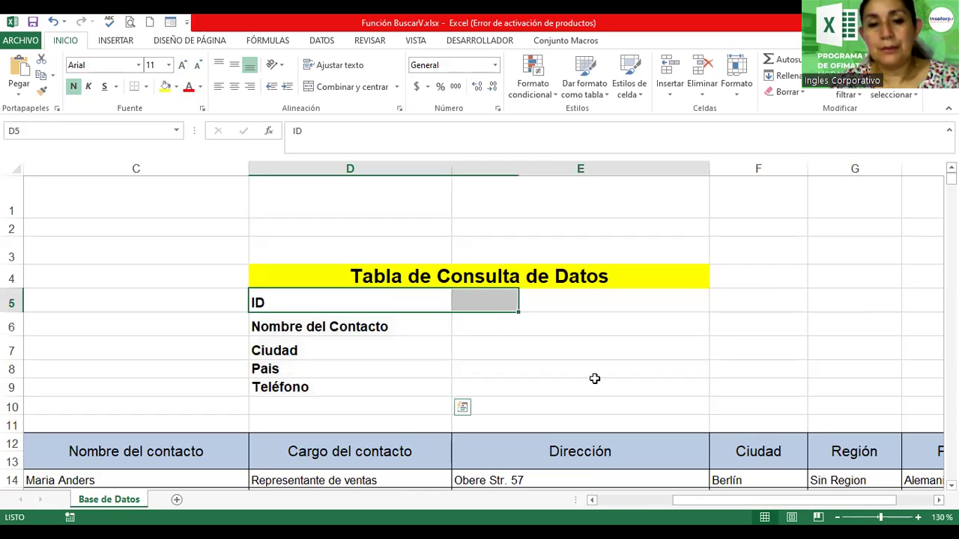
{"action": "key", "text": "shift+Down"}
{"action": "key", "text": "shift+Down"}
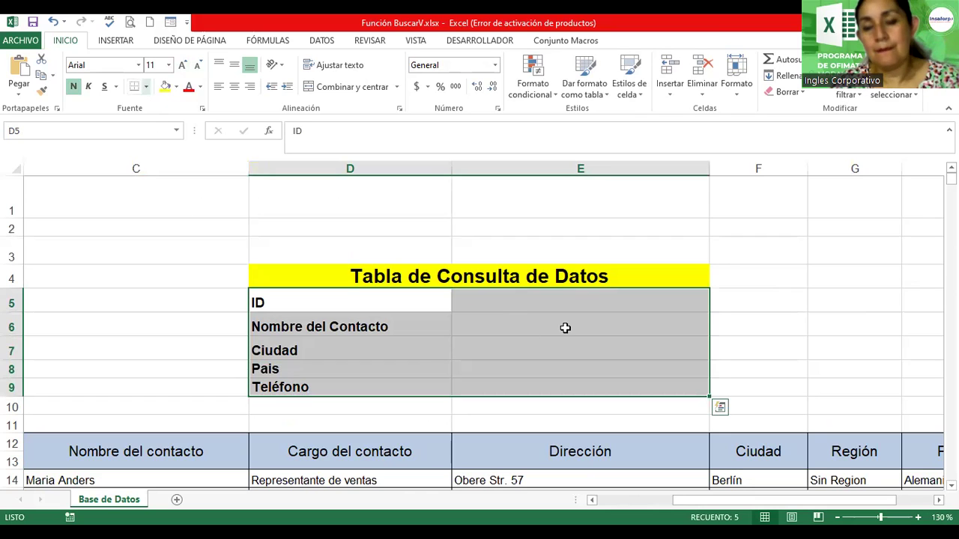
Apply All Borders to the lookup table range D5:E9
{"action": "left_click", "coordinate": [583, 303]}
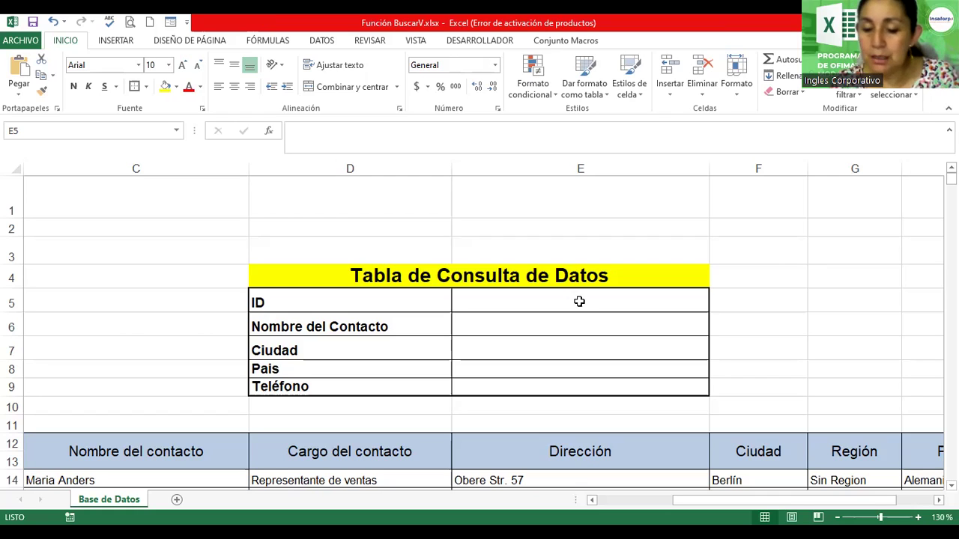
{"action": "left_click", "coordinate": [580, 301]}
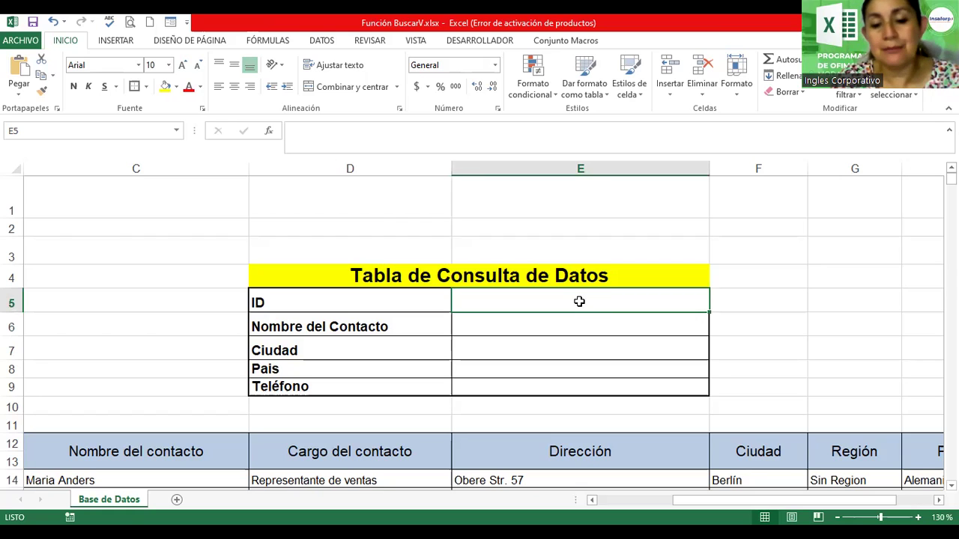
Replace the trial ID k879 in E5 with ANTON as the lookup value
{"action": "type", "text": "k879"}
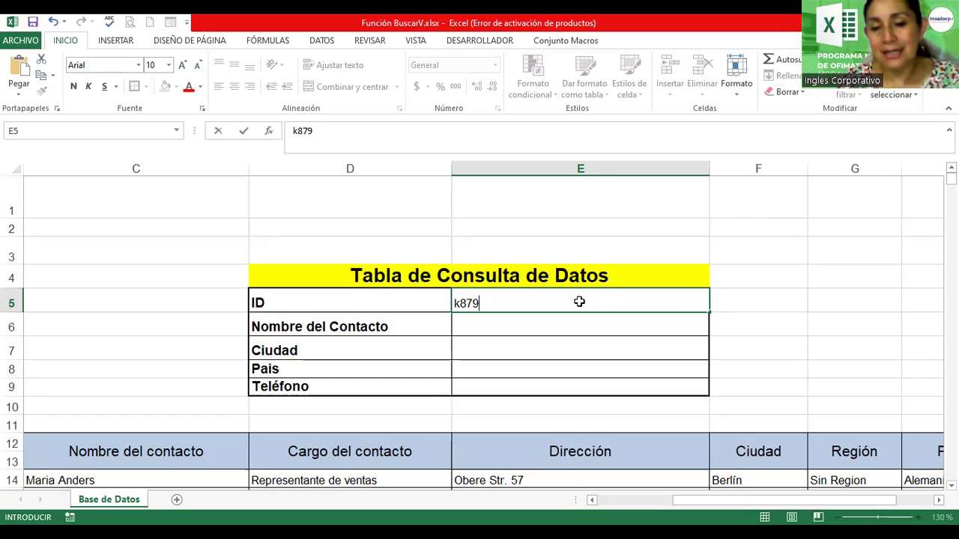
{"action": "key", "text": "Return"}
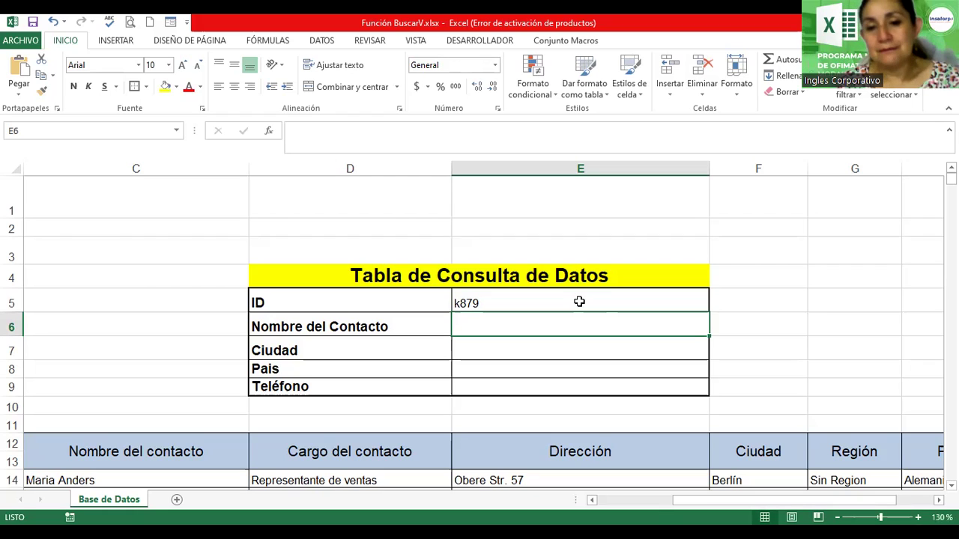
{"action": "left_click", "coordinate": [579, 301]}
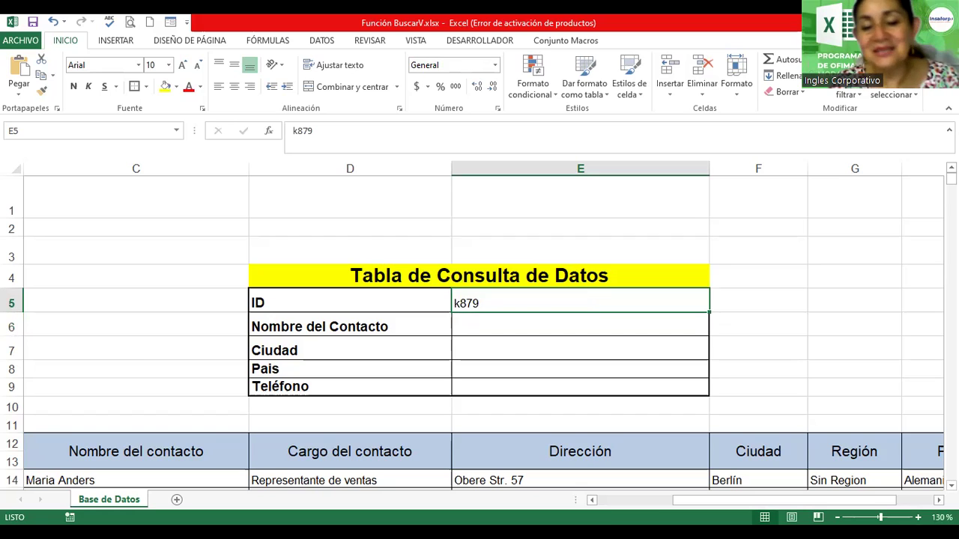
{"action": "key", "text": "Delete"}
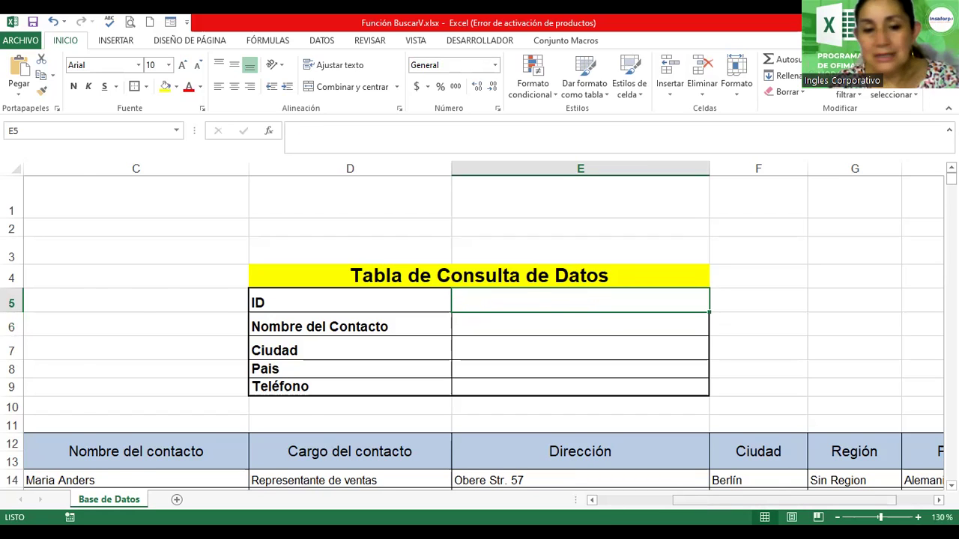
{"action": "scroll", "coordinate": [480, 330], "scroll_direction": "left", "scroll_amount": 3}
{"action": "scroll", "coordinate": [480, 329], "scroll_direction": "down", "scroll_amount": 2}
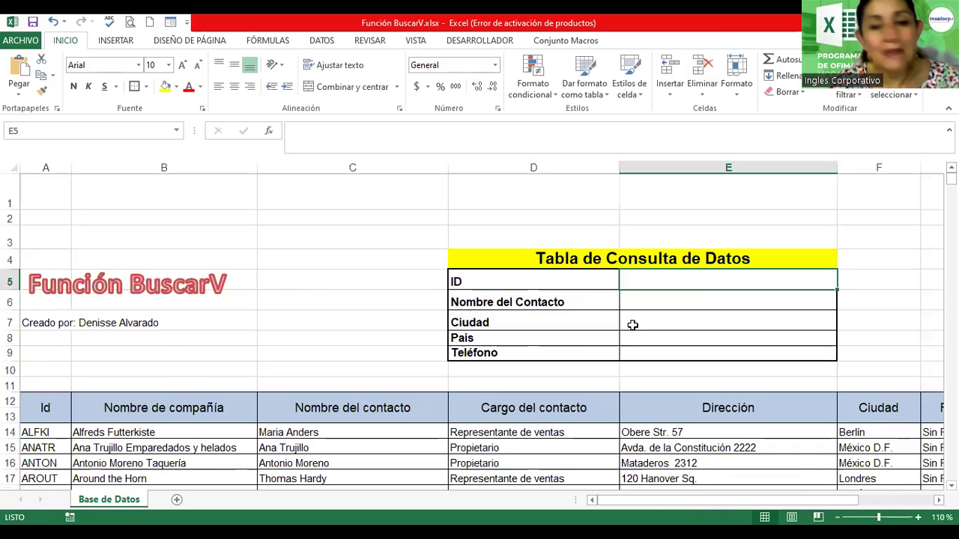
{"action": "double_click", "coordinate": [657, 280]}
{"action": "type", "text": "ANTON"}
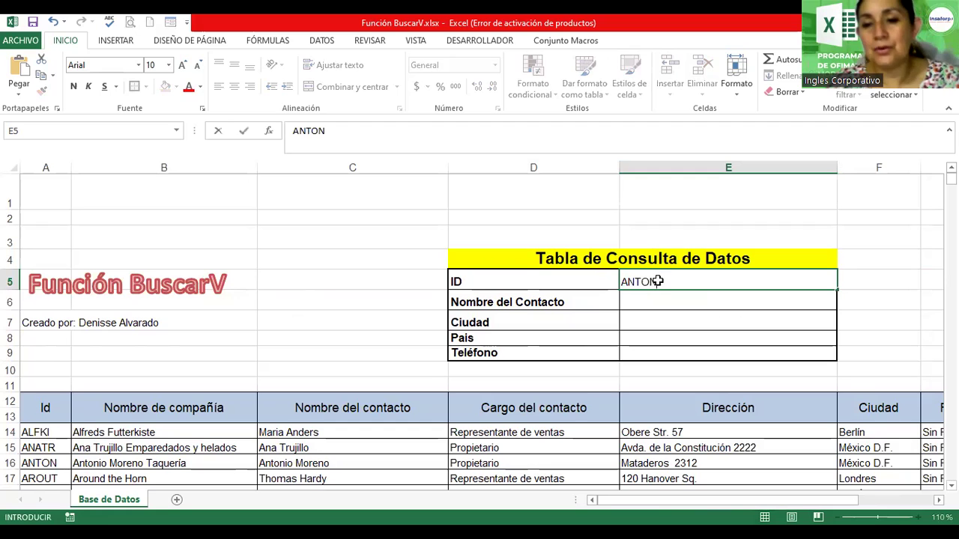
{"action": "key", "text": "Return"}
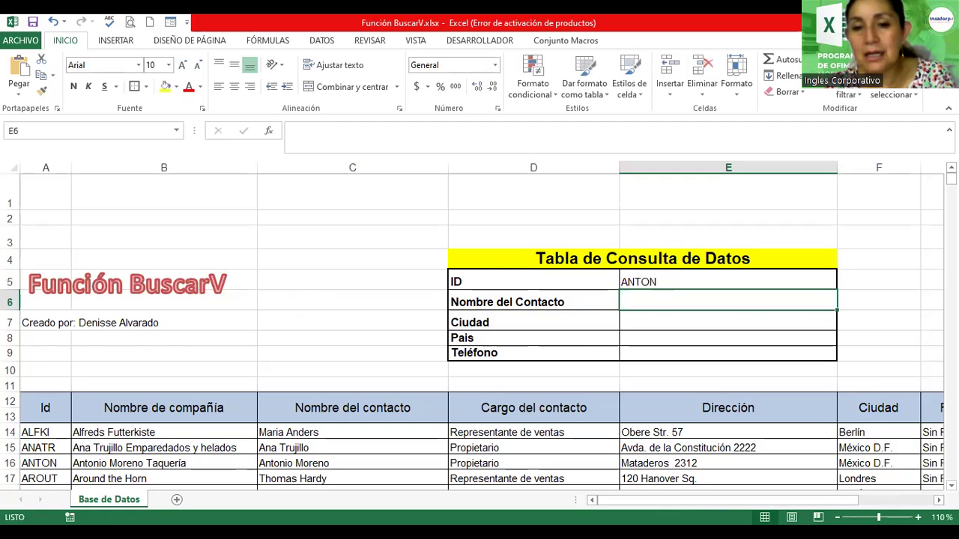
{"action": "scroll", "coordinate": [480, 326], "scroll_direction": "up", "scroll_amount": 2, "text": "ctrl"}
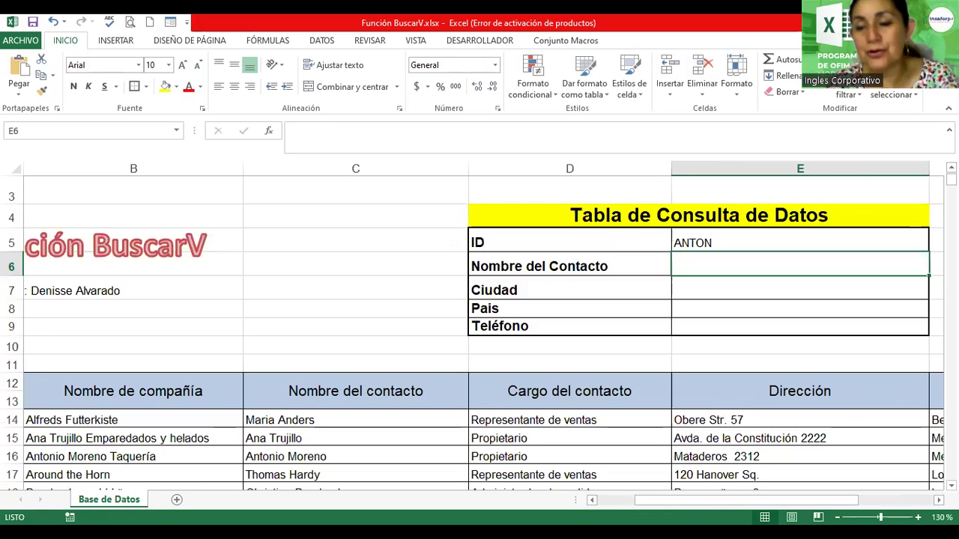
Browse the sales data and make a trial selection of the table, A12:I36
{"action": "left_click", "coordinate": [605, 391]}
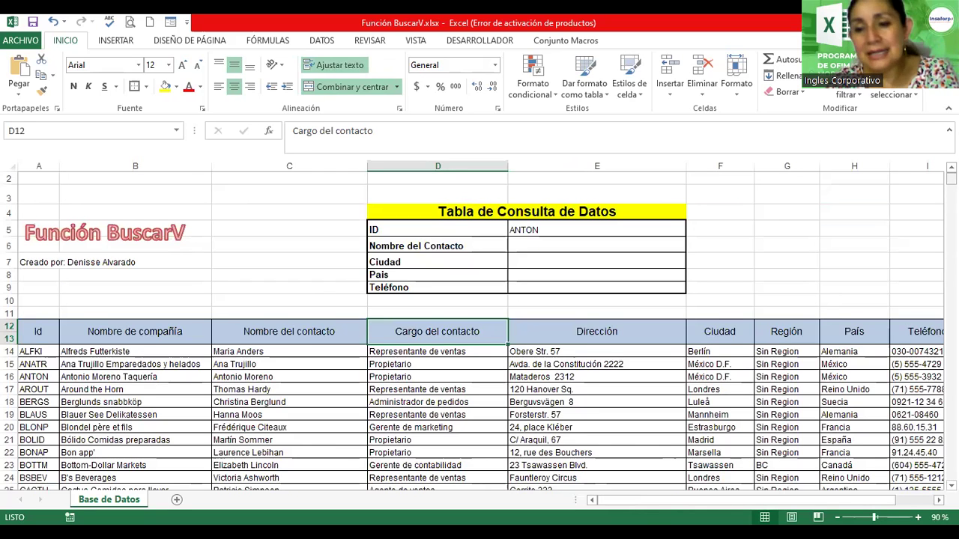
{"action": "scroll", "coordinate": [480, 329], "scroll_direction": "down", "scroll_amount": 20}
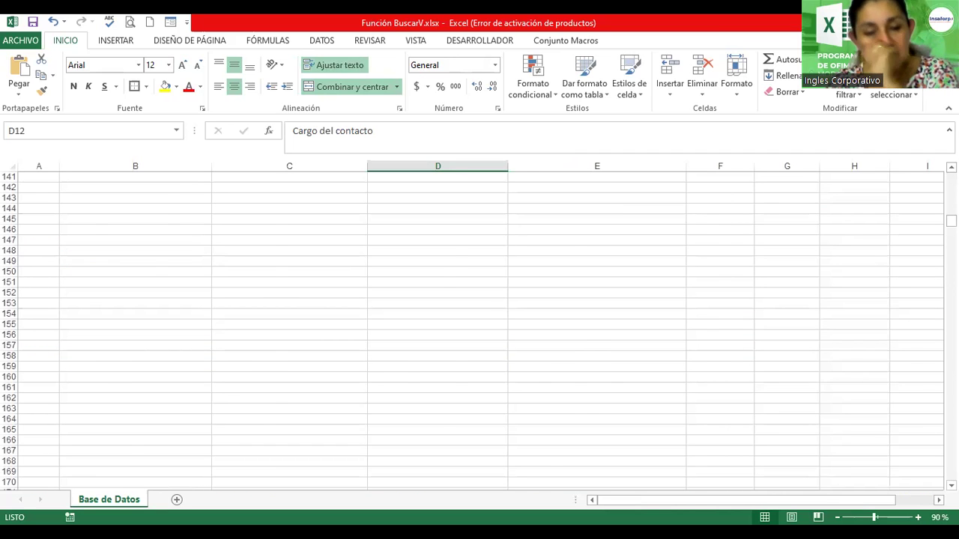
{"action": "scroll", "coordinate": [479, 329], "scroll_direction": "up", "scroll_amount": 20}
{"action": "scroll", "coordinate": [479, 330], "scroll_direction": "down", "scroll_amount": 2}
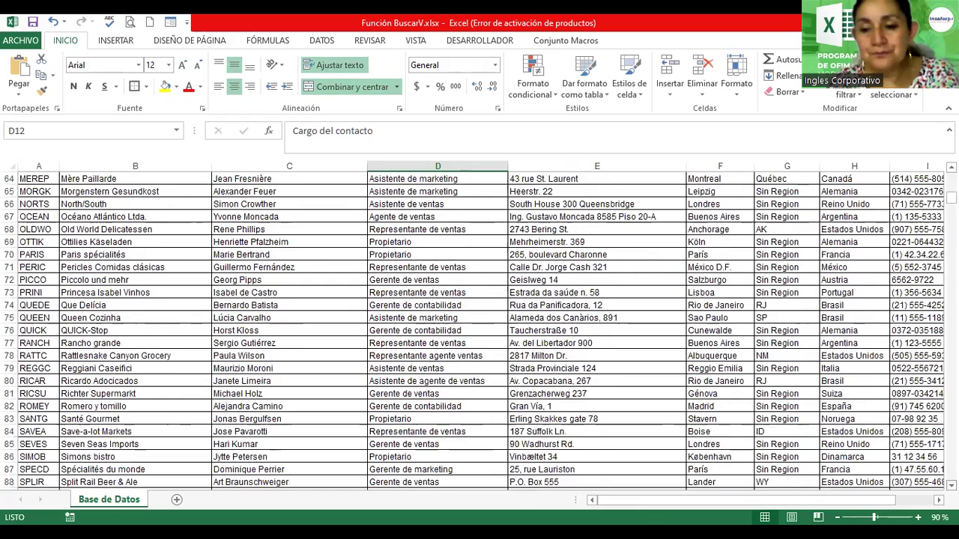
{"action": "scroll", "coordinate": [479, 330], "scroll_direction": "down", "scroll_amount": 3}
{"action": "scroll", "coordinate": [480, 330], "scroll_direction": "down", "scroll_amount": 4}
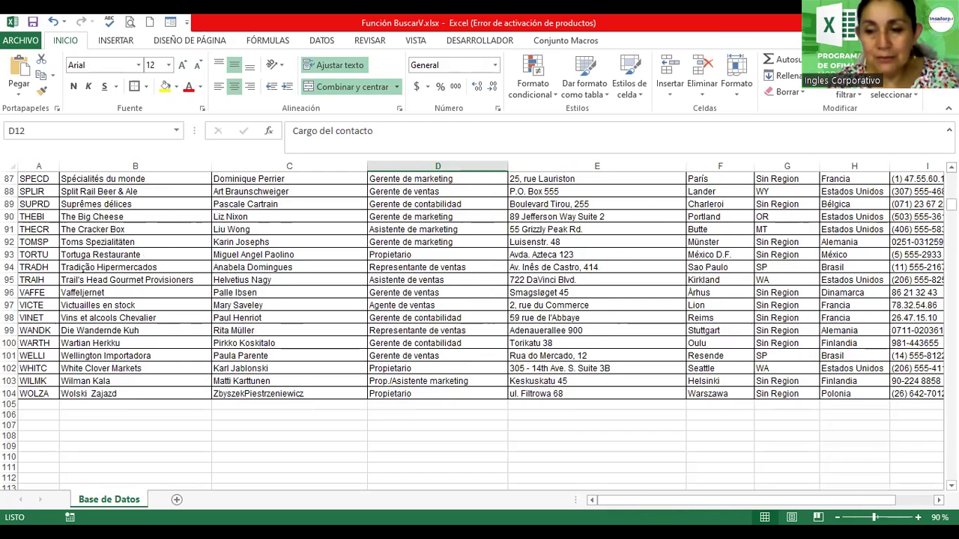
{"action": "scroll", "coordinate": [479, 330], "scroll_direction": "up", "scroll_amount": 20}
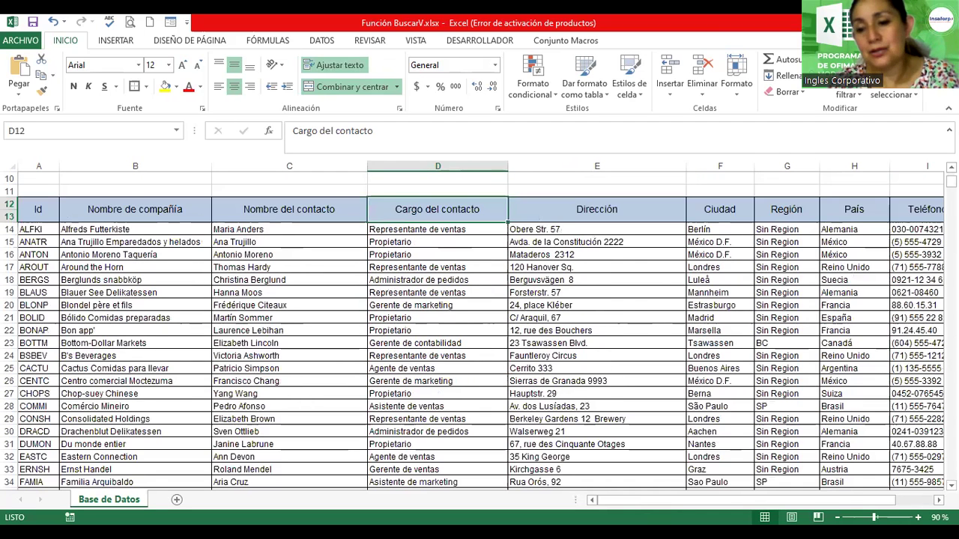
{"action": "left_click", "coordinate": [596, 318]}
{"action": "scroll", "coordinate": [57, 373], "scroll_direction": "down", "scroll_amount": 2, "text": "ctrl"}
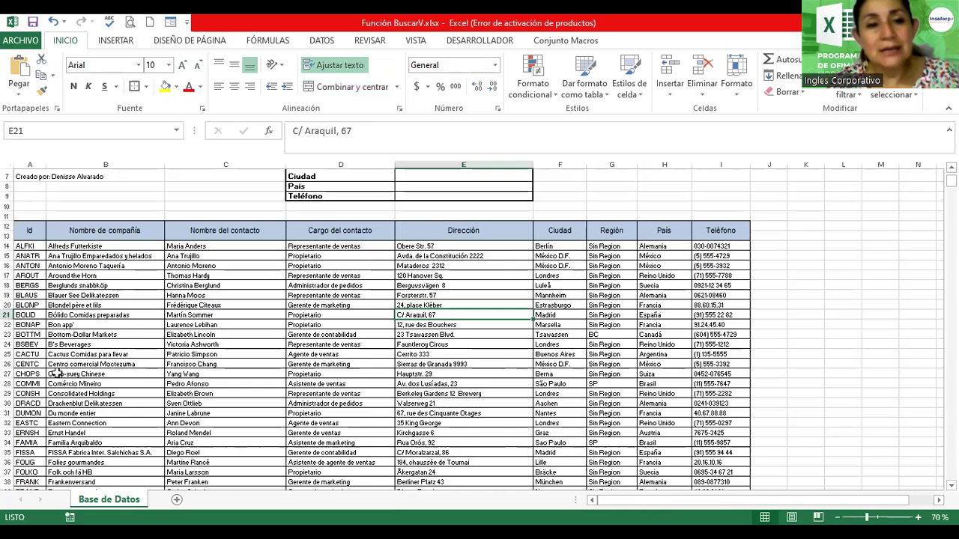
{"action": "left_click", "coordinate": [137, 334]}
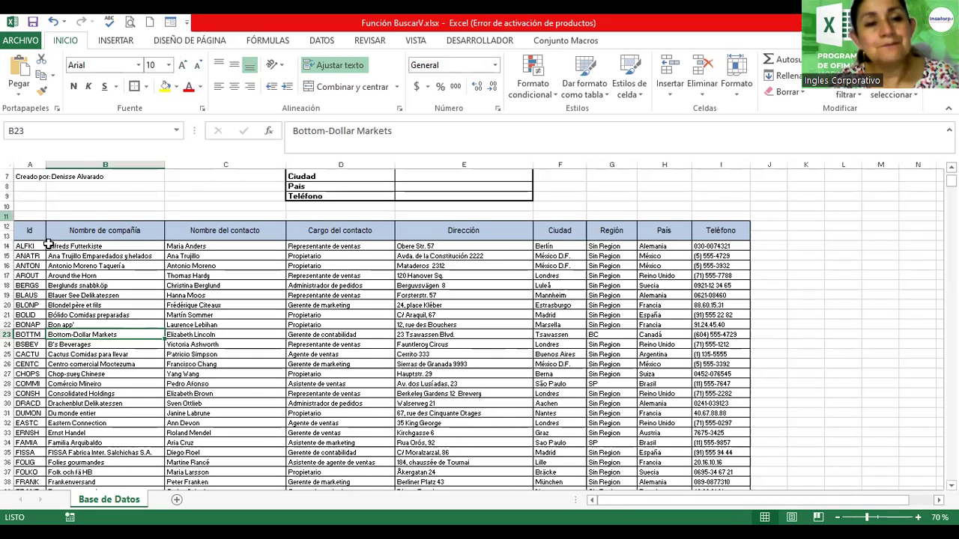
{"action": "left_click_drag", "start_coordinate": [27, 232], "coordinate": [652, 488]}
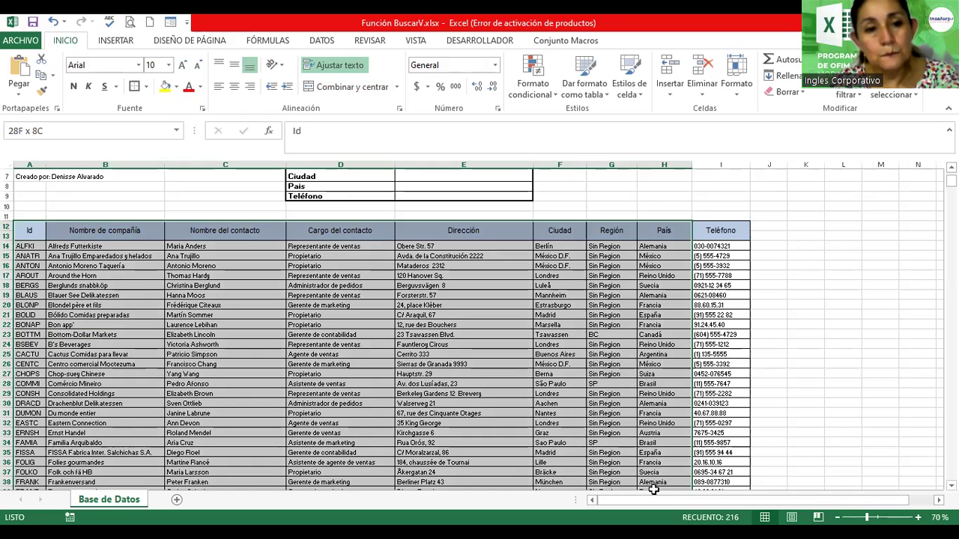
{"action": "left_click_drag", "start_coordinate": [654, 488], "coordinate": [688, 462]}
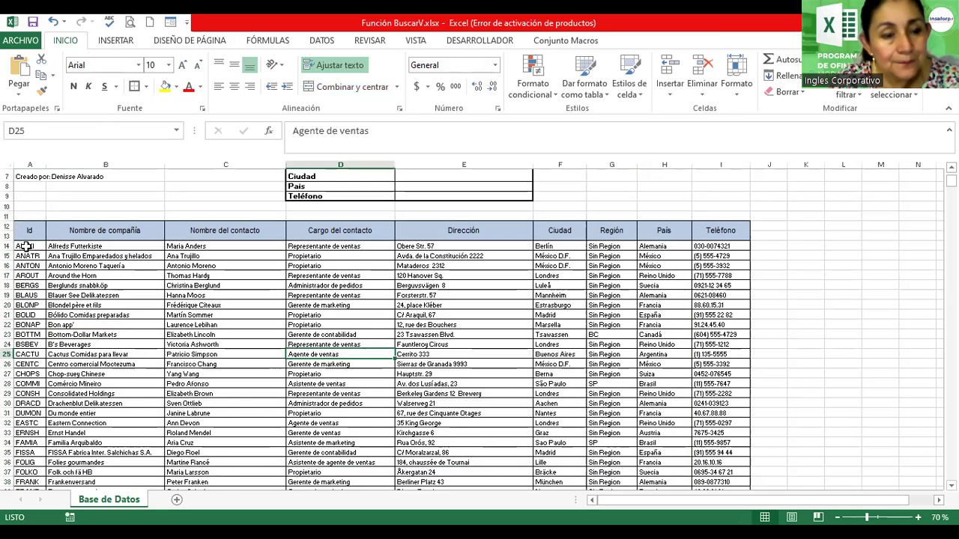
Select every customer record from A14 through column I, down to row 104
{"action": "left_click", "coordinate": [26, 246]}
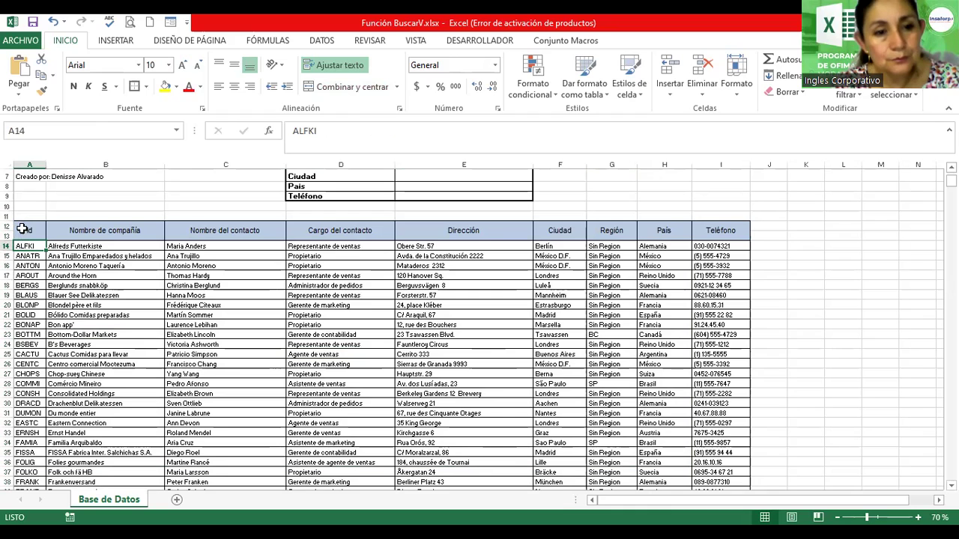
{"action": "left_click", "coordinate": [61, 231]}
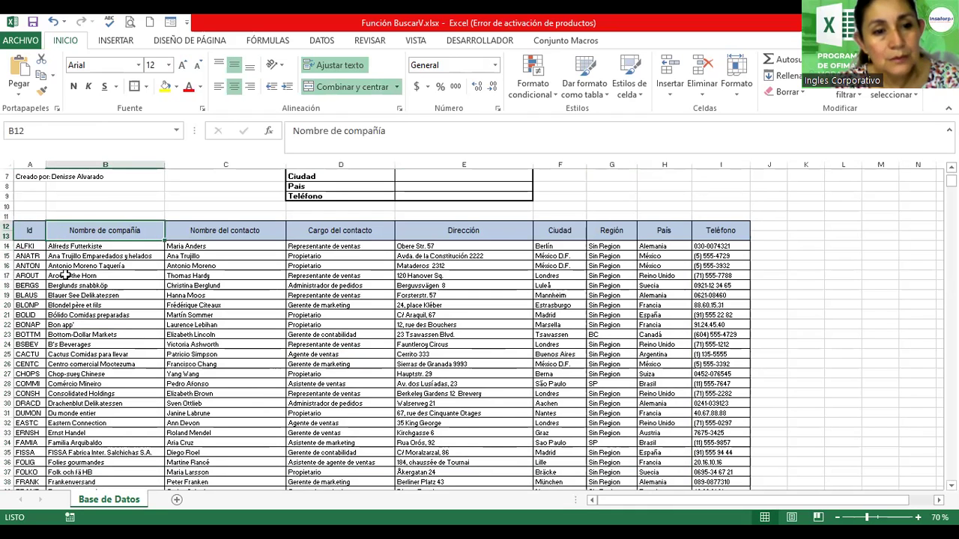
{"action": "mouse_move", "coordinate": [469, 425]}
{"action": "left_mouse_down"}
{"action": "mouse_move", "coordinate": [706, 506]}
{"action": "mouse_move", "coordinate": [749, 481]}
{"action": "mouse_move", "coordinate": [705, 495]}
{"action": "mouse_move", "coordinate": [699, 465]}
{"action": "left_mouse_up"}
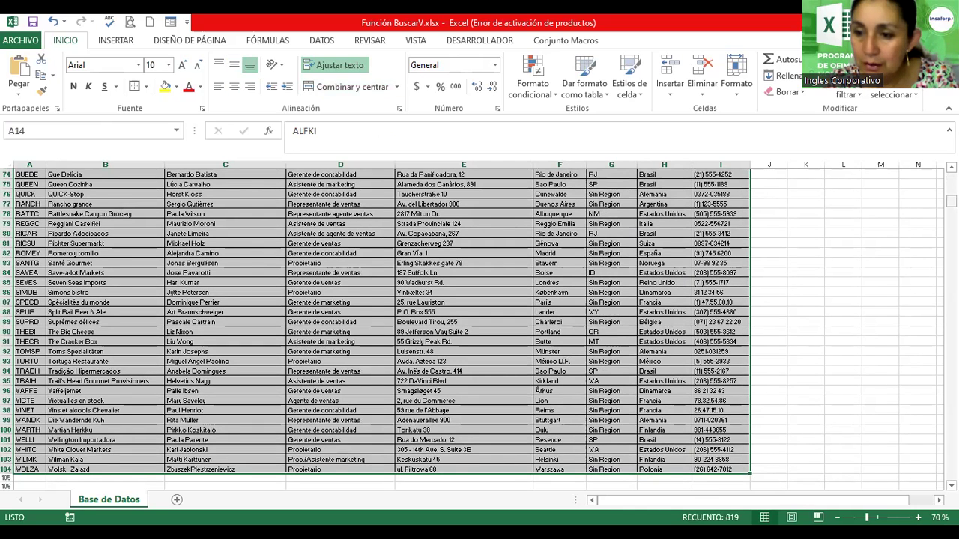
{"action": "scroll", "coordinate": [480, 322], "scroll_direction": "up", "scroll_amount": 20}
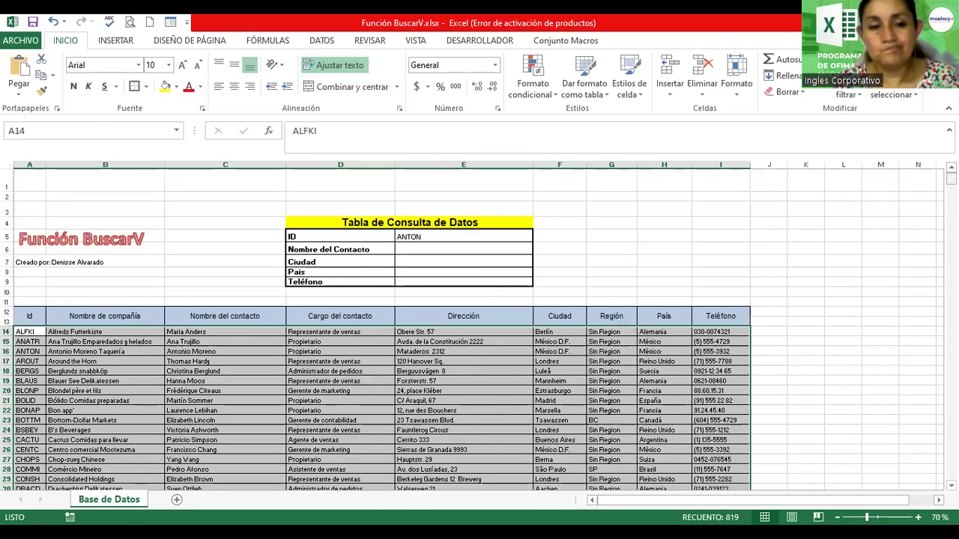
Start naming the selected range in the Name Box, then abandon the unfinished 'BASE_' name
{"action": "left_click", "coordinate": [131, 128]}
{"action": "type", "text": "bASA"}
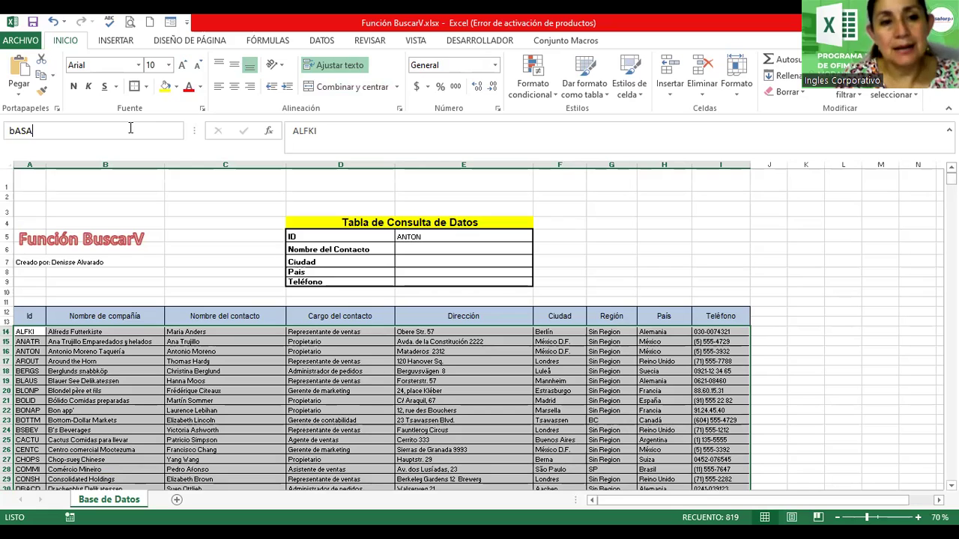
{"action": "key", "text": "BackSpace"}
{"action": "key", "text": "BackSpace"}
{"action": "key", "text": "BackSpace"}
{"action": "key", "text": "BackSpace"}
{"action": "type", "text": "B"}
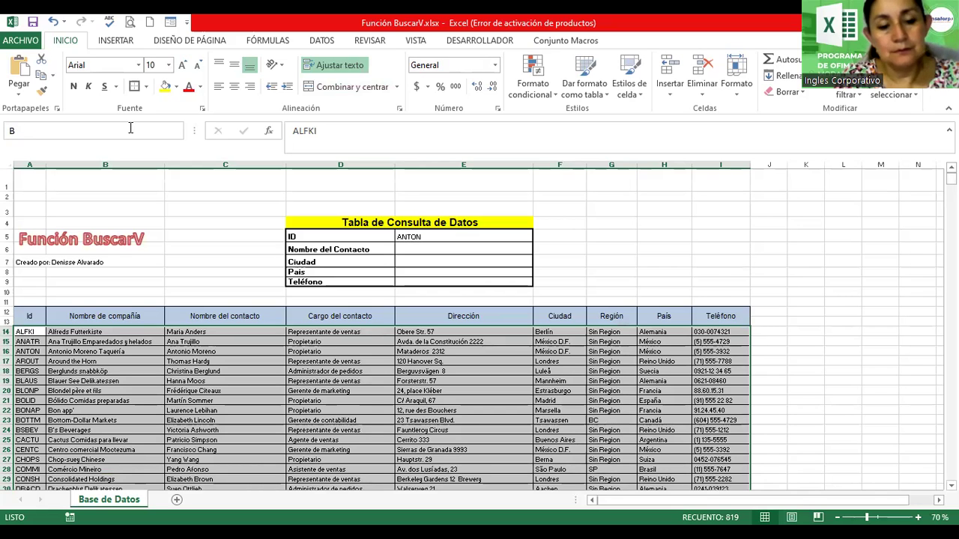
{"action": "type", "text": "ASE"}
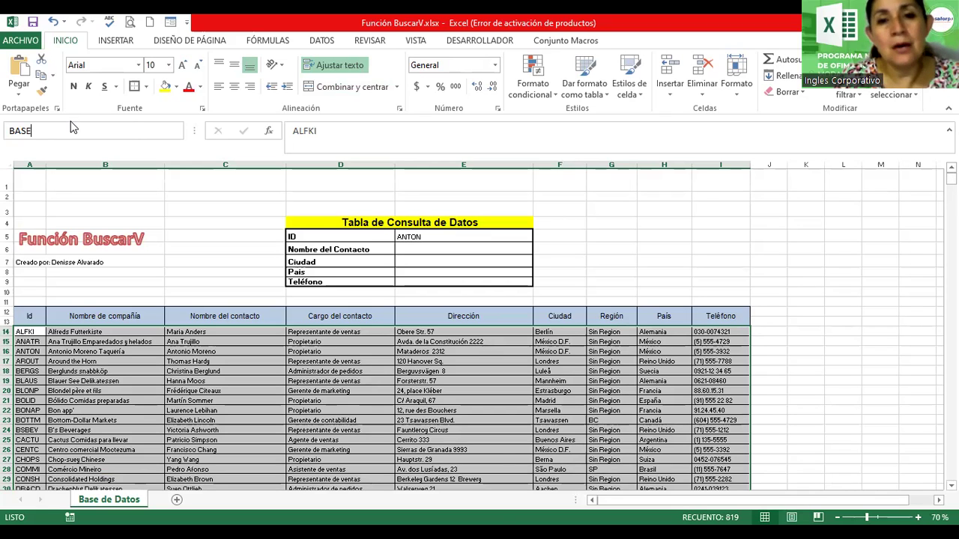
{"action": "type", "text": "_"}
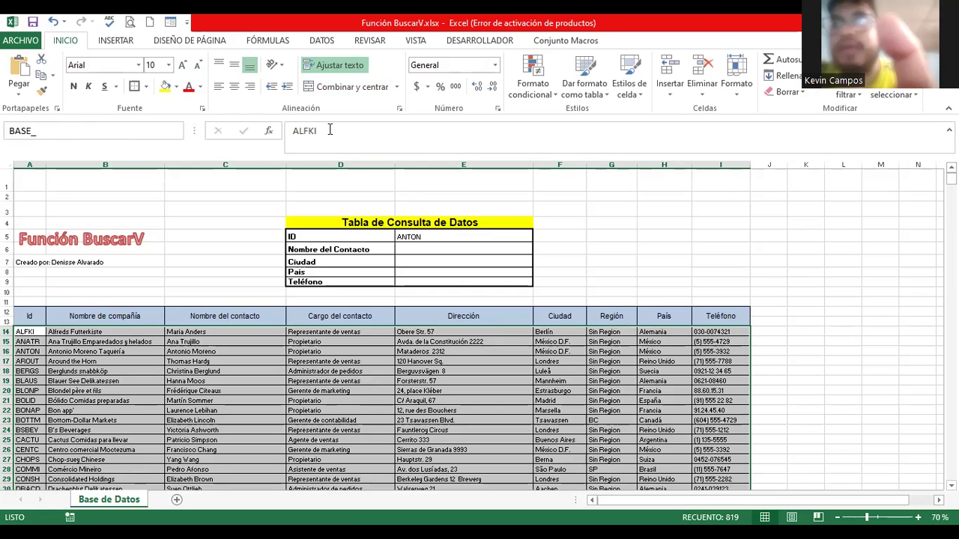
{"action": "key", "text": "Return"}
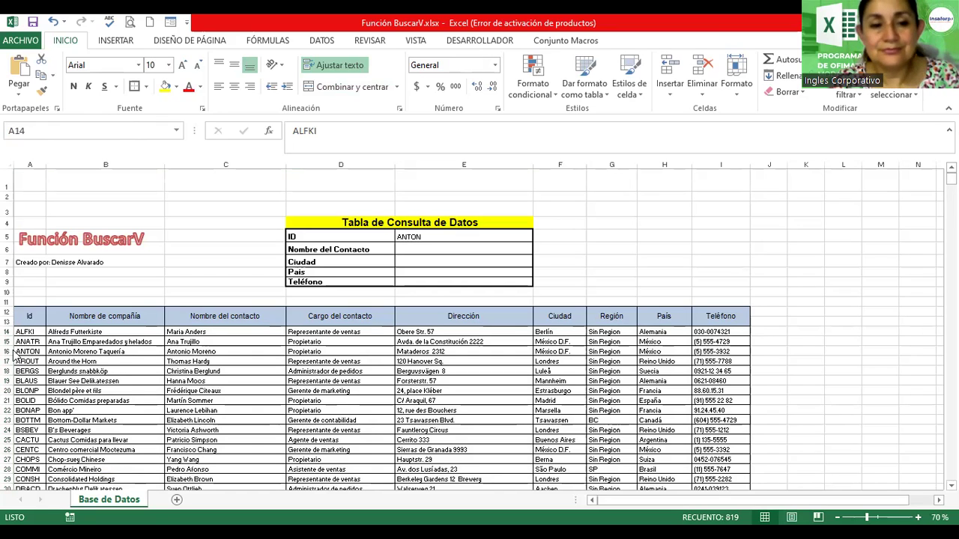
Reselect the data from A14 to column I and name it BASE_VENTAS
{"action": "key", "text": "ctrl+shift+End"}
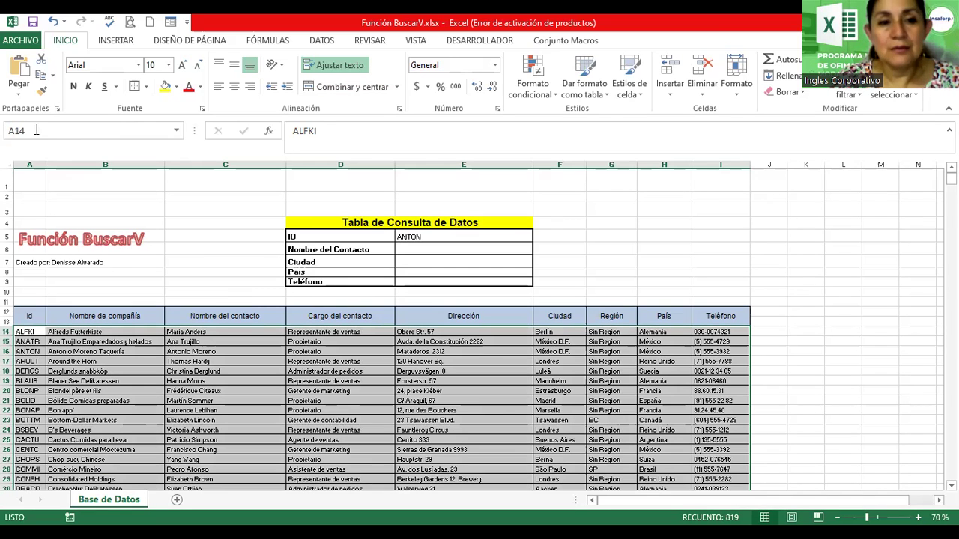
{"action": "left_click", "coordinate": [36, 130]}
{"action": "type", "text": "b"}
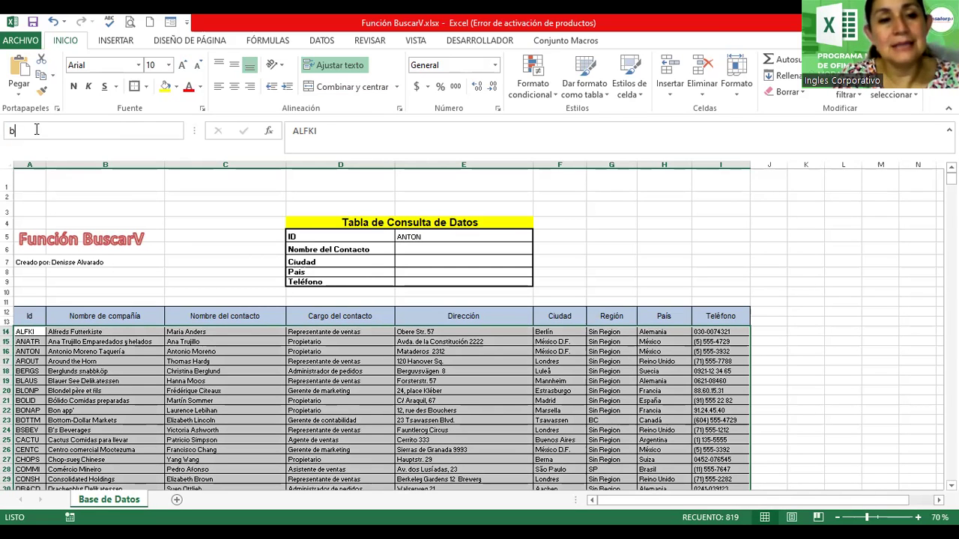
{"action": "type", "text": "AS"}
{"action": "key", "text": "BackSpace"}
{"action": "key", "text": "BackSpace"}
{"action": "key", "text": "BackSpace"}
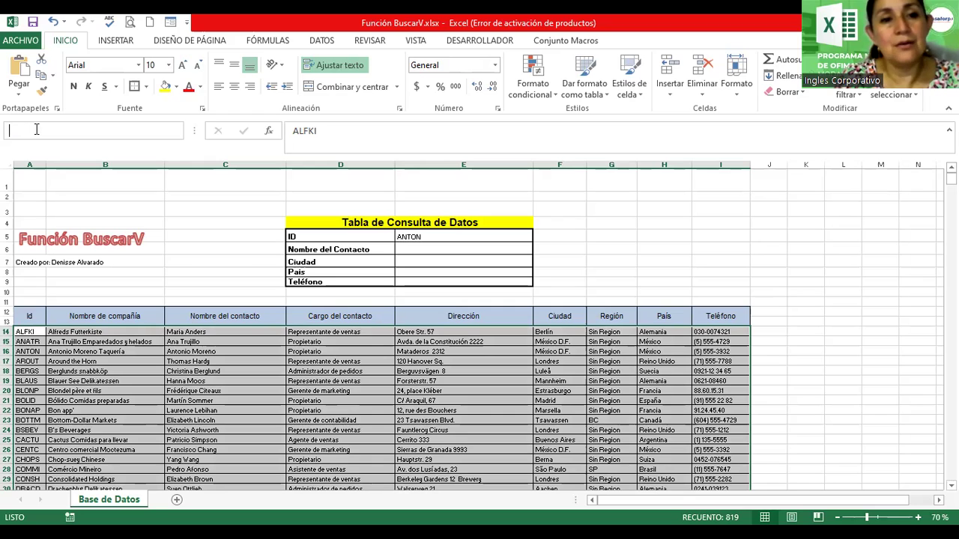
{"action": "type", "text": "BASE_"}
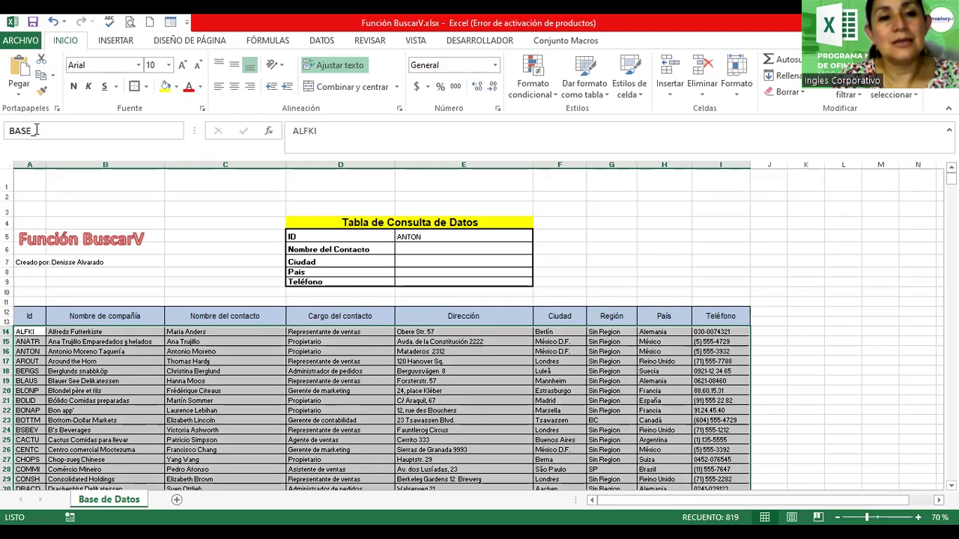
{"action": "type", "text": "DATO"}
{"action": "key", "text": "BackSpace"}
{"action": "key", "text": "BackSpace"}
{"action": "key", "text": "BackSpace"}
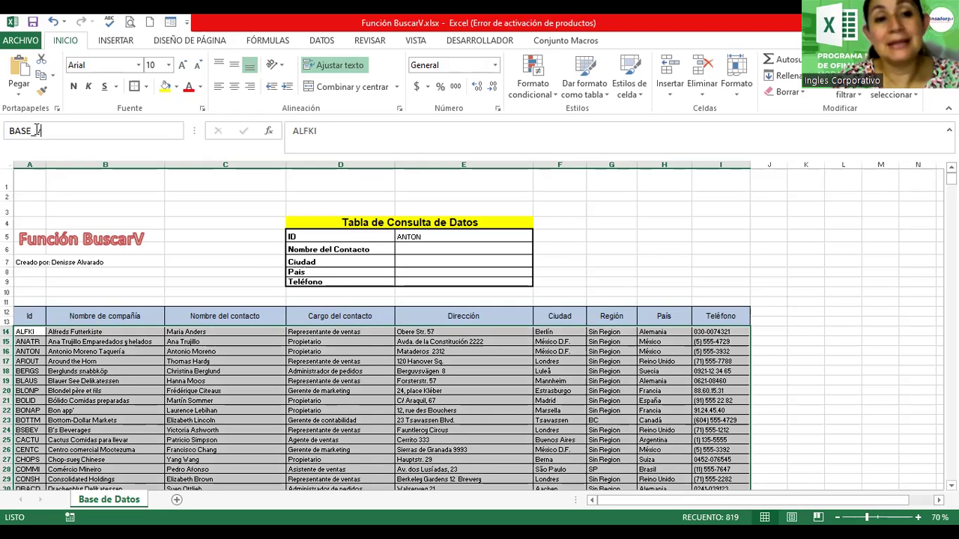
{"action": "type", "text": "ENT"}
{"action": "key", "text": "BackSpace"}
{"action": "key", "text": "BackSpace"}
{"action": "key", "text": "BackSpace"}
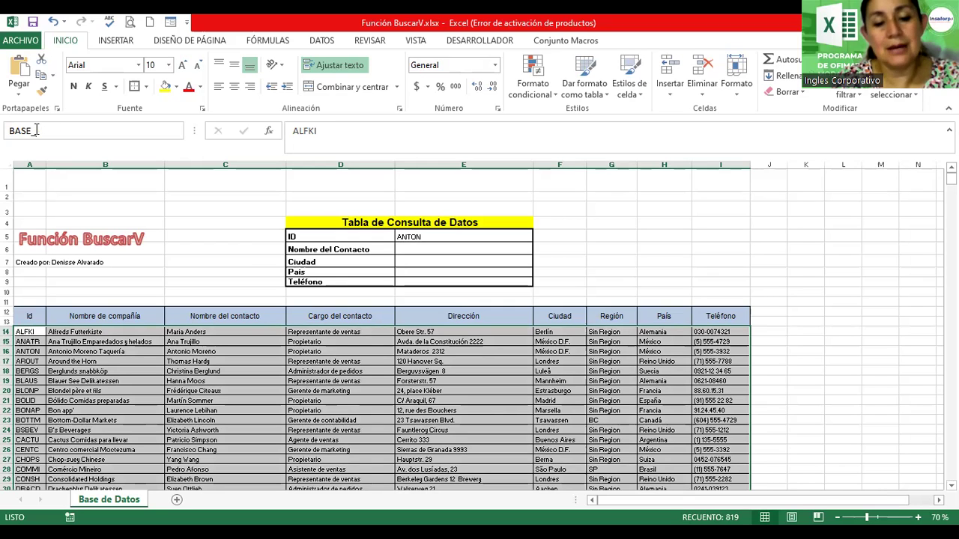
{"action": "type", "text": "VENTAS"}
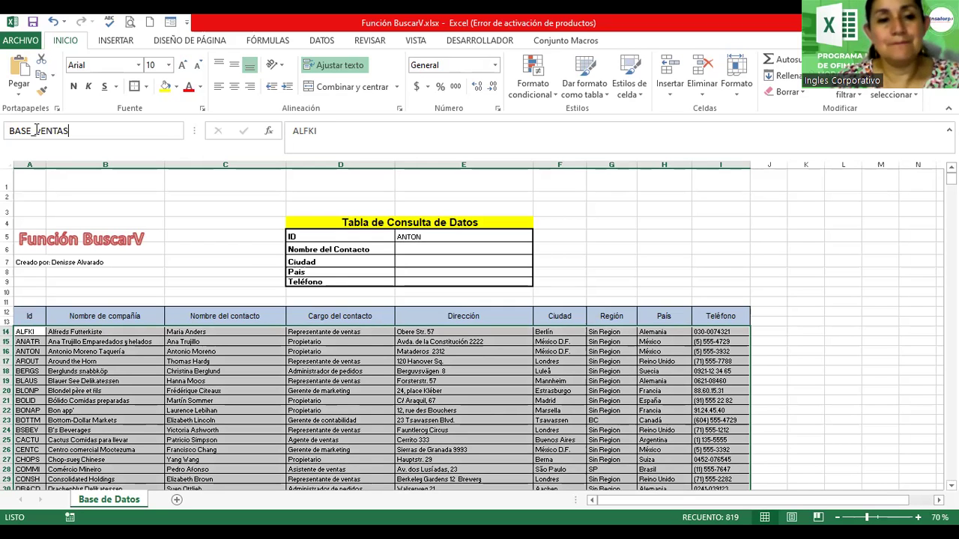
{"action": "key", "text": "BackSpace"}
{"action": "key", "text": "BackSpace"}
{"action": "key", "text": "BackSpace"}
{"action": "key", "text": "BackSpace"}
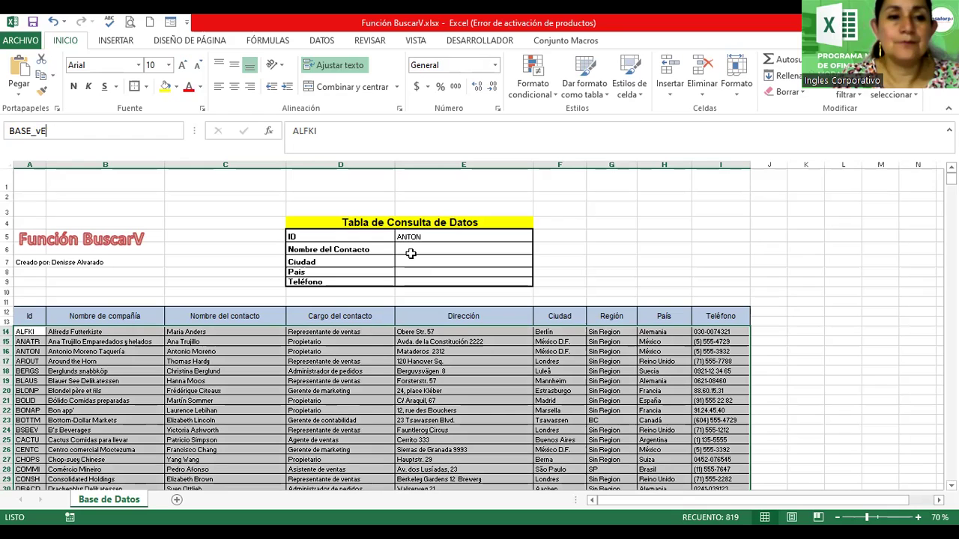
{"action": "type", "text": "NTAS"}
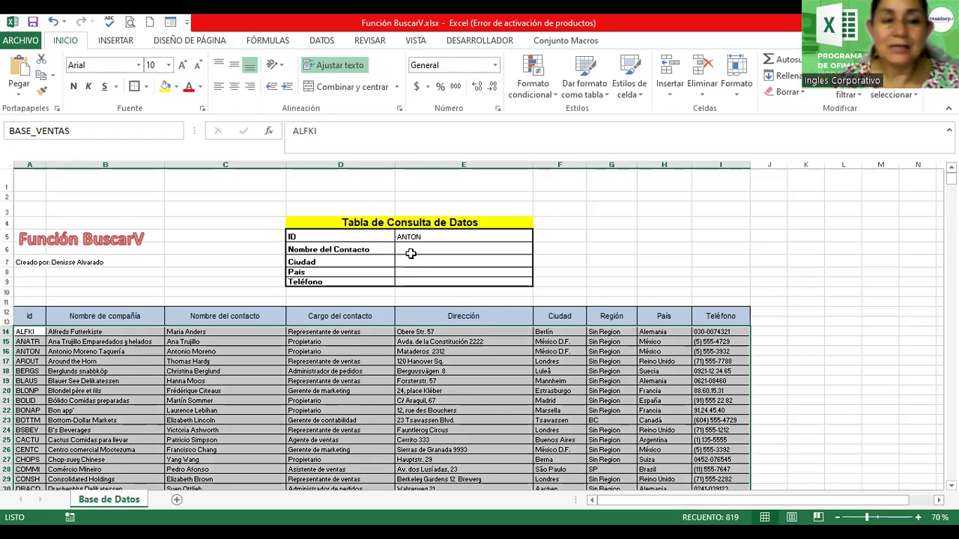
{"action": "key", "text": "Return"}
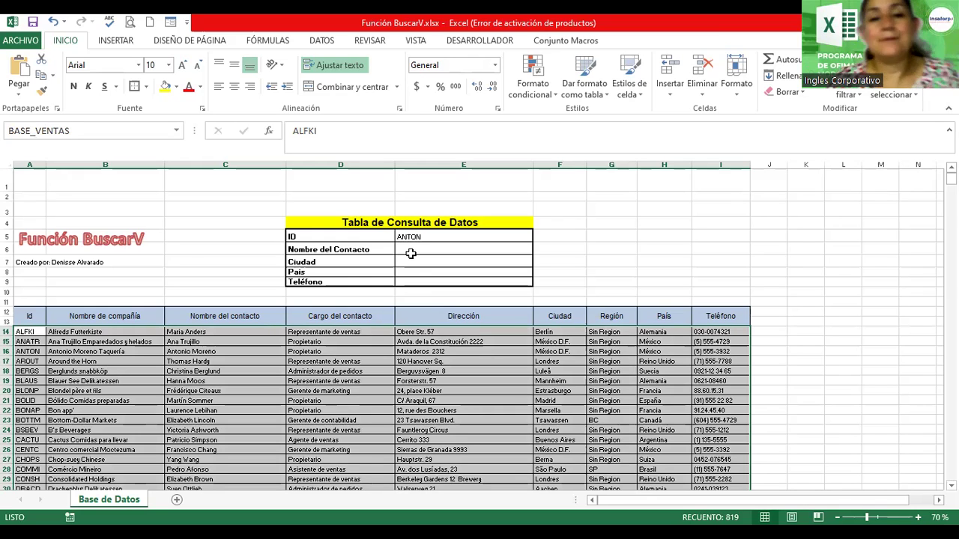
Open Insert Function for cell E6, filtered to the Búsqueda y referencia category
{"action": "left_click_drag", "start_coordinate": [447, 371], "coordinate": [447, 361]}
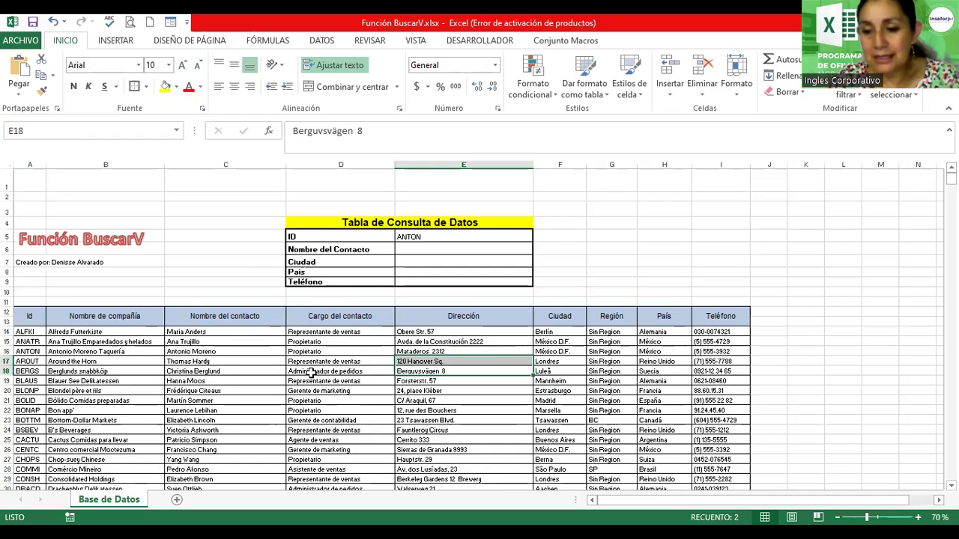
{"action": "scroll", "coordinate": [480, 326], "scroll_direction": "up", "scroll_amount": 3}
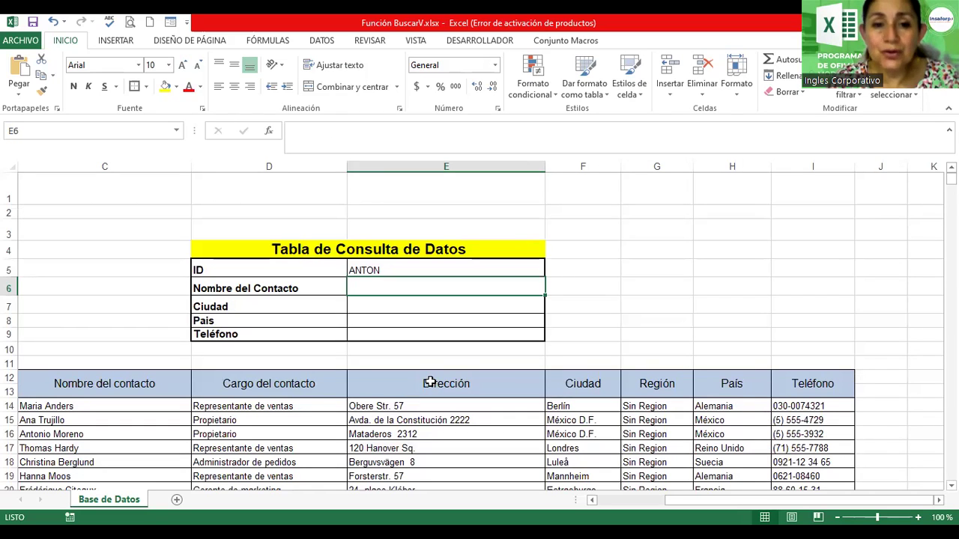
{"action": "left_click", "coordinate": [272, 131]}
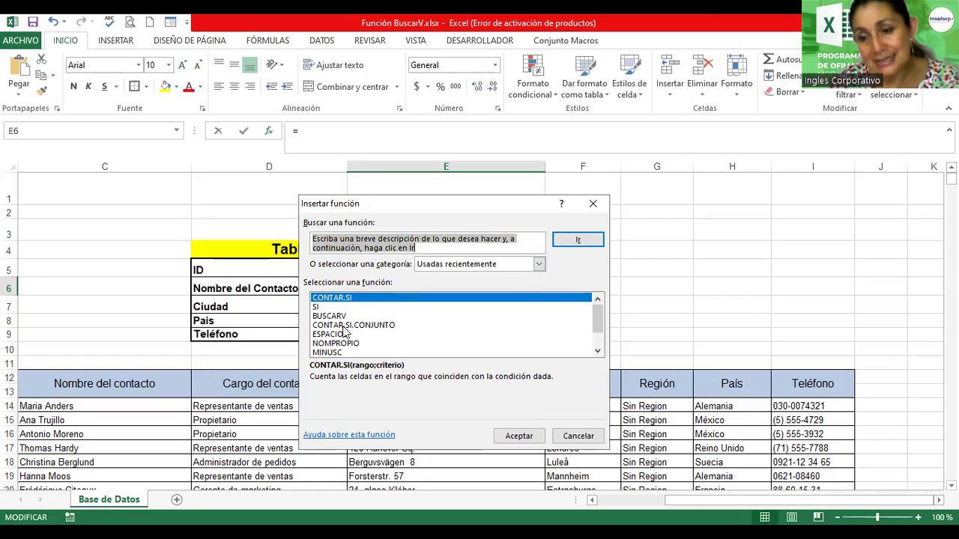
{"action": "left_click", "coordinate": [538, 267]}
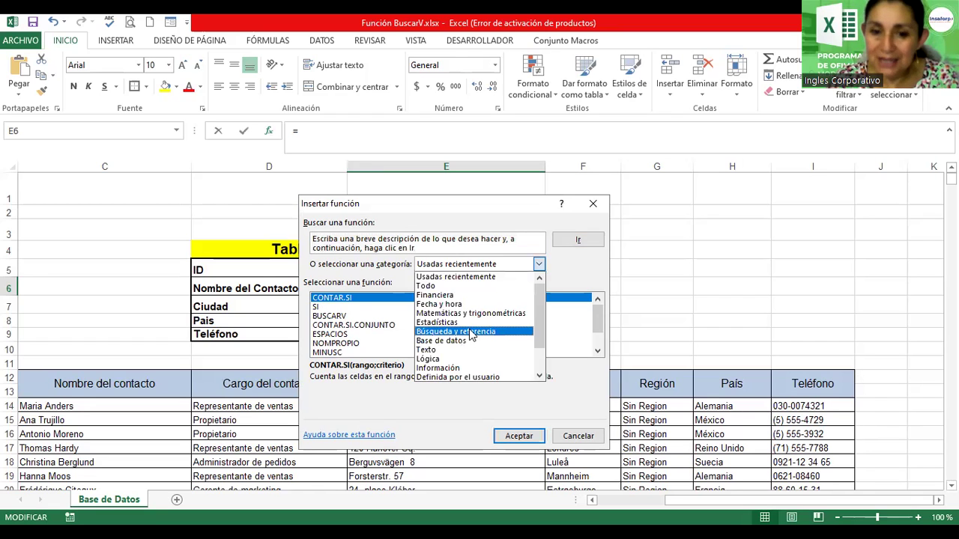
{"action": "left_click", "coordinate": [472, 331]}
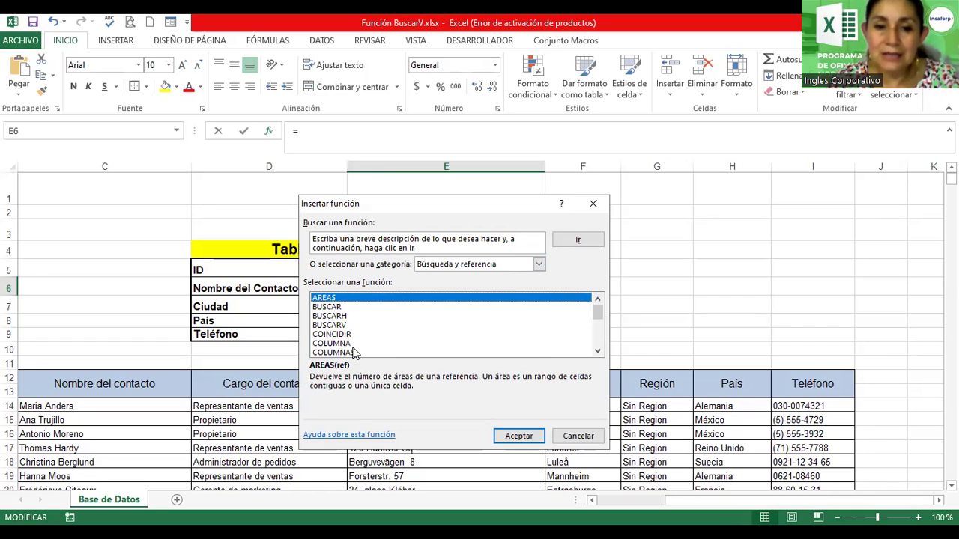
Compare the BUSCARV, BUSCARH and BUSCAR descriptions, then choose BUSCARV
{"action": "left_click", "coordinate": [329, 325]}
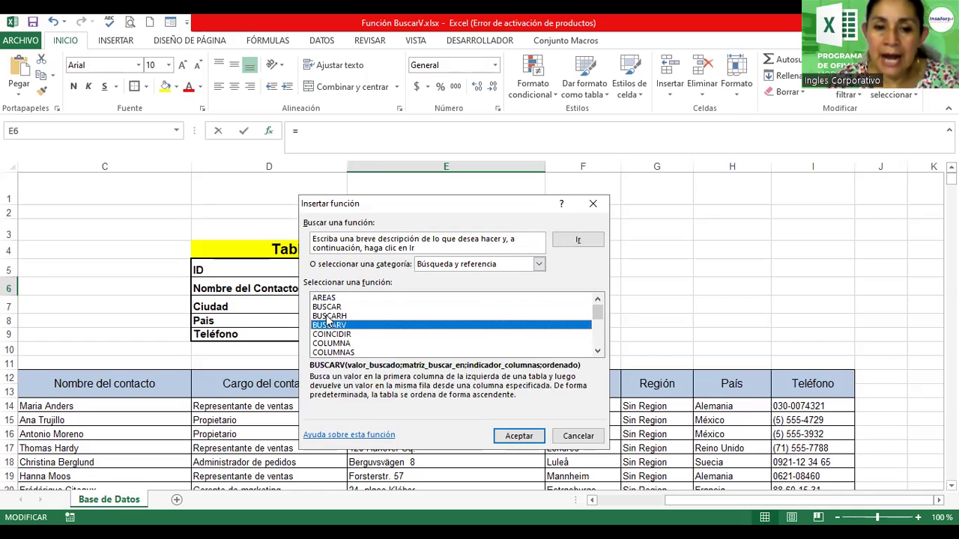
{"action": "key", "text": "Up"}
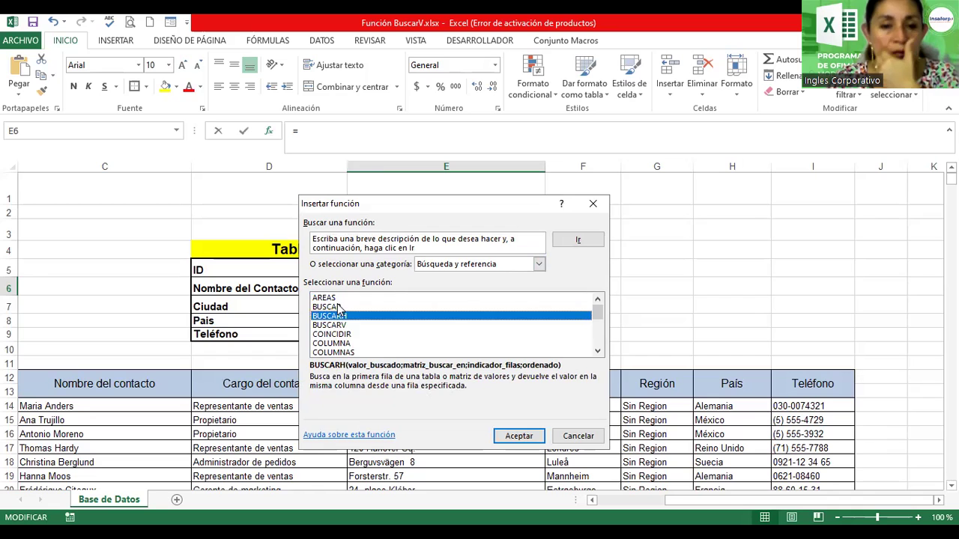
{"action": "left_click", "coordinate": [339, 307]}
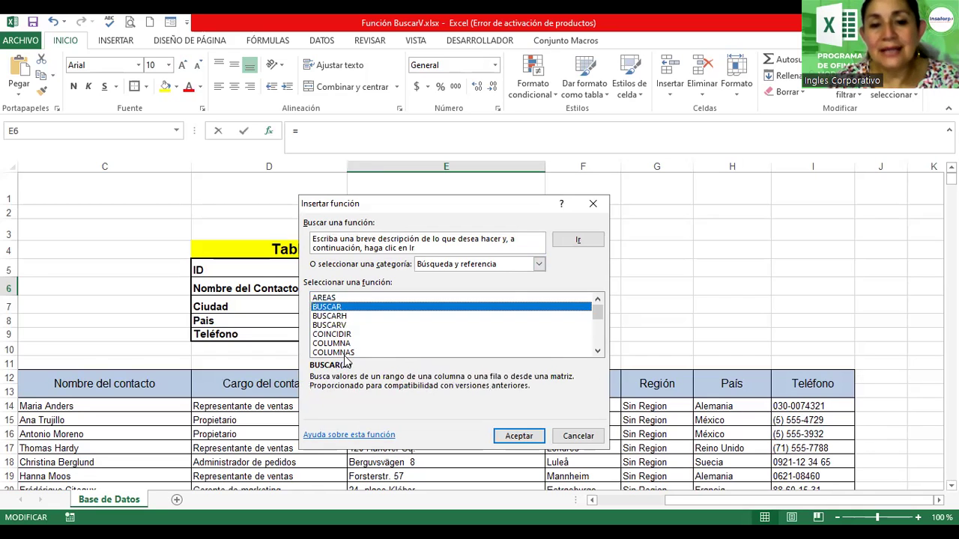
{"action": "key", "text": "Down"}
{"action": "key", "text": "Down"}
{"action": "key", "text": "Down"}
{"action": "left_click", "coordinate": [596, 353]}
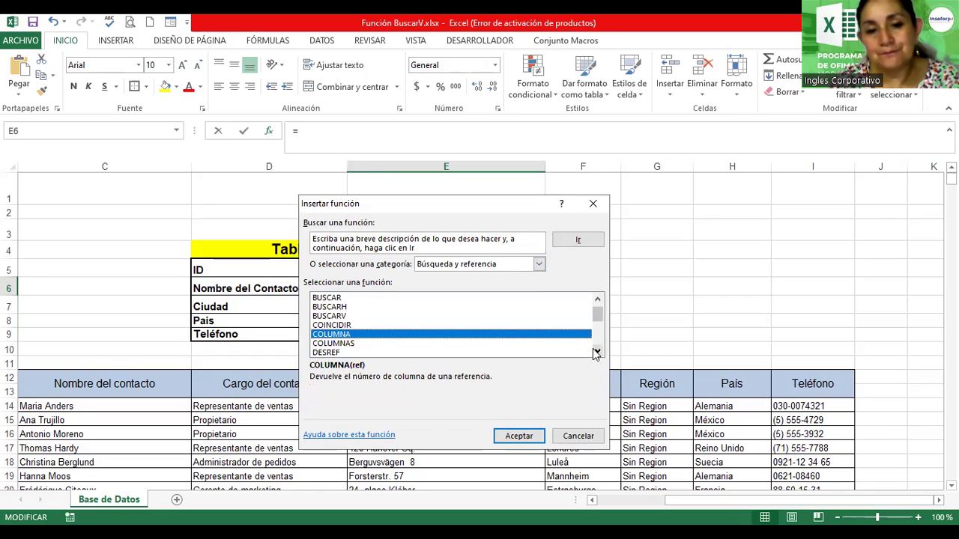
{"action": "left_click", "coordinate": [596, 353]}
{"action": "left_click", "coordinate": [596, 353]}
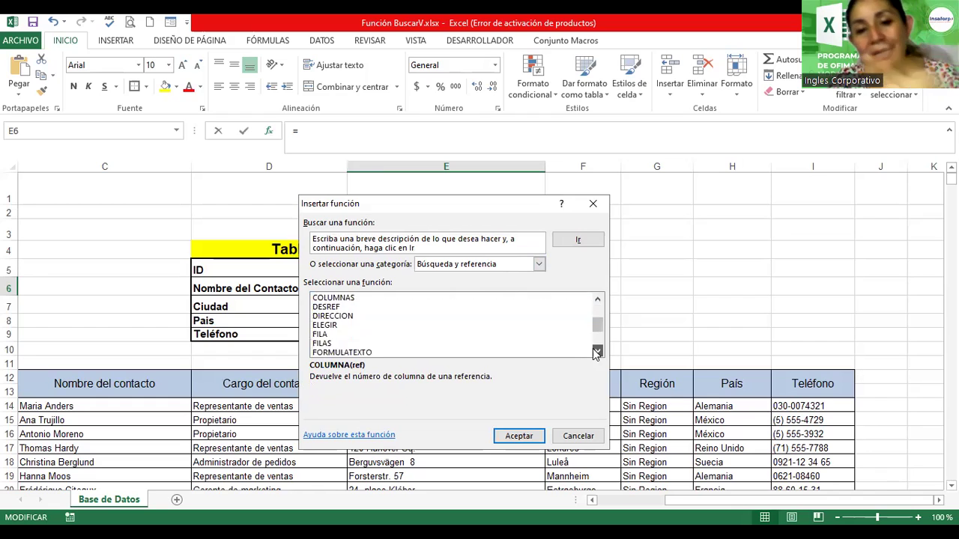
{"action": "left_click", "coordinate": [596, 353]}
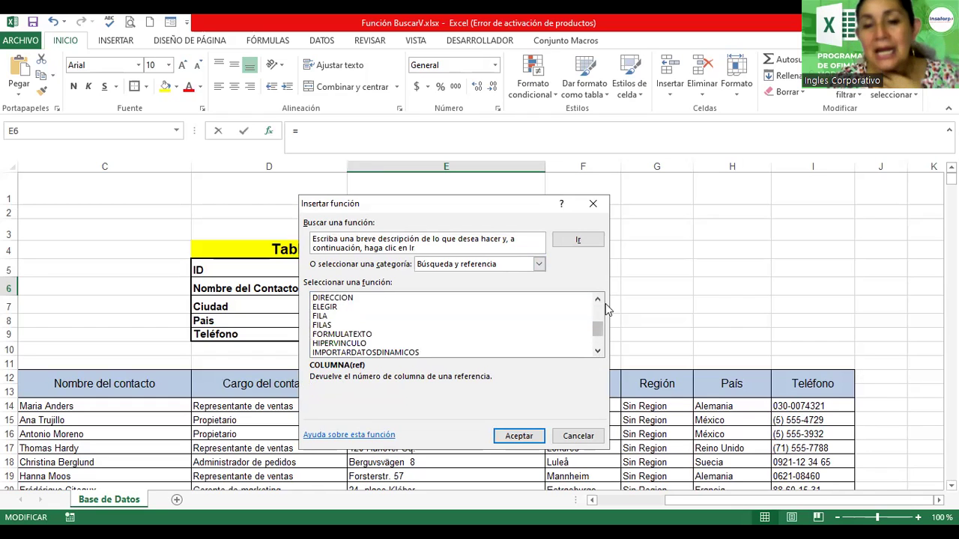
{"action": "left_click_drag", "start_coordinate": [597, 330], "coordinate": [597, 312]}
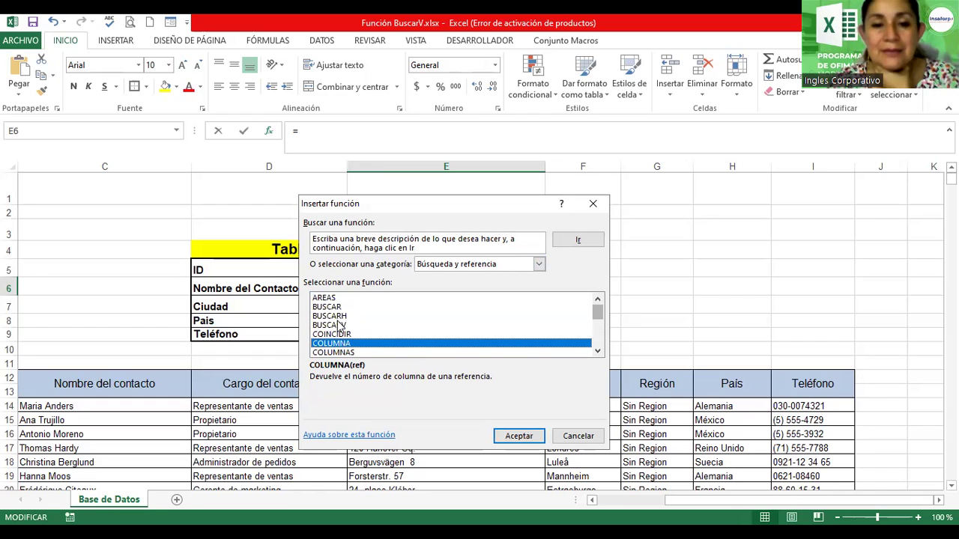
{"action": "key", "text": "Up"}
{"action": "key", "text": "Up"}
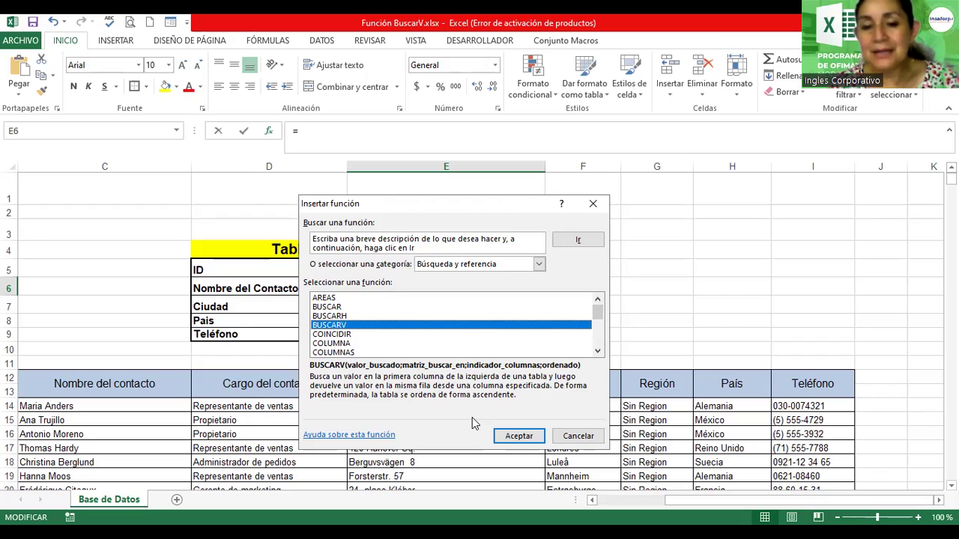
{"action": "left_click", "coordinate": [512, 439]}
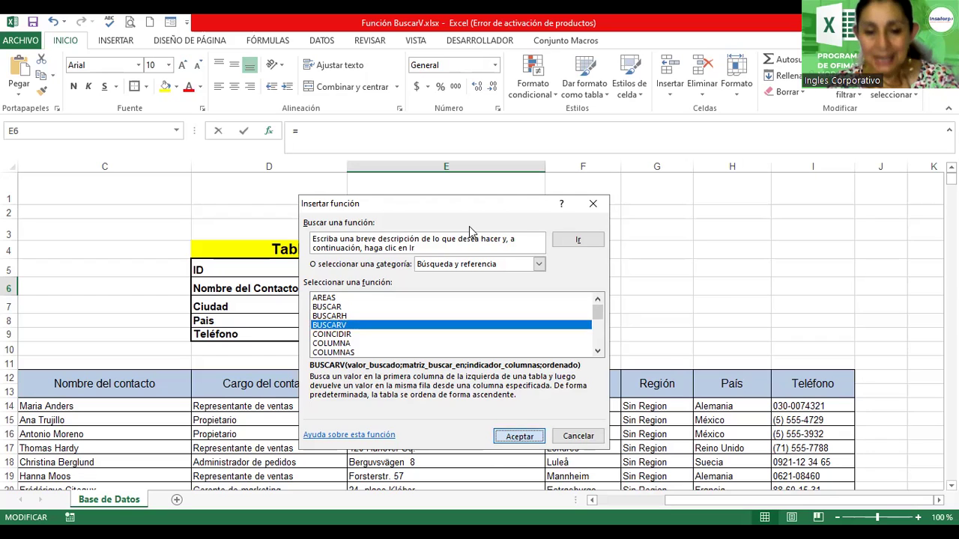
Insert BUSCARV and set Valor_buscado to cell E5, the ID ANTON
{"action": "double_click", "coordinate": [470, 324]}
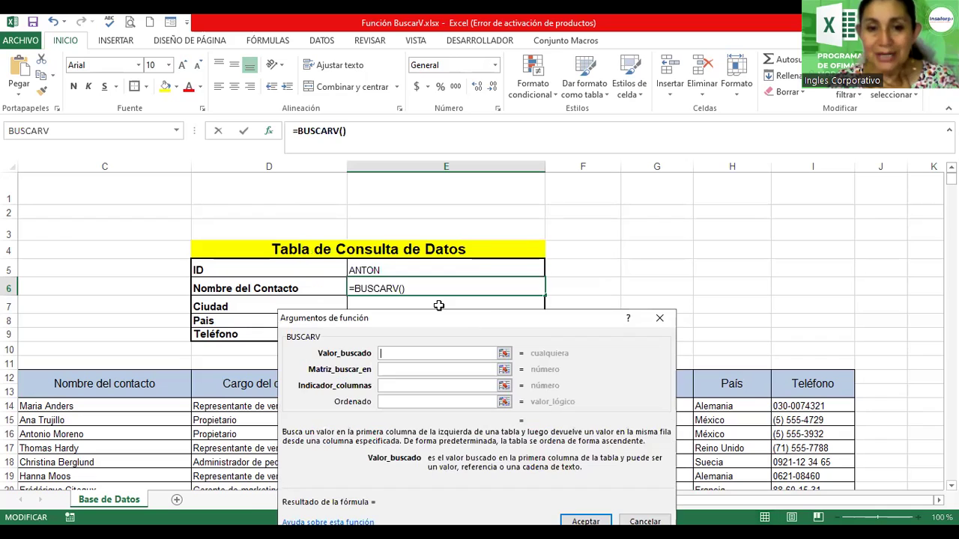
{"action": "left_click", "coordinate": [375, 270]}
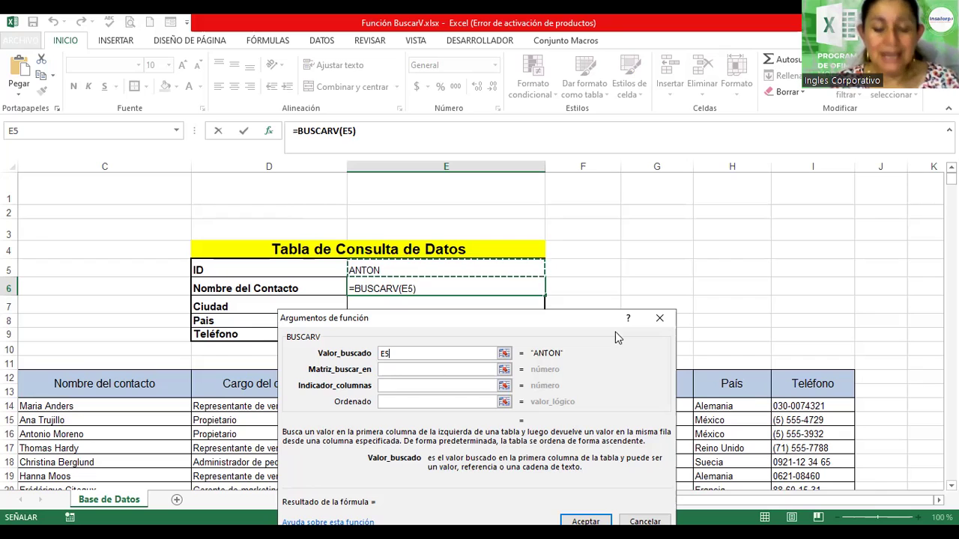
{"action": "left_click", "coordinate": [393, 369]}
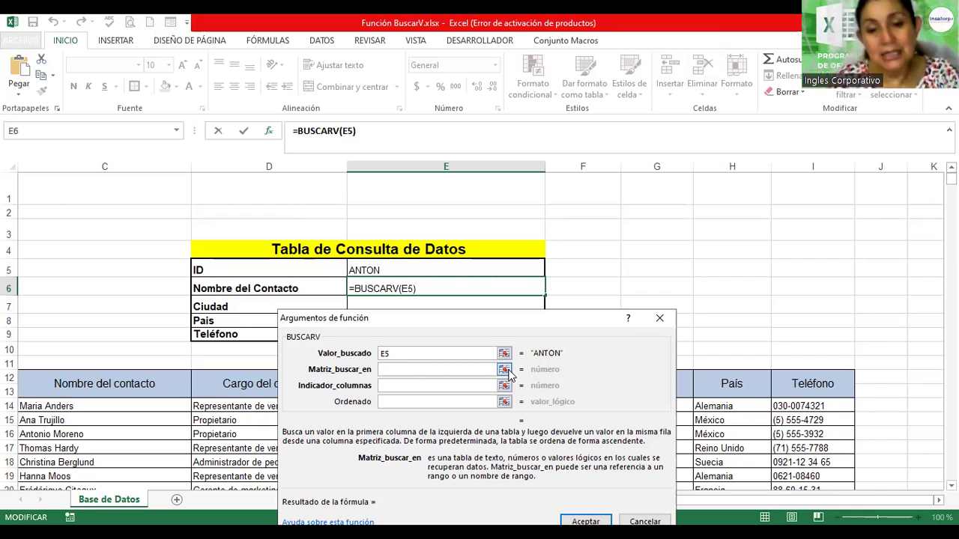
Enter BASE_VENTAS as the Matriz_buscar_en range, replacing the mistyped TABLA_VENTAS name
{"action": "type", "text": "TA"}
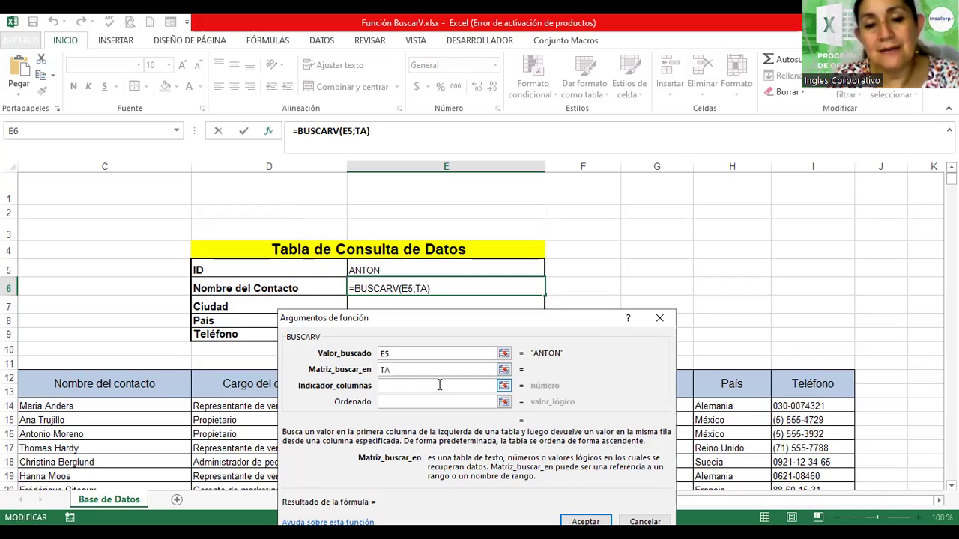
{"action": "type", "text": "BLA"}
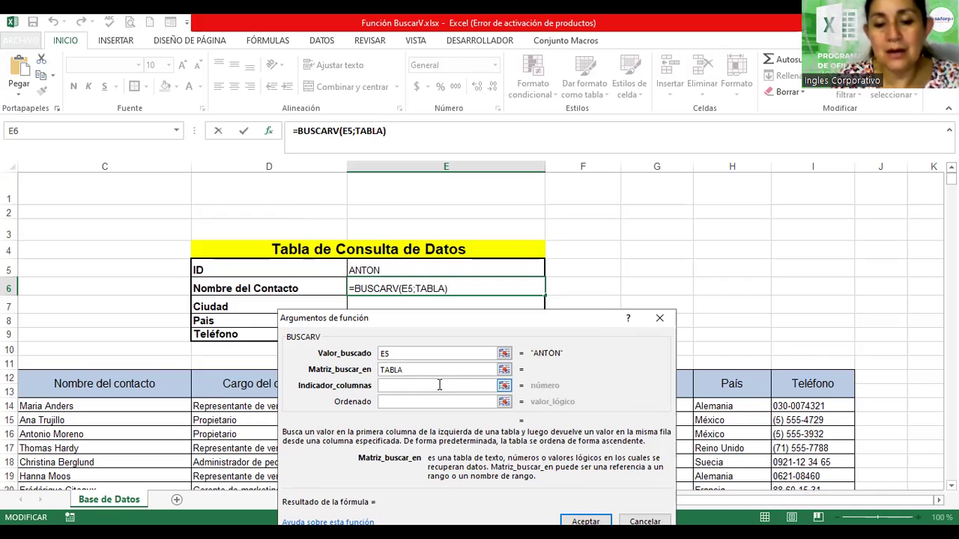
{"action": "type", "text": "_dE"}
{"action": "key", "text": "BackSpace"}
{"action": "key", "text": "BackSpace"}
{"action": "type", "text": "V"}
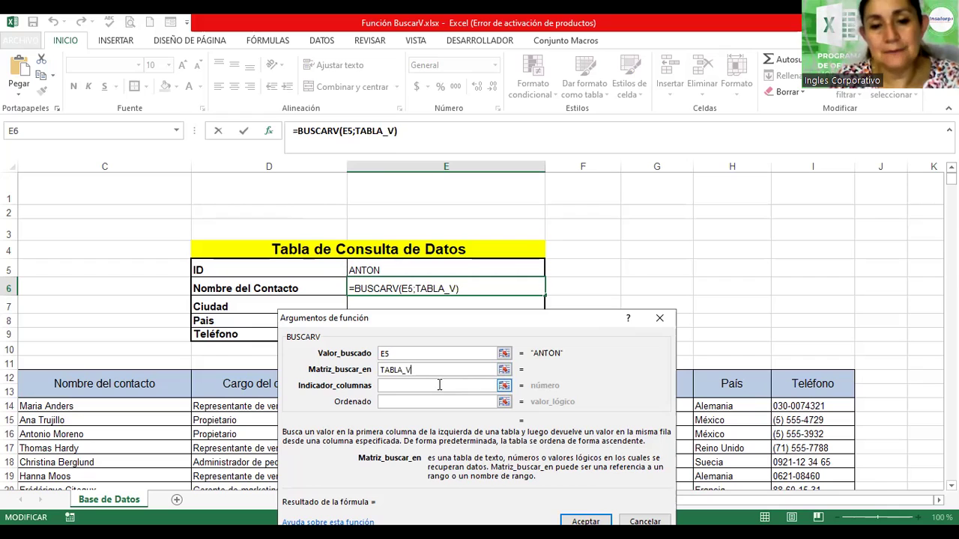
{"action": "type", "text": "ENTAS"}
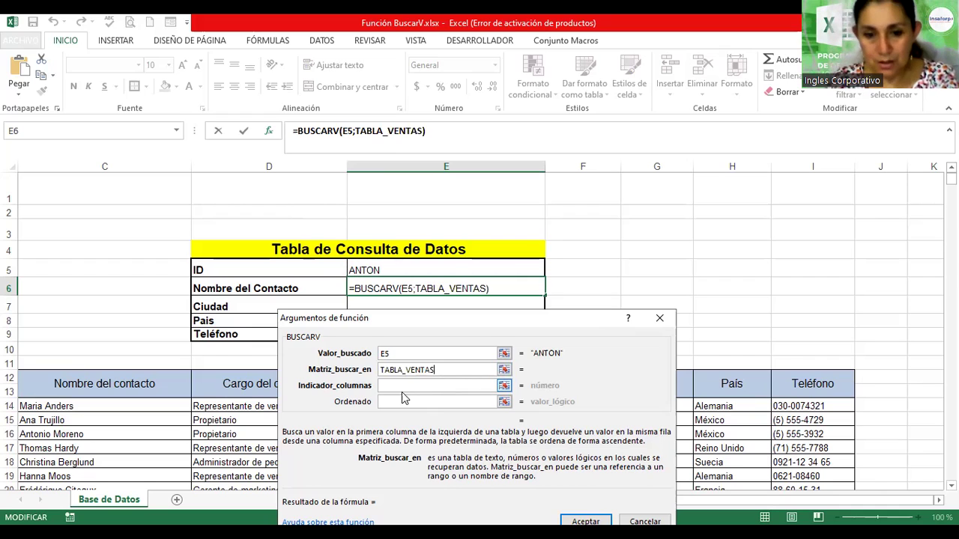
{"action": "left_click", "coordinate": [405, 387]}
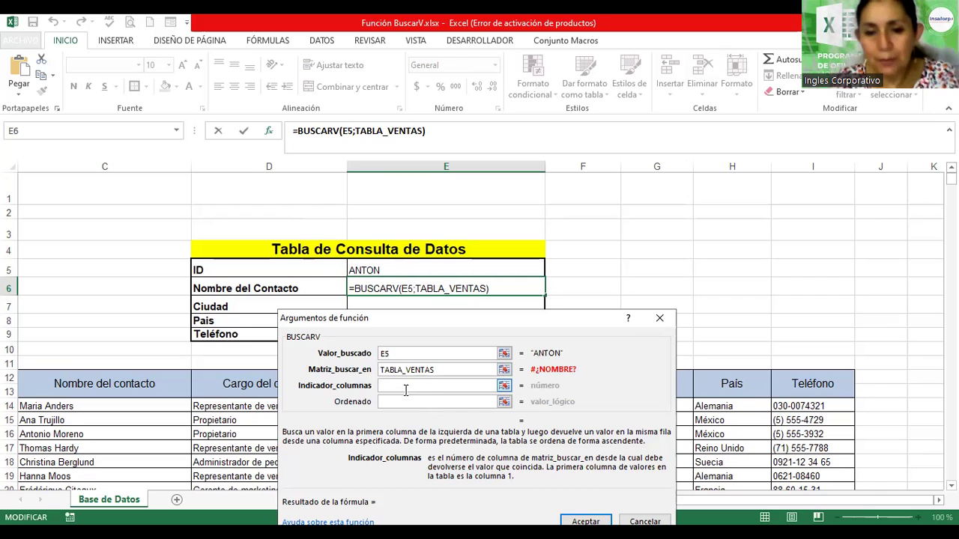
{"action": "key", "text": "shift+Tab"}
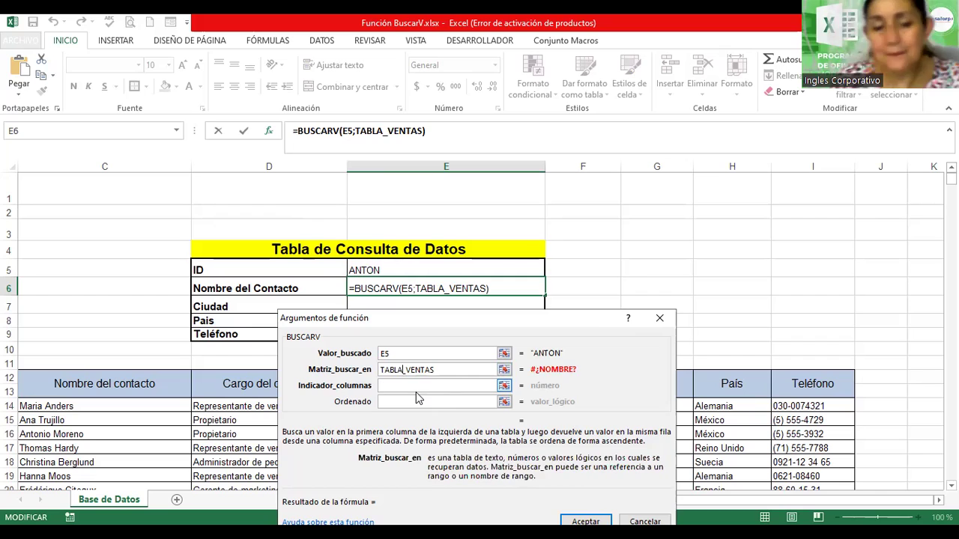
{"action": "key", "text": "Delete"}
{"action": "key", "text": "Delete"}
{"action": "key", "text": "Delete"}
{"action": "key", "text": "BackSpace"}
{"action": "type", "text": "BASE"}
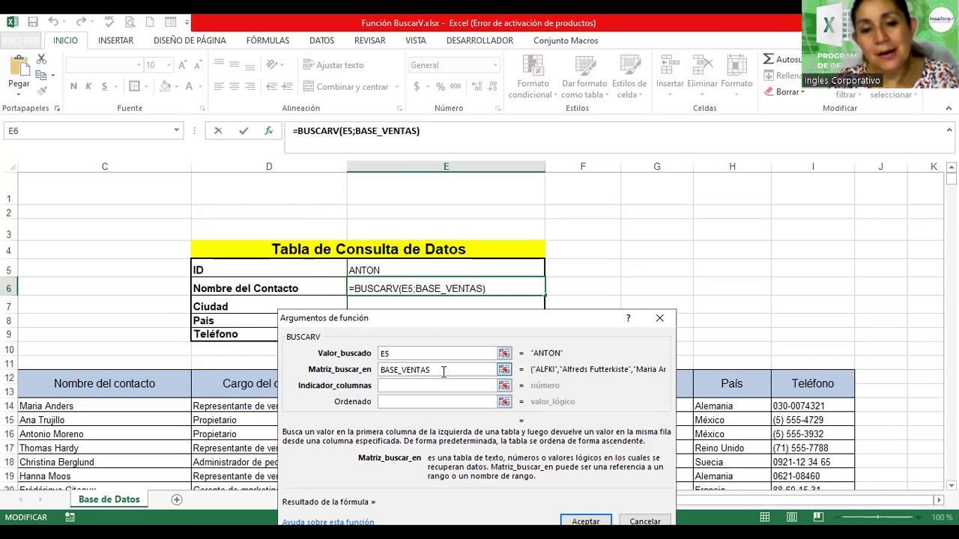
{"action": "left_click", "coordinate": [391, 384]}
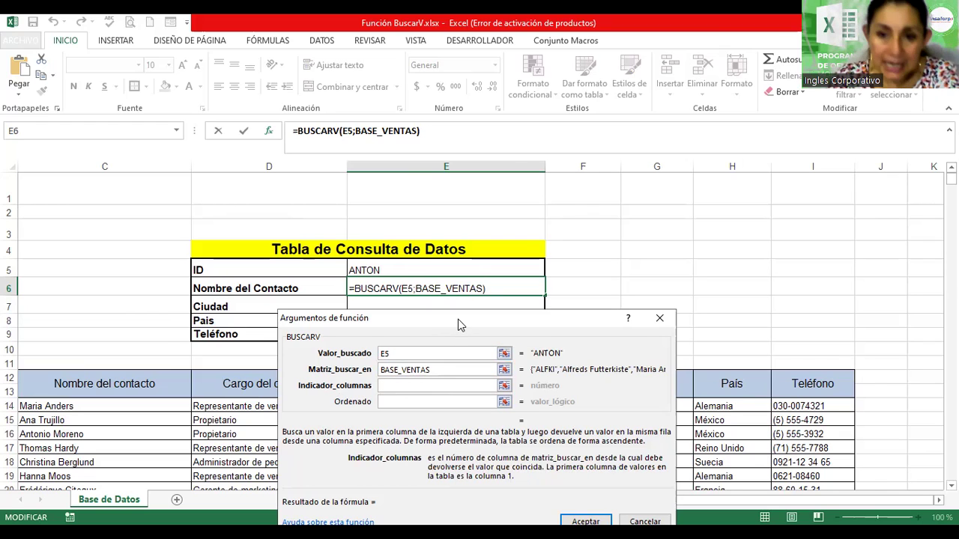
Move the Argumentos de función dialog up and left, clear of the customer table
{"action": "left_click_drag", "start_coordinate": [458, 319], "coordinate": [409, 111]}
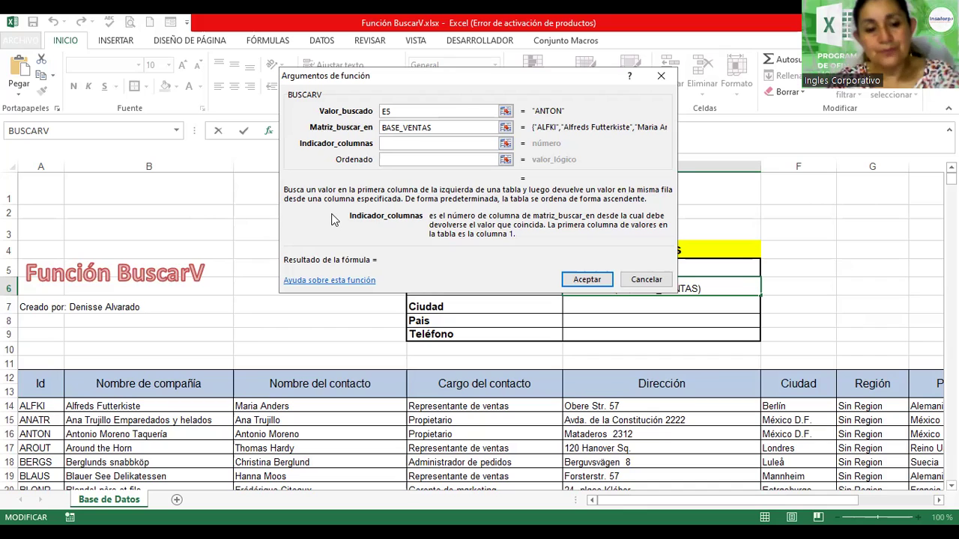
Set column 2 and FALSO exact match, giving =BUSCARV(E5;BASE_VENTAS;2;FALSO) in E6
{"action": "type", "text": "2"}
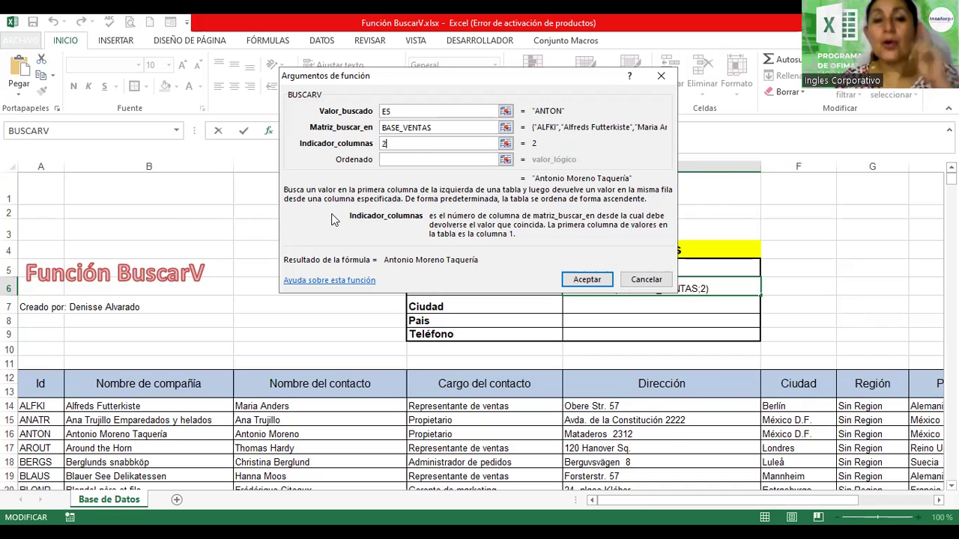
{"action": "key", "text": "Tab"}
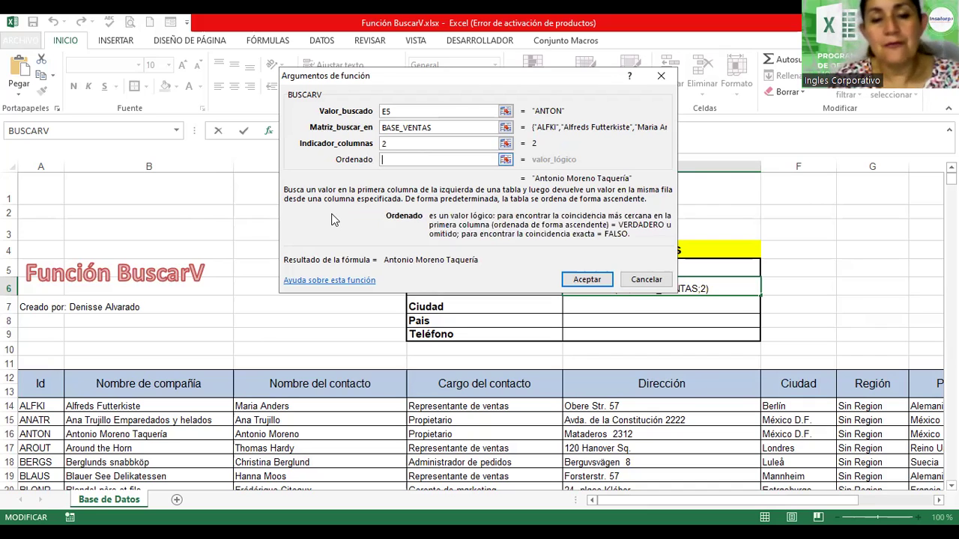
{"action": "type", "text": "FALSO"}
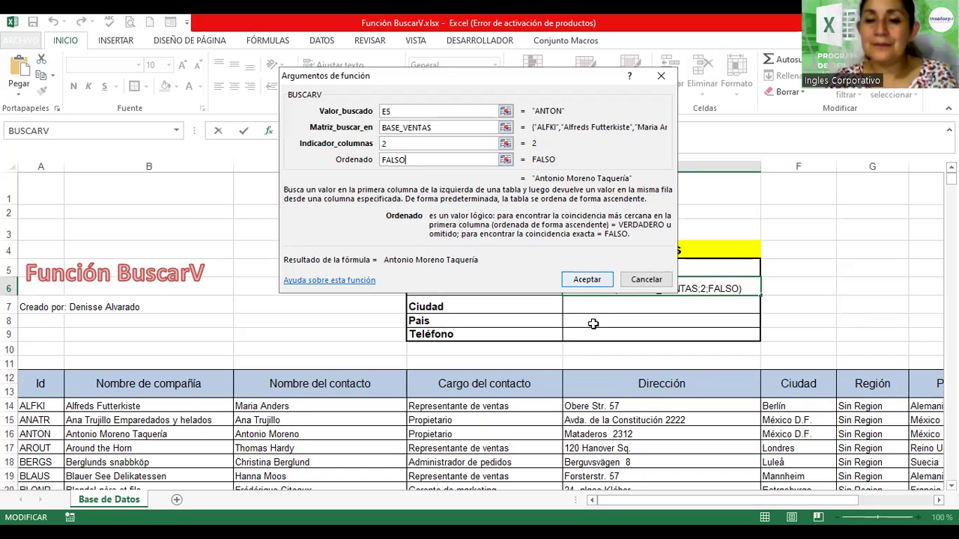
{"action": "key", "text": "Return"}
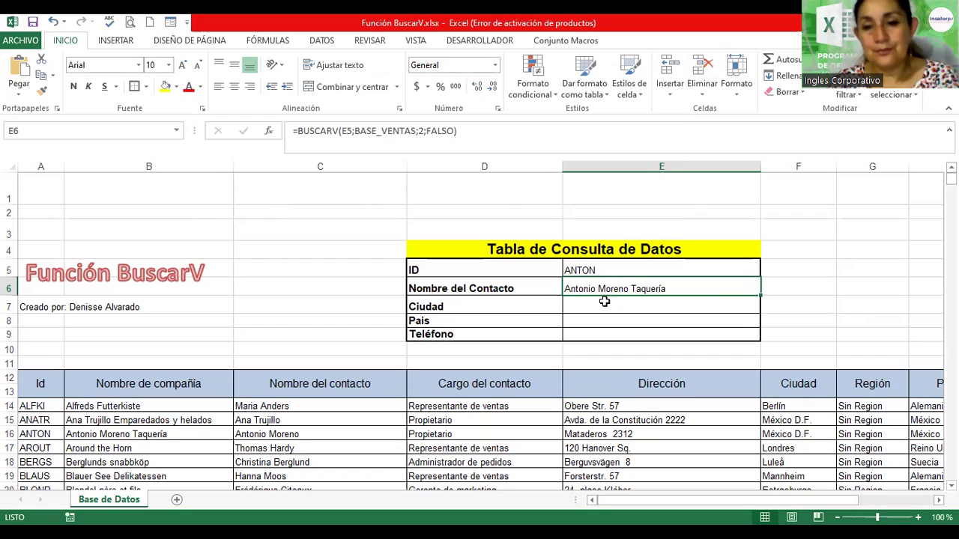
Enter ANATR as the ID in E5 so the lookup result refreshes
{"action": "left_click", "coordinate": [613, 270]}
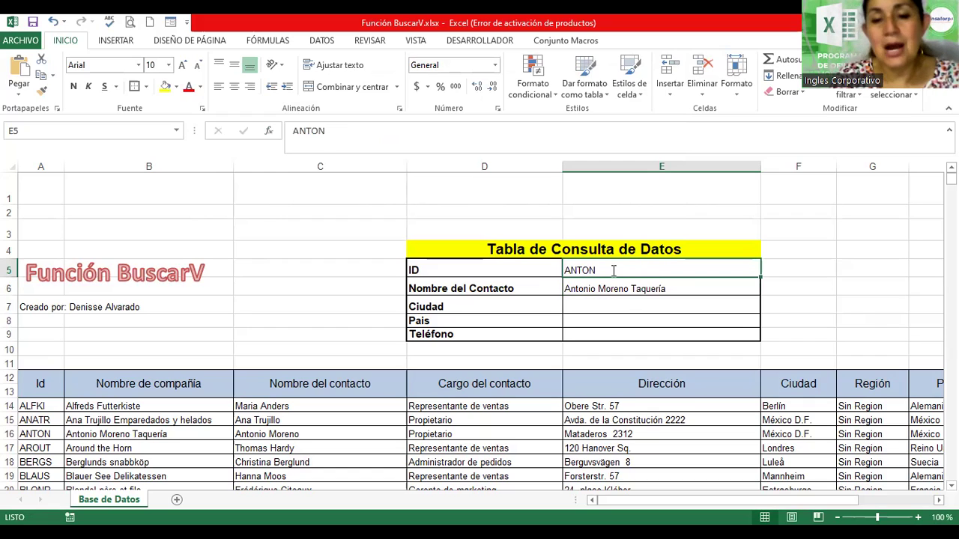
{"action": "type", "text": "ANA"}
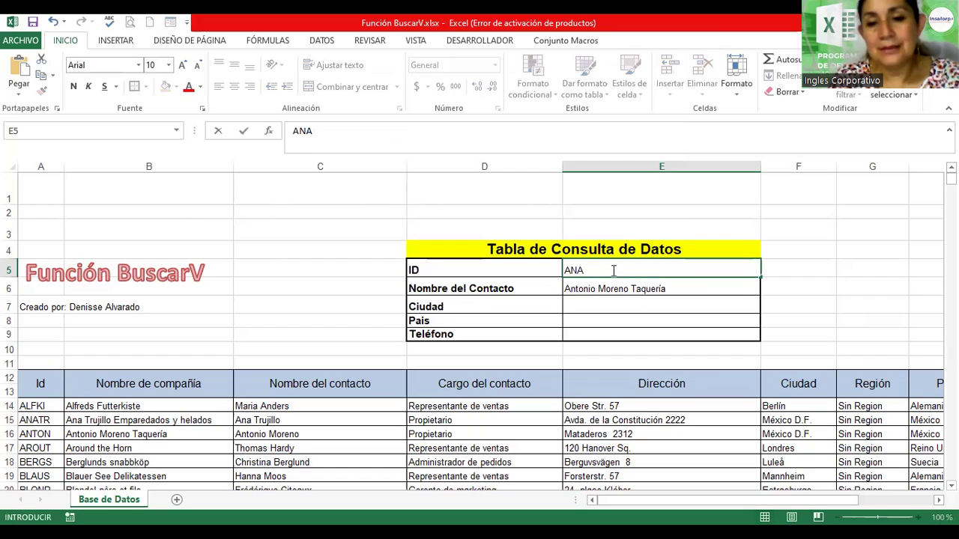
{"action": "type", "text": "TR"}
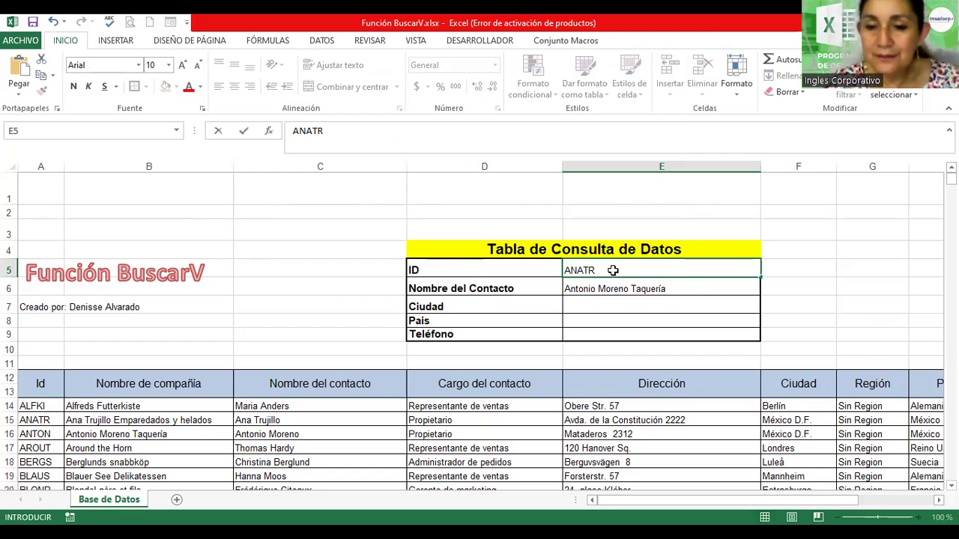
{"action": "key", "text": "Return"}
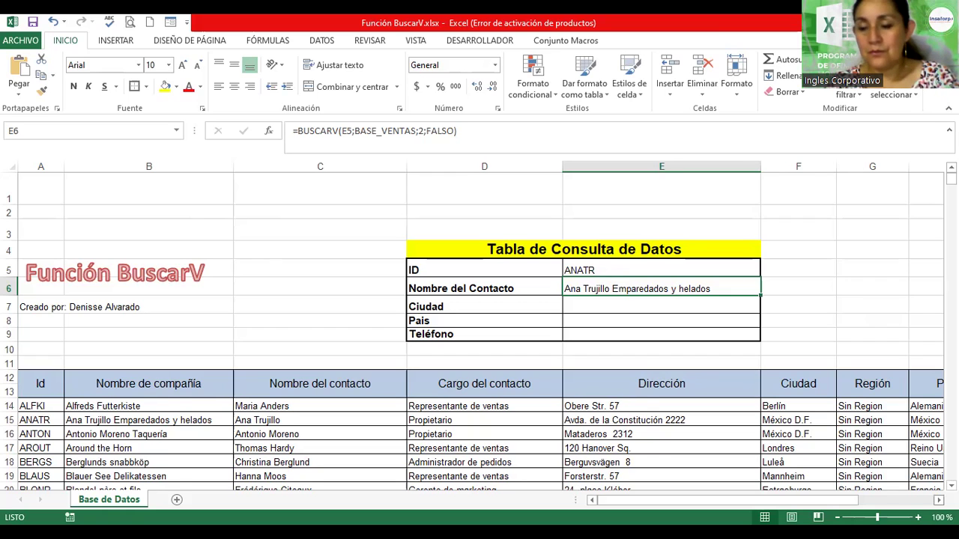
Inspect the E6 formula's cell references in edit mode, leaving it unchanged
{"action": "scroll", "coordinate": [479, 329], "scroll_direction": "right", "scroll_amount": 3}
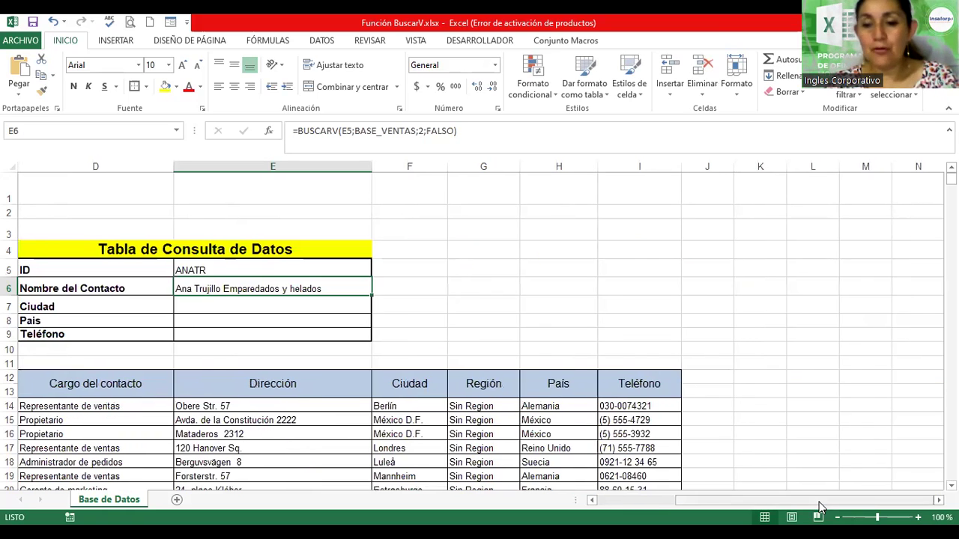
{"action": "scroll", "coordinate": [398, 290], "scroll_direction": "left", "scroll_amount": 1}
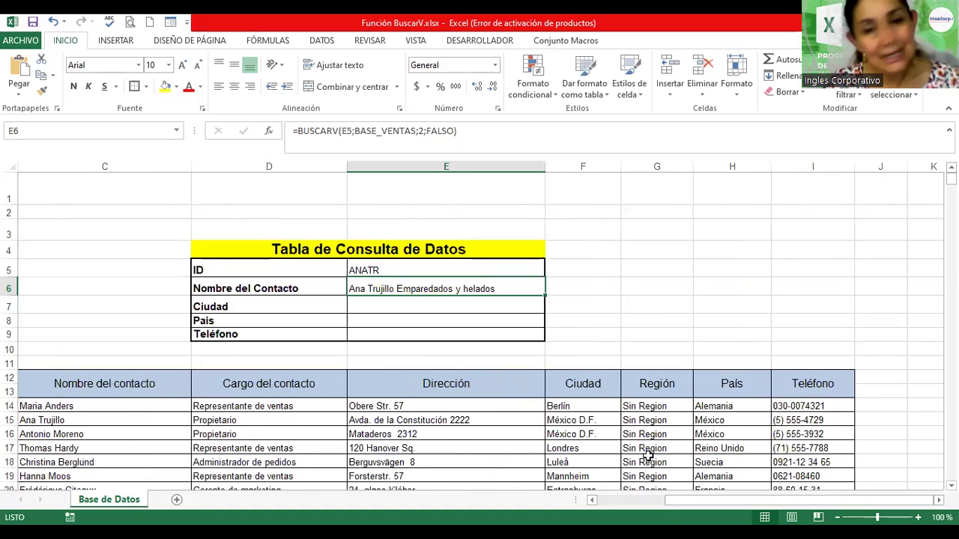
{"action": "key", "text": "F2"}
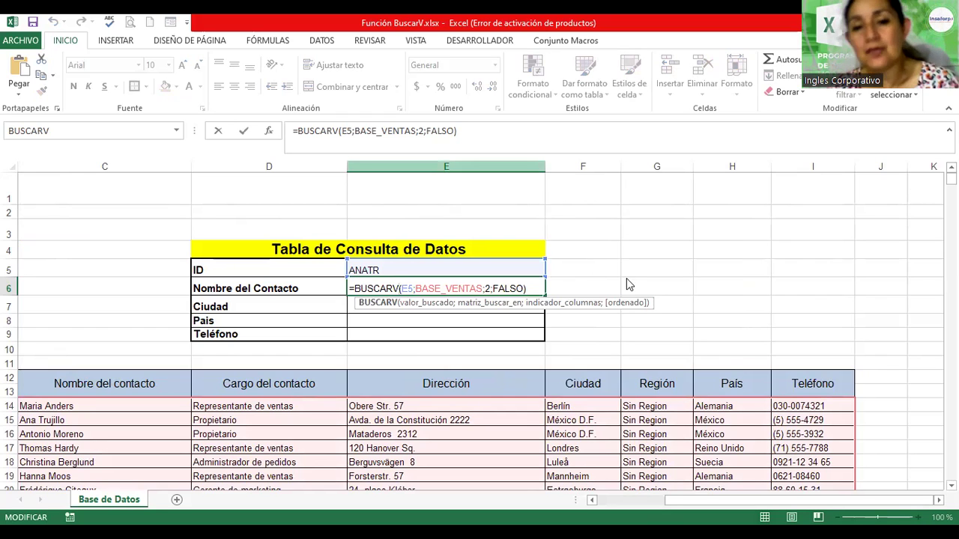
{"action": "key", "text": "Return"}
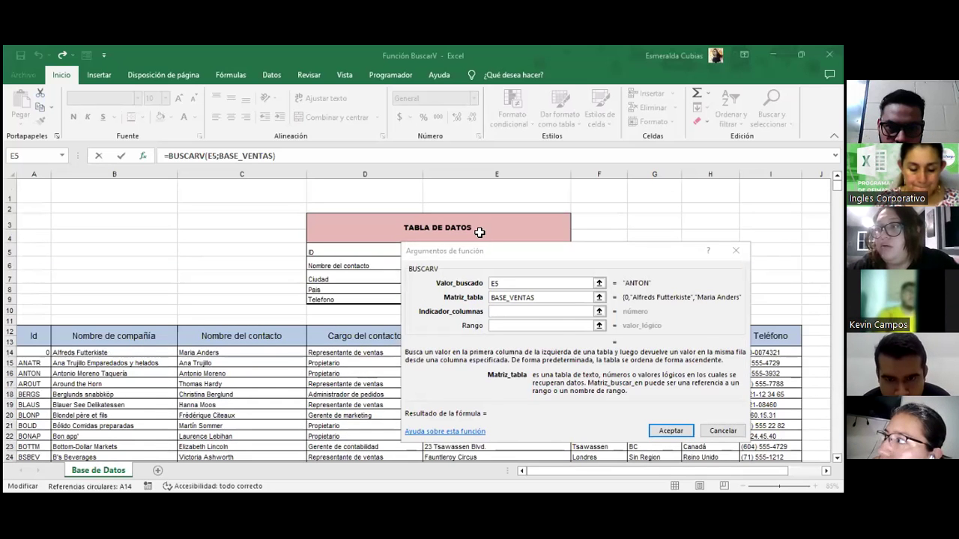
{"action": "scroll", "coordinate": [494, 232], "scroll_direction": "down", "scroll_amount": 1}
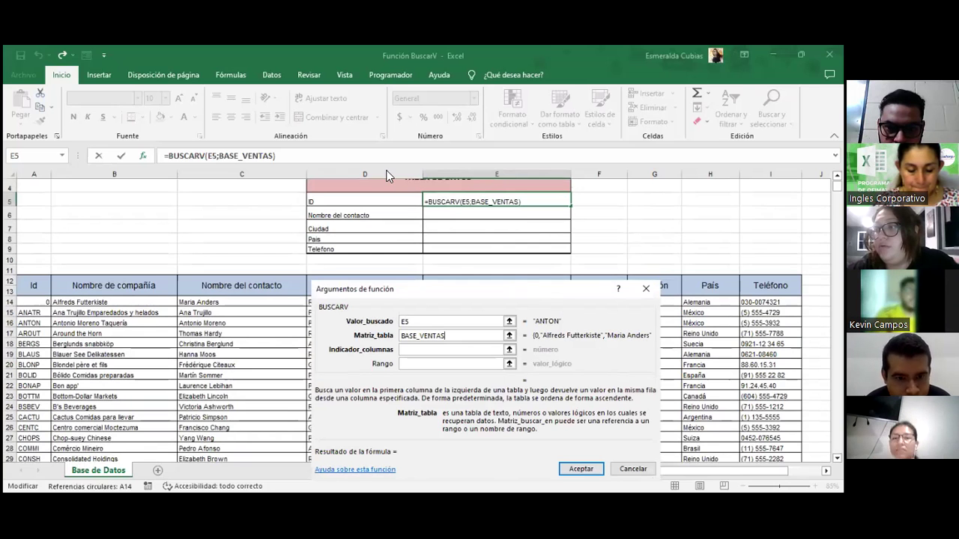
Enter column 2 and FALSO, then commit =BUSCARV(E5;BASE_VENTAS;2;FALSO) into E5
{"action": "left_click", "coordinate": [425, 349]}
{"action": "type", "text": "2"}
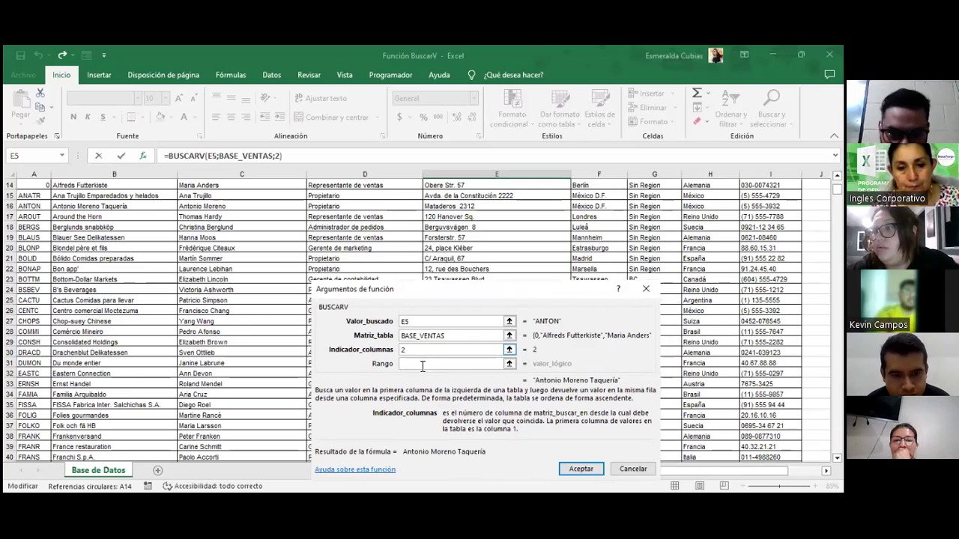
{"action": "left_click", "coordinate": [423, 364]}
{"action": "type", "text": "FALSO"}
{"action": "left_click", "coordinate": [581, 476]}
{"action": "key", "text": "Return"}
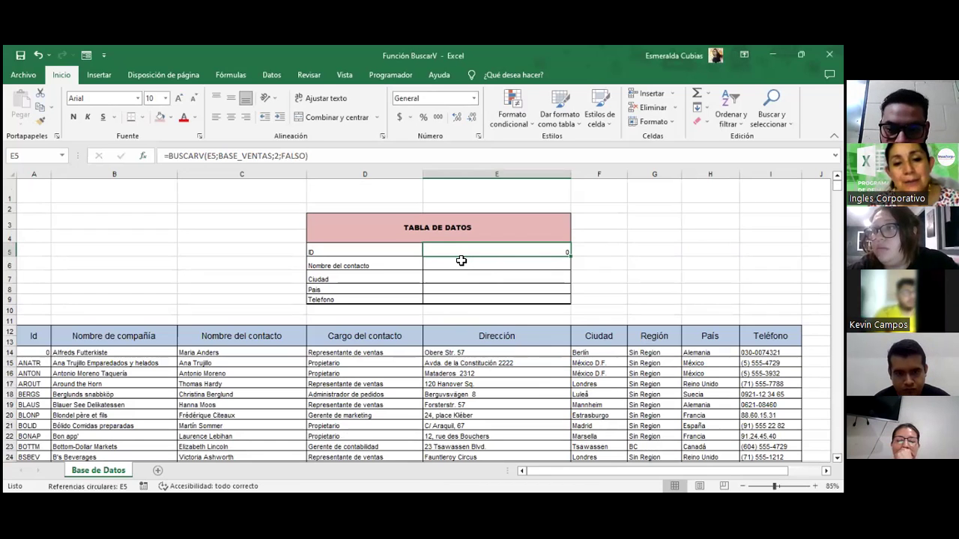
Replace the BUSCARV formula in E5 with the ID ANATR
{"action": "key", "text": "F2"}
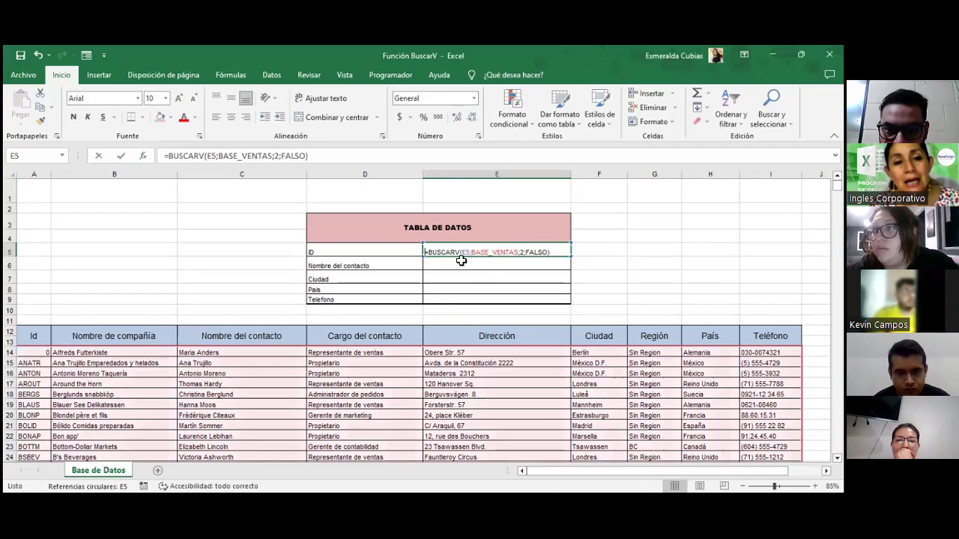
{"action": "key", "text": "BackSpace"}
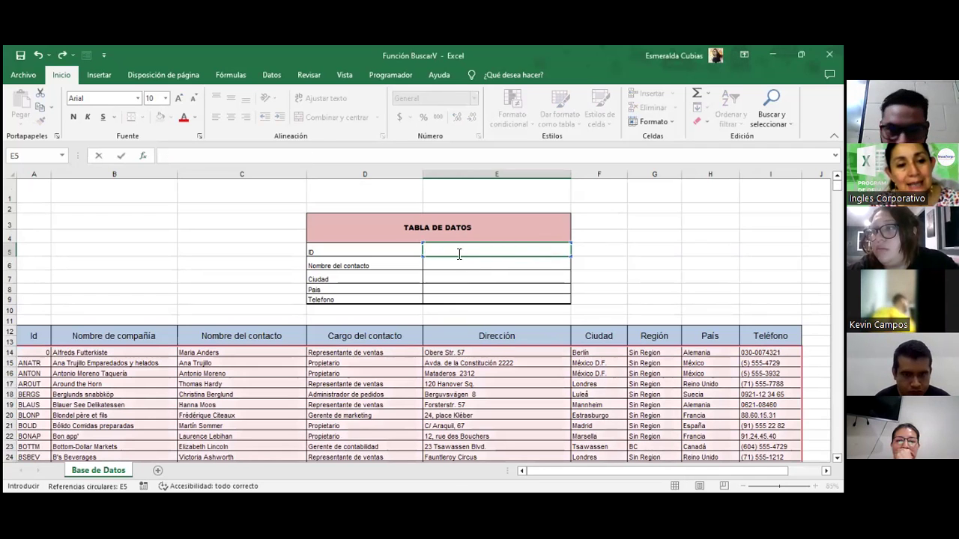
{"action": "type", "text": "ANATR"}
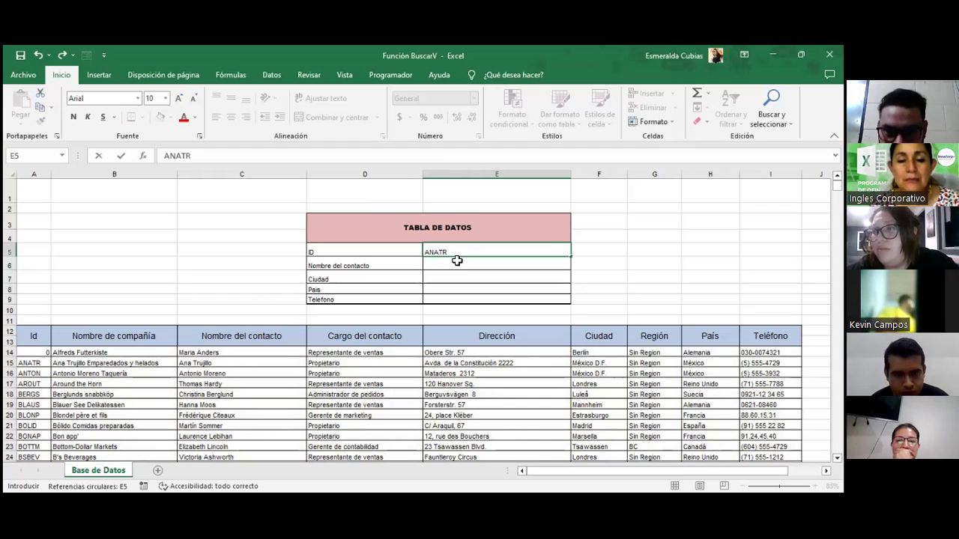
{"action": "key", "text": "Return"}
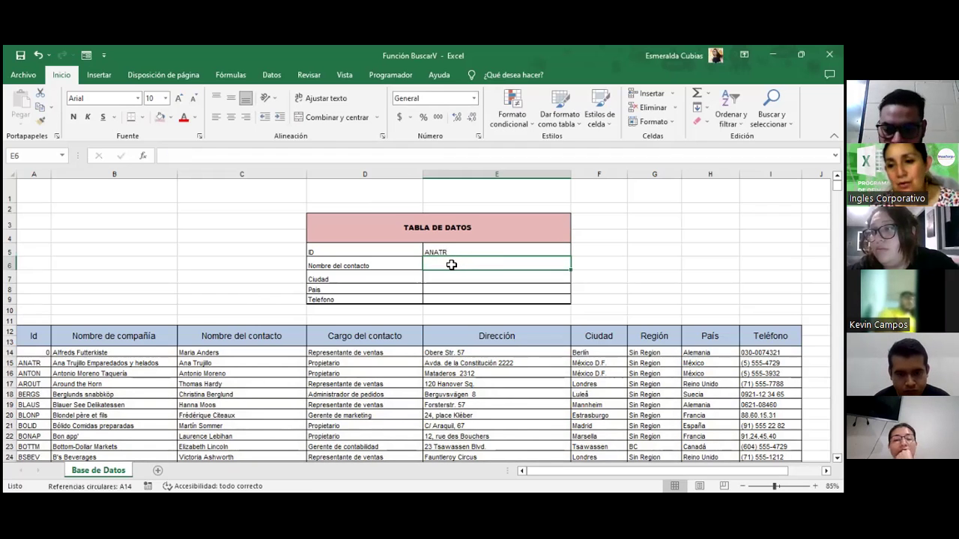
Enter =BUSCARV(E5;BASE_VENTAS;2;0) in E6 to look up the contact name
{"action": "type", "text": "=BUS"}
{"action": "key", "text": "Down"}
{"action": "key", "text": "Down"}
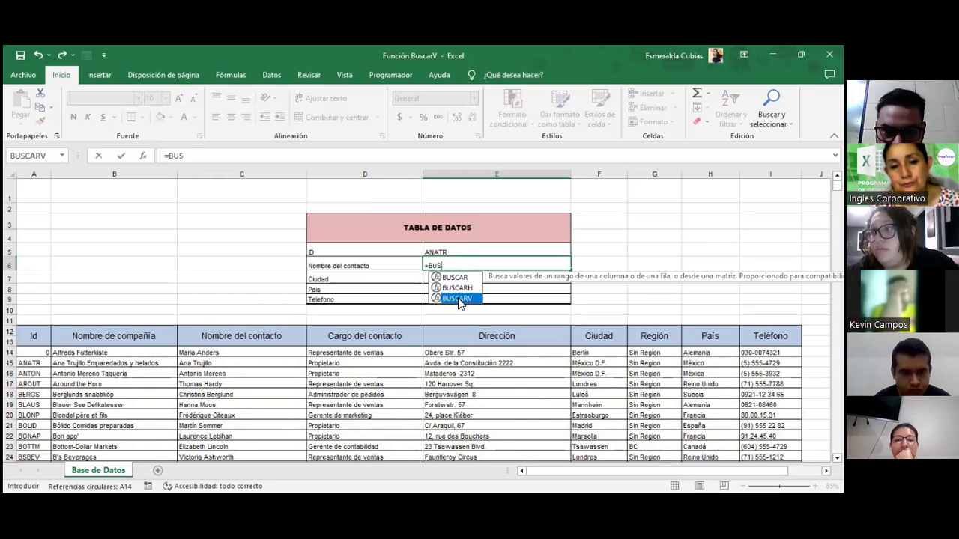
{"action": "key", "text": "Tab"}
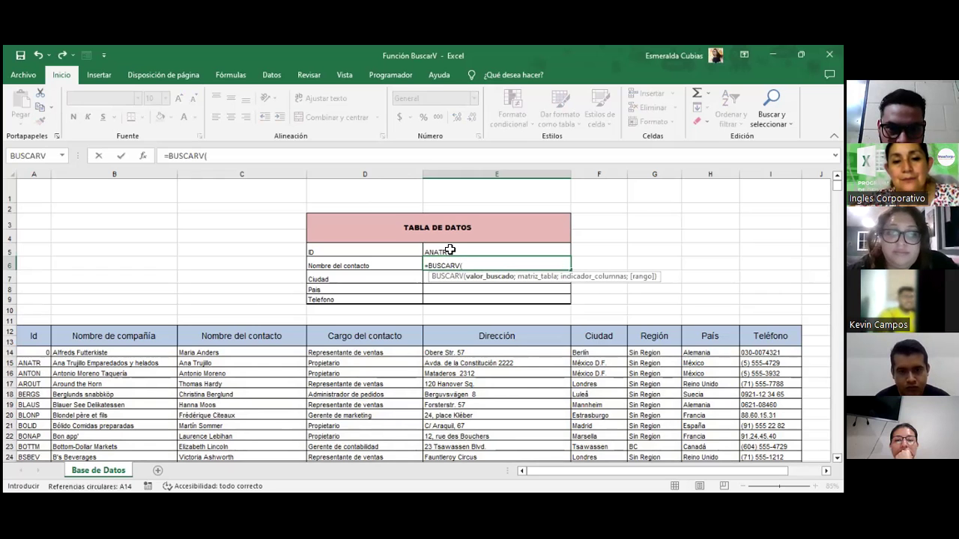
{"action": "left_click", "coordinate": [451, 253]}
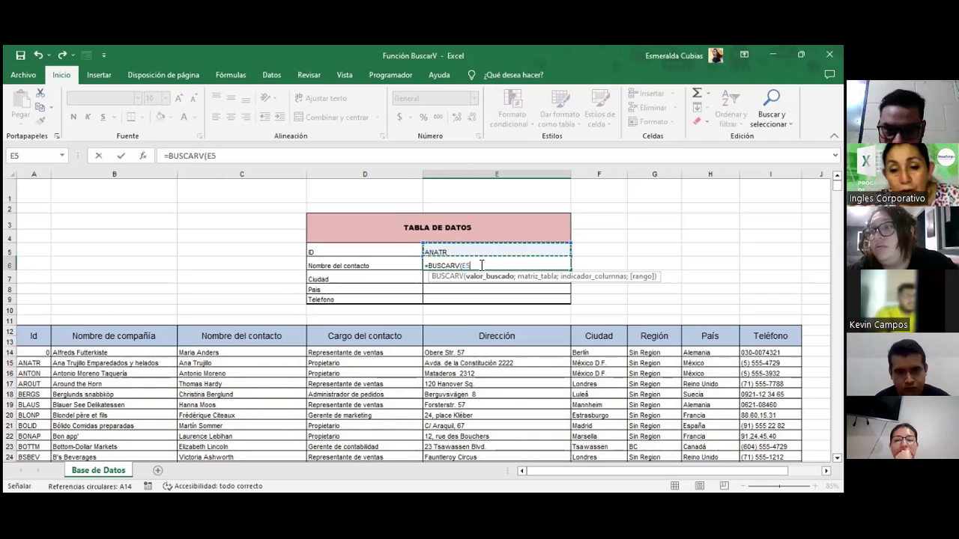
{"action": "type", "text": ";"}
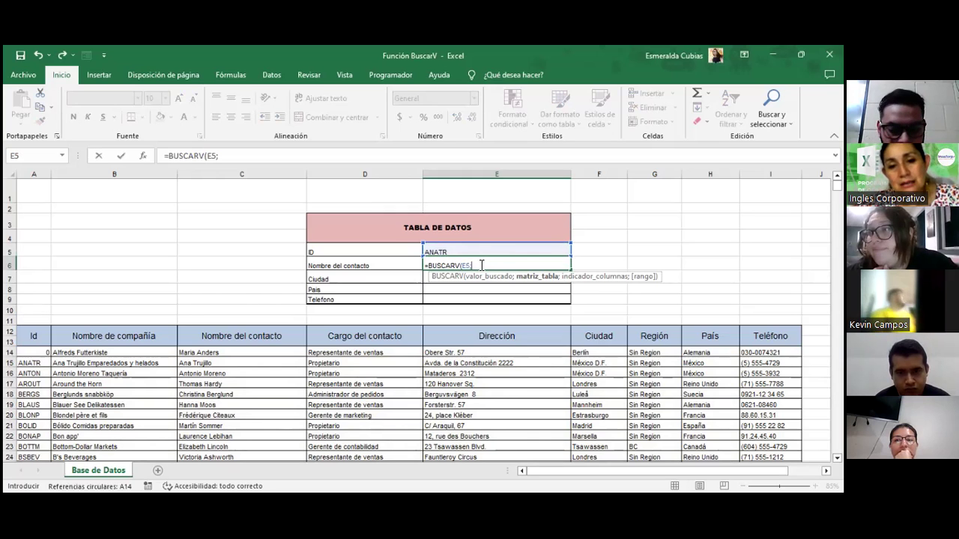
{"action": "type", "text": "BASE"}
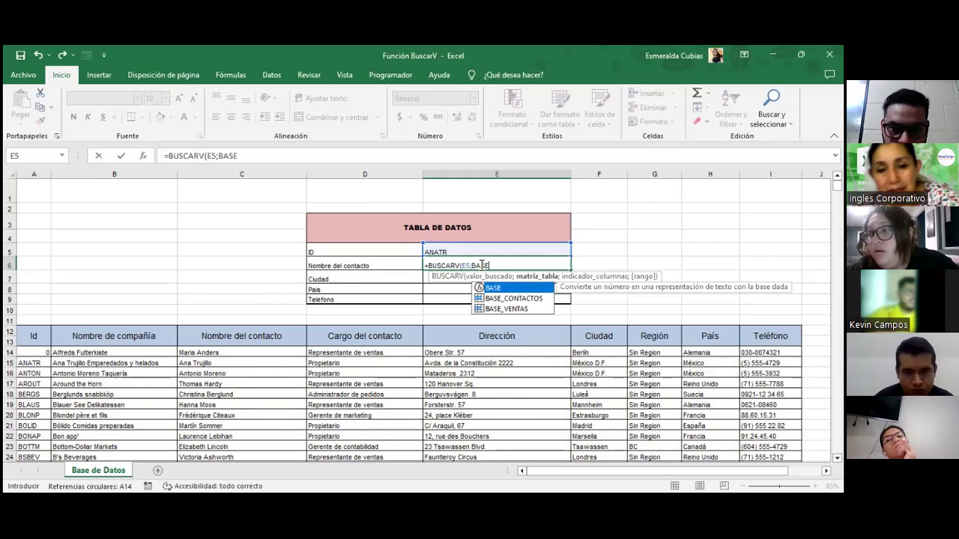
{"action": "type", "text": "_T"}
{"action": "key", "text": "BackSpace"}
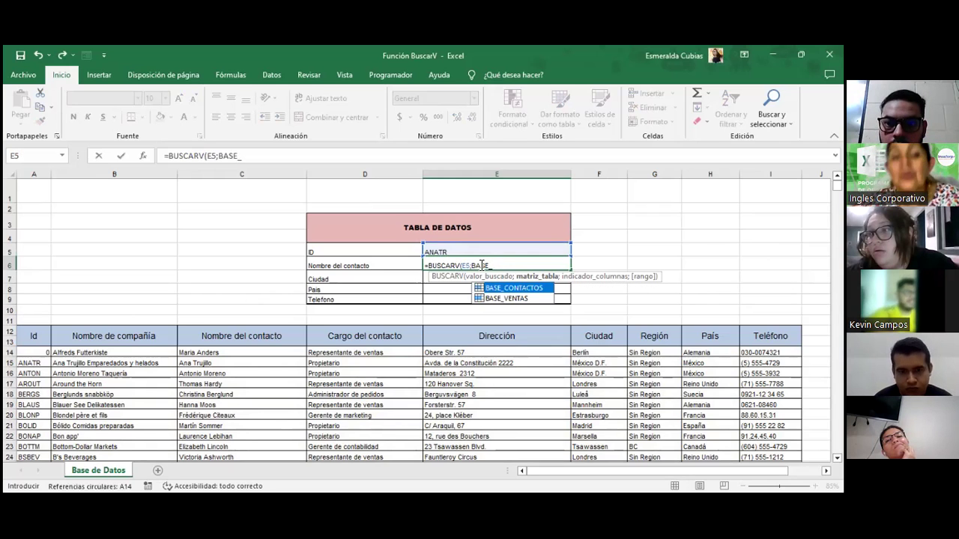
{"action": "left_click", "coordinate": [522, 299]}
{"action": "double_click", "coordinate": [523, 299]}
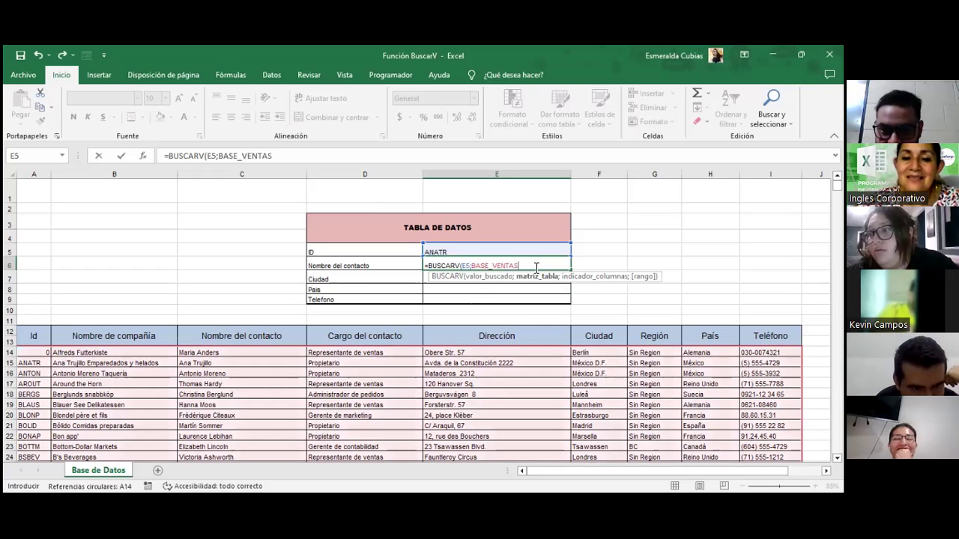
{"action": "type", "text": ";2"}
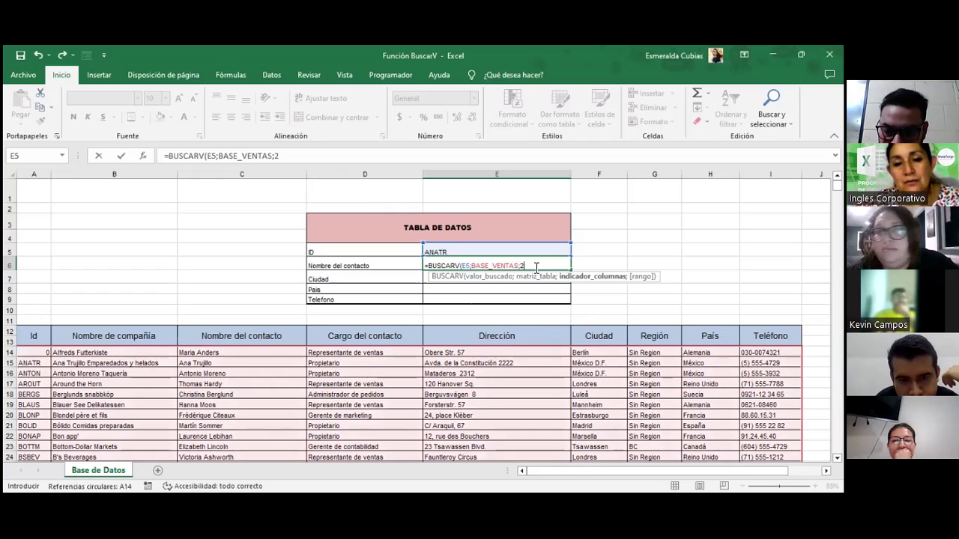
{"action": "type", "text": ";0"}
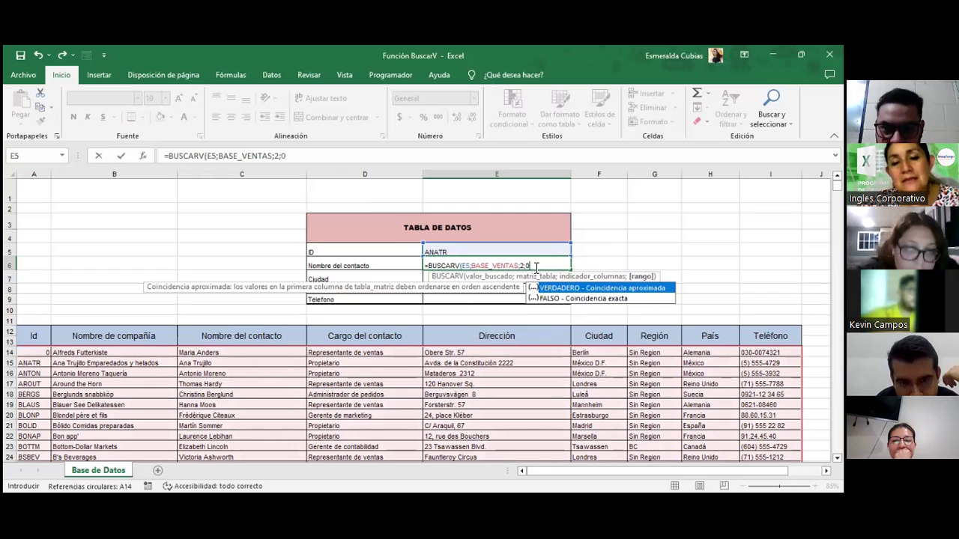
{"action": "type", "text": ")"}
{"action": "key", "text": "Return"}
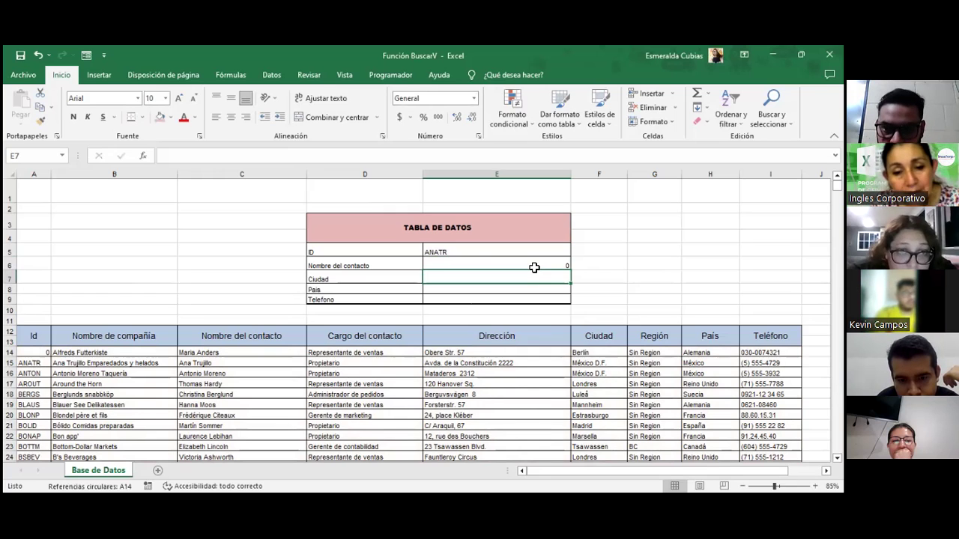
{"action": "left_click", "coordinate": [480, 266]}
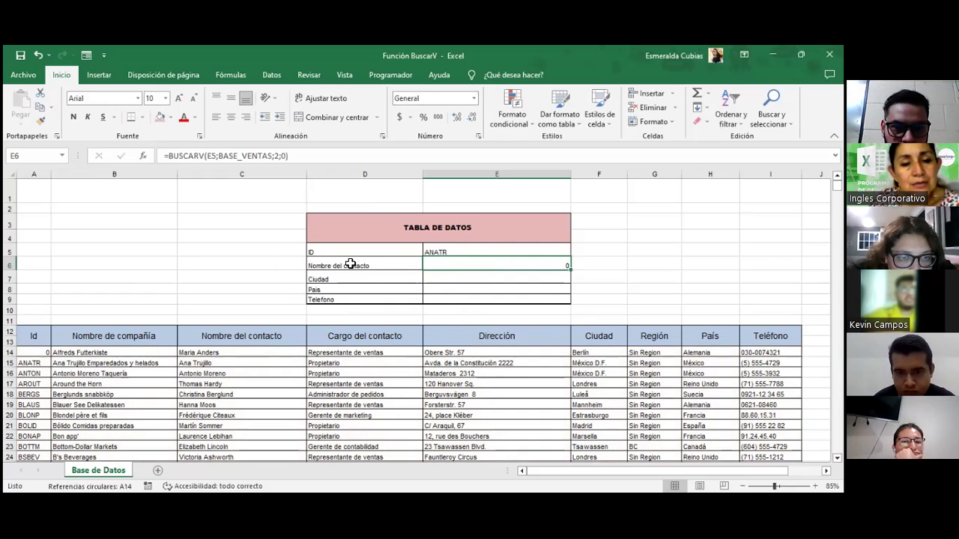
{"action": "left_click", "coordinate": [123, 354]}
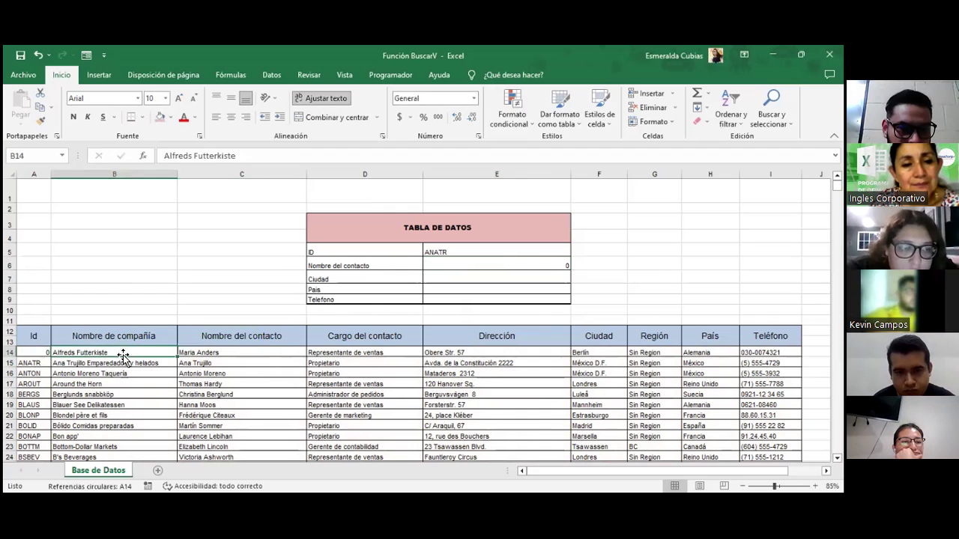
{"action": "left_click", "coordinate": [332, 266]}
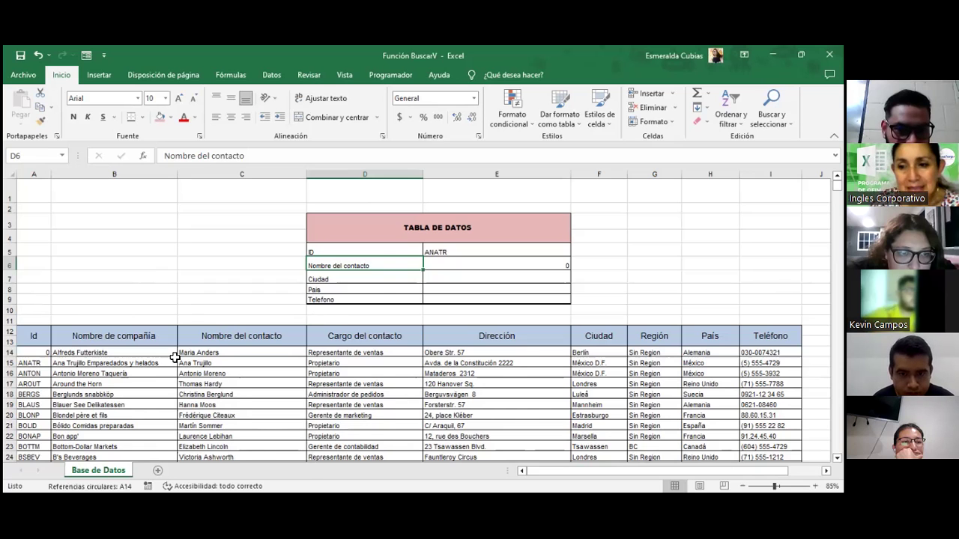
{"action": "scroll", "coordinate": [207, 433], "scroll_direction": "down", "scroll_amount": 2}
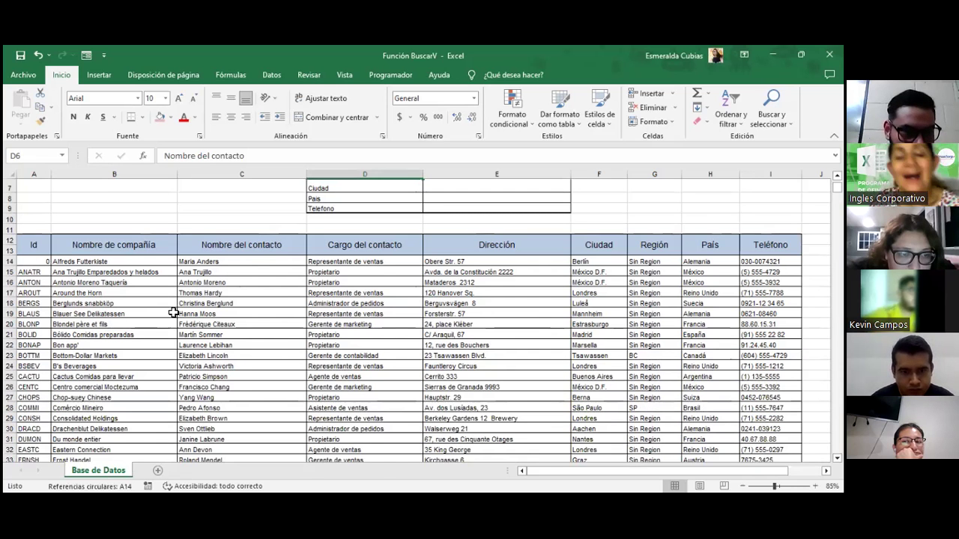
{"action": "scroll", "coordinate": [165, 318], "scroll_direction": "up", "scroll_amount": 2}
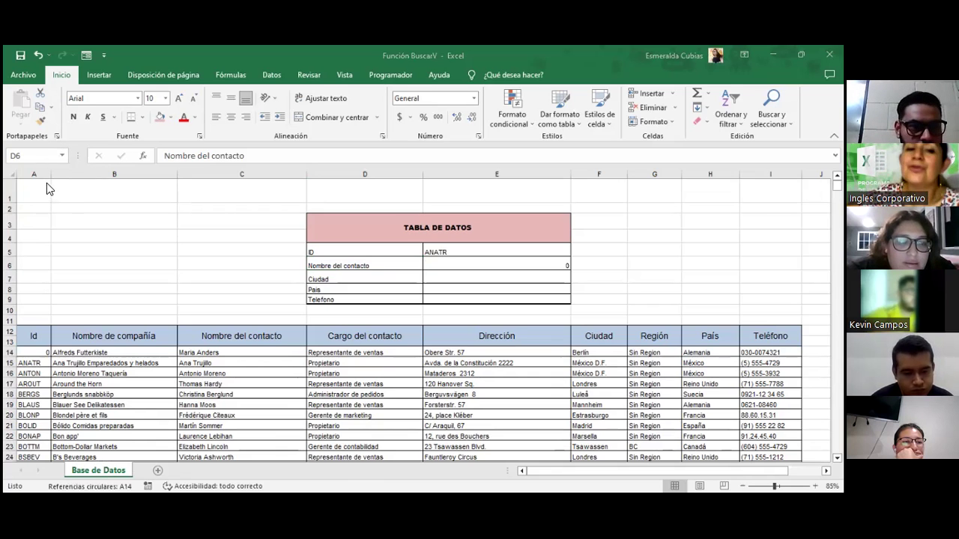
{"action": "left_click", "coordinate": [32, 156]}
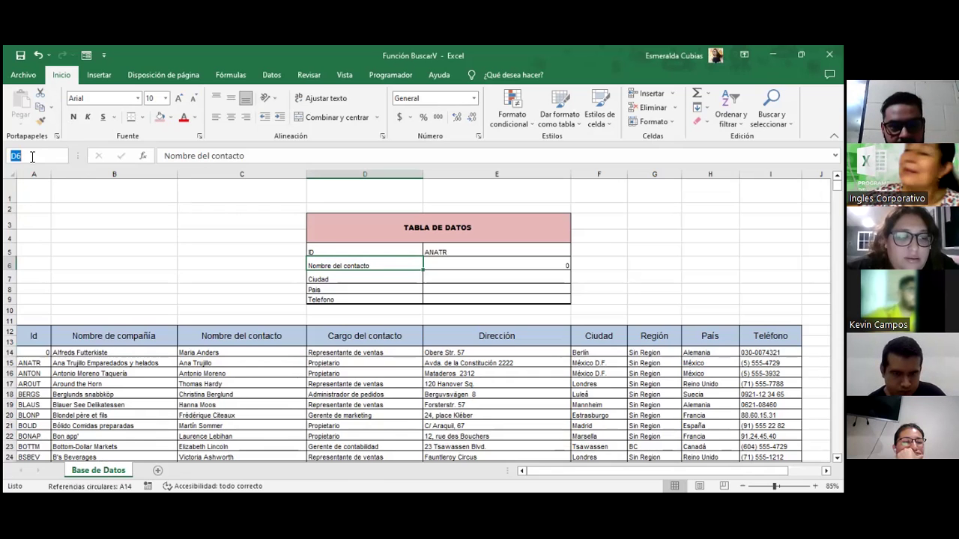
{"action": "key", "text": "Escape"}
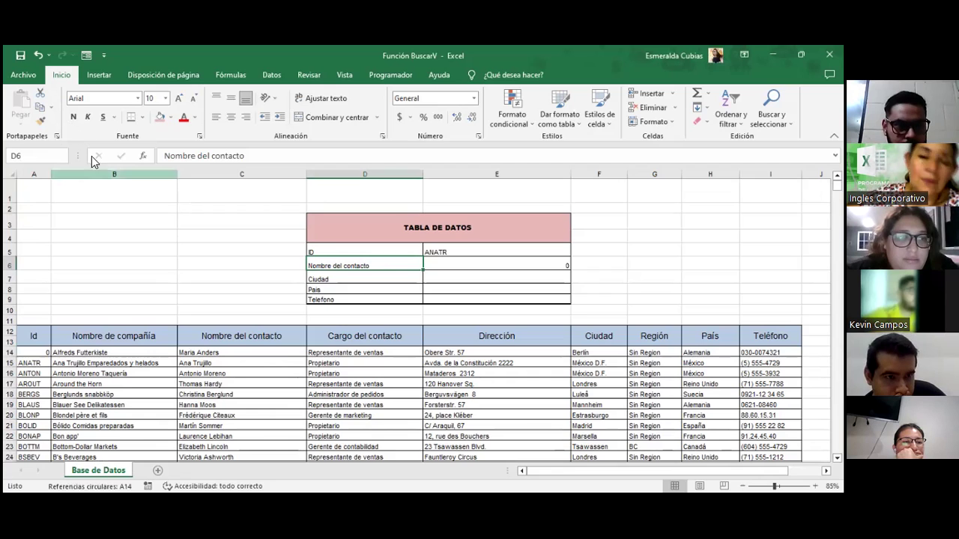
Locate BASE_VENTAS via the Name Box and enter ID ALFKI in its first cell A14
{"action": "left_click", "coordinate": [43, 210]}
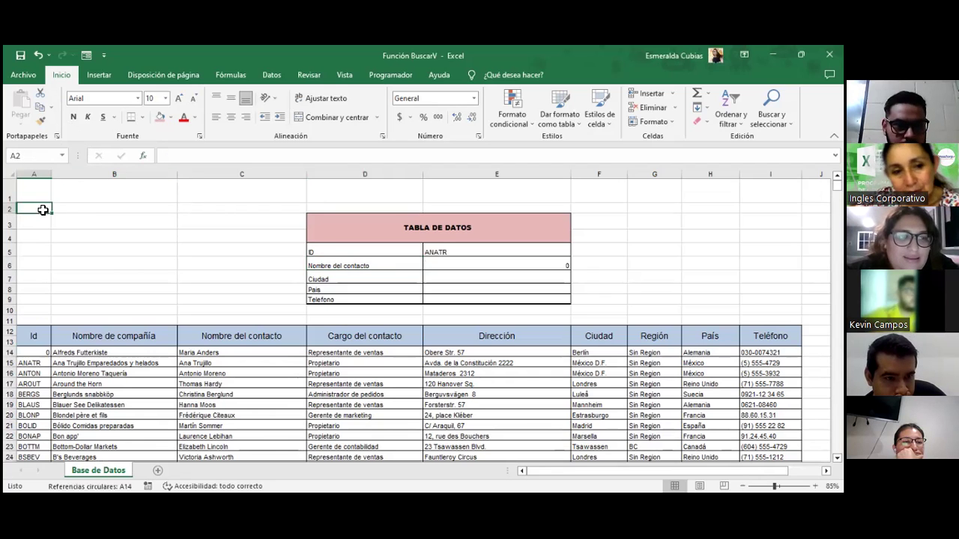
{"action": "left_click", "coordinate": [63, 157]}
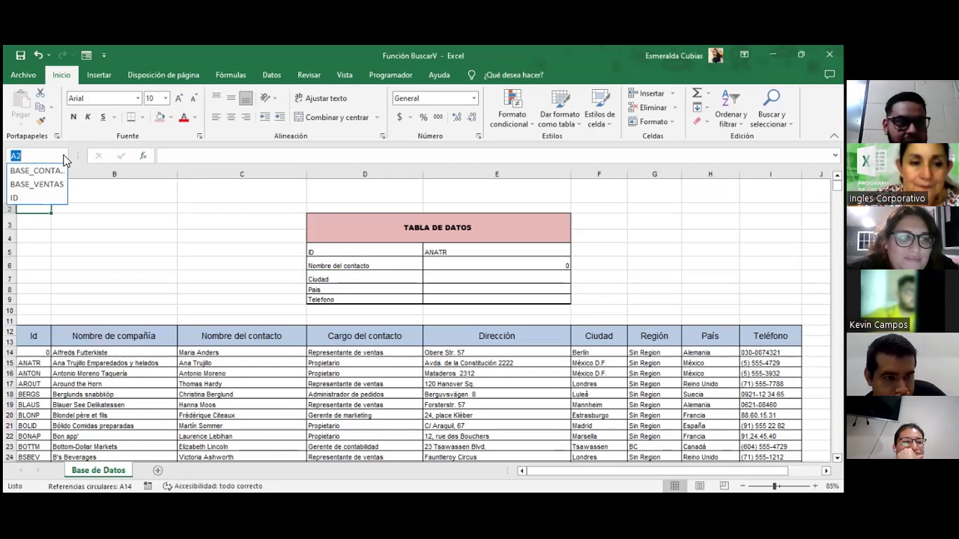
{"action": "left_click", "coordinate": [40, 185]}
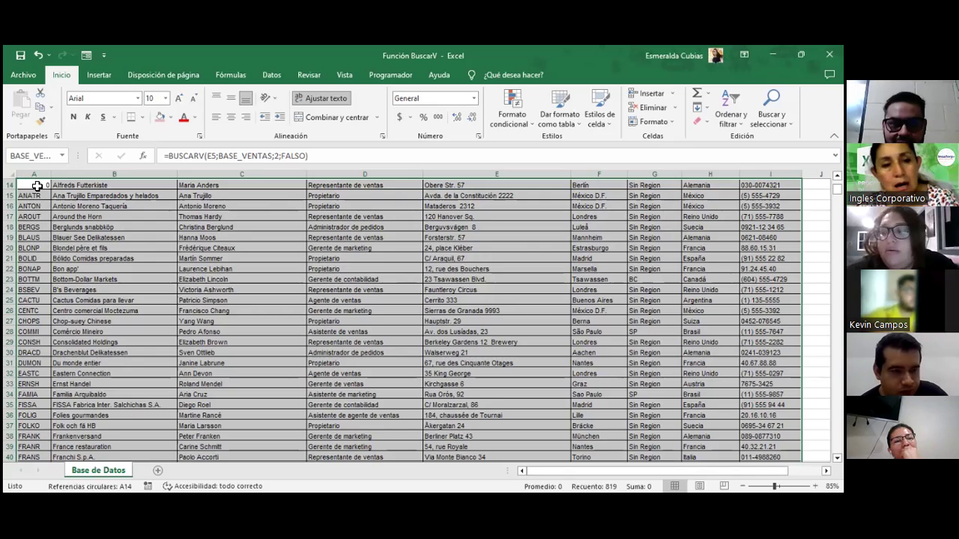
{"action": "left_click", "coordinate": [36, 186]}
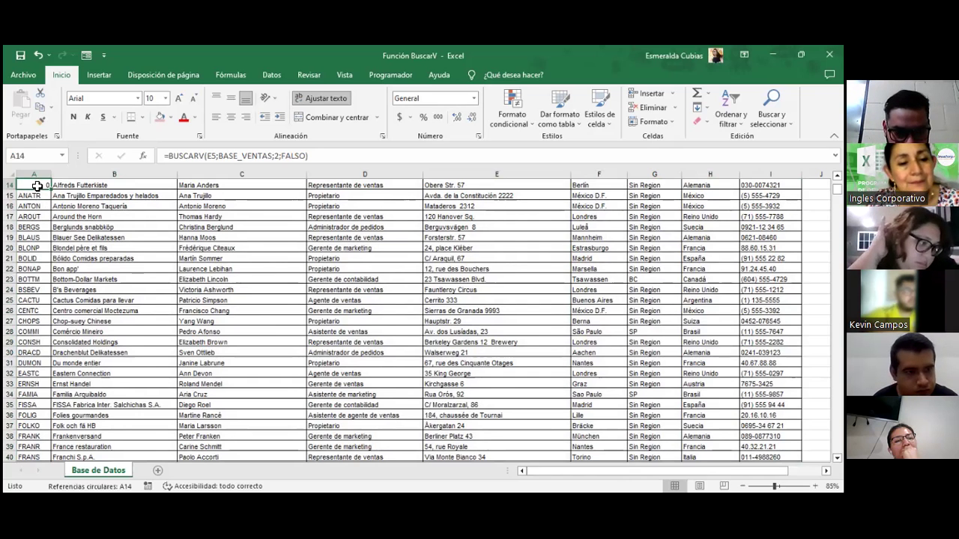
{"action": "type", "text": "ALFKI"}
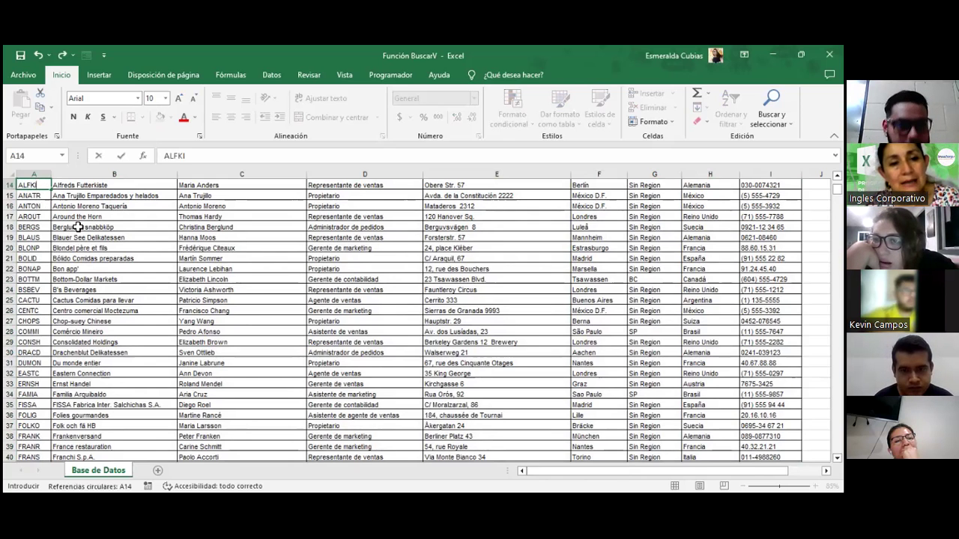
{"action": "left_click", "coordinate": [46, 198]}
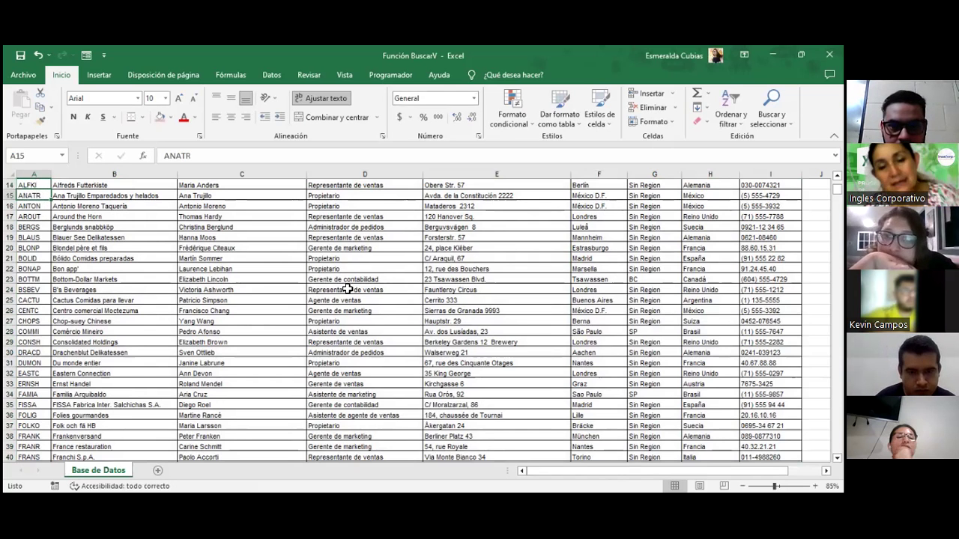
{"action": "scroll", "coordinate": [443, 299], "scroll_direction": "up", "scroll_amount": 3}
{"action": "scroll", "coordinate": [444, 299], "scroll_direction": "up", "scroll_amount": 2}
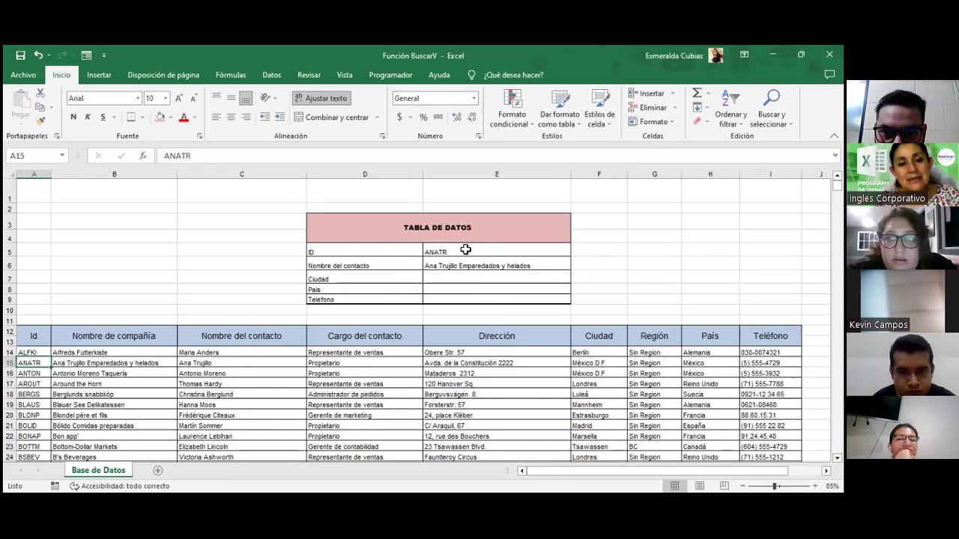
Change the looked-up ID in E5 to ANTON
{"action": "left_click", "coordinate": [449, 252]}
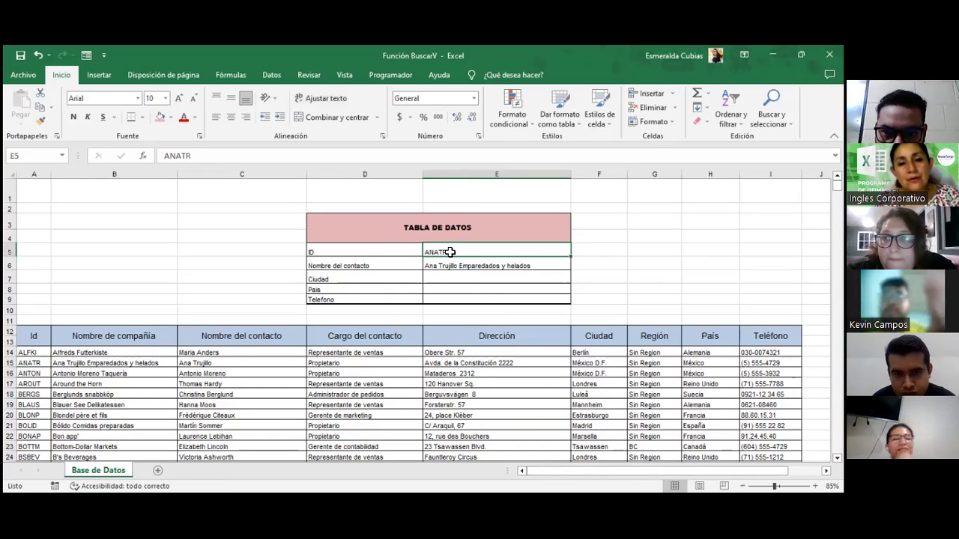
{"action": "type", "text": "AN"}
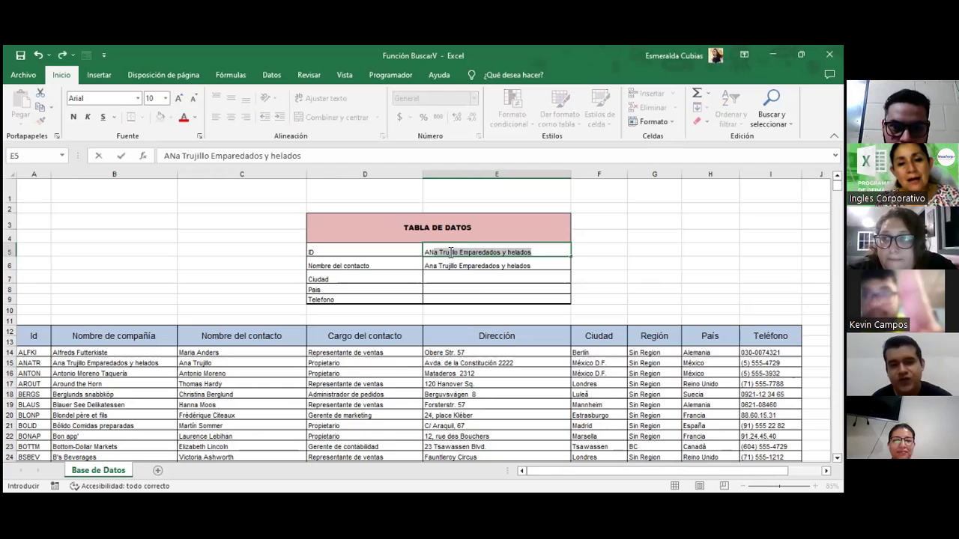
{"action": "type", "text": "TON"}
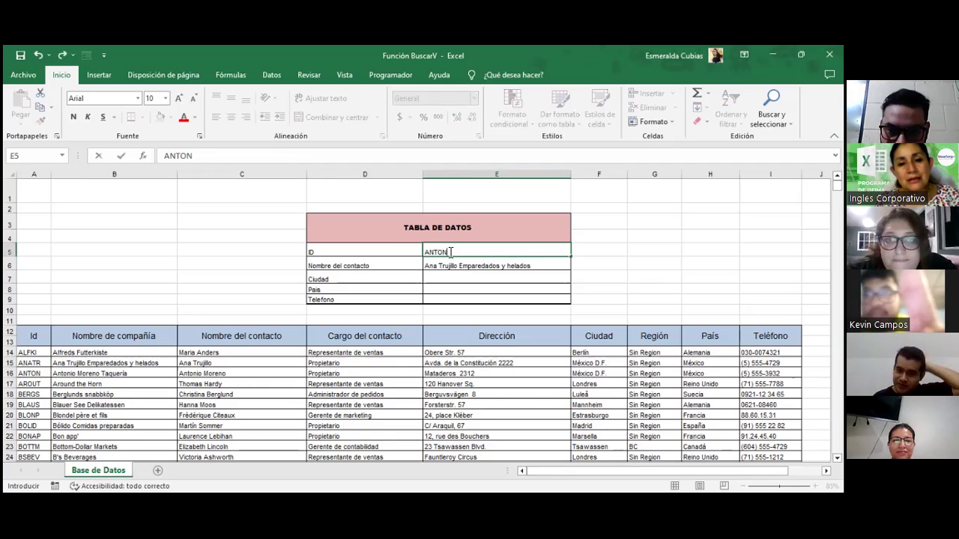
{"action": "key", "text": "Return"}
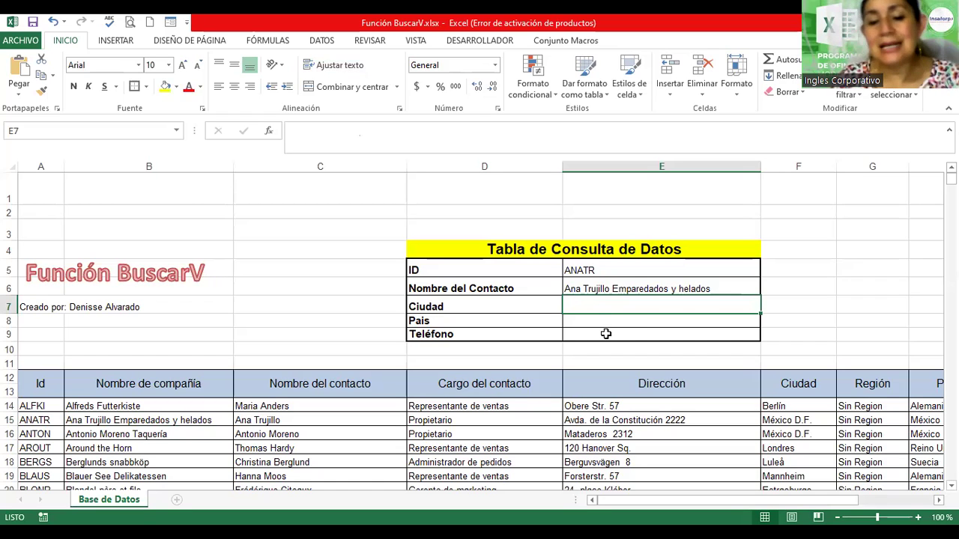
Type =BUSCARV(E5;BASE_VENTAS;6;0) in E7 to look up the city
{"action": "type", "text": "=B"}
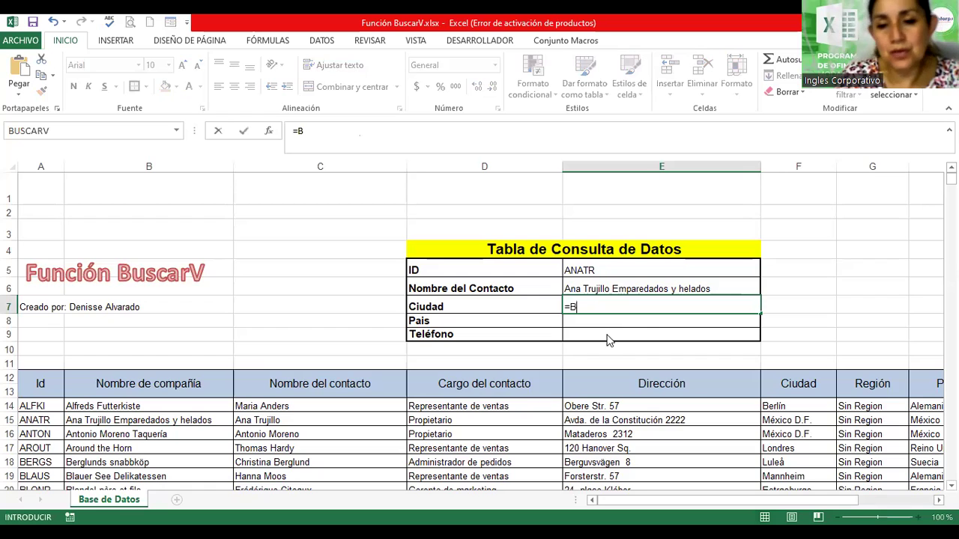
{"action": "type", "text": "USCARV"}
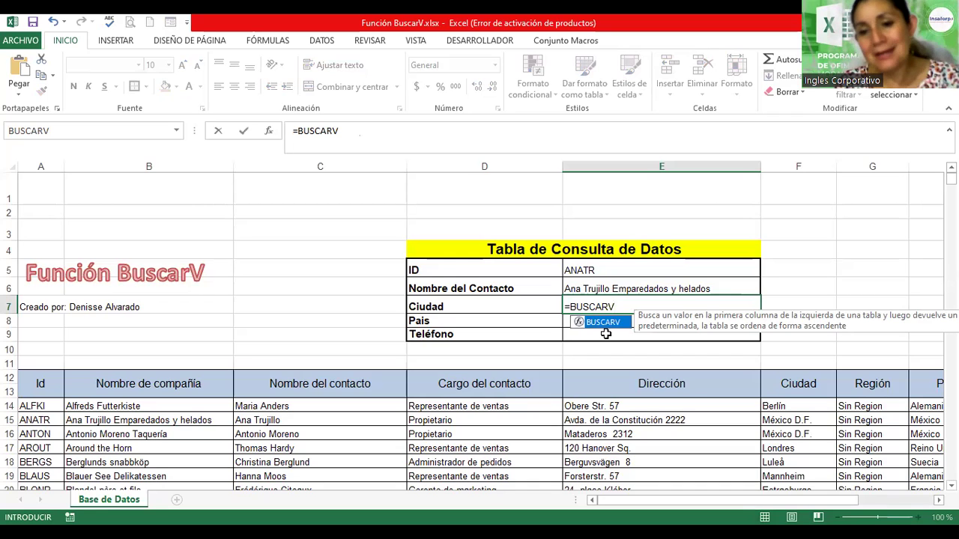
{"action": "type", "text": "("}
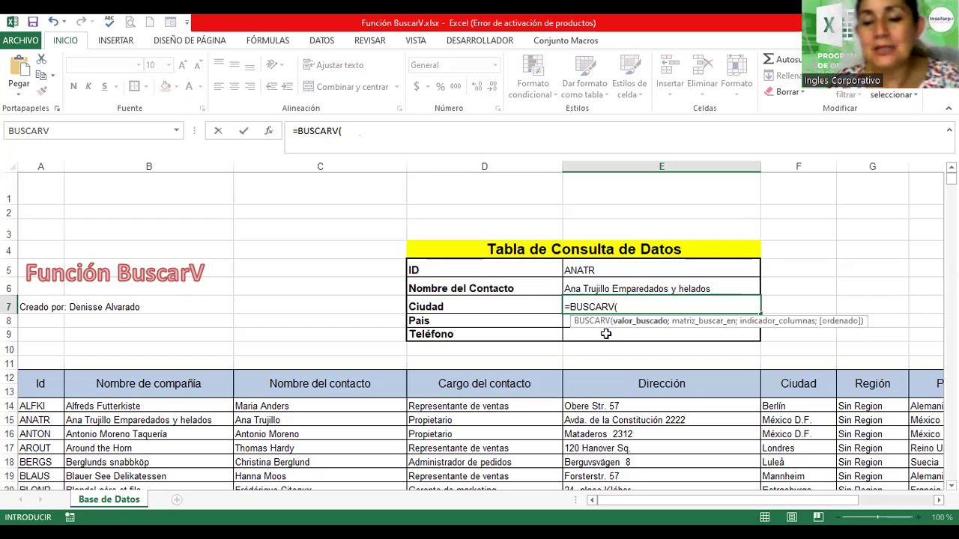
{"action": "left_click", "coordinate": [581, 270]}
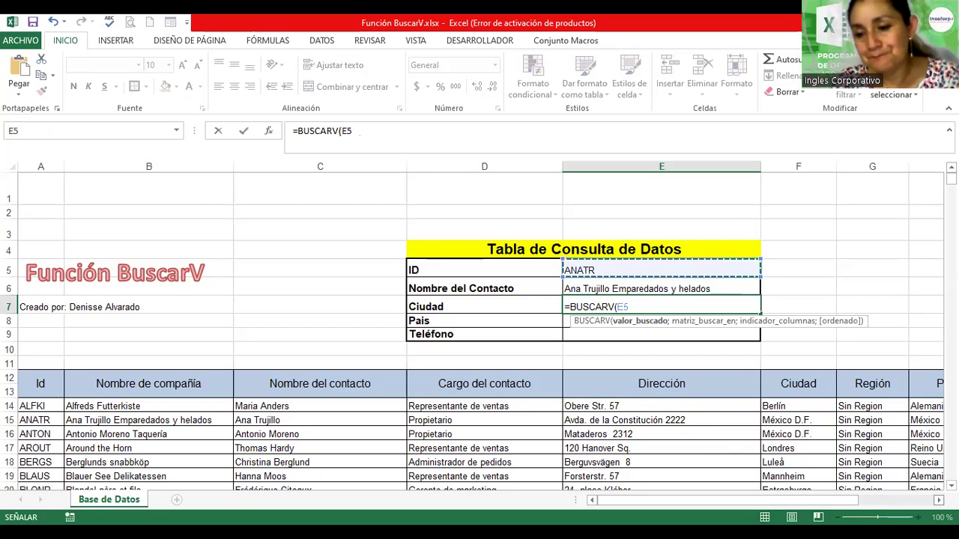
{"action": "left_click", "coordinate": [938, 500]}
{"action": "left_click", "coordinate": [938, 500]}
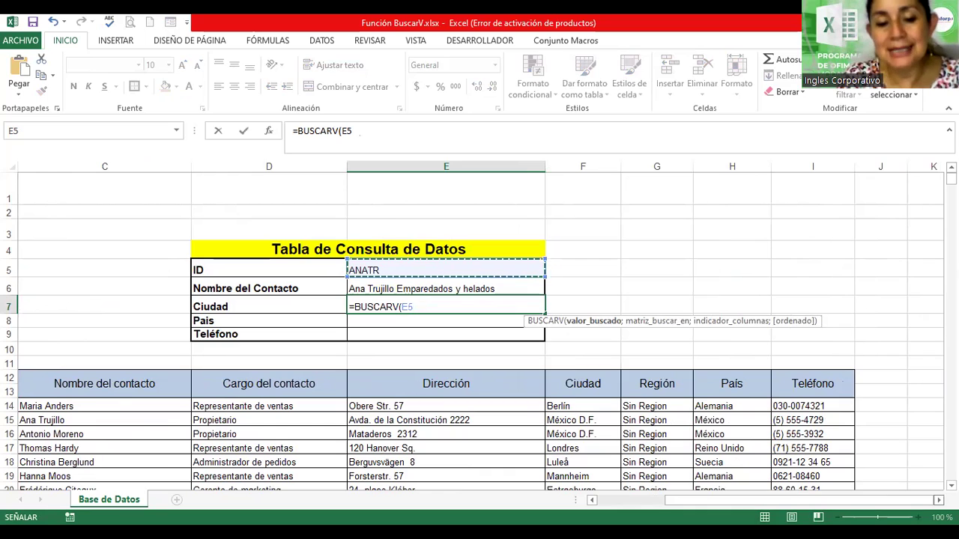
{"action": "type", "text": ";B"}
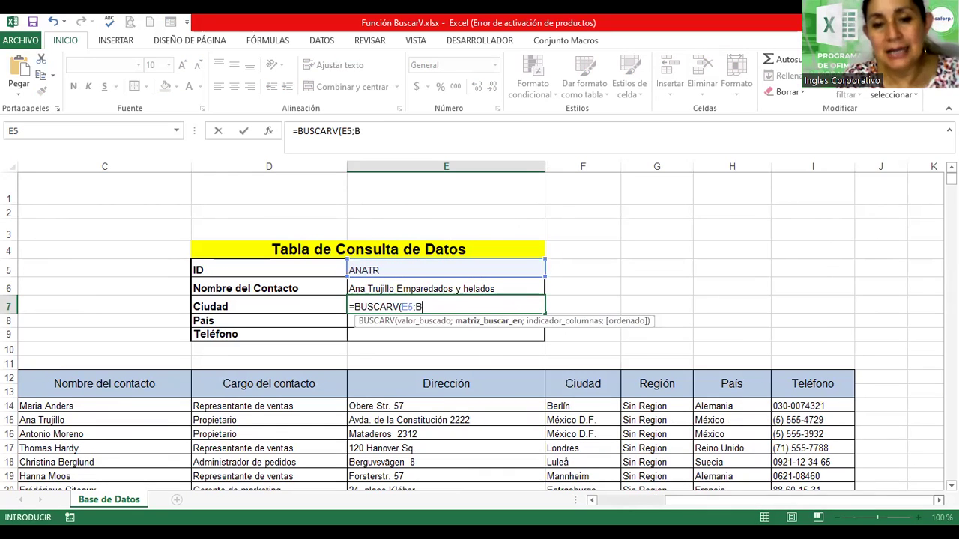
{"action": "type", "text": "ASE"}
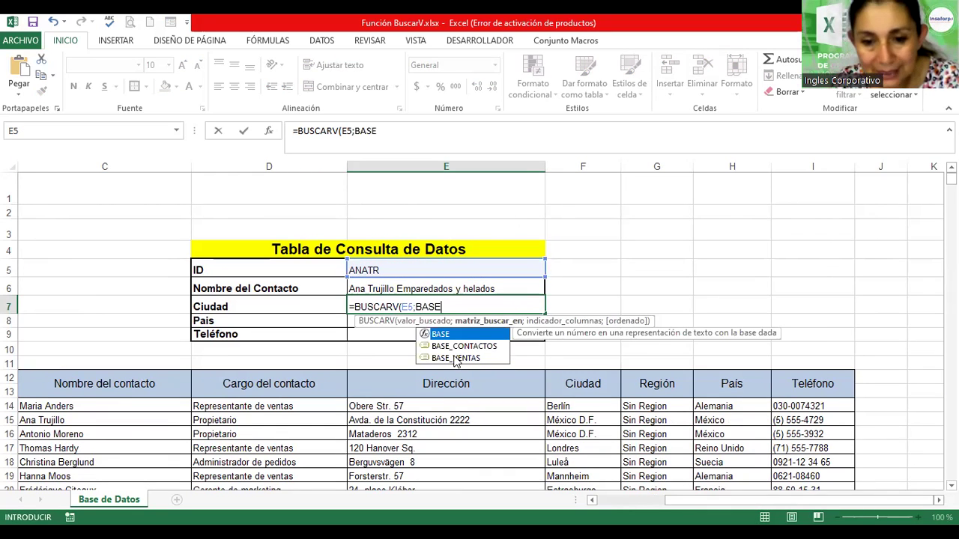
{"action": "left_click", "coordinate": [457, 359]}
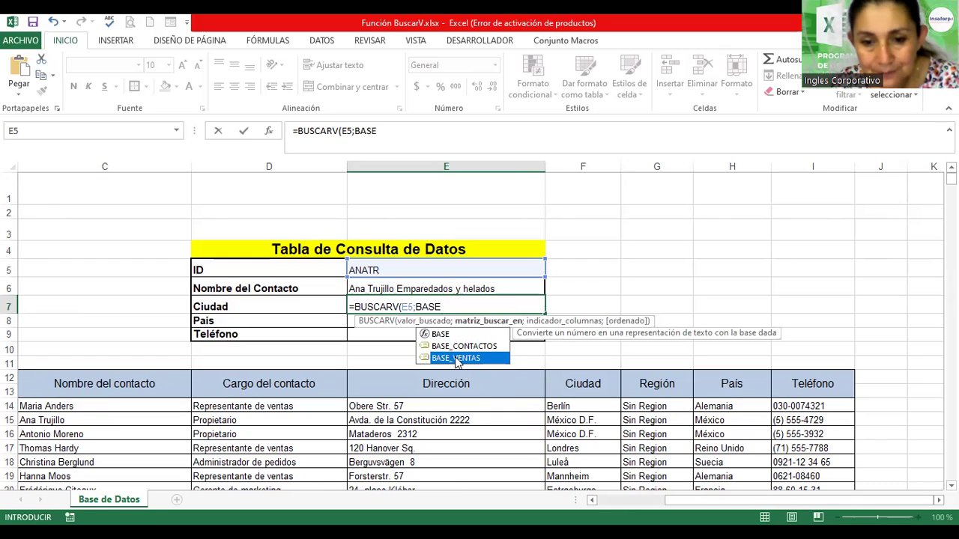
{"action": "double_click", "coordinate": [457, 358]}
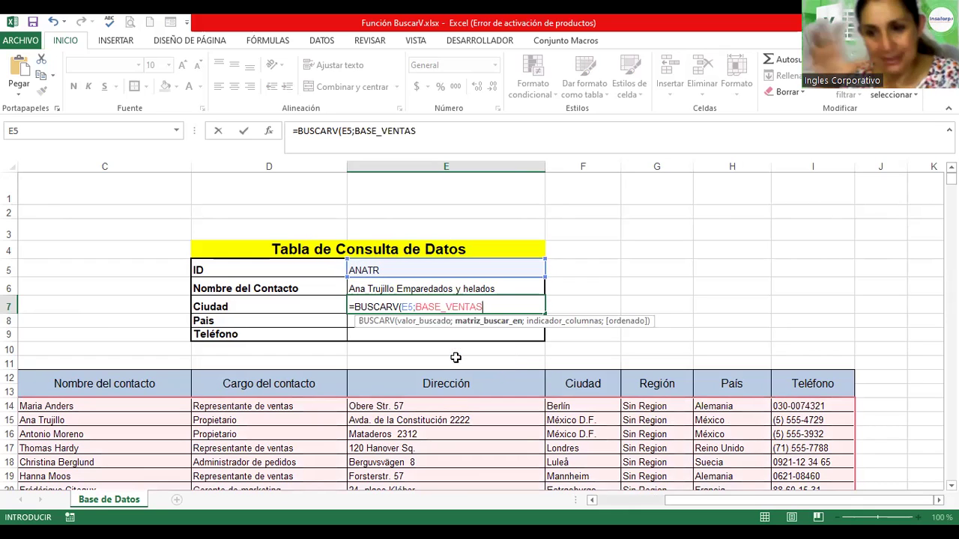
{"action": "type", "text": ";"}
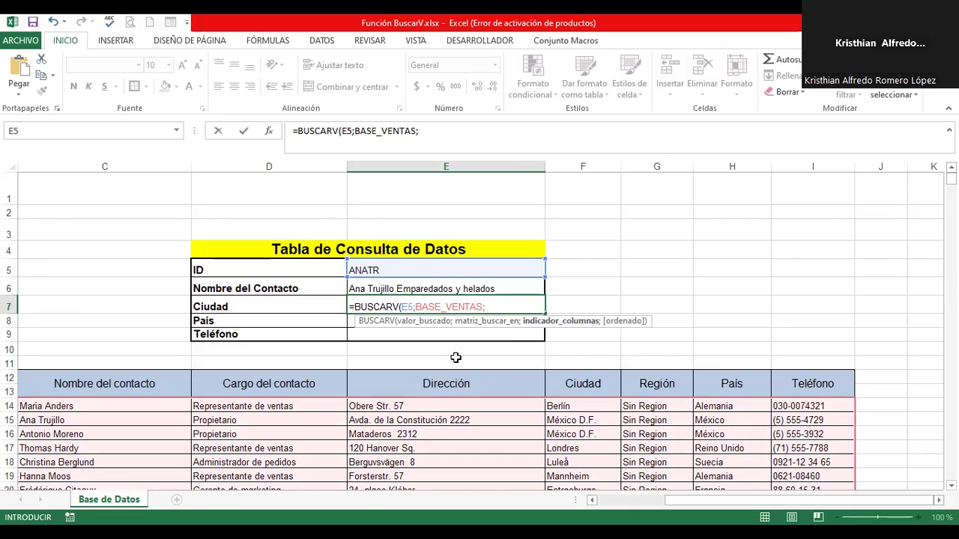
{"action": "type", "text": "6"}
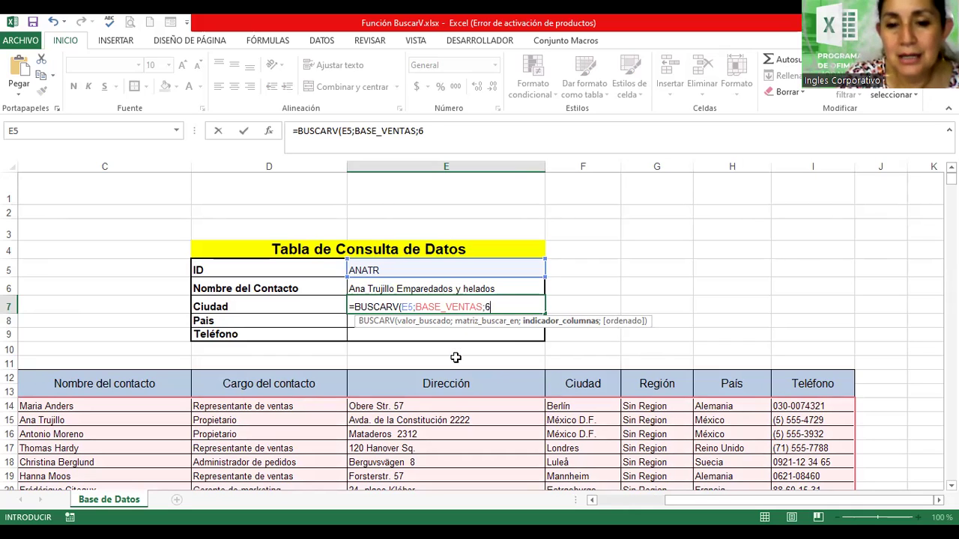
{"action": "type", "text": ";0"}
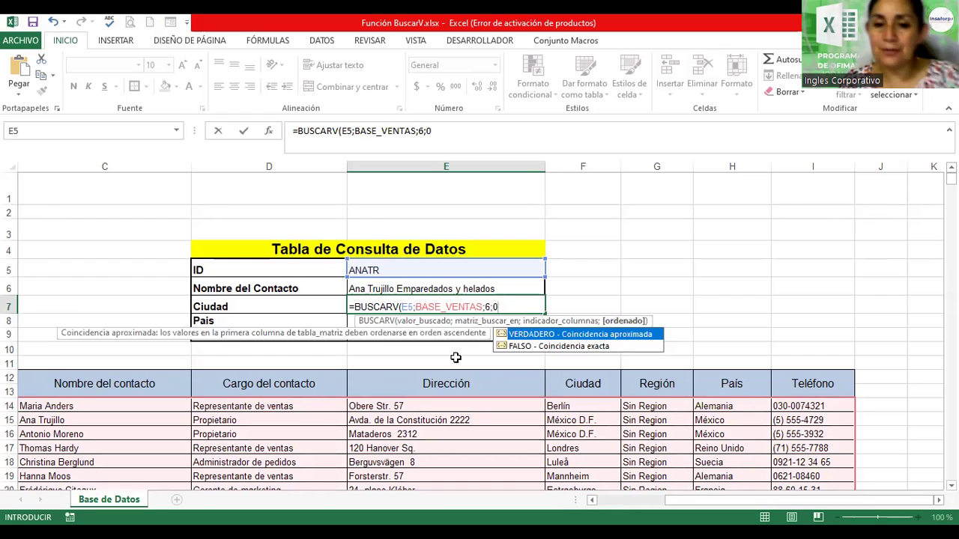
{"action": "type", "text": ")"}
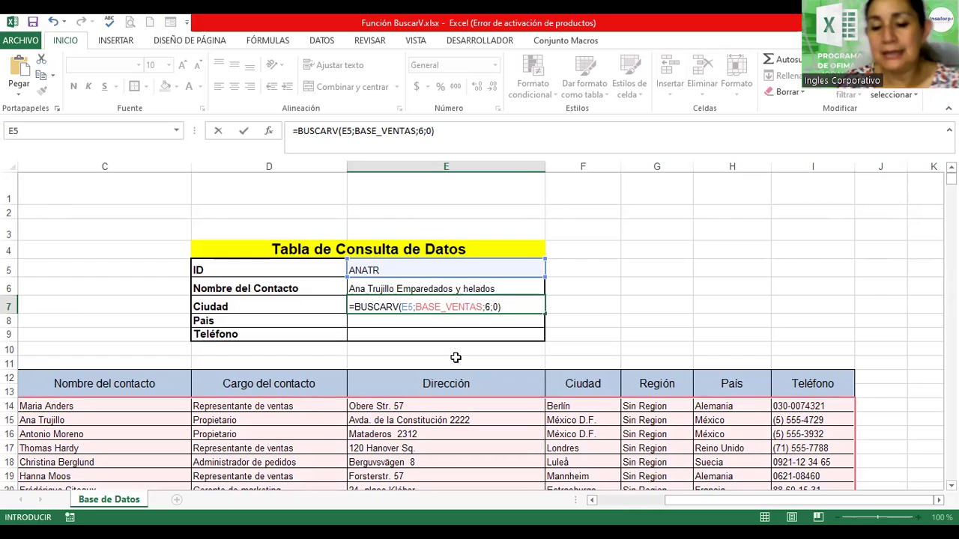
Commit the city formula and change the ID in E5 from ANATR to ANTON
{"action": "key", "text": "Return"}
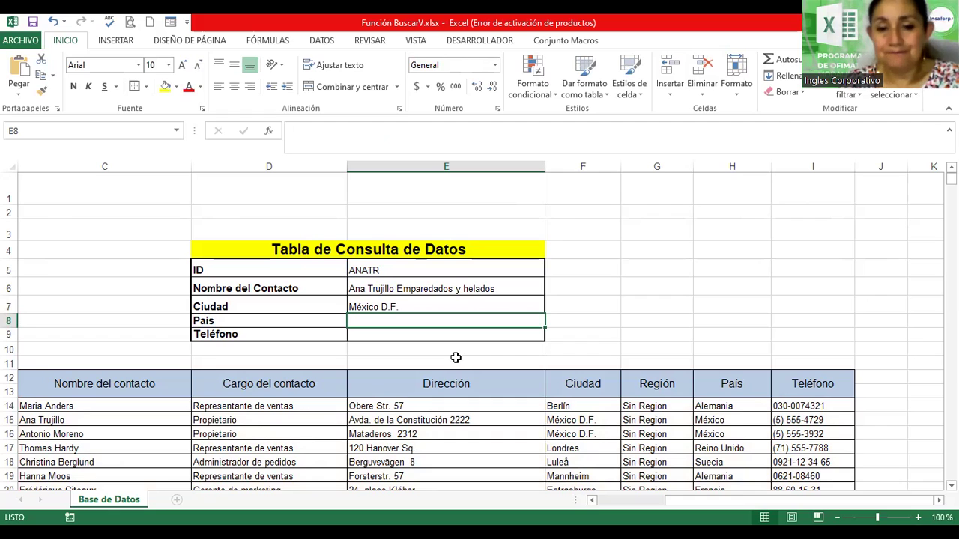
{"action": "double_click", "coordinate": [468, 270]}
{"action": "key", "text": "BackSpace"}
{"action": "key", "text": "BackSpace"}
{"action": "key", "text": "BackSpace"}
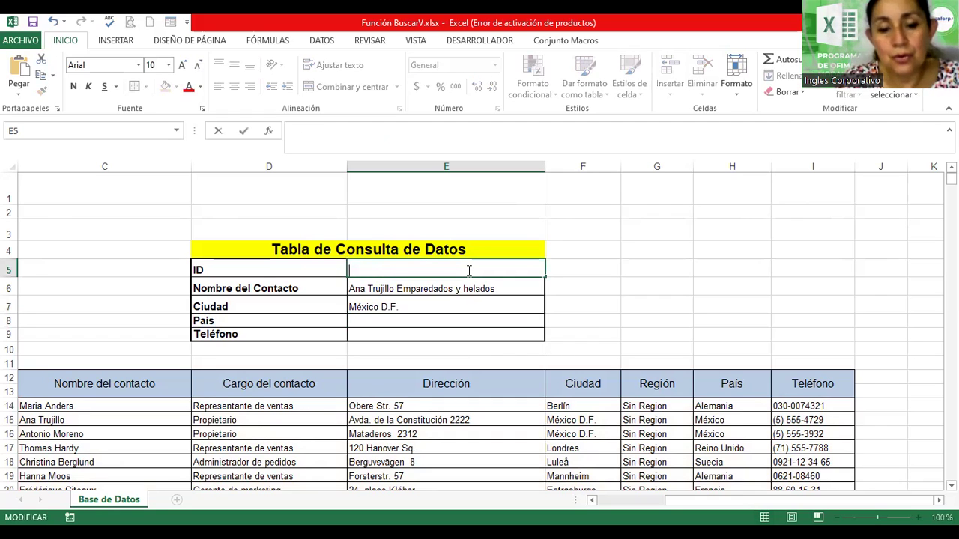
{"action": "type", "text": "ANTON"}
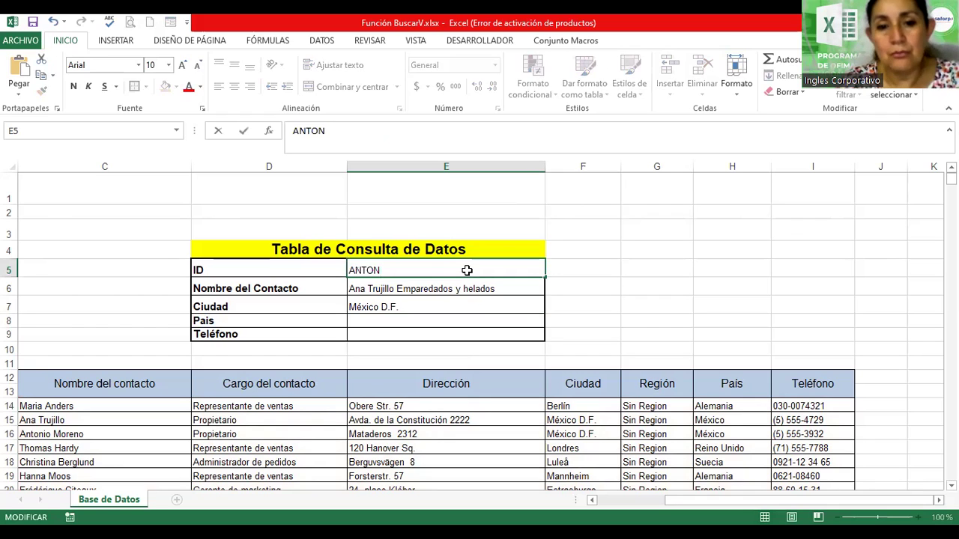
{"action": "key", "text": "Return"}
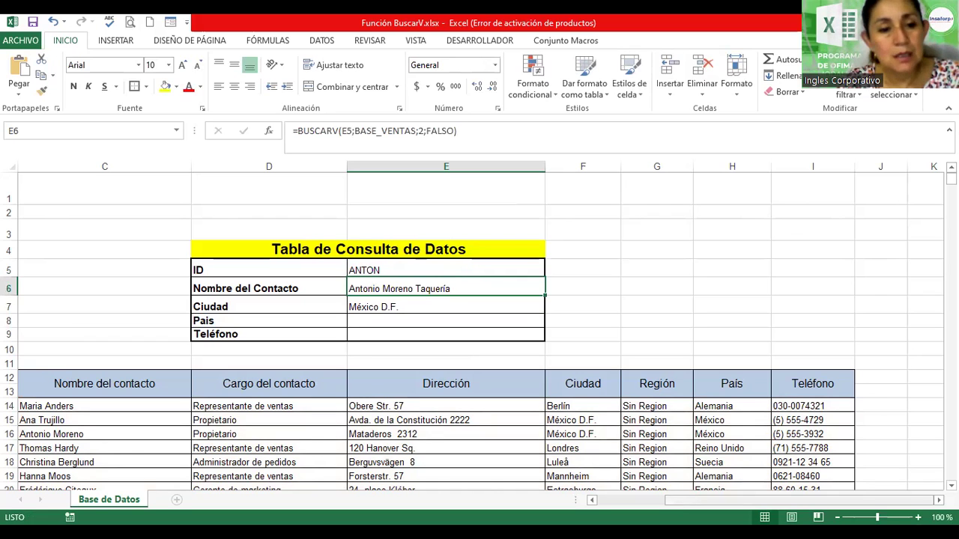
Change the ID in E5 to AROUT, showing Around the Horn and Londres
{"action": "mouse_move", "coordinate": [720, 500]}
{"action": "left_mouse_down"}
{"action": "mouse_move", "coordinate": [652, 500]}
{"action": "mouse_move", "coordinate": [697, 500]}
{"action": "left_mouse_up"}
{"action": "left_click", "coordinate": [546, 273]}
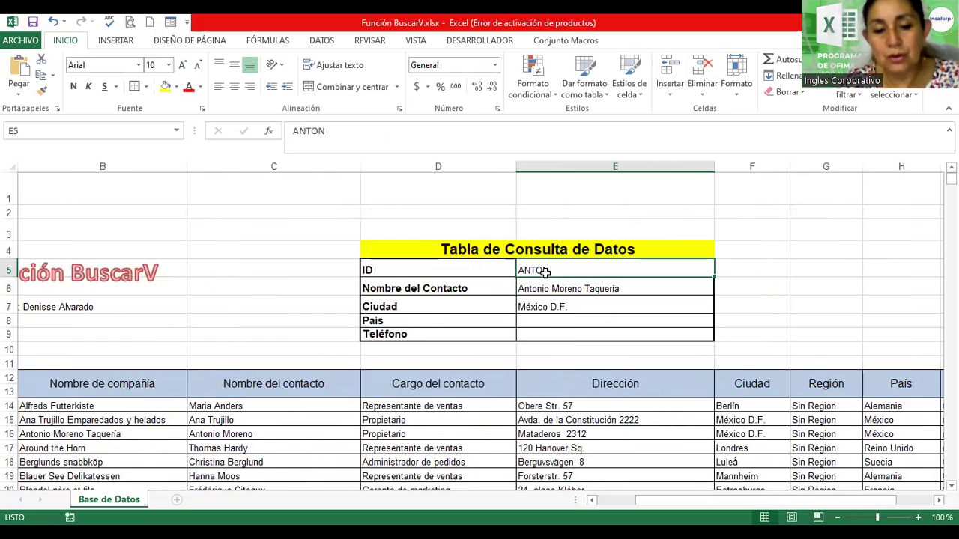
{"action": "type", "text": "AROUT"}
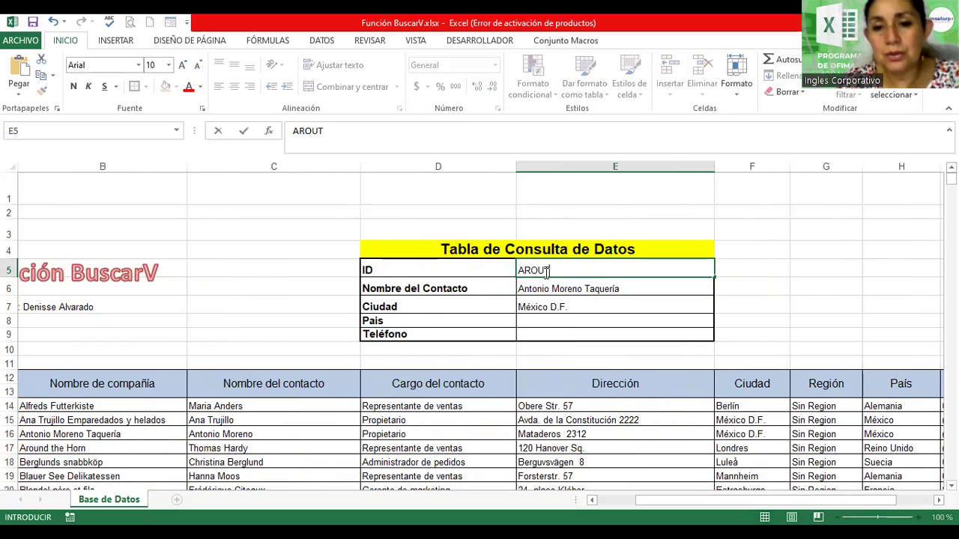
{"action": "key", "text": "Return"}
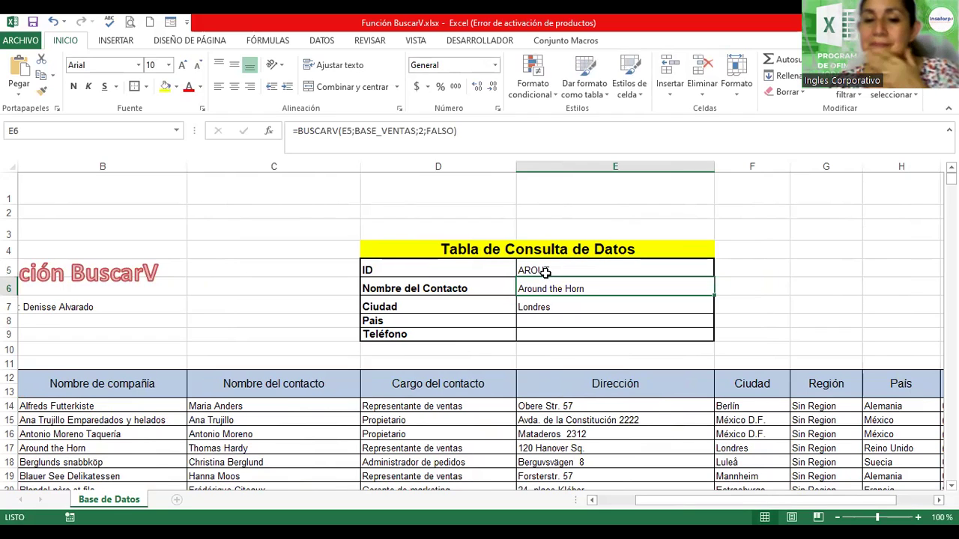
{"action": "key", "text": "Down"}
{"action": "key", "text": "Down"}
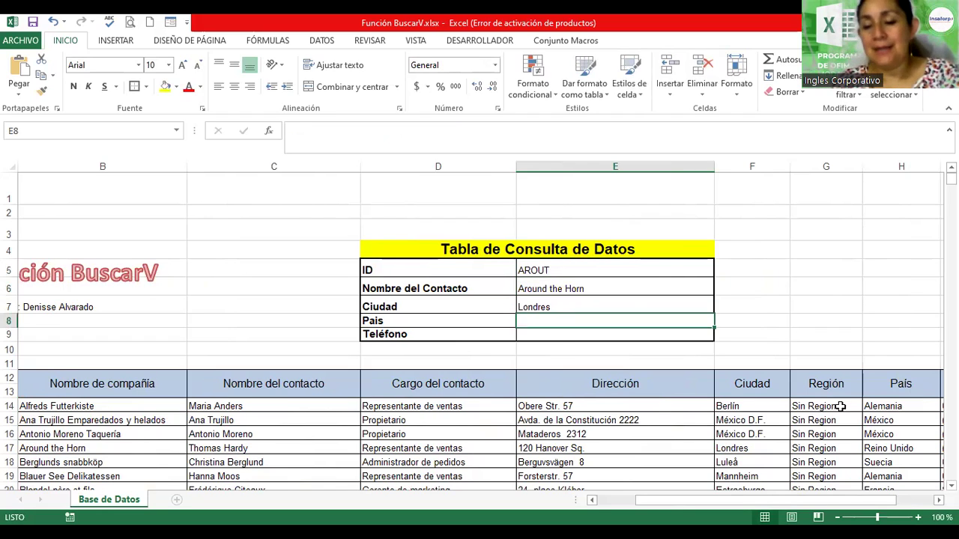
Review the E7 city formula, leaving it unchanged
{"action": "left_click", "coordinate": [938, 500]}
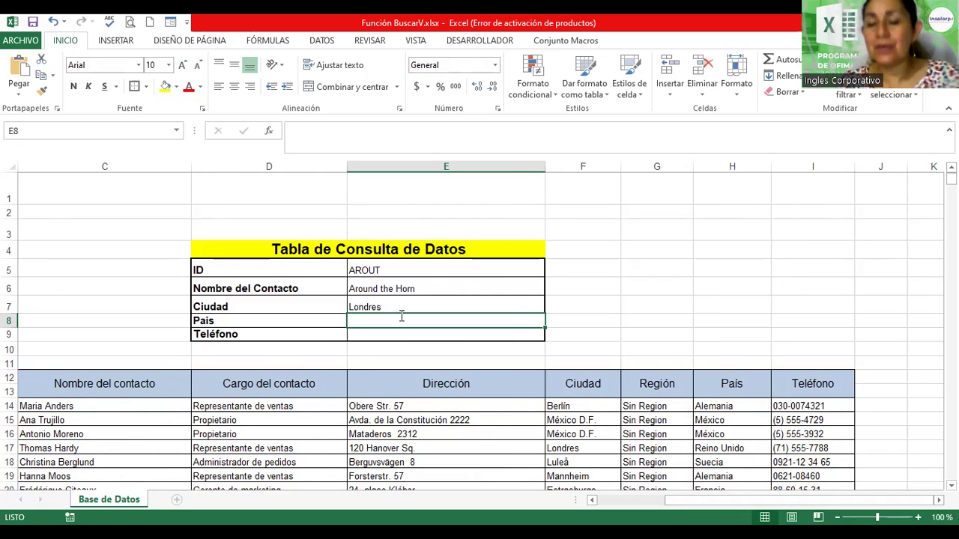
{"action": "key", "text": "Up"}
{"action": "key", "text": "F2"}
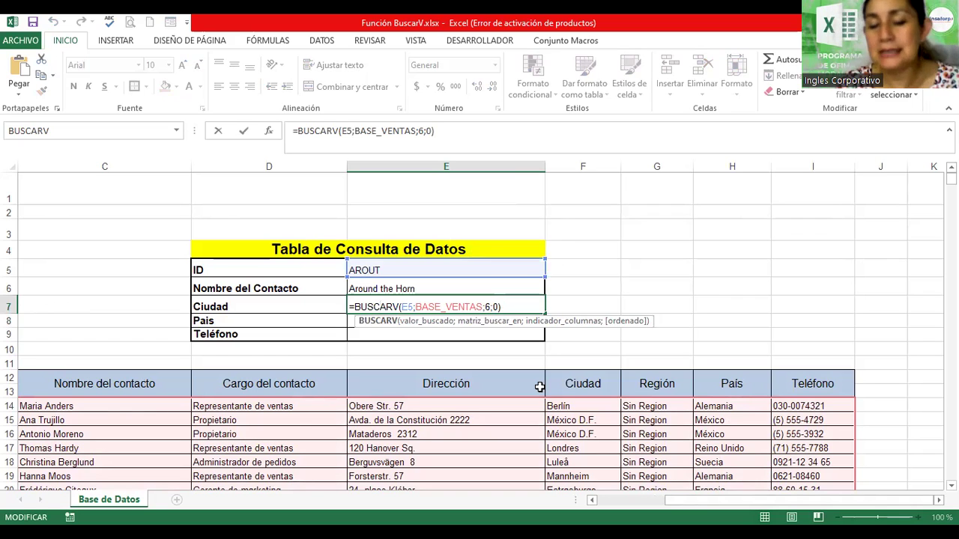
{"action": "key", "text": "Return"}
Enter =BUSCARV(E5;BASE_VENTAS;8) in E8, returning the country Reino Unido
{"action": "type", "text": "="}
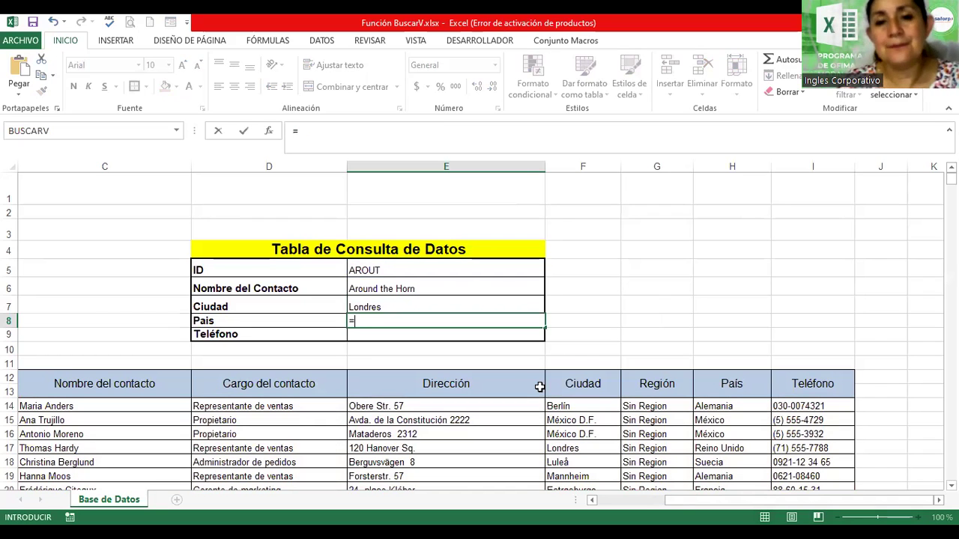
{"action": "type", "text": "BUSCARV("}
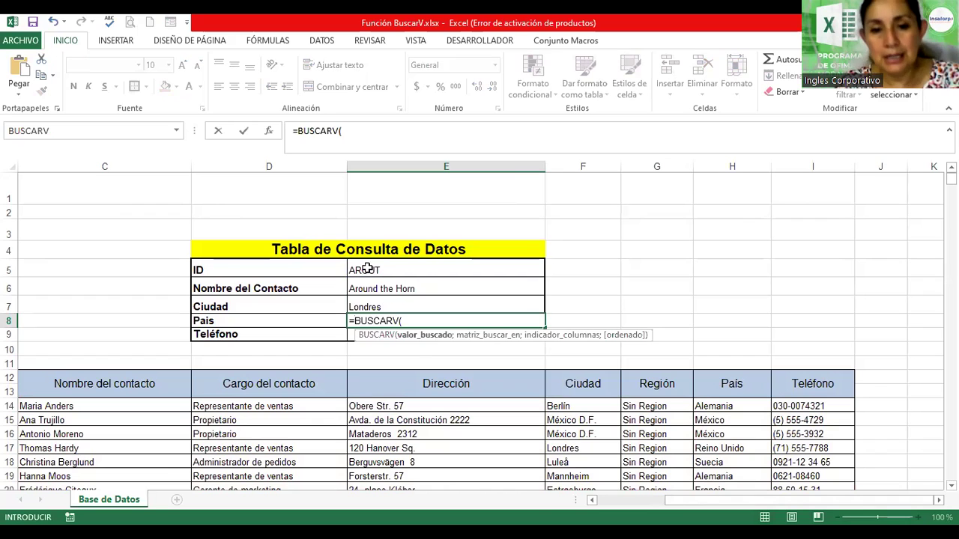
{"action": "key", "text": "Up"}
{"action": "key", "text": "Up"}
{"action": "key", "text": "Up"}
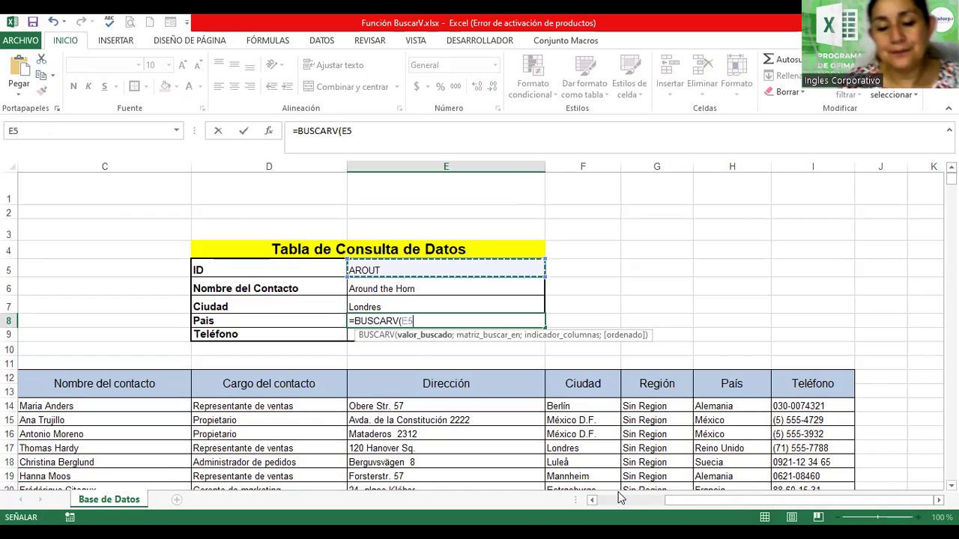
{"action": "type", "text": ";"}
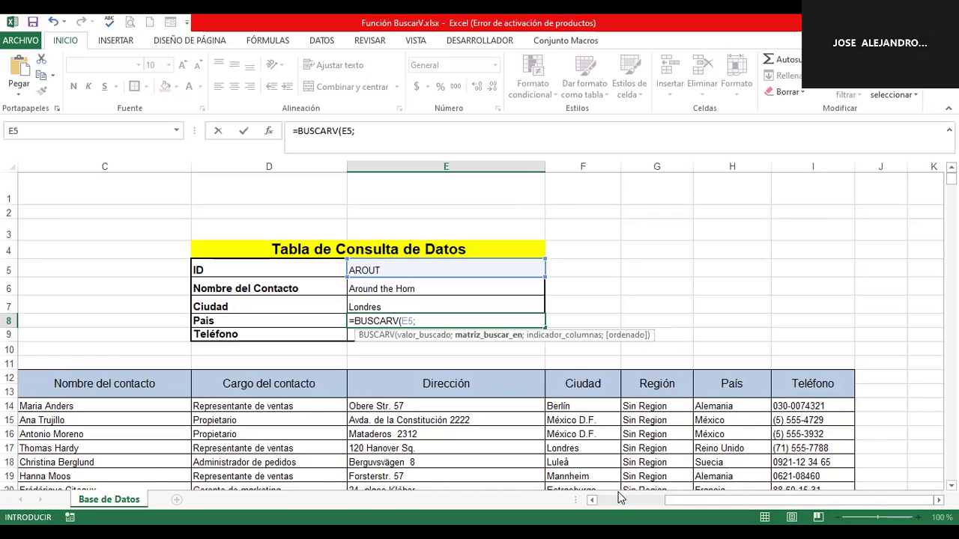
{"action": "type", "text": "BASE"}
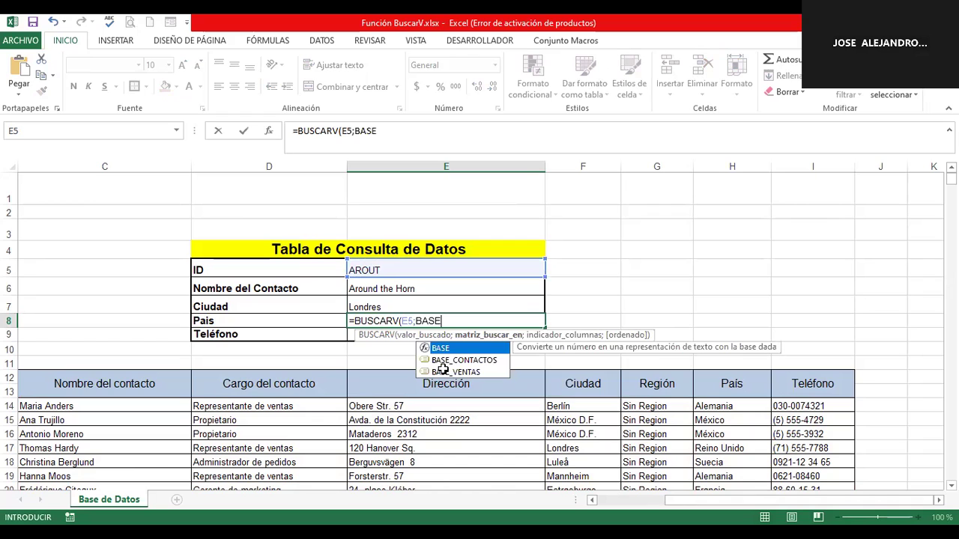
{"action": "double_click", "coordinate": [443, 369]}
{"action": "type", "text": ";"}
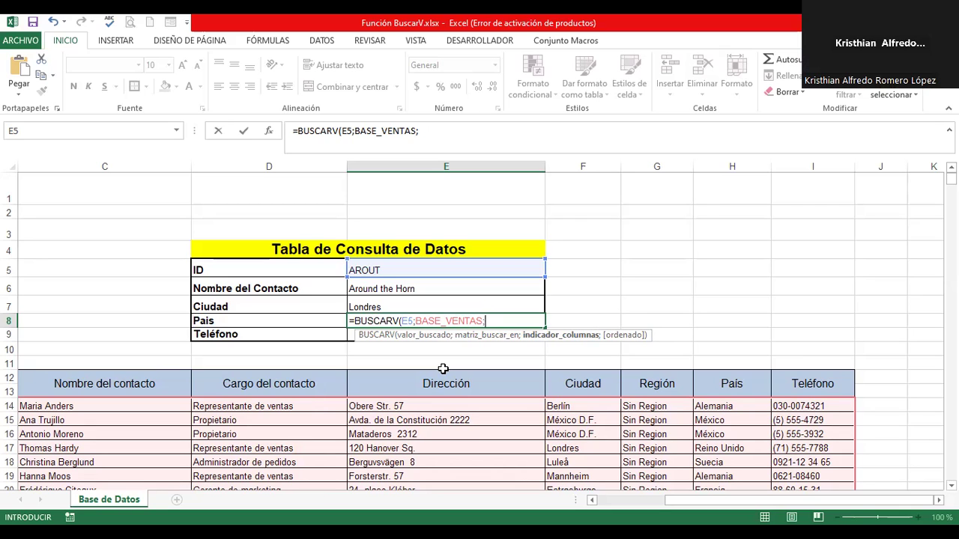
{"action": "type", "text": "8"}
{"action": "type", "text": ")"}
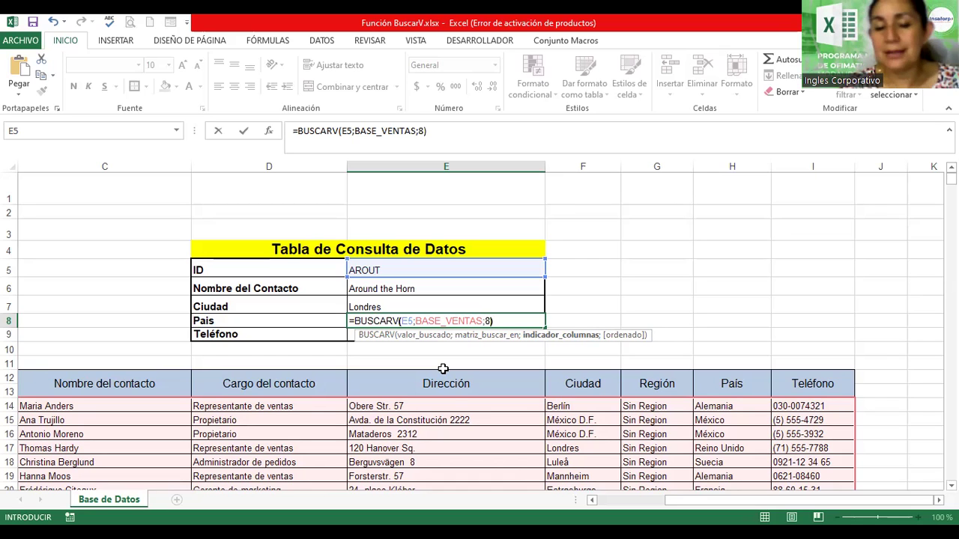
{"action": "key", "text": "Return"}
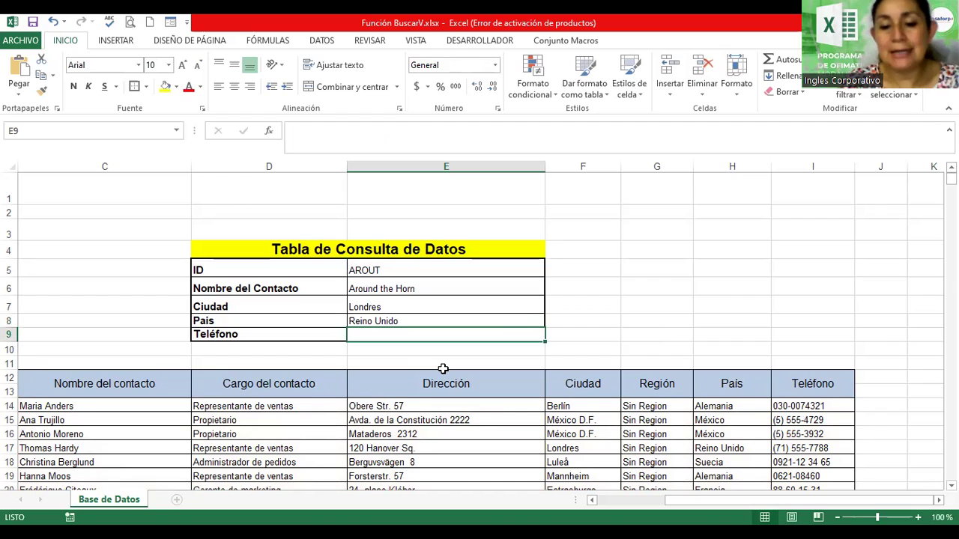
Enter =BUSCARV(E5;BASE_VENTAS;9;0) in E9, returning the phone (71) 555-7788
{"action": "type", "text": "="}
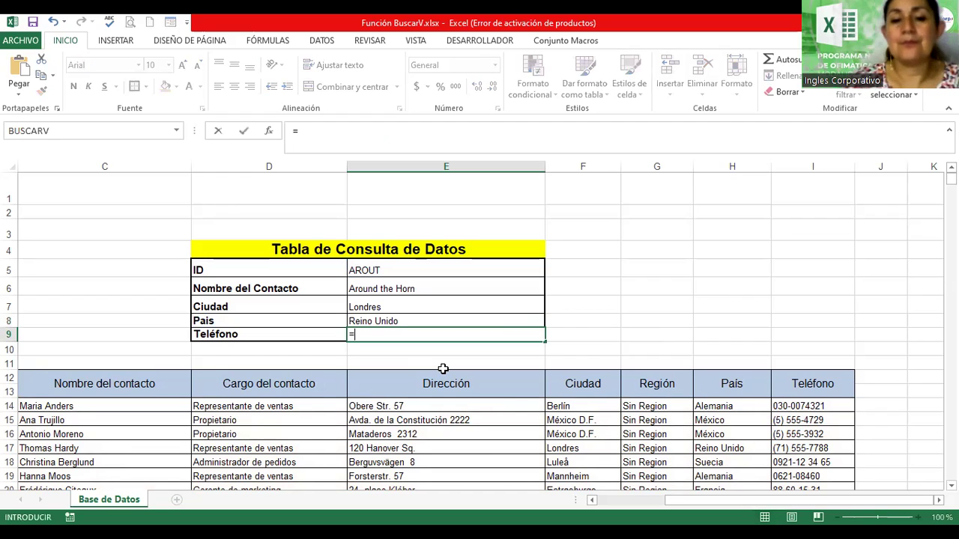
{"action": "type", "text": "BUSCARV("}
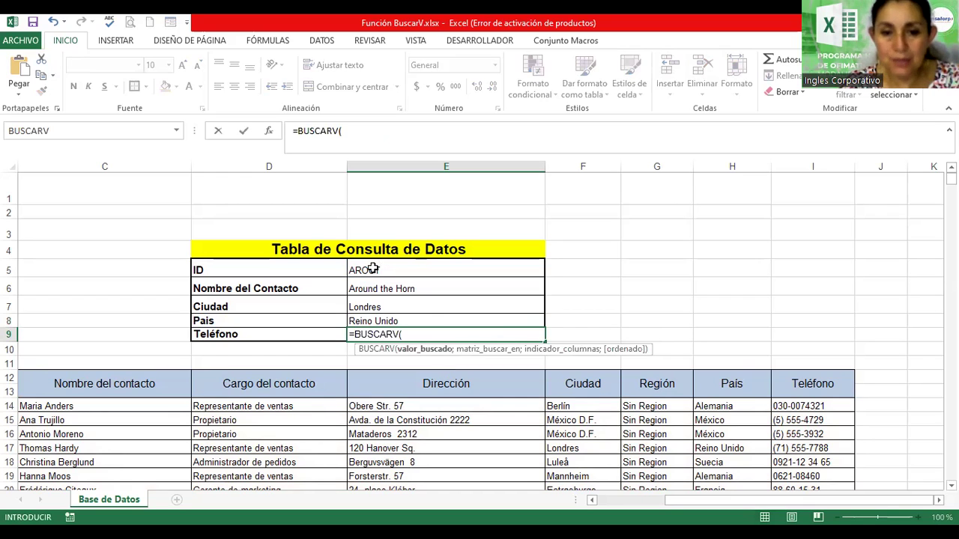
{"action": "left_click", "coordinate": [373, 269]}
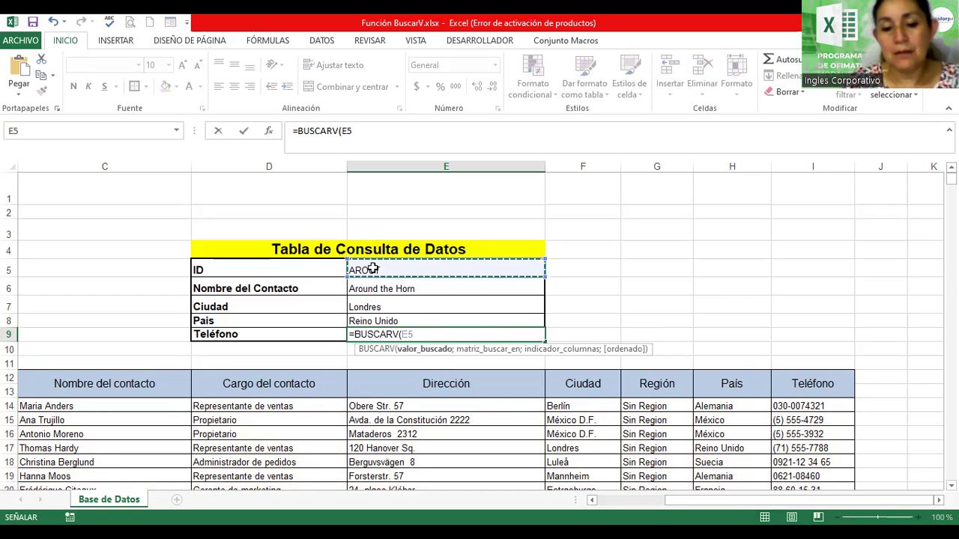
{"action": "type", "text": ";"}
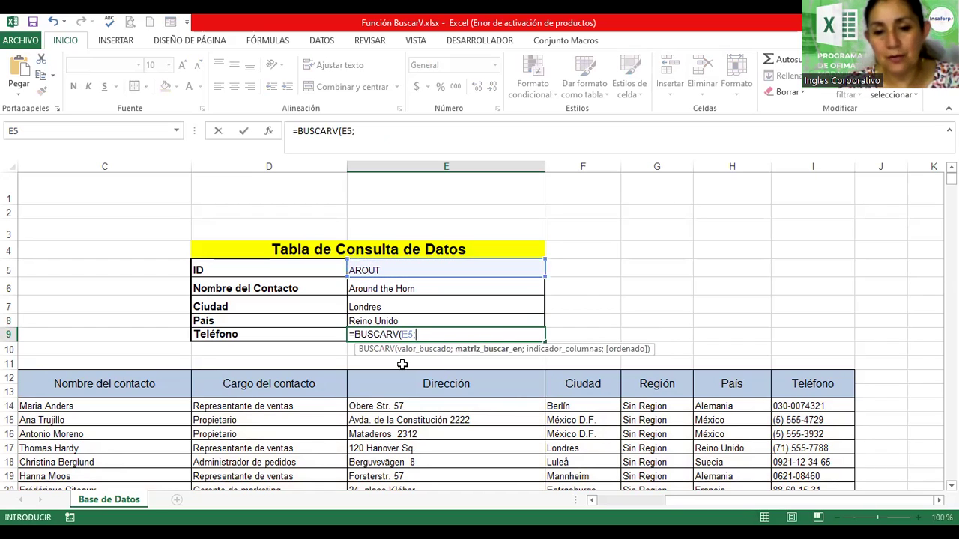
{"action": "type", "text": "BASE"}
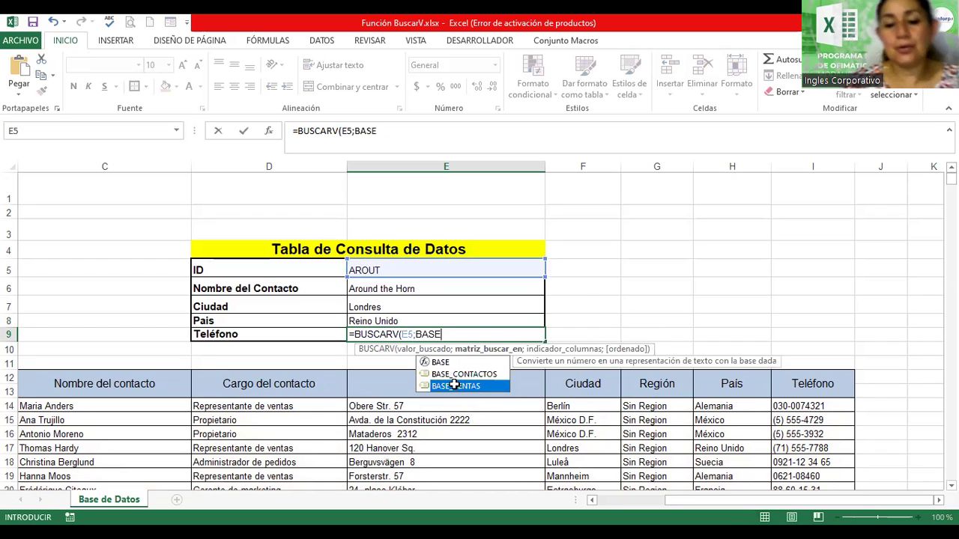
{"action": "double_click", "coordinate": [454, 386]}
{"action": "type", "text": ";"}
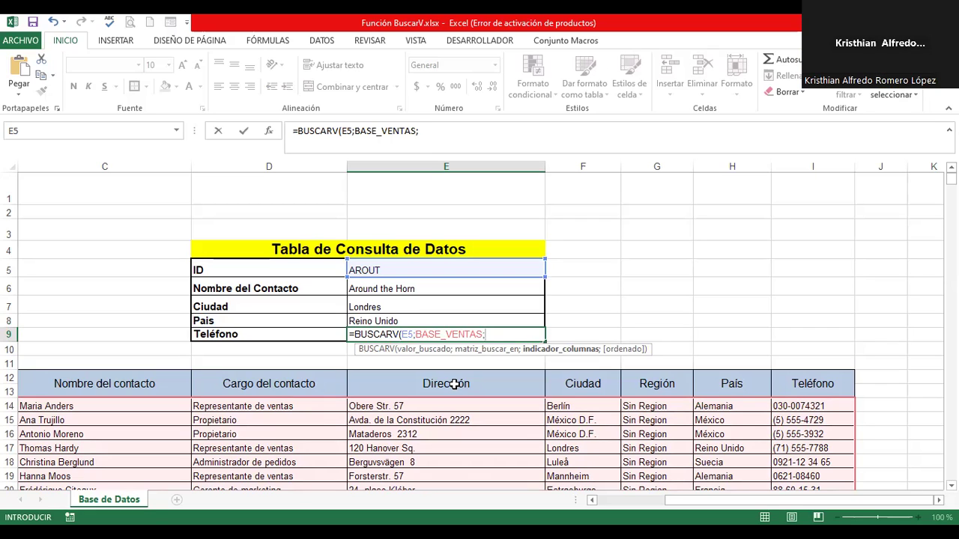
{"action": "type", "text": "9"}
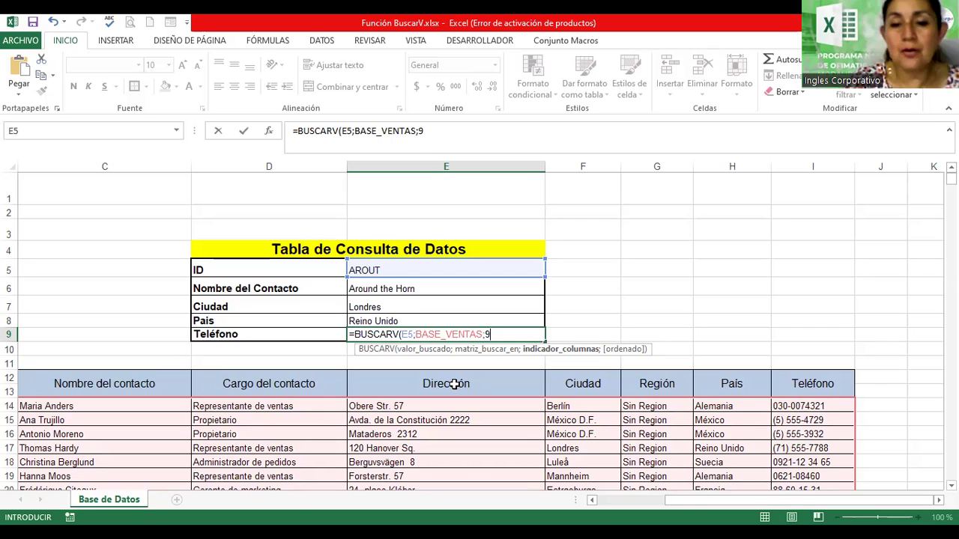
{"action": "type", "text": ";0"}
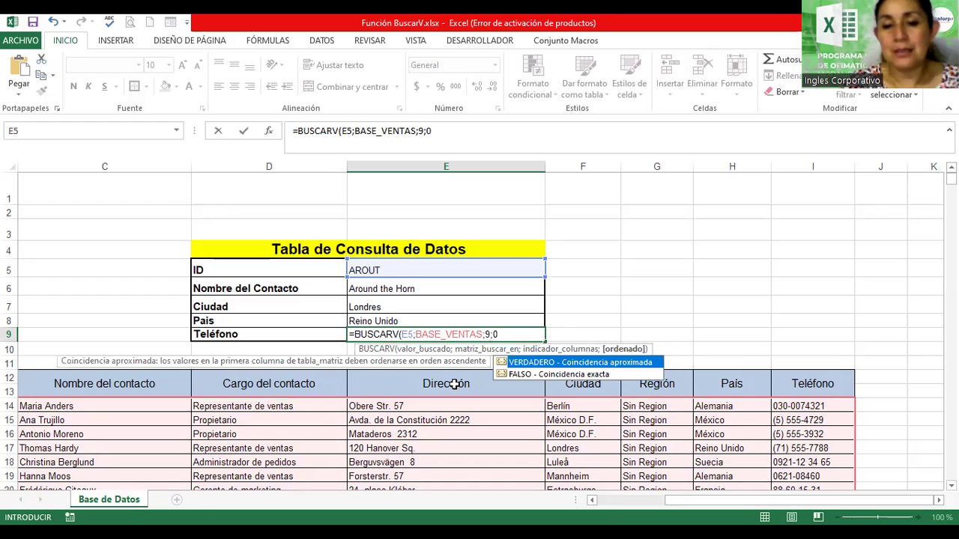
{"action": "key", "text": "ctrl+Return"}
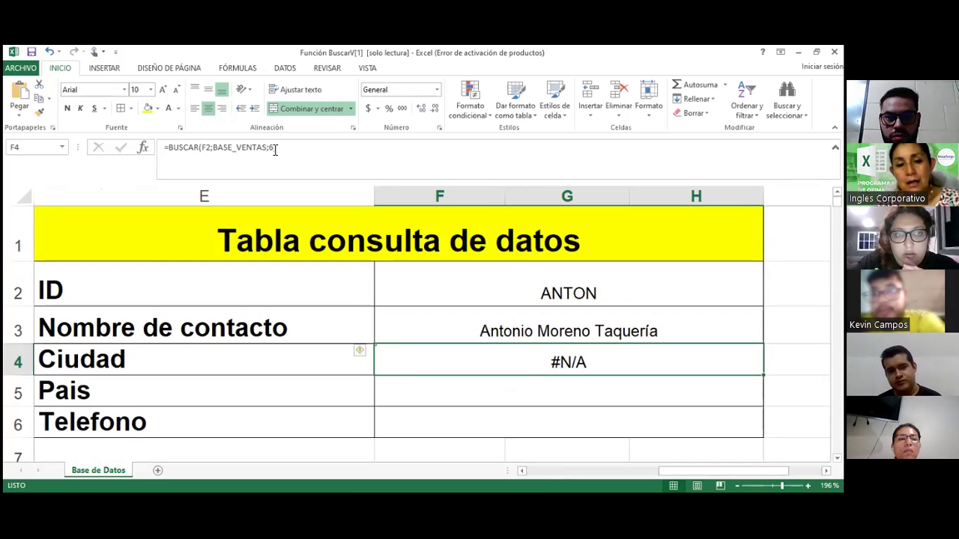
Append ;0 to F4's BUSCAR formula and dismiss the too-many-arguments error
{"action": "left_click", "coordinate": [310, 154]}
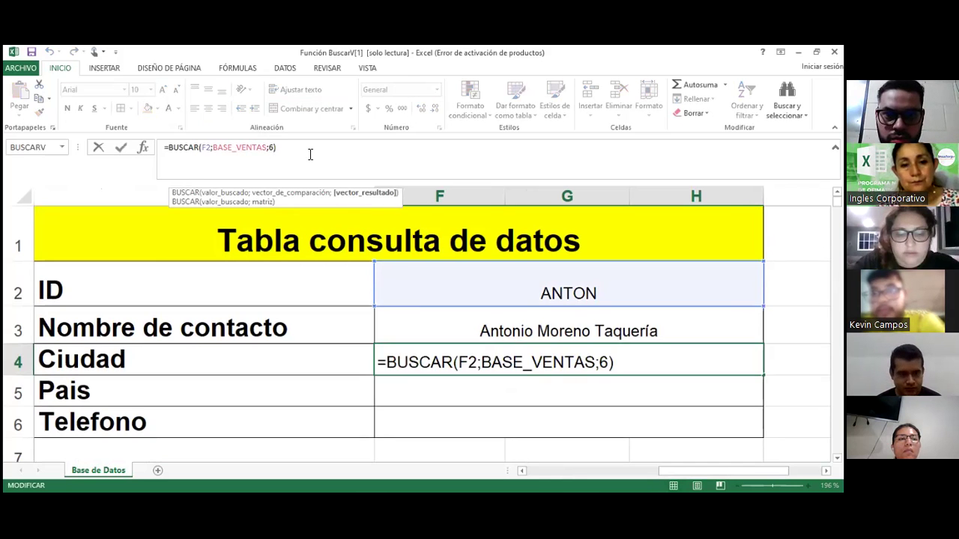
{"action": "type", "text": ";0"}
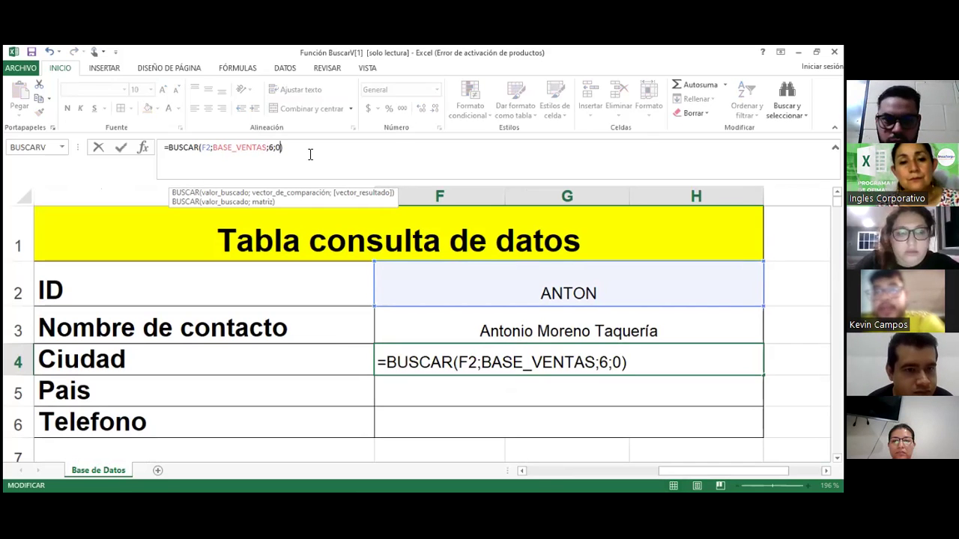
{"action": "key", "text": "Return"}
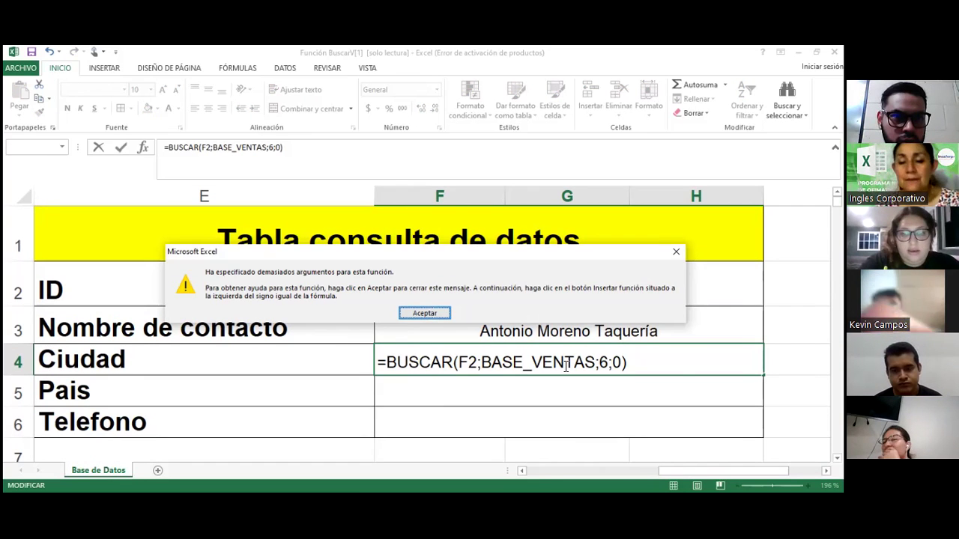
{"action": "left_click", "coordinate": [425, 314]}
Select and erase the faulty BUSCAR formula text in F4
{"action": "left_click", "coordinate": [517, 358]}
{"action": "double_click", "coordinate": [487, 361]}
{"action": "mouse_move", "coordinate": [420, 361]}
{"action": "left_mouse_down"}
{"action": "mouse_move", "coordinate": [641, 372]}
{"action": "mouse_move", "coordinate": [671, 383]}
{"action": "left_mouse_up"}
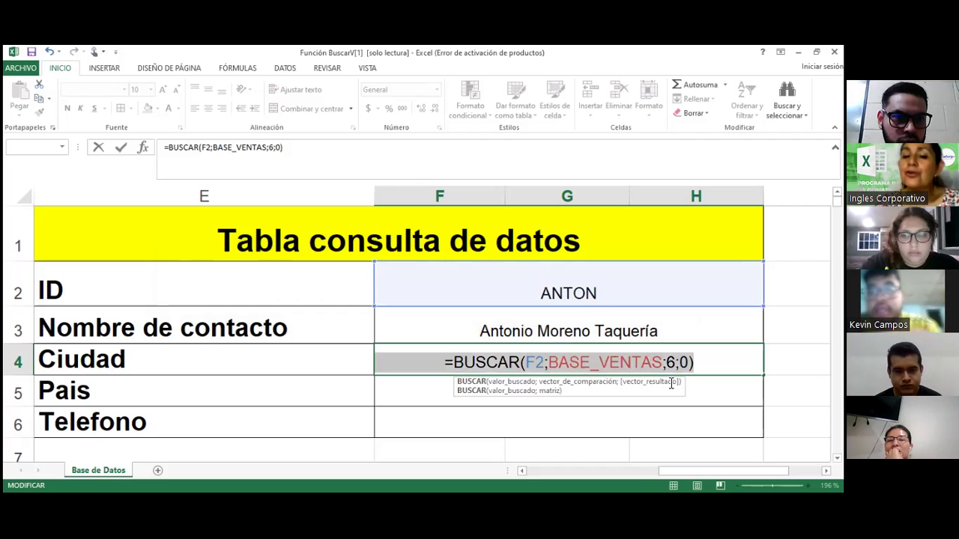
{"action": "key", "text": "BackSpace"}
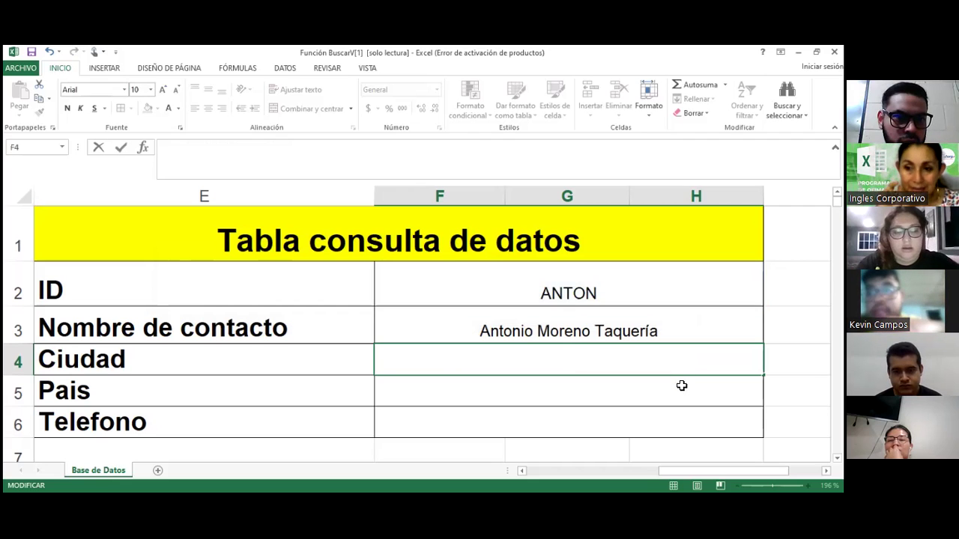
Restore F4's formula and change BUSCAR to BUSCARV, so it returns México D.F
{"action": "key", "text": "ctrl+z"}
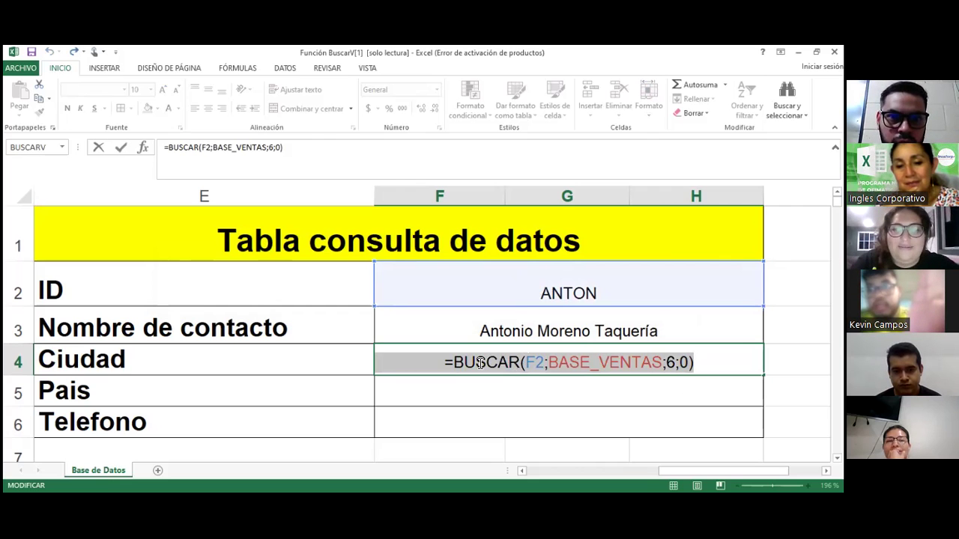
{"action": "double_click", "coordinate": [516, 362]}
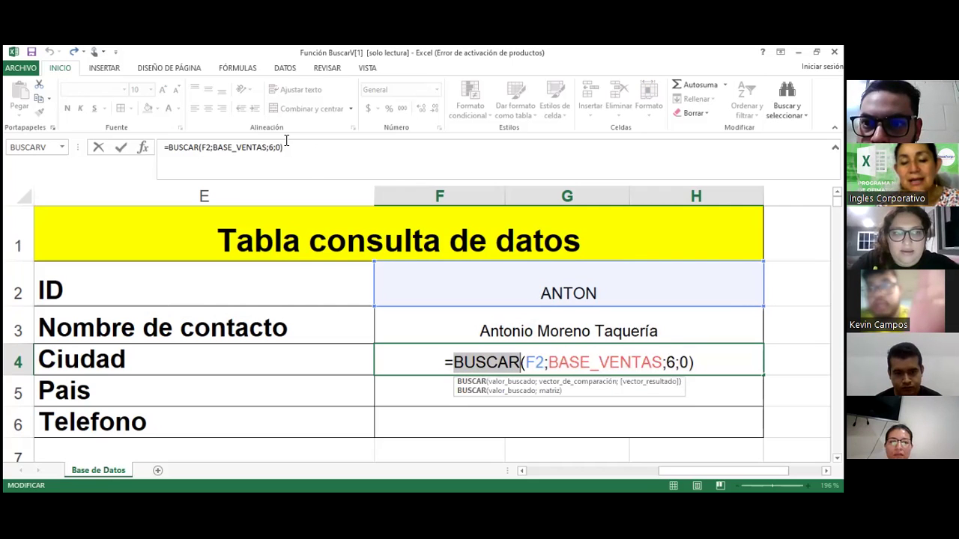
{"action": "left_click", "coordinate": [285, 147]}
{"action": "left_click_drag", "start_coordinate": [162, 148], "coordinate": [284, 148]}
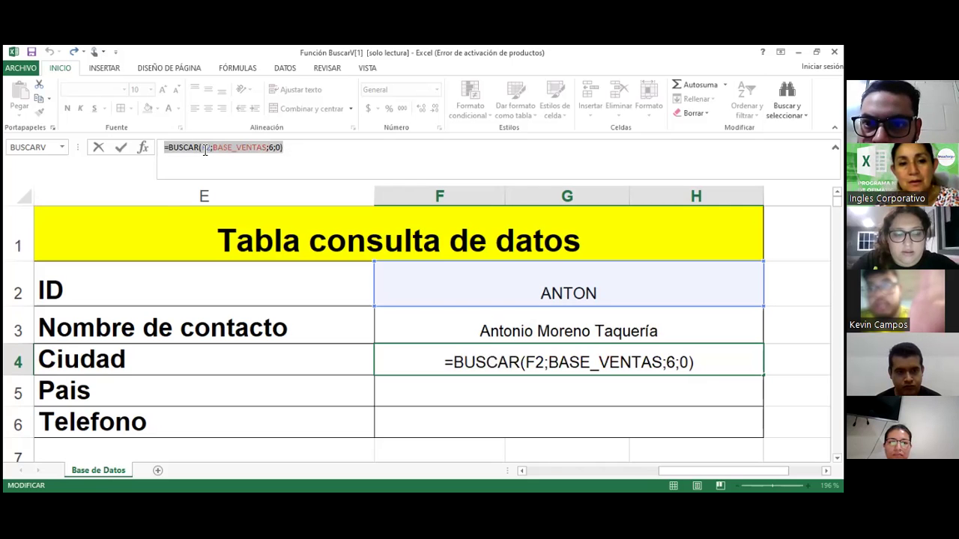
{"action": "left_click", "coordinate": [202, 148]}
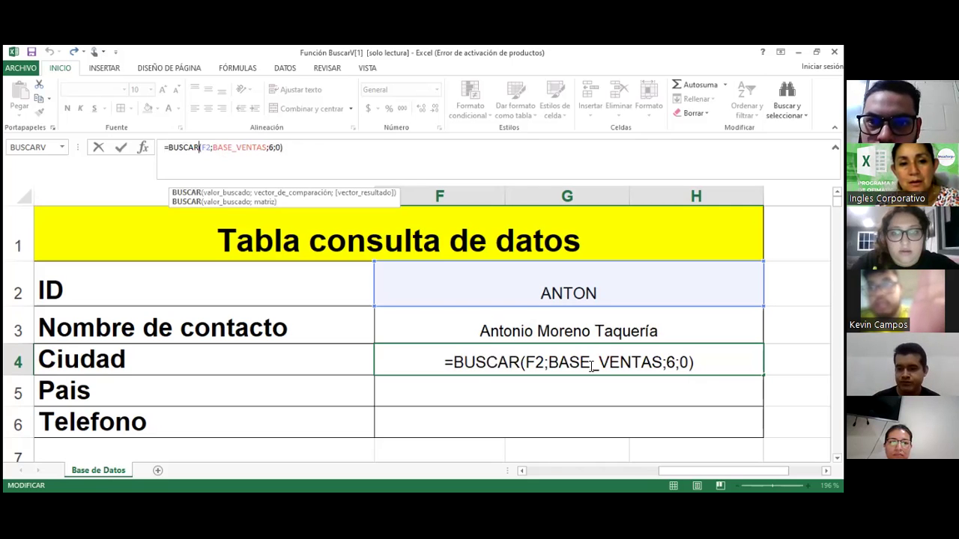
{"action": "type", "text": "V"}
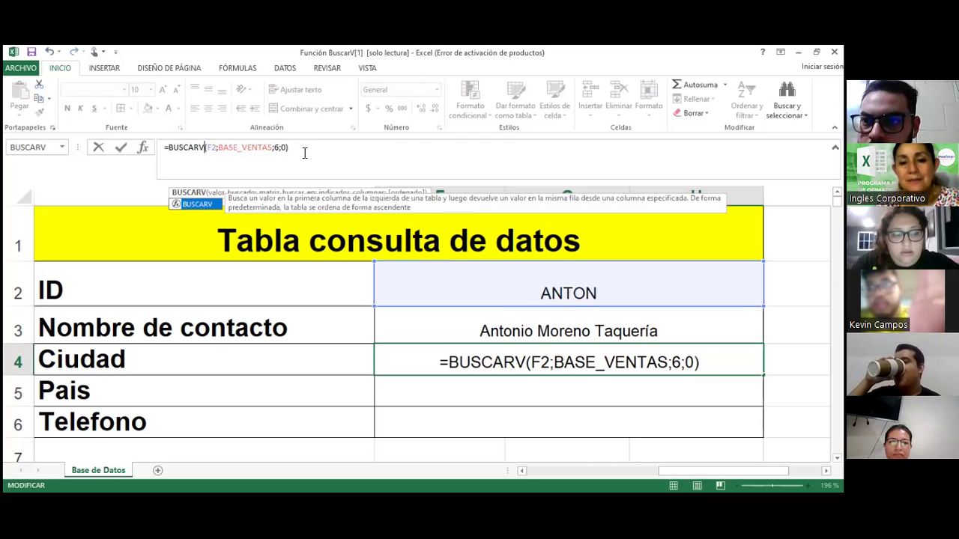
{"action": "key", "text": "Tab"}
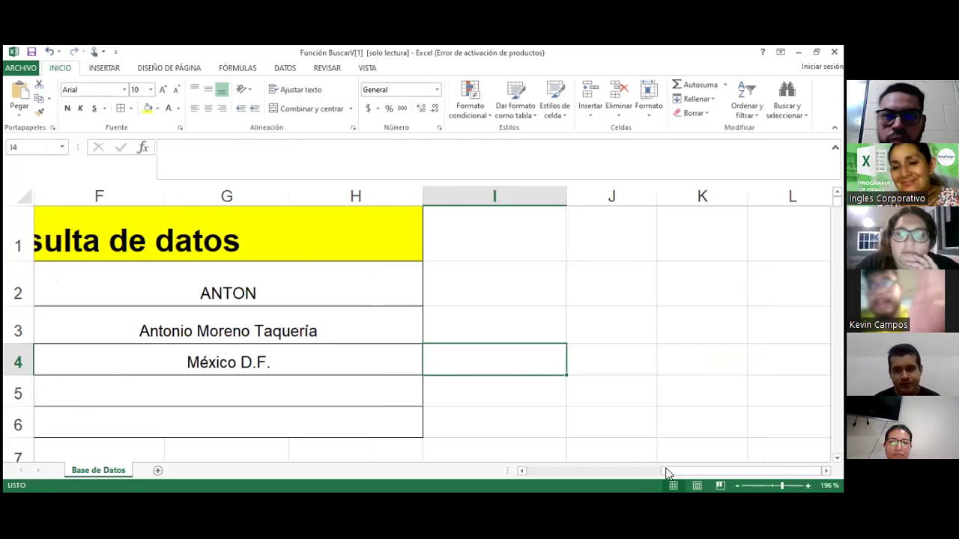
{"action": "key", "text": "shift+Tab"}
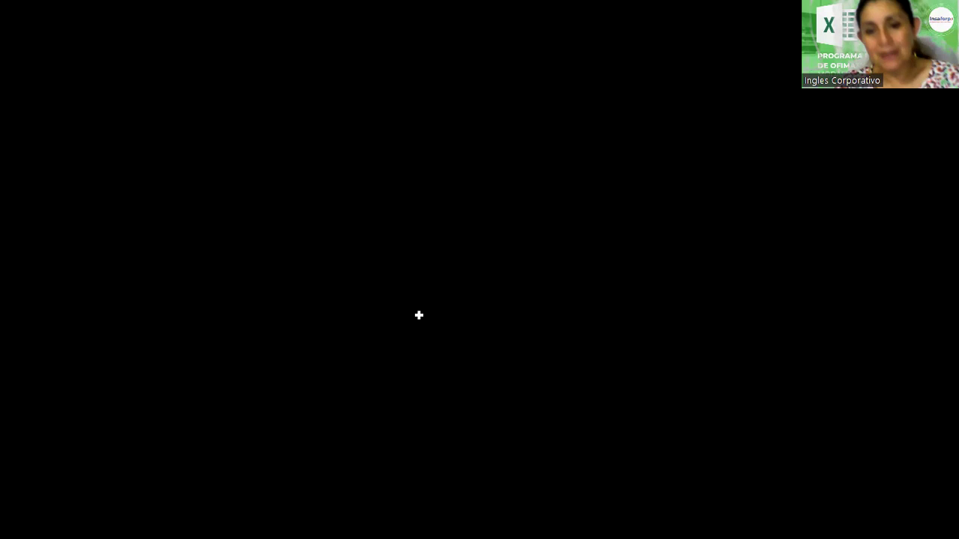
Raise the font size of the AROUT lookup results in E5:E9 from 10 to 12
{"action": "left_click_drag", "start_coordinate": [437, 269], "coordinate": [437, 297]}
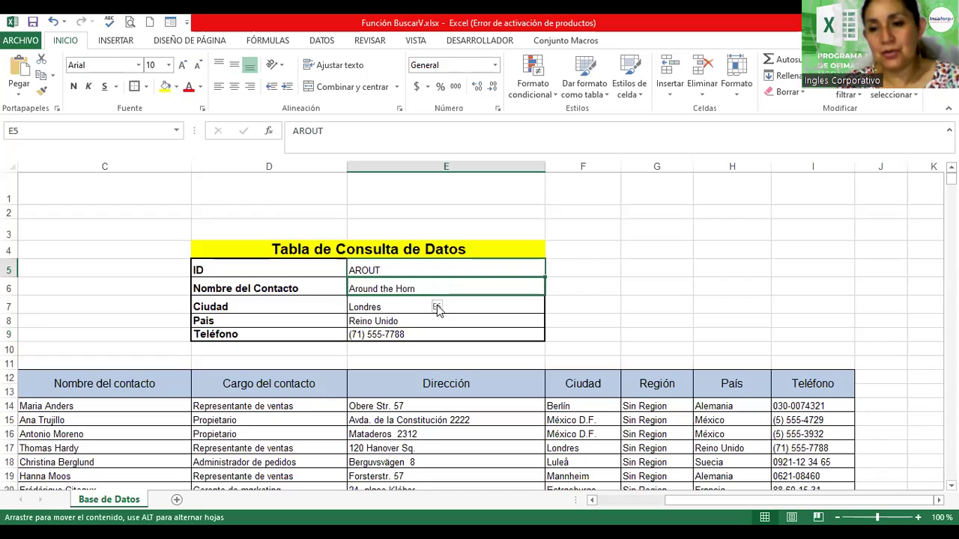
{"action": "left_click", "coordinate": [656, 286]}
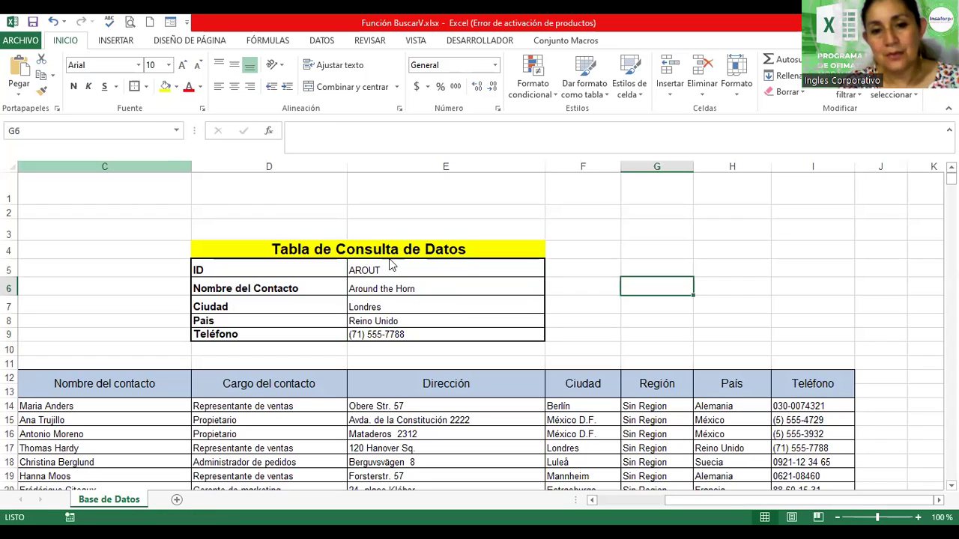
{"action": "left_click_drag", "start_coordinate": [371, 270], "coordinate": [382, 335]}
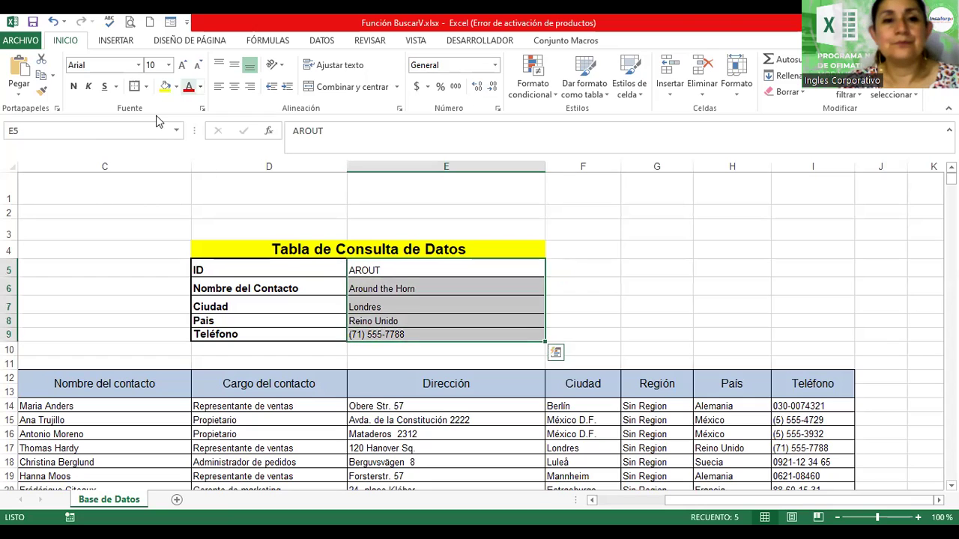
{"action": "left_click", "coordinate": [182, 65]}
{"action": "left_click", "coordinate": [182, 65]}
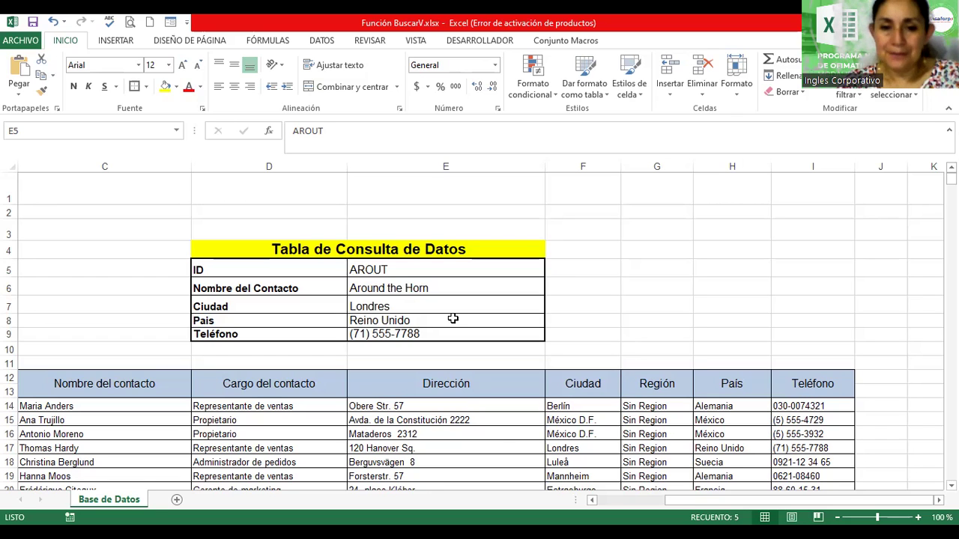
Select the ID cell E5 and scroll back up to the top of the sheet
{"action": "left_click", "coordinate": [412, 268]}
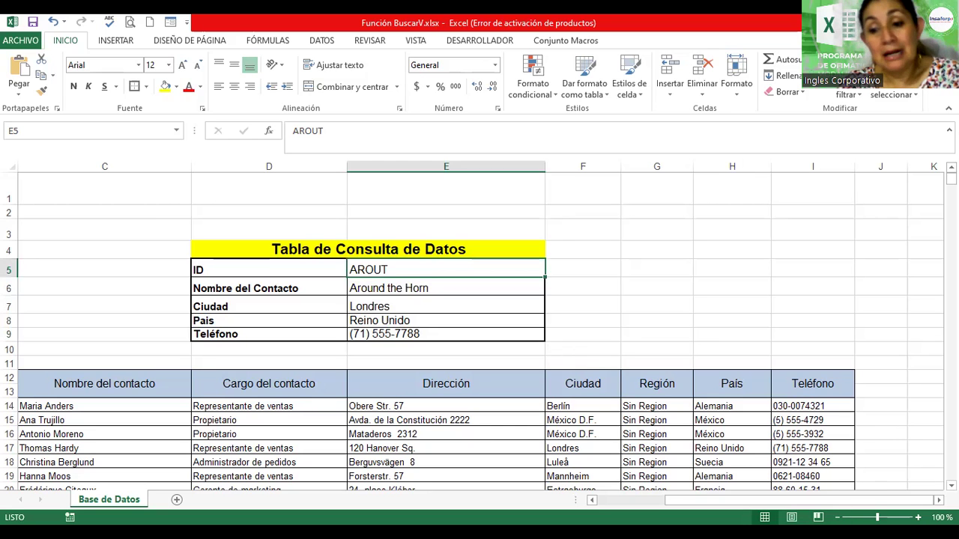
{"action": "scroll", "coordinate": [934, 248], "scroll_direction": "up", "scroll_amount": 1, "text": "ctrl"}
{"action": "scroll", "coordinate": [934, 247], "scroll_direction": "up", "scroll_amount": 1, "text": "ctrl"}
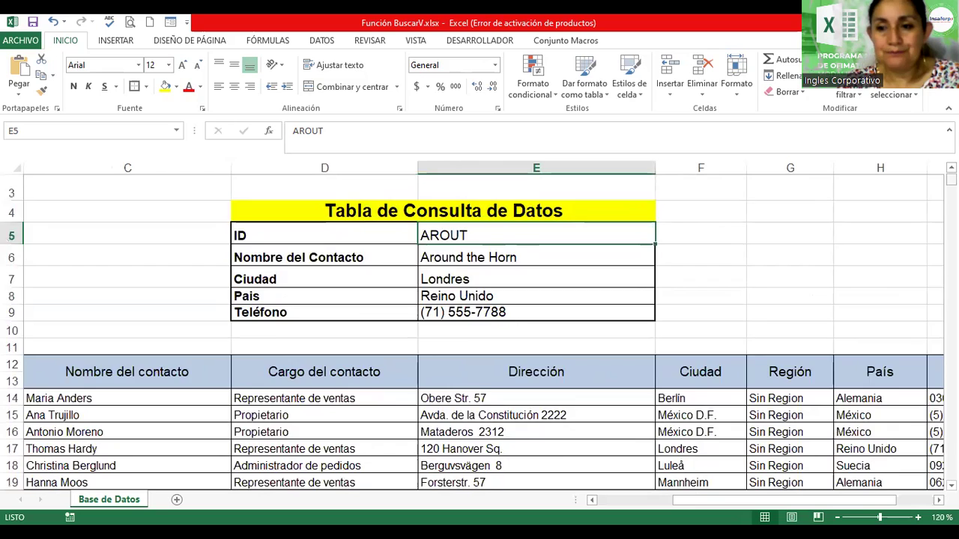
{"action": "scroll", "coordinate": [479, 330], "scroll_direction": "up", "scroll_amount": 1}
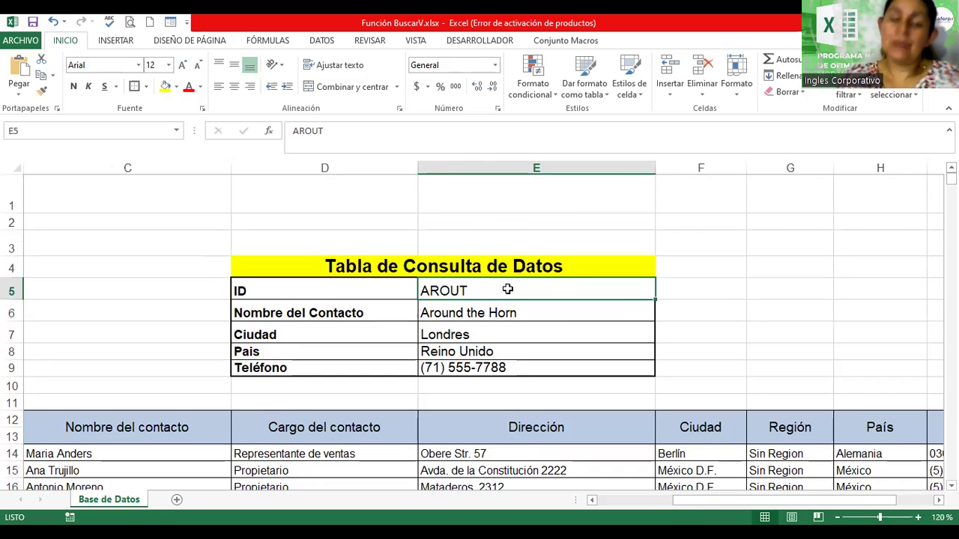
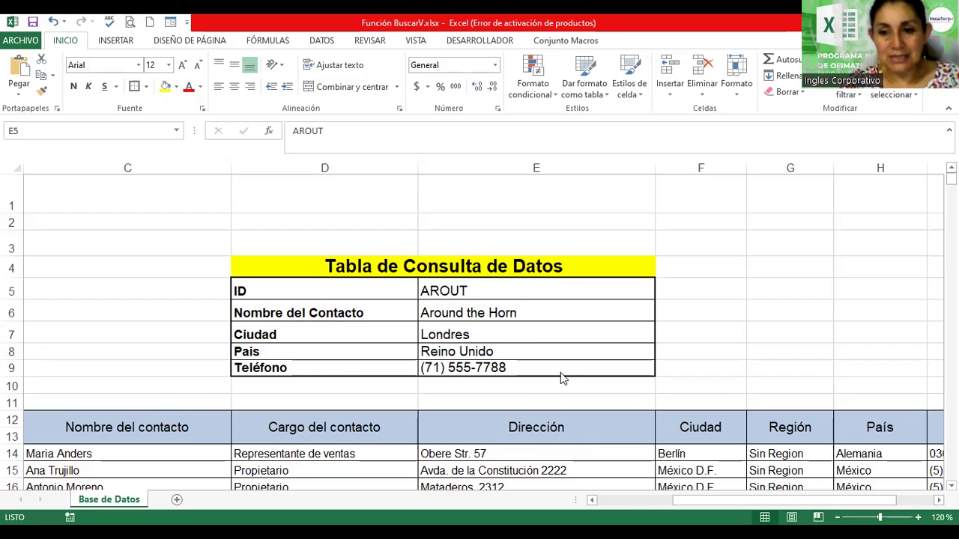
Delete AROUT from the ID cell E5, leaving it empty
{"action": "left_click", "coordinate": [459, 290]}
{"action": "double_click", "coordinate": [461, 291]}
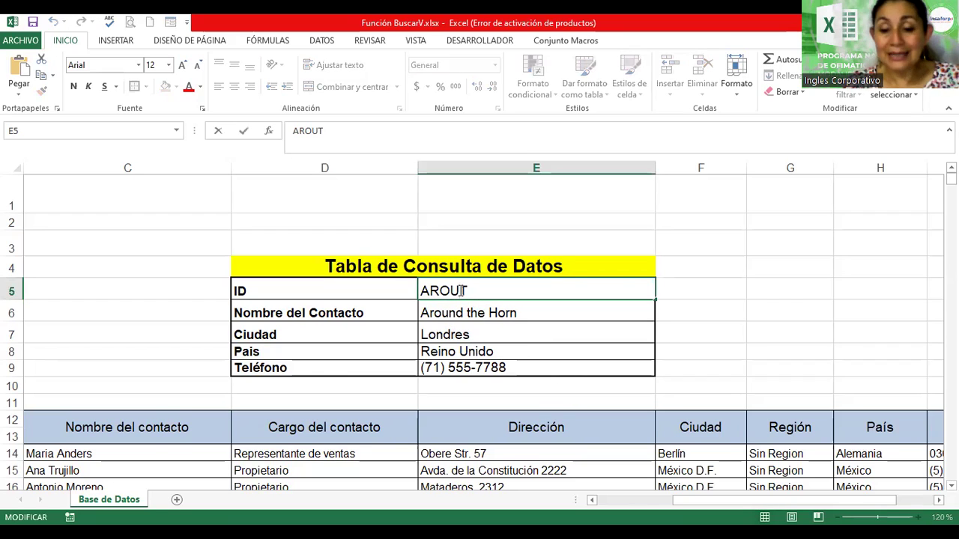
{"action": "key", "text": "BackSpace"}
{"action": "key", "text": "BackSpace"}
{"action": "key", "text": "BackSpace"}
{"action": "key", "text": "BackSpace"}
{"action": "key", "text": "BackSpace"}
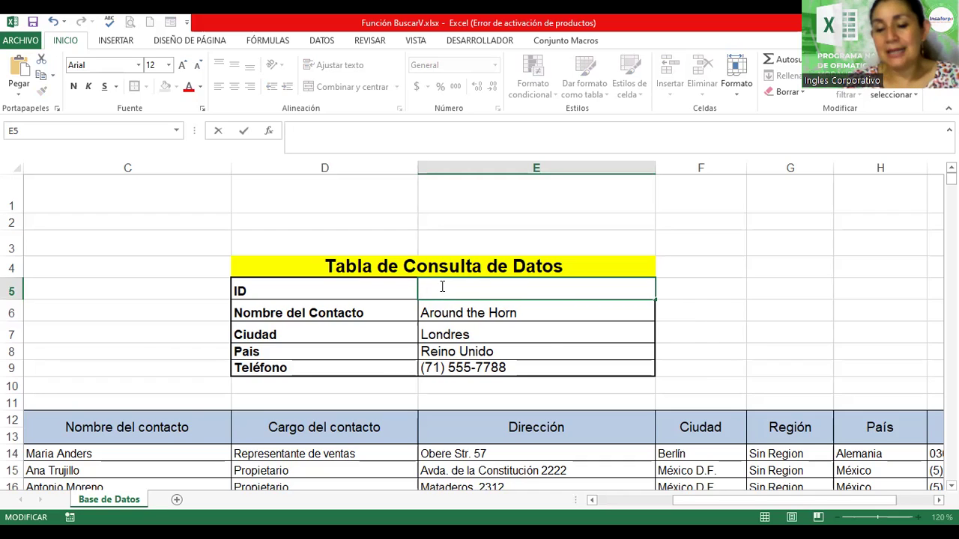
{"action": "key", "text": "Return"}
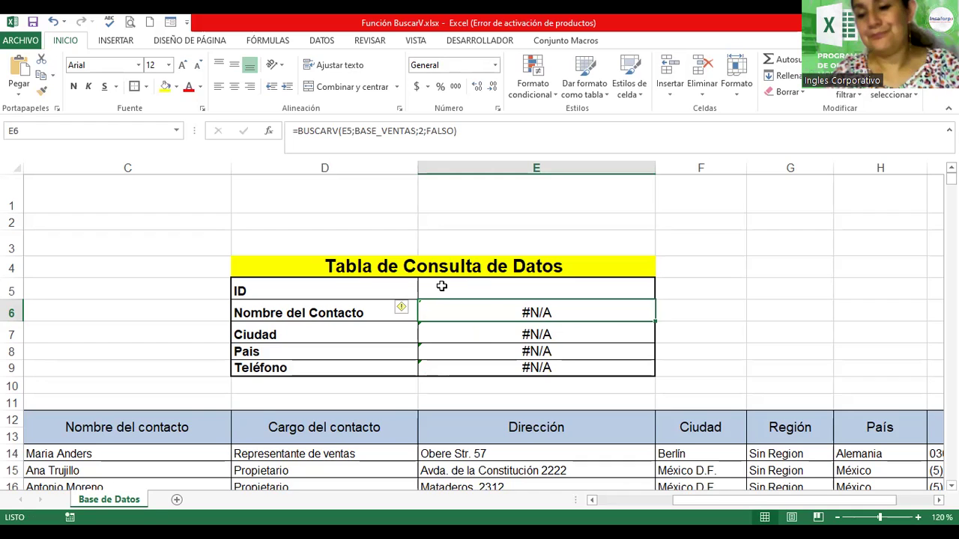
Check the workbook's named ranges in the Name Box list and go to E2
{"action": "left_click", "coordinate": [176, 135]}
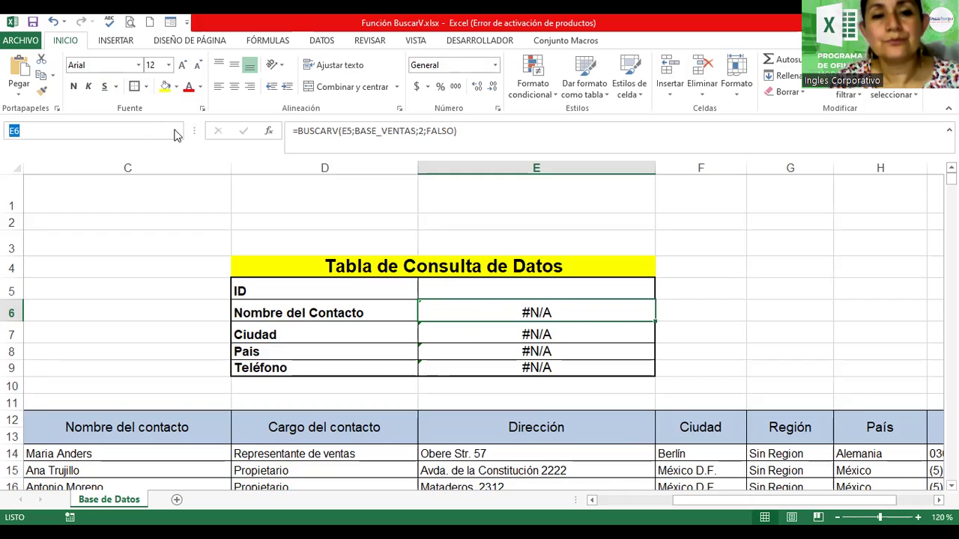
{"action": "left_click", "coordinate": [175, 132]}
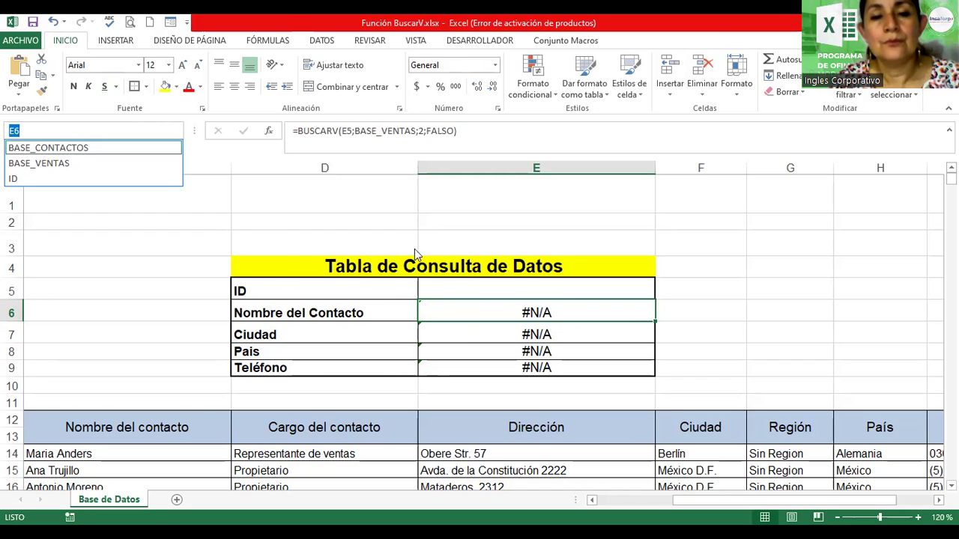
{"action": "type", "text": "E2"}
{"action": "key", "text": "Return"}
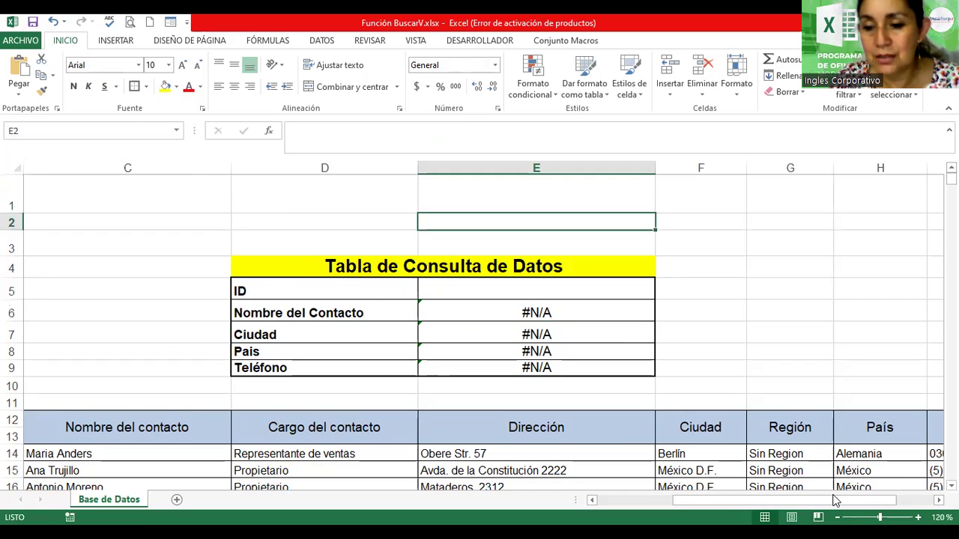
Select the company IDs in column A from ALFKI in A14 down to row 104
{"action": "left_click_drag", "start_coordinate": [776, 506], "coordinate": [699, 506]}
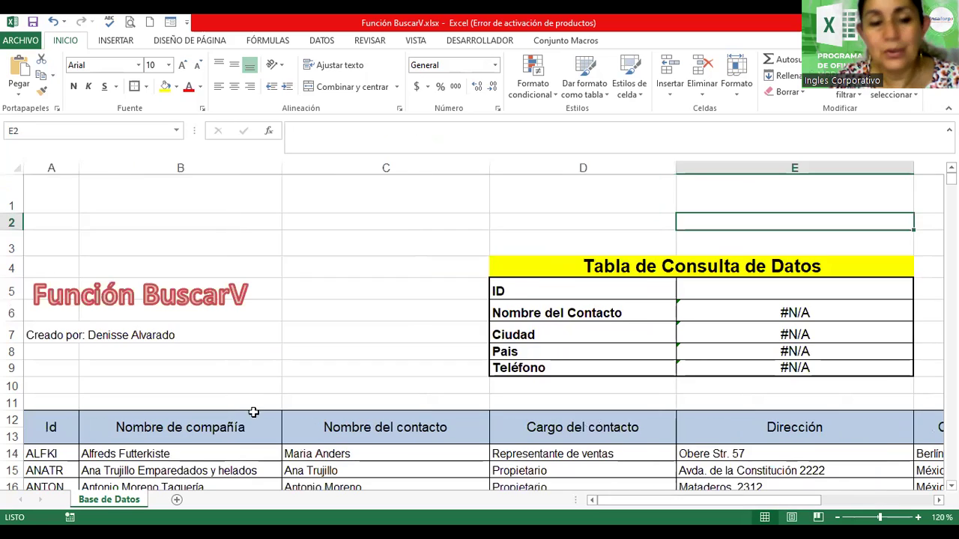
{"action": "scroll", "coordinate": [931, 187], "scroll_direction": "down", "scroll_amount": 9}
{"action": "scroll", "coordinate": [931, 188], "scroll_direction": "up", "scroll_amount": 9}
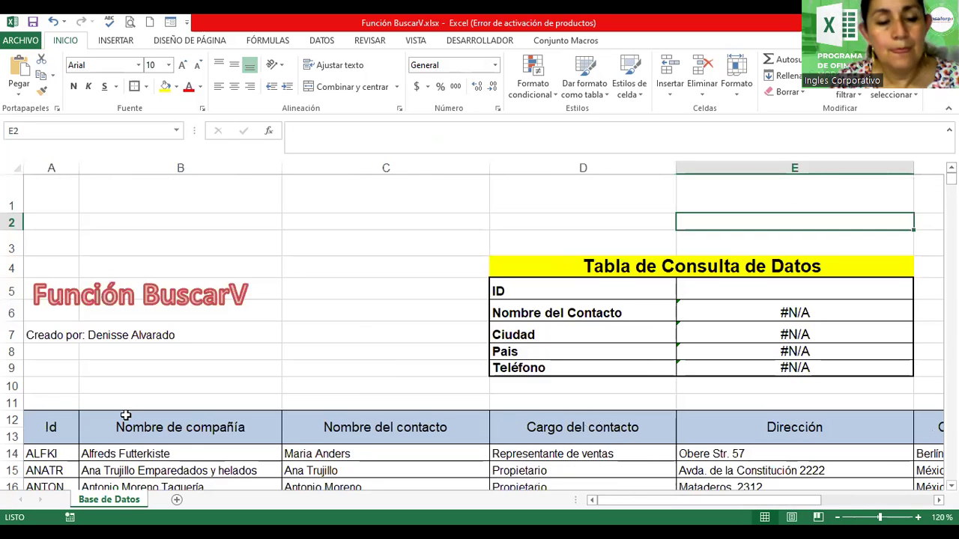
{"action": "left_click", "coordinate": [33, 457]}
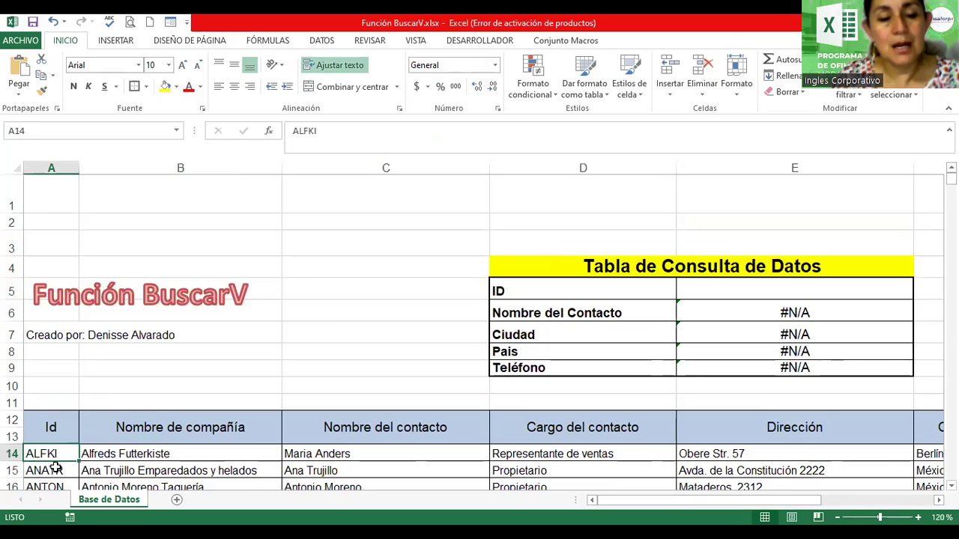
{"action": "left_click_drag", "start_coordinate": [56, 467], "coordinate": [55, 468]}
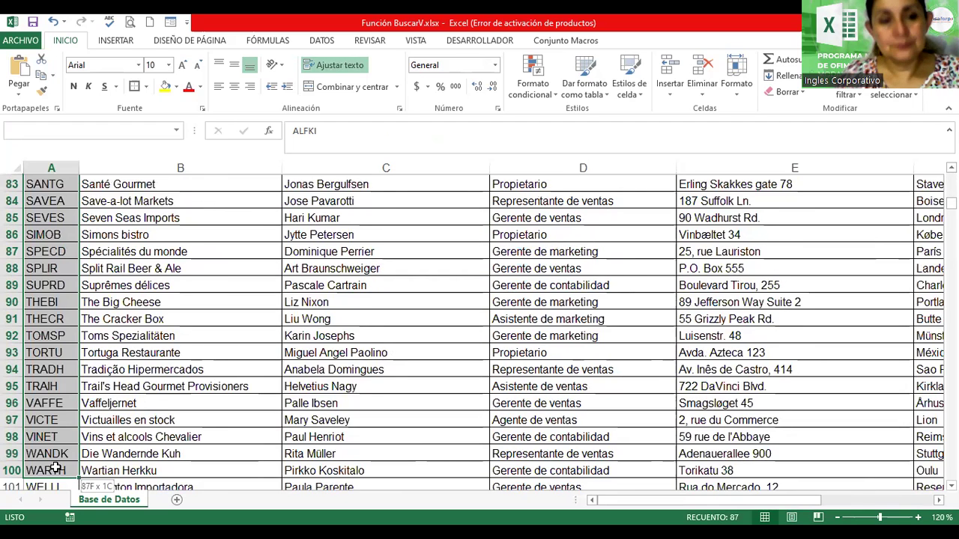
{"action": "left_click_drag", "start_coordinate": [55, 468], "coordinate": [51, 370]}
Name the selected ID range CODIGO_ID in the Name Box
{"action": "left_click", "coordinate": [89, 130]}
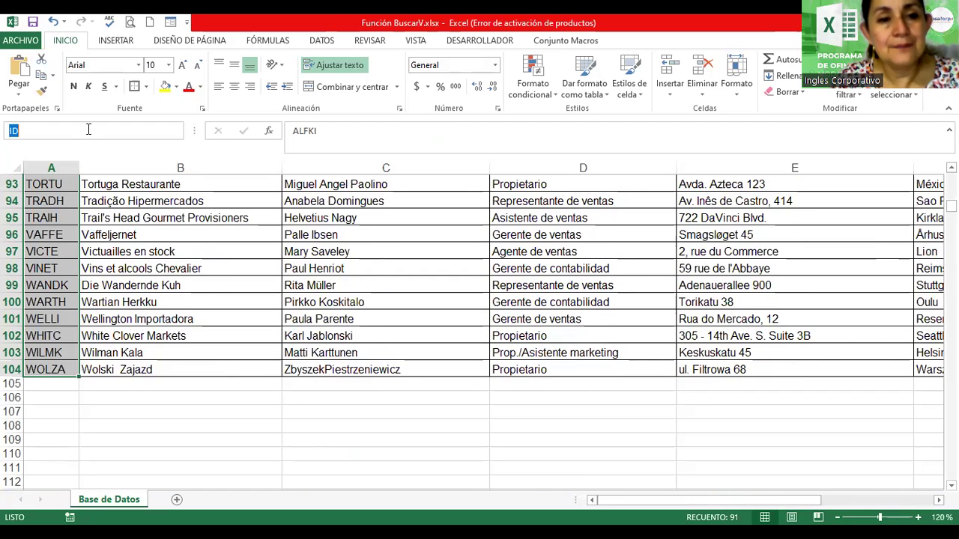
{"action": "type", "text": "CODIGO"}
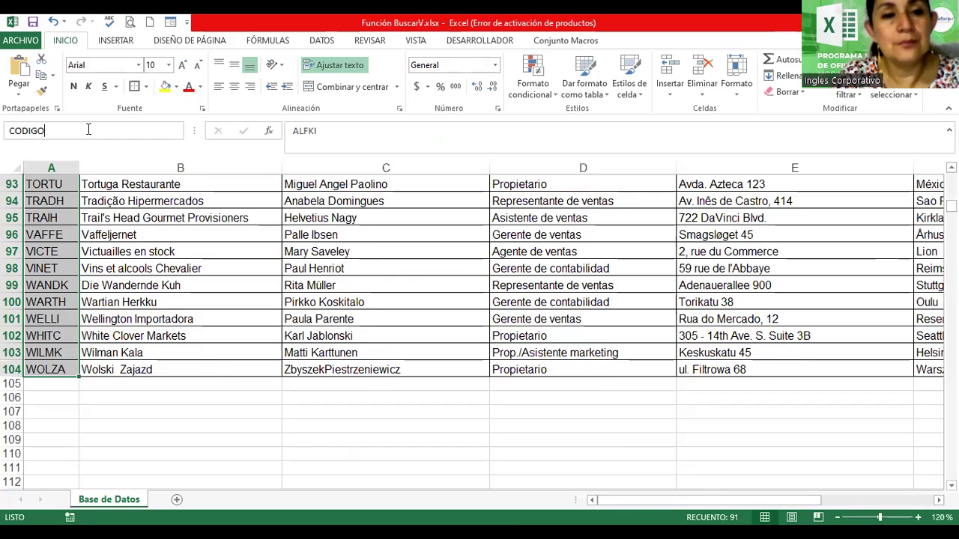
{"action": "type", "text": "_IDE"}
{"action": "key", "text": "BackSpace"}
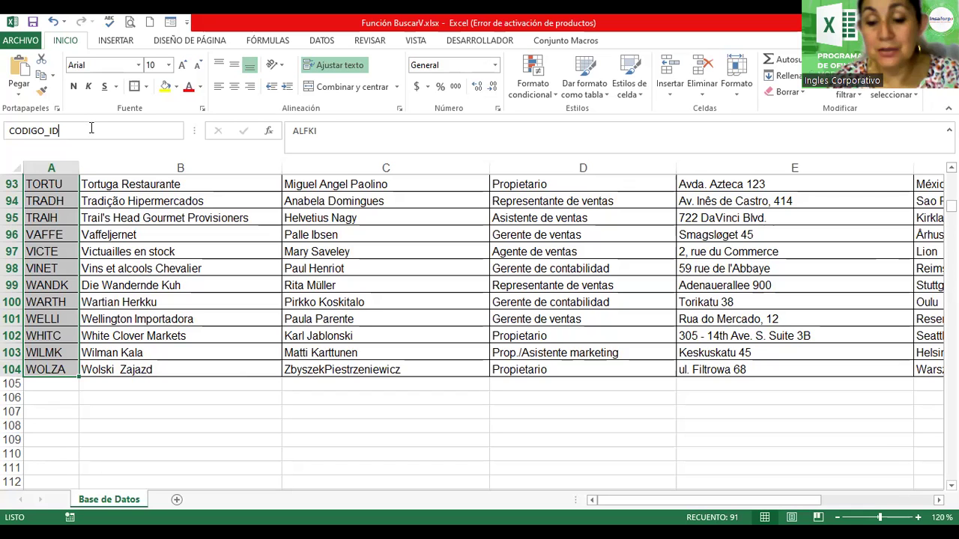
{"action": "key", "text": "Return"}
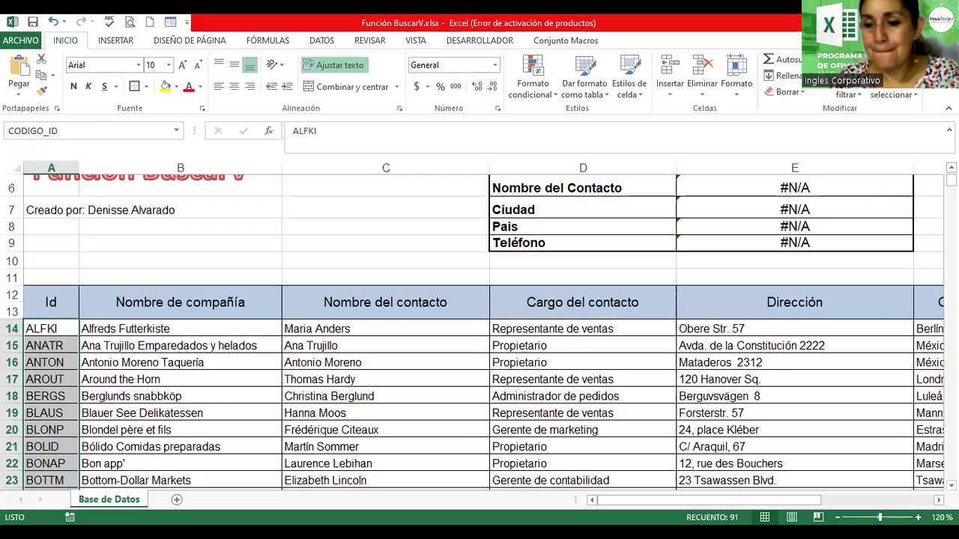
Return to the lookup table and select the ID cell E5
{"action": "scroll", "coordinate": [917, 314], "scroll_direction": "right", "scroll_amount": 3}
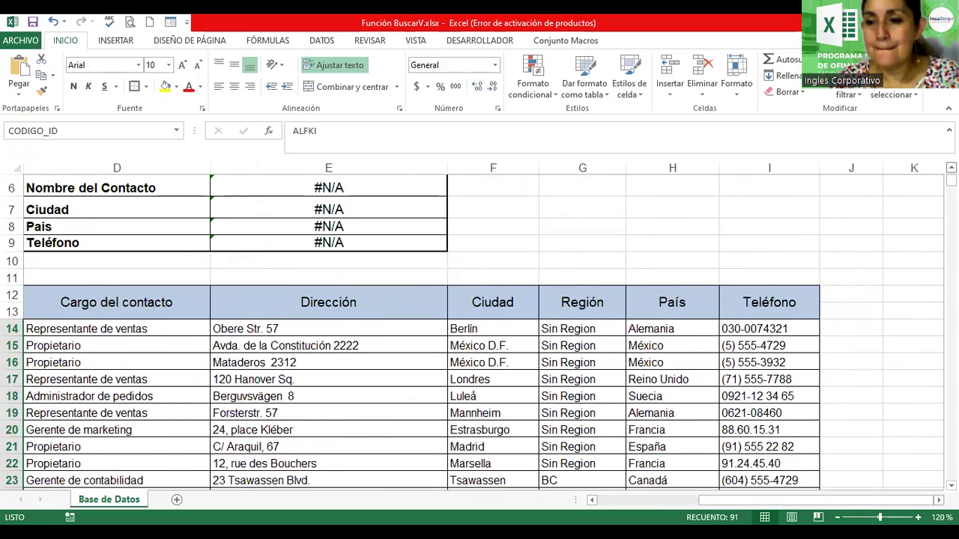
{"action": "scroll", "coordinate": [917, 314], "scroll_direction": "up", "scroll_amount": 1}
{"action": "scroll", "coordinate": [480, 332], "scroll_direction": "up", "scroll_amount": 1}
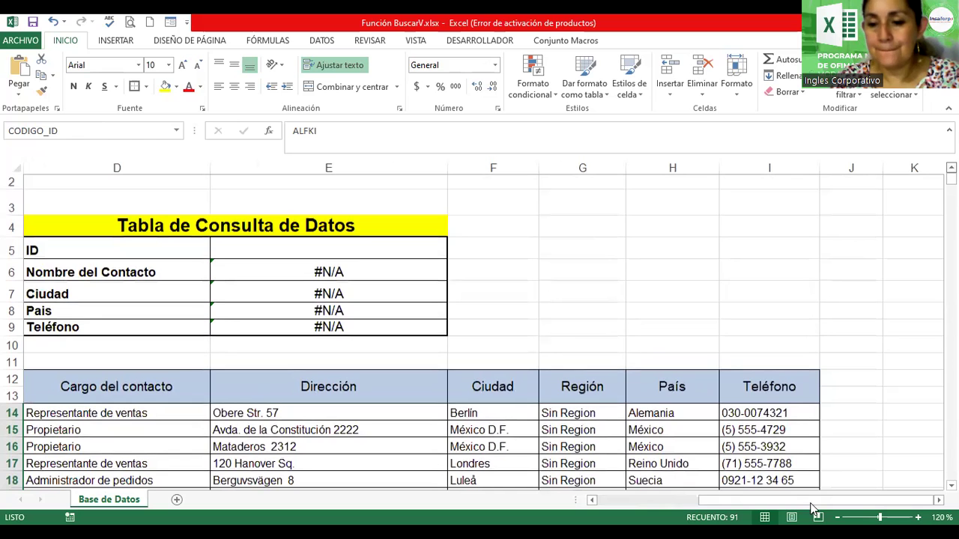
{"action": "left_click", "coordinate": [325, 251]}
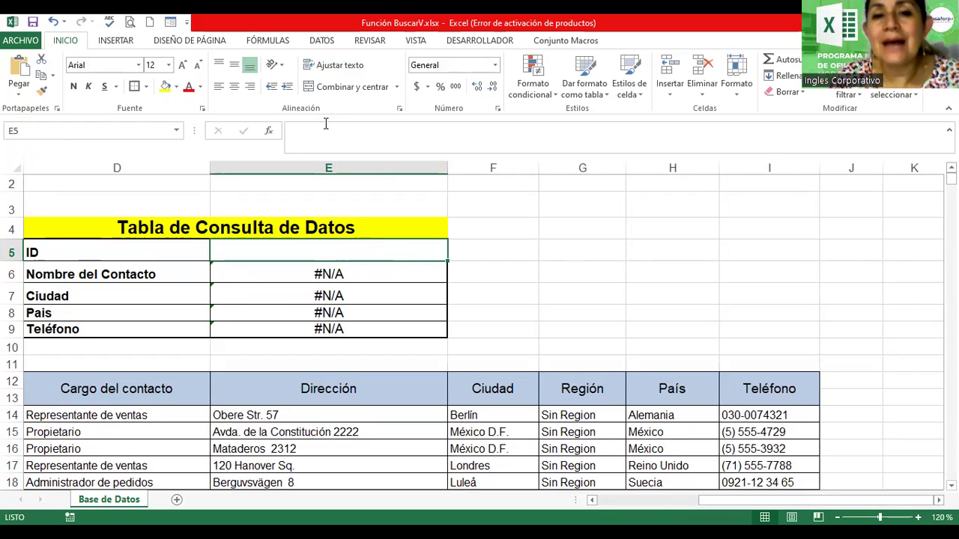
Open Validación de datos for E5 from the DATOS tab
{"action": "left_click", "coordinate": [322, 40]}
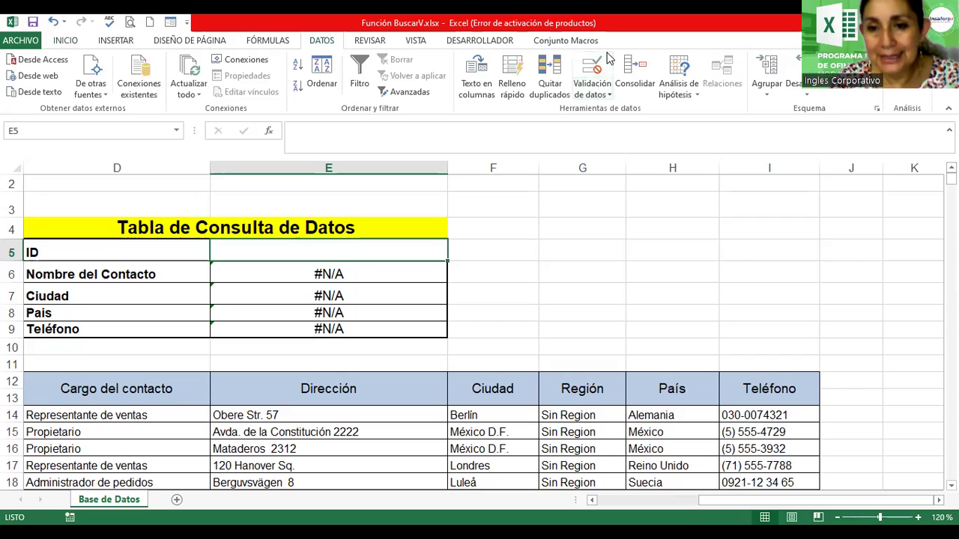
{"action": "left_click", "coordinate": [608, 59]}
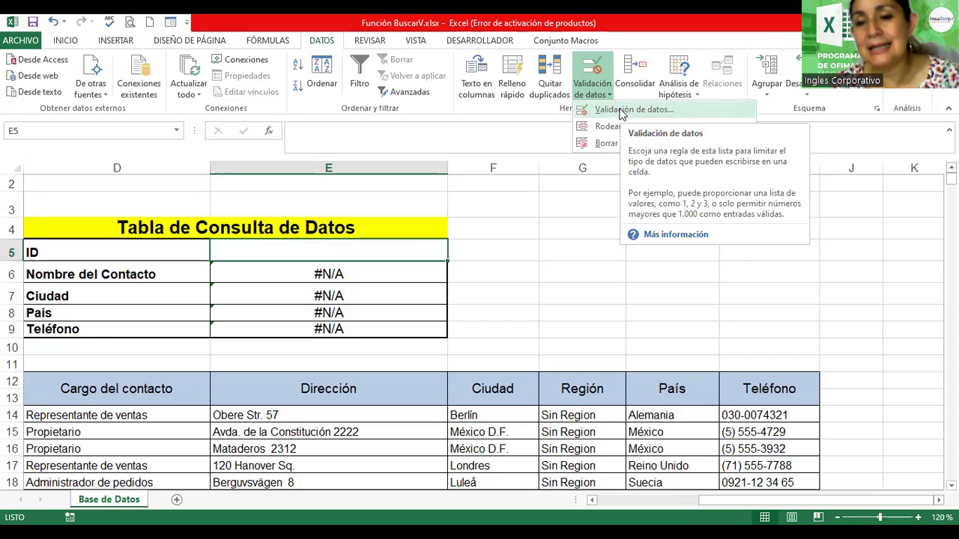
{"action": "left_click", "coordinate": [621, 112]}
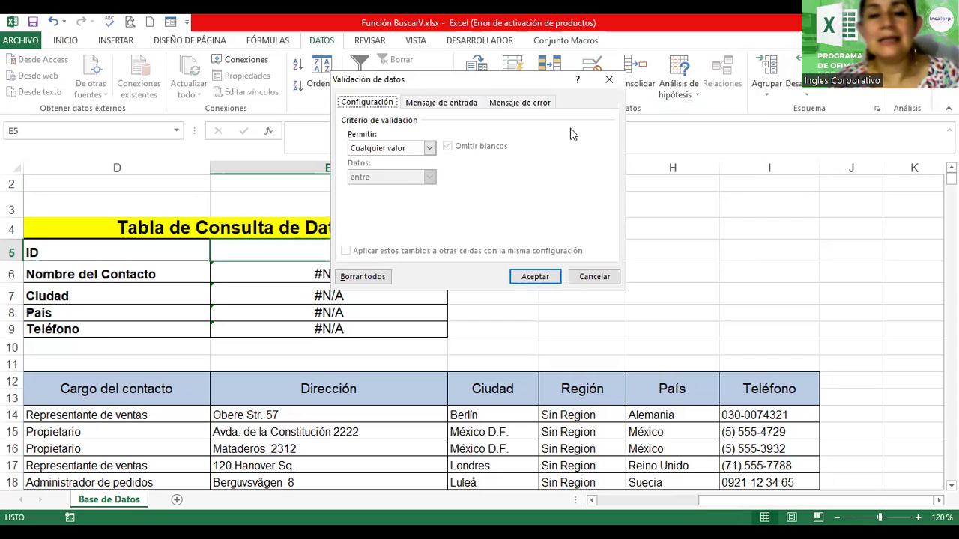
Set E5's validation to allow a Lista with Origen =CODIGO_ID
{"action": "left_click", "coordinate": [429, 148]}
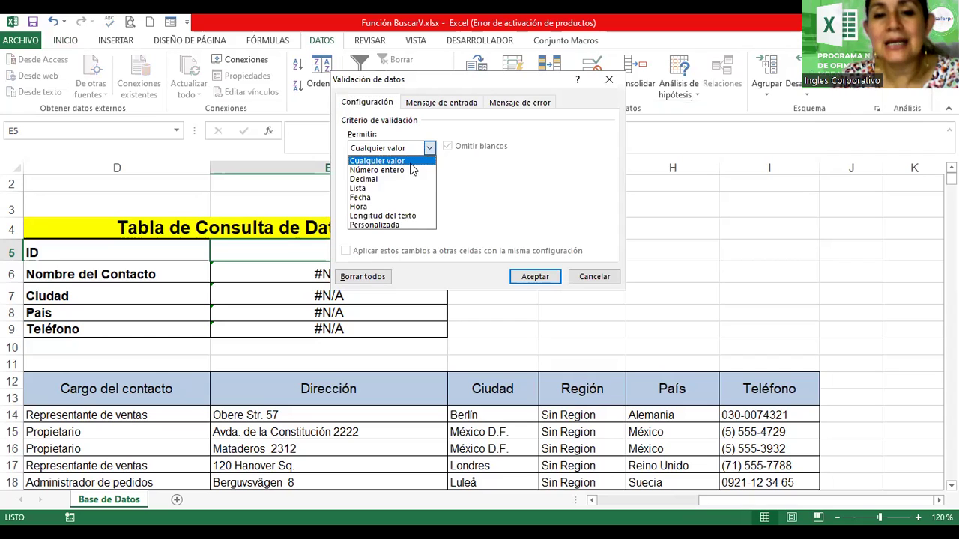
{"action": "left_click", "coordinate": [380, 188]}
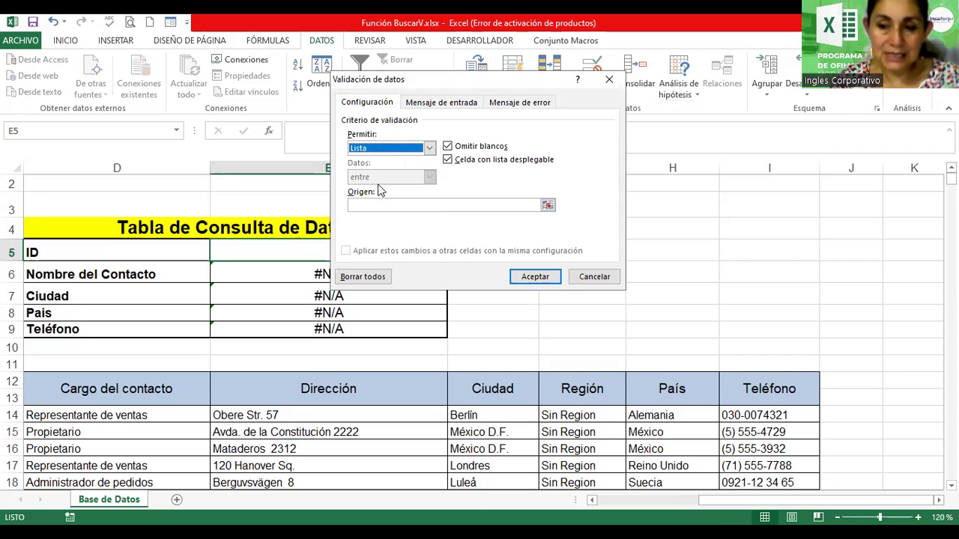
{"action": "left_click", "coordinate": [379, 203]}
{"action": "type", "text": "="}
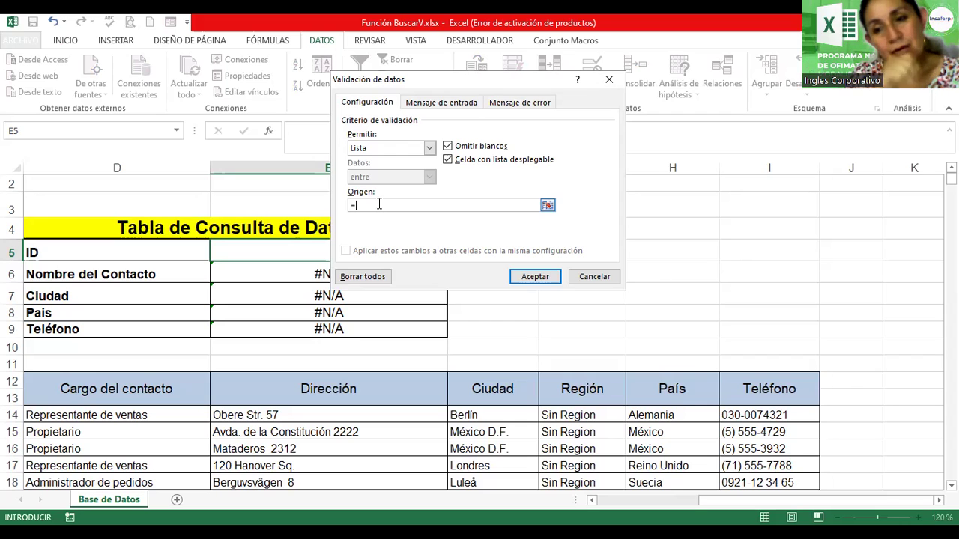
{"action": "type", "text": "cod"}
{"action": "key", "text": "BackSpace"}
{"action": "key", "text": "BackSpace"}
{"action": "key", "text": "BackSpace"}
{"action": "type", "text": "CODIGO_IDE"}
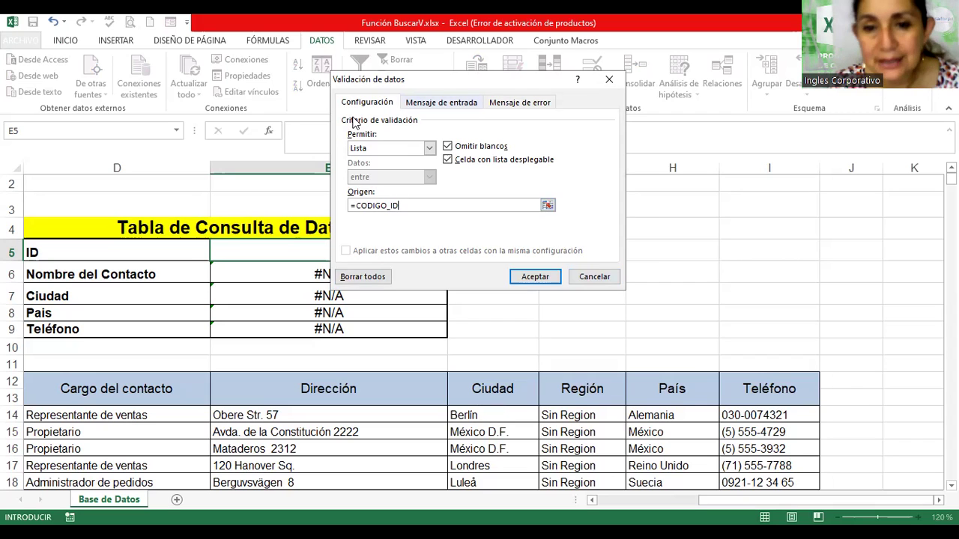
{"action": "key", "text": "ctrl+Tab"}
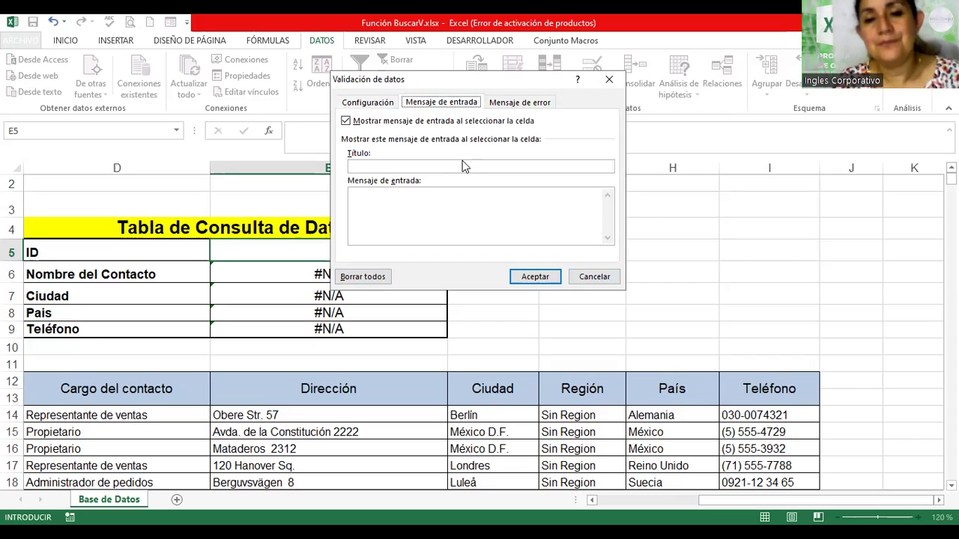
Add input message 'id' / 'Seleccione el ID a consultar en la Base de Datos' and confirm
{"action": "left_click", "coordinate": [464, 166]}
{"action": "type", "text": "Seleccione el ID a consultar en la Base de Datos"}
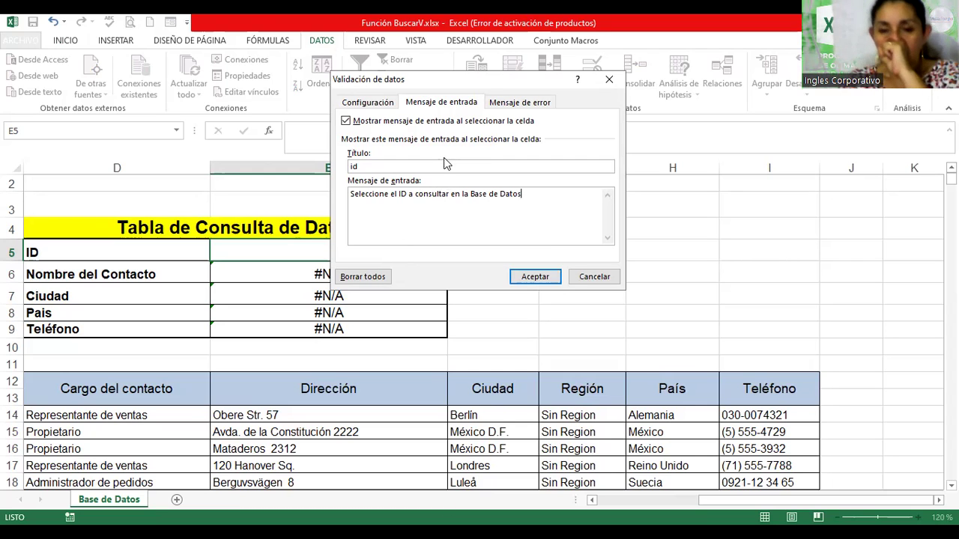
{"action": "left_click", "coordinate": [544, 279]}
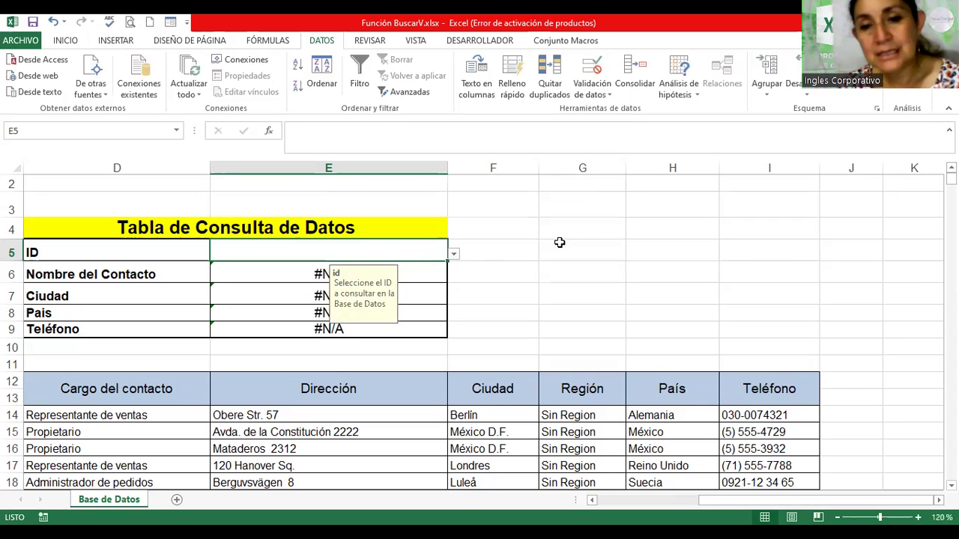
Click away from E5 to dismiss its input message
{"action": "left_click", "coordinate": [585, 242]}
{"action": "left_click", "coordinate": [585, 196]}
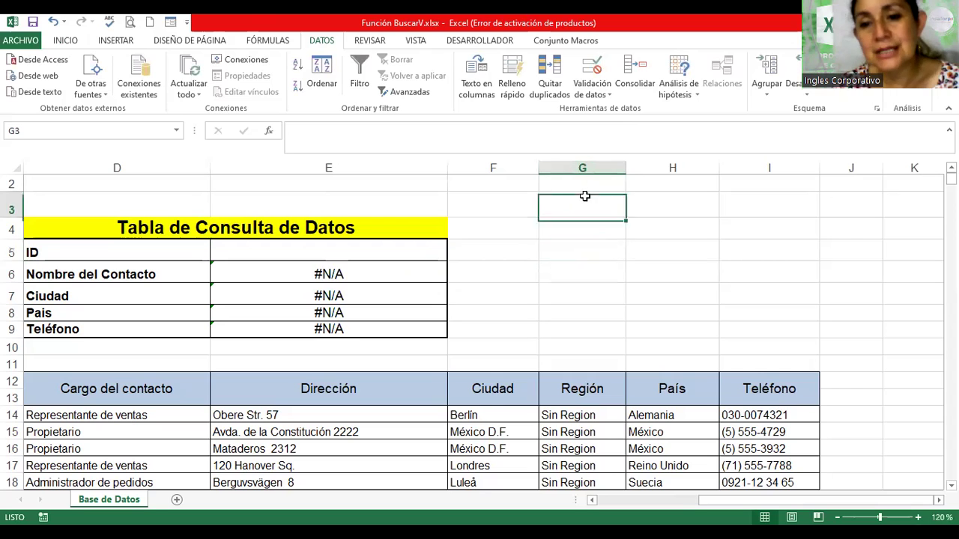
{"action": "left_click", "coordinate": [533, 242]}
{"action": "left_click", "coordinate": [505, 309]}
{"action": "left_click", "coordinate": [570, 289]}
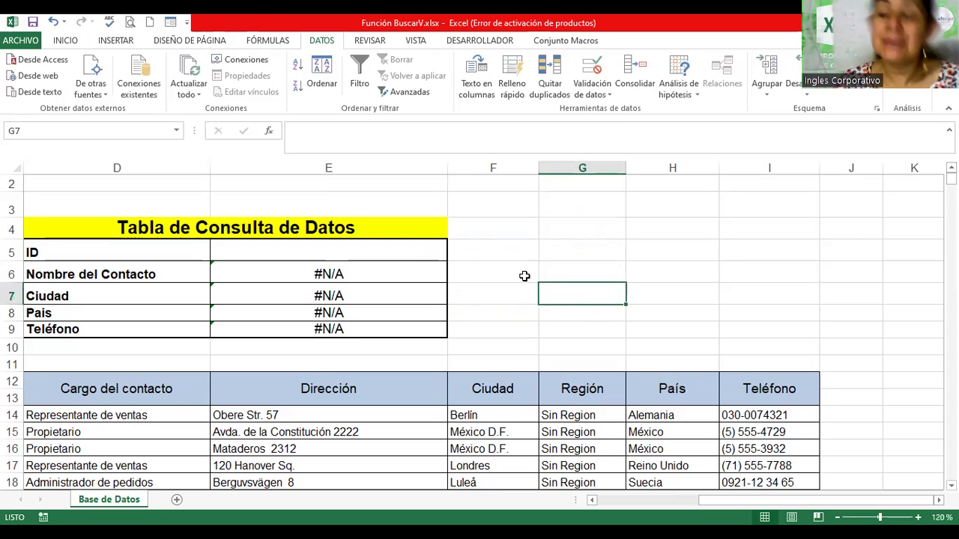
{"action": "left_click", "coordinate": [524, 276]}
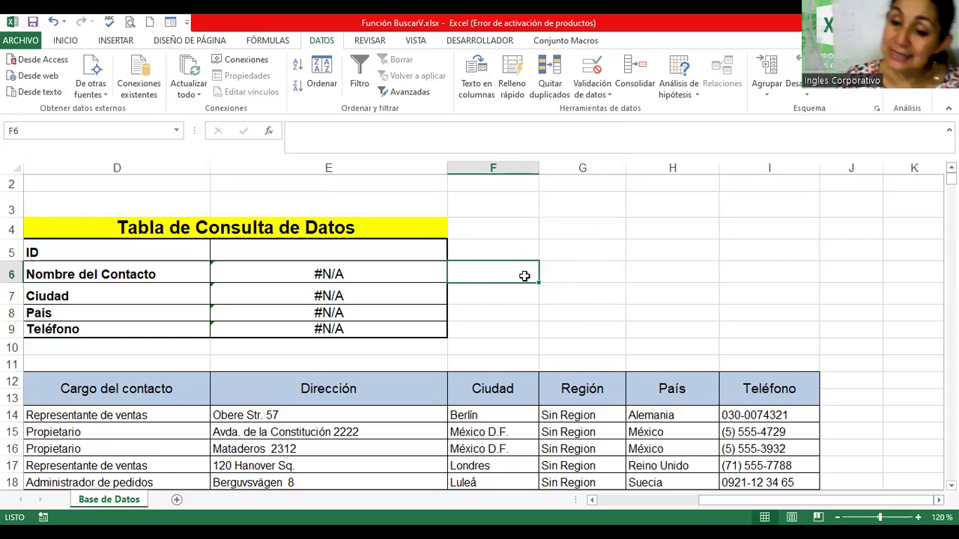
Pick FISSA from E5's ID dropdown to fill the lookup fields
{"action": "left_click", "coordinate": [260, 249]}
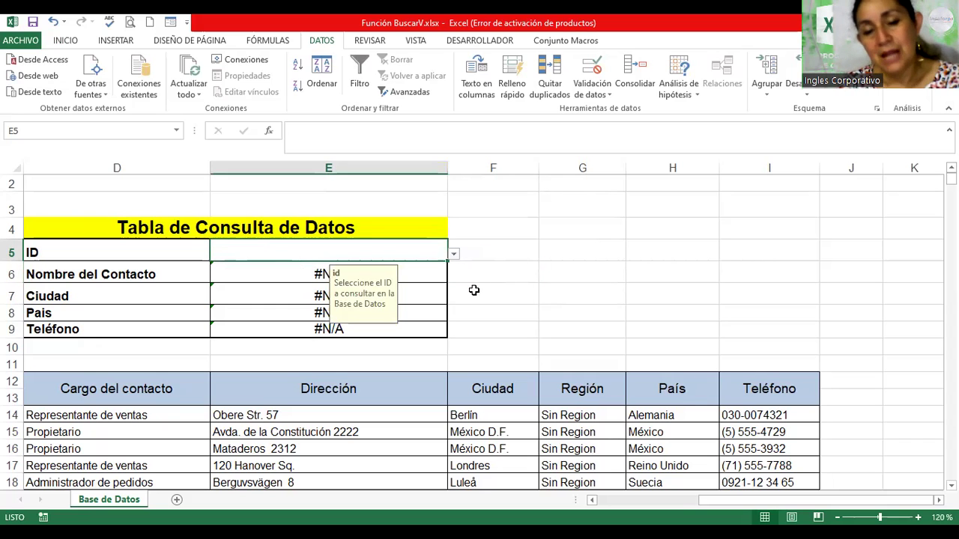
{"action": "left_click", "coordinate": [453, 259]}
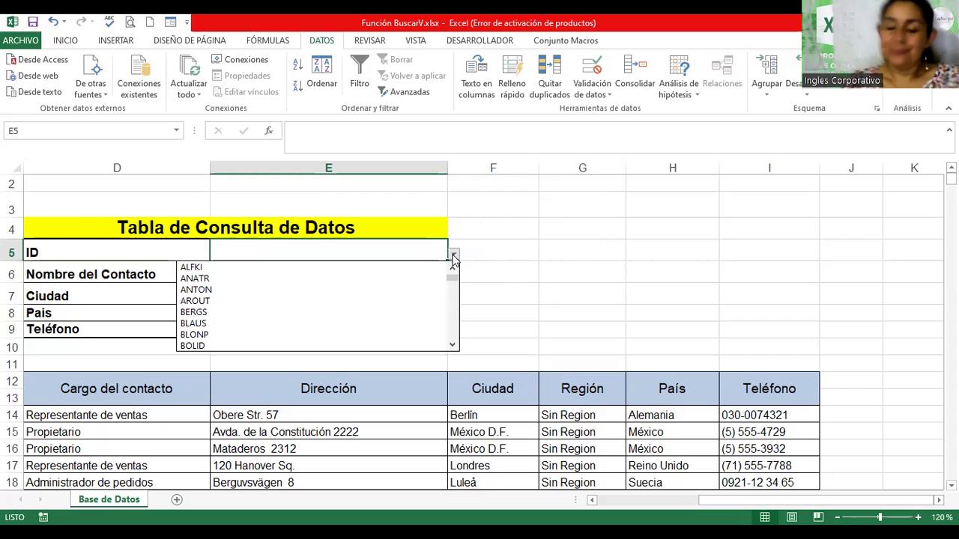
{"action": "left_click", "coordinate": [454, 346]}
{"action": "left_click", "coordinate": [453, 346]}
{"action": "left_click", "coordinate": [453, 346]}
{"action": "left_click", "coordinate": [454, 346]}
{"action": "left_click", "coordinate": [454, 346]}
{"action": "left_click", "coordinate": [454, 346]}
{"action": "left_click", "coordinate": [454, 346]}
{"action": "left_click", "coordinate": [454, 346]}
{"action": "left_click", "coordinate": [453, 347]}
{"action": "left_click", "coordinate": [453, 346]}
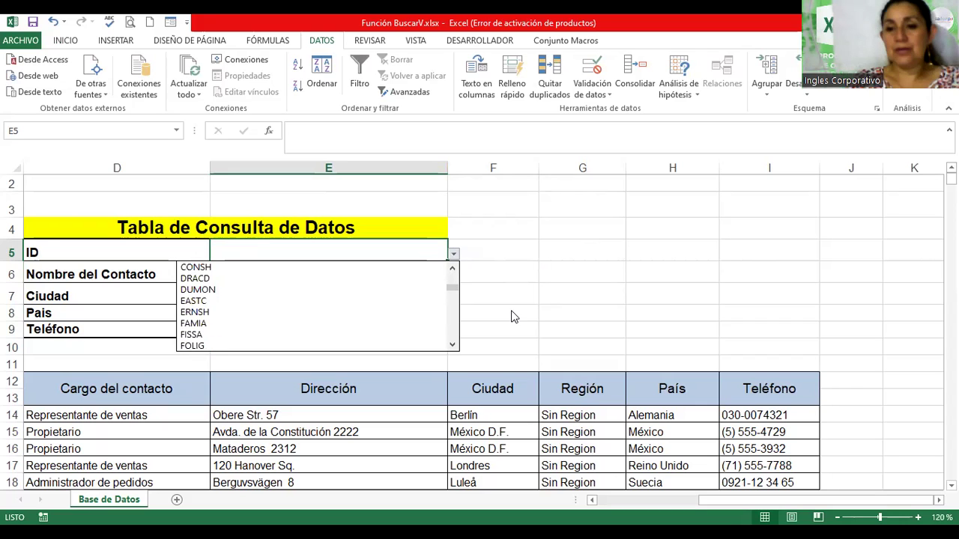
{"action": "left_click", "coordinate": [296, 335]}
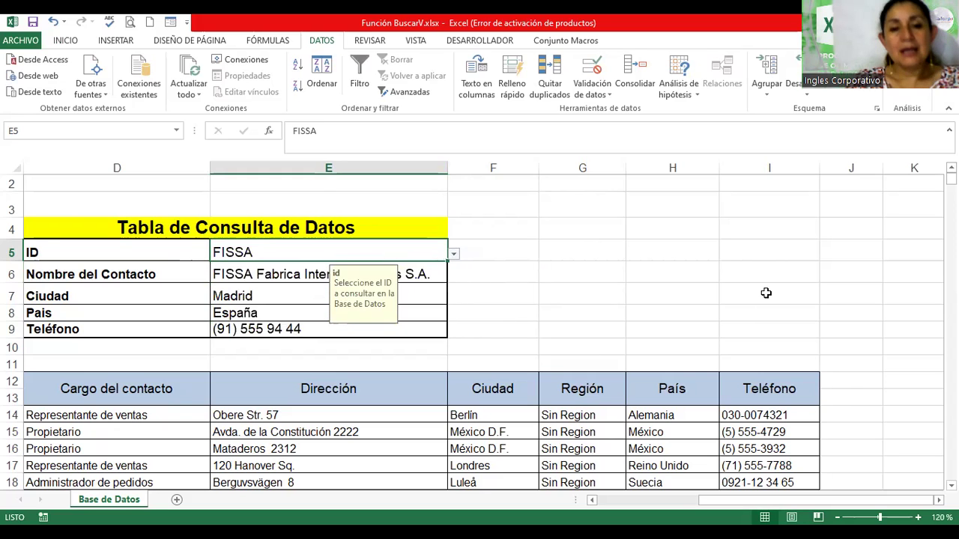
Switch the lookup ID to FRANK, then to GALED, checking the results
{"action": "left_click", "coordinate": [523, 285]}
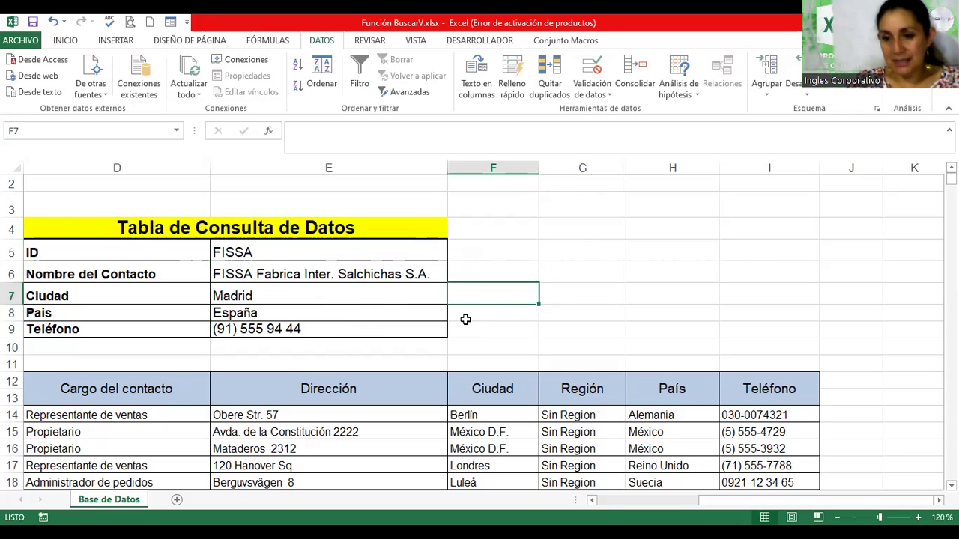
{"action": "left_click", "coordinate": [430, 253]}
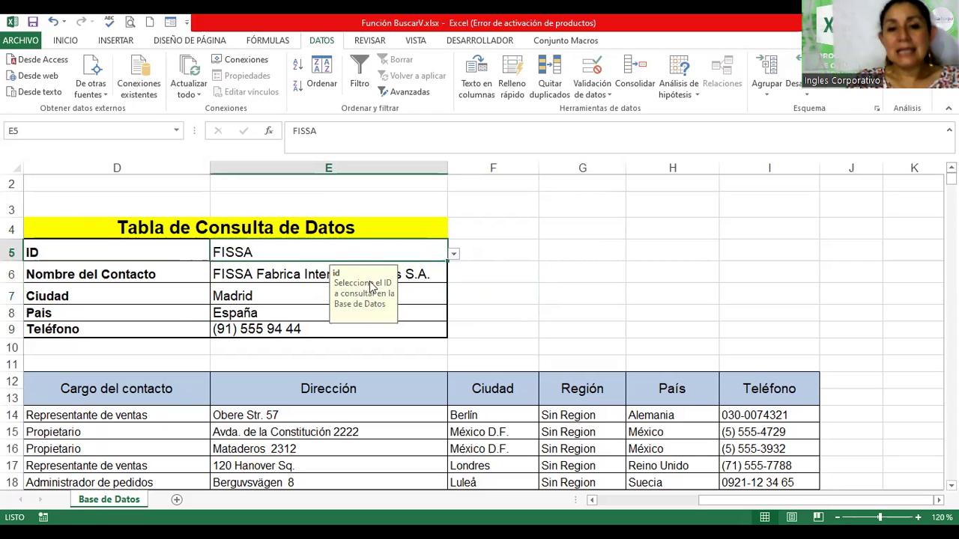
{"action": "left_click", "coordinate": [454, 255]}
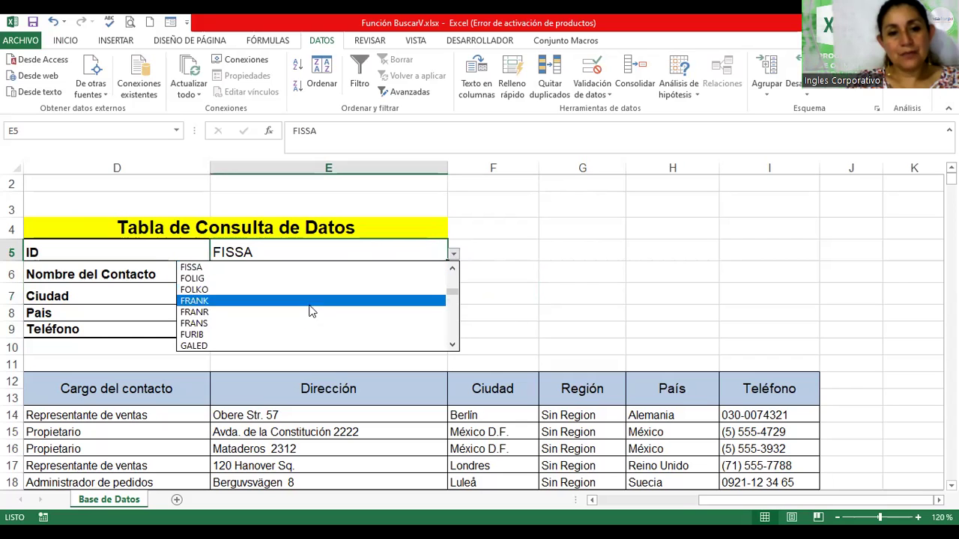
{"action": "left_click", "coordinate": [309, 302]}
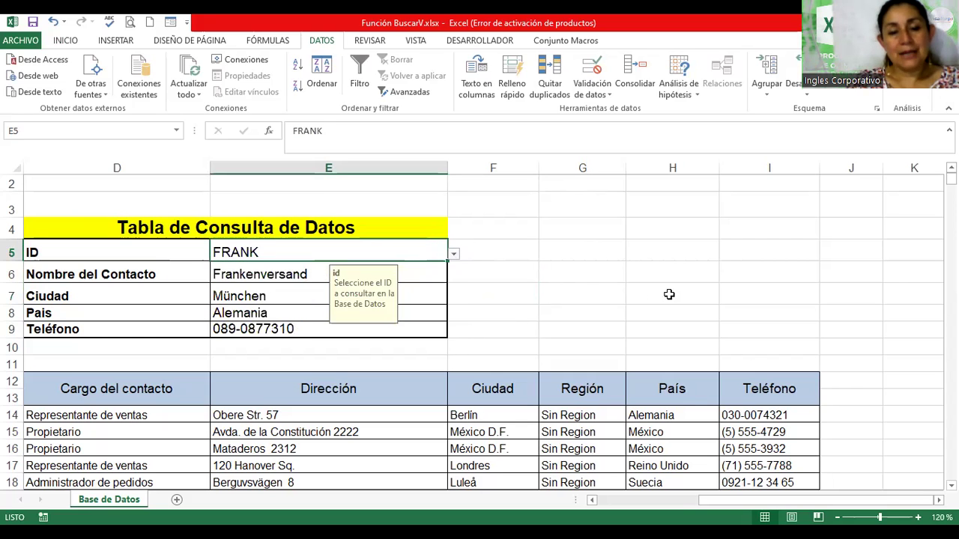
{"action": "left_click", "coordinate": [584, 313]}
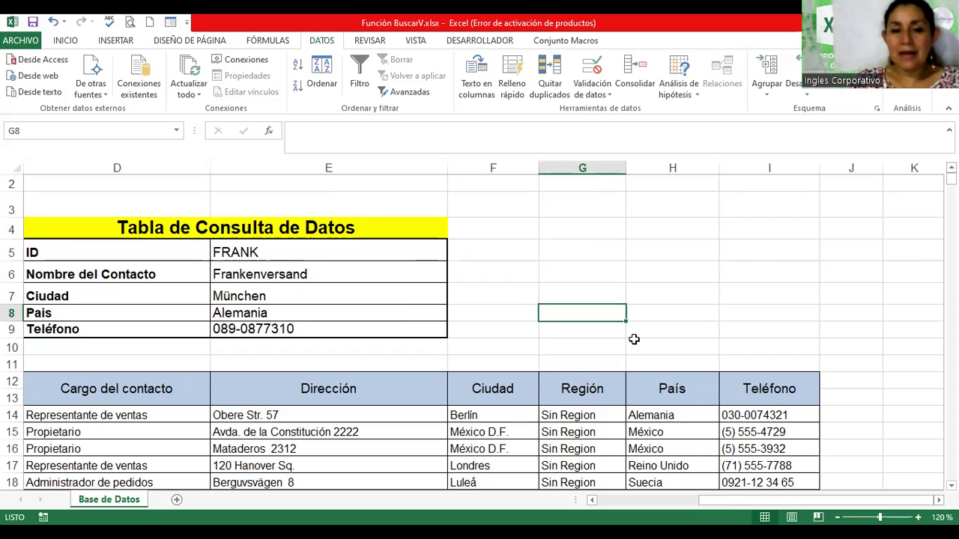
{"action": "left_click", "coordinate": [433, 249]}
{"action": "left_click", "coordinate": [453, 256]}
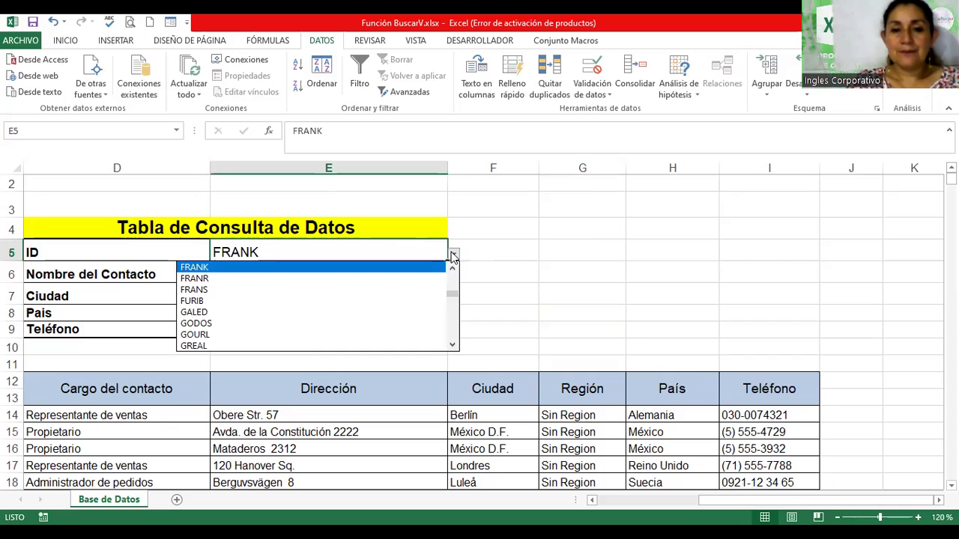
{"action": "left_click", "coordinate": [419, 323]}
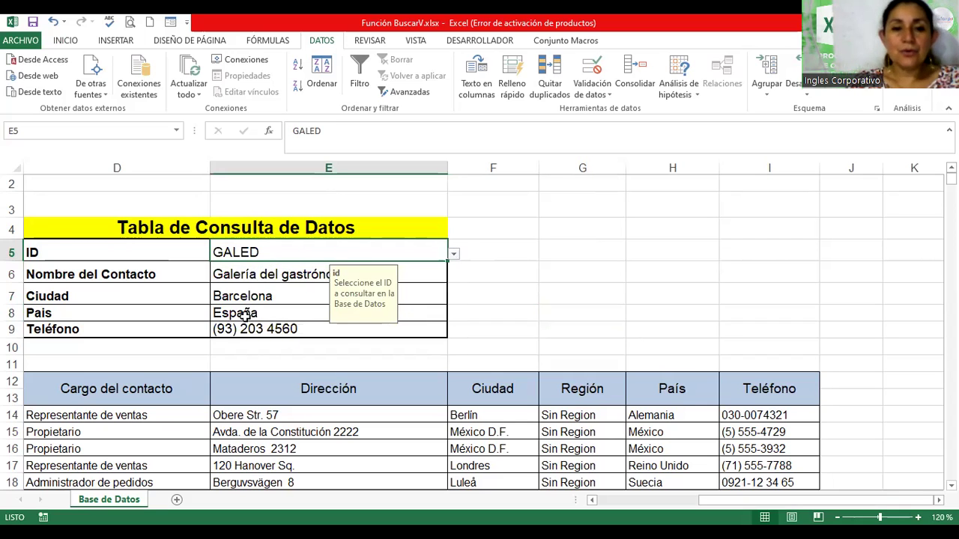
Inspect the city lookup formula in E7, then choose GREAL as the ID
{"action": "left_click", "coordinate": [253, 290]}
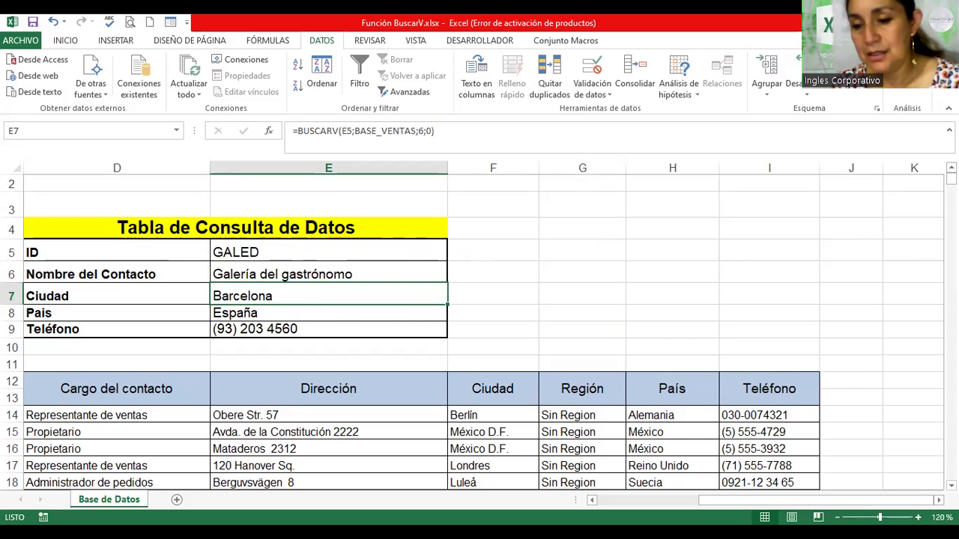
{"action": "scroll", "coordinate": [569, 241], "scroll_direction": "down", "scroll_amount": 2, "text": "ctrl"}
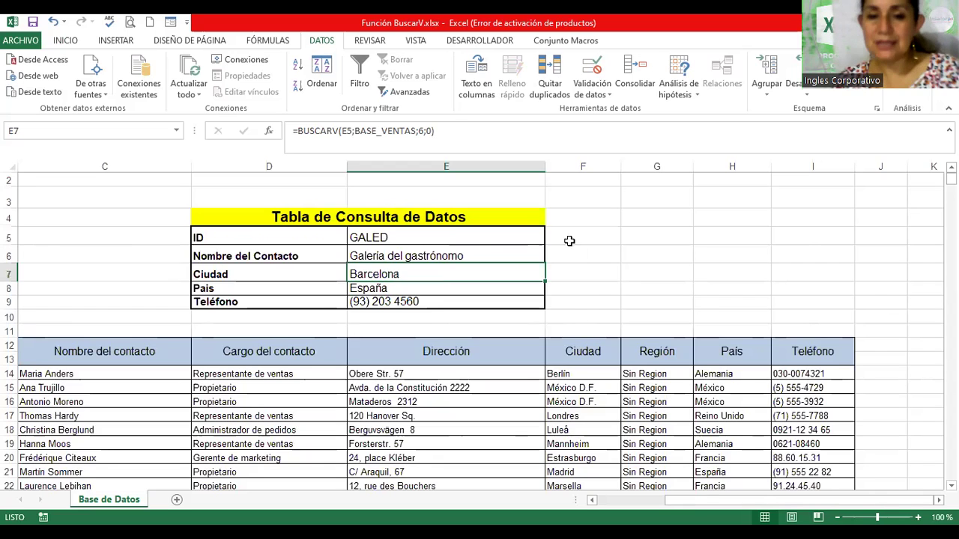
{"action": "left_click", "coordinate": [457, 236]}
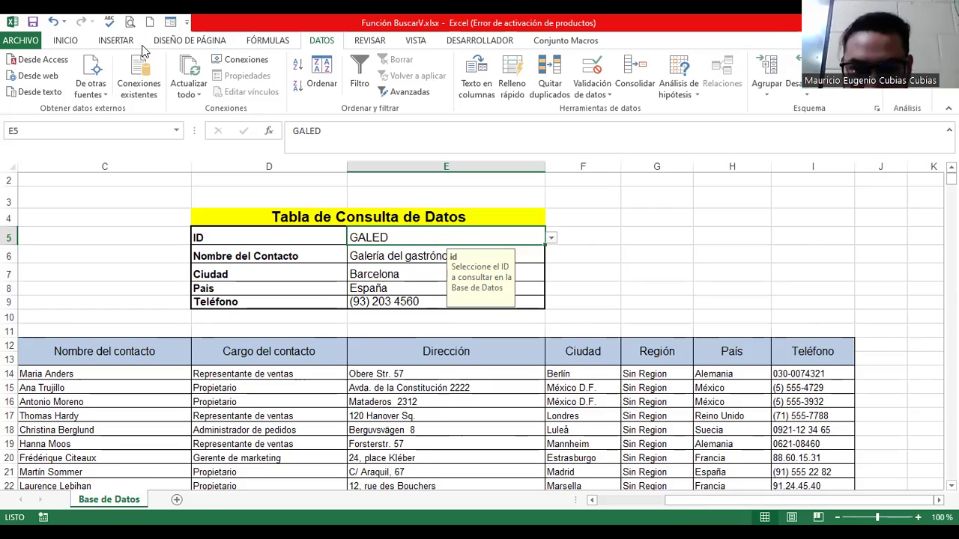
{"action": "left_click", "coordinate": [529, 236]}
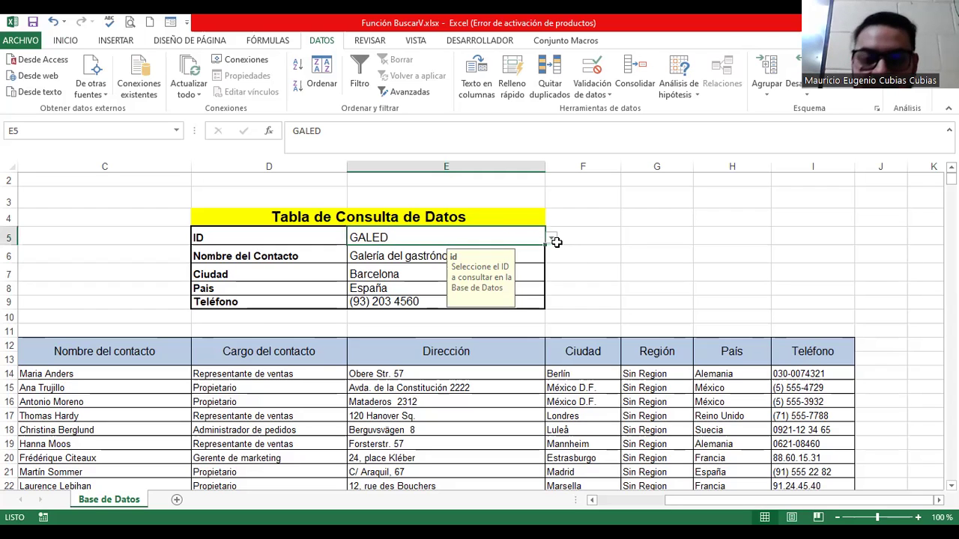
{"action": "left_click", "coordinate": [551, 239]}
{"action": "left_click", "coordinate": [481, 278]}
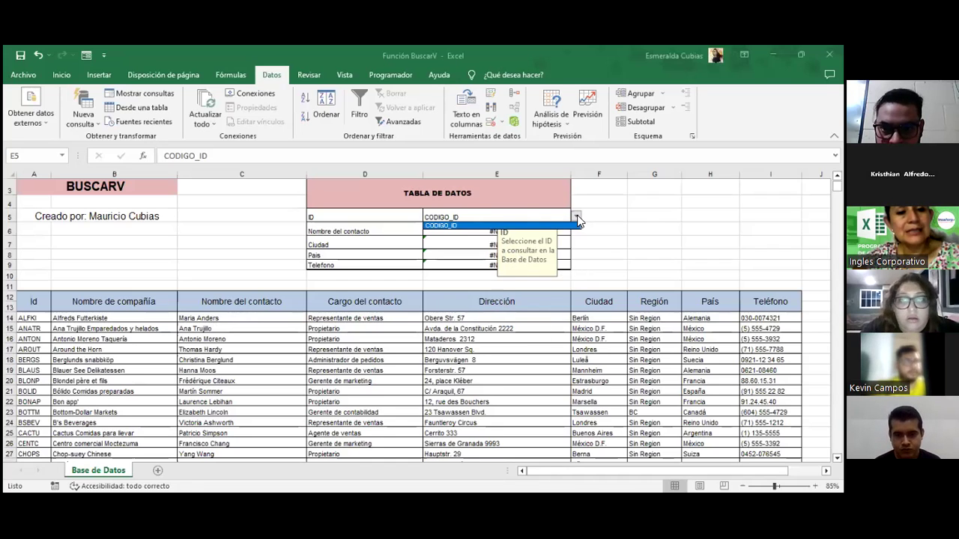
{"action": "left_click", "coordinate": [457, 245]}
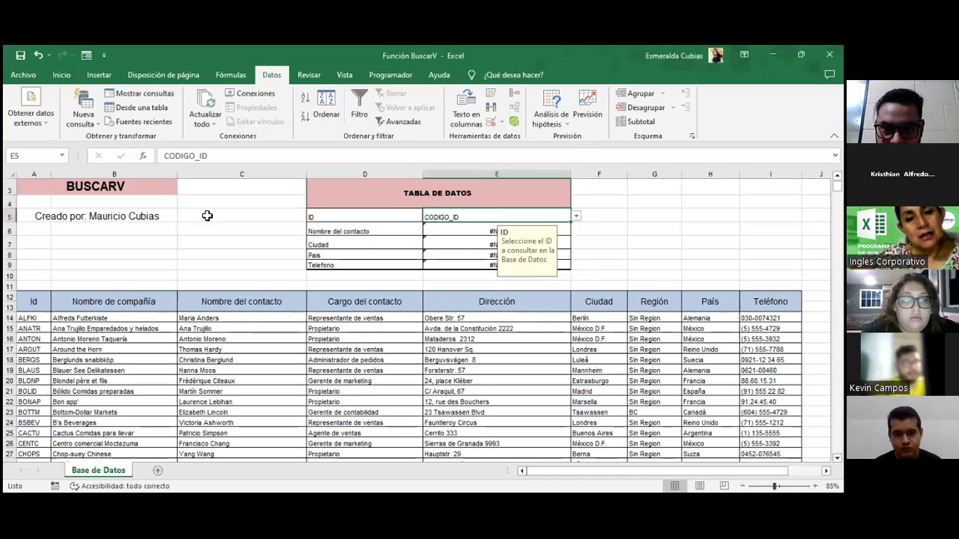
{"action": "mouse_move", "coordinate": [35, 318]}
{"action": "left_mouse_down"}
{"action": "mouse_move", "coordinate": [34, 474]}
{"action": "mouse_move", "coordinate": [28, 460]}
{"action": "left_mouse_up"}
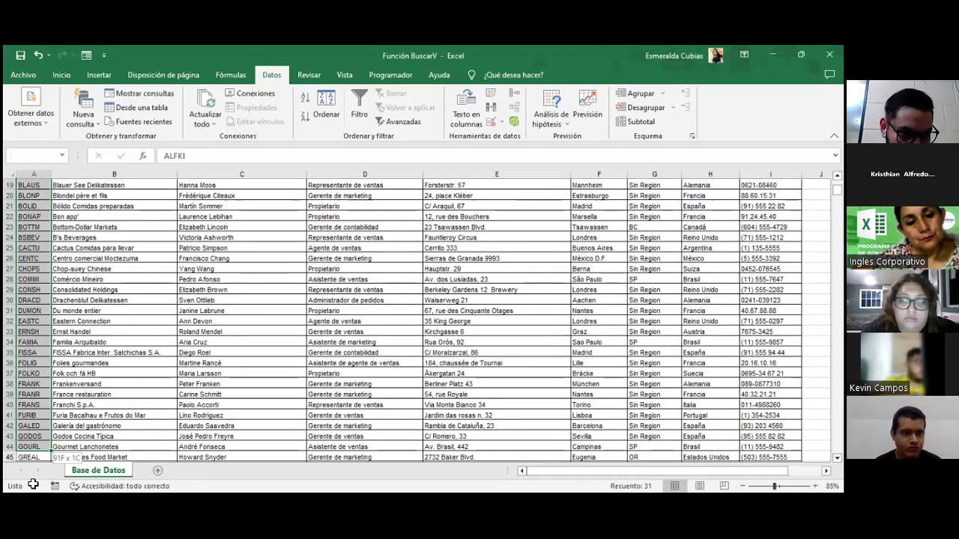
{"action": "left_click_drag", "start_coordinate": [33, 485], "coordinate": [30, 375]}
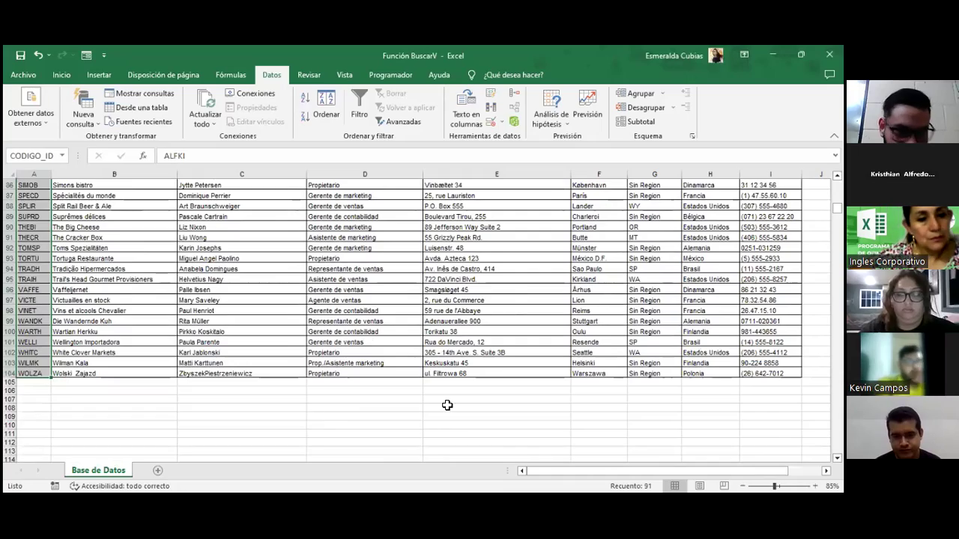
{"action": "scroll", "coordinate": [500, 362], "scroll_direction": "up", "scroll_amount": 3}
{"action": "scroll", "coordinate": [501, 363], "scroll_direction": "up", "scroll_amount": 3}
{"action": "scroll", "coordinate": [501, 363], "scroll_direction": "up", "scroll_amount": 3}
{"action": "scroll", "coordinate": [500, 362], "scroll_direction": "up", "scroll_amount": 5}
{"action": "scroll", "coordinate": [500, 362], "scroll_direction": "up", "scroll_amount": 5}
{"action": "scroll", "coordinate": [502, 361], "scroll_direction": "up", "scroll_amount": 5}
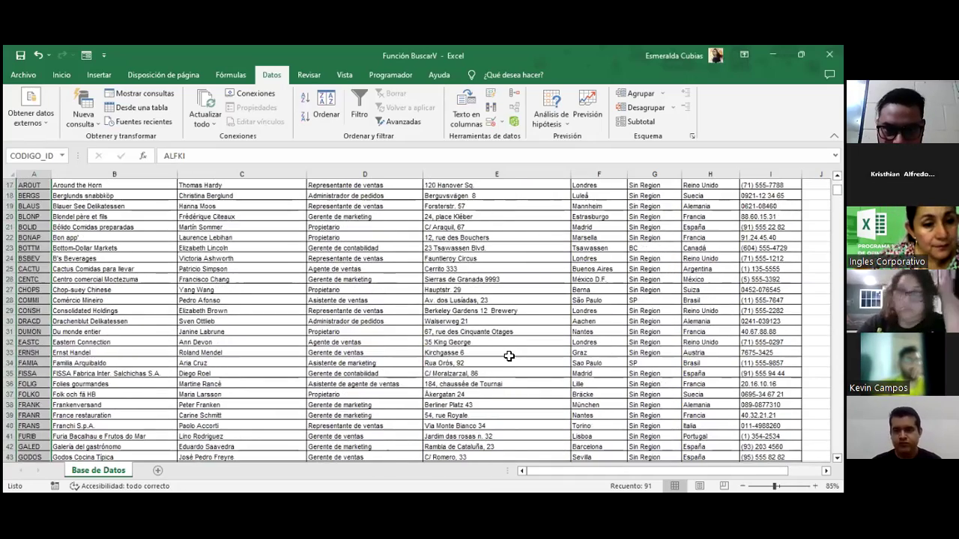
{"action": "scroll", "coordinate": [508, 356], "scroll_direction": "up", "scroll_amount": 4}
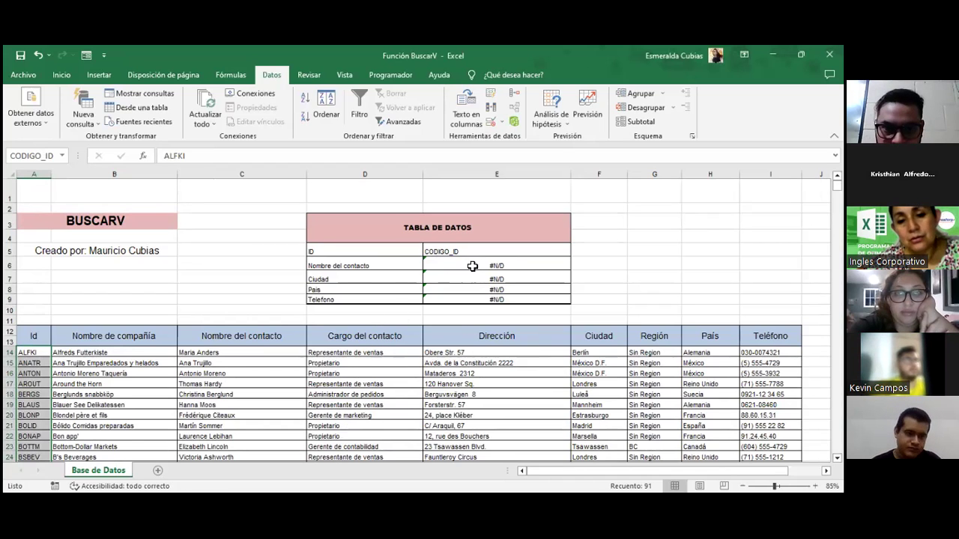
{"action": "left_click", "coordinate": [457, 249]}
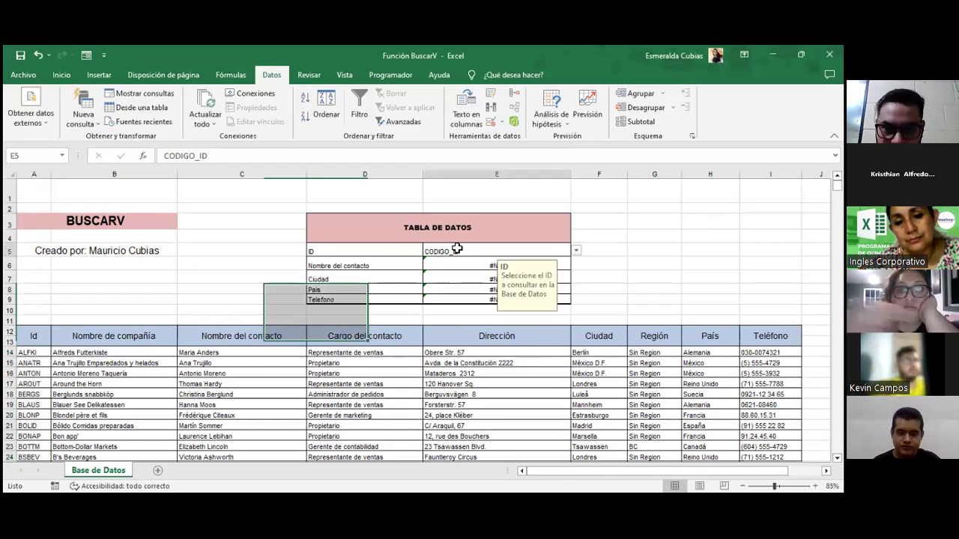
{"action": "left_click", "coordinate": [574, 251]}
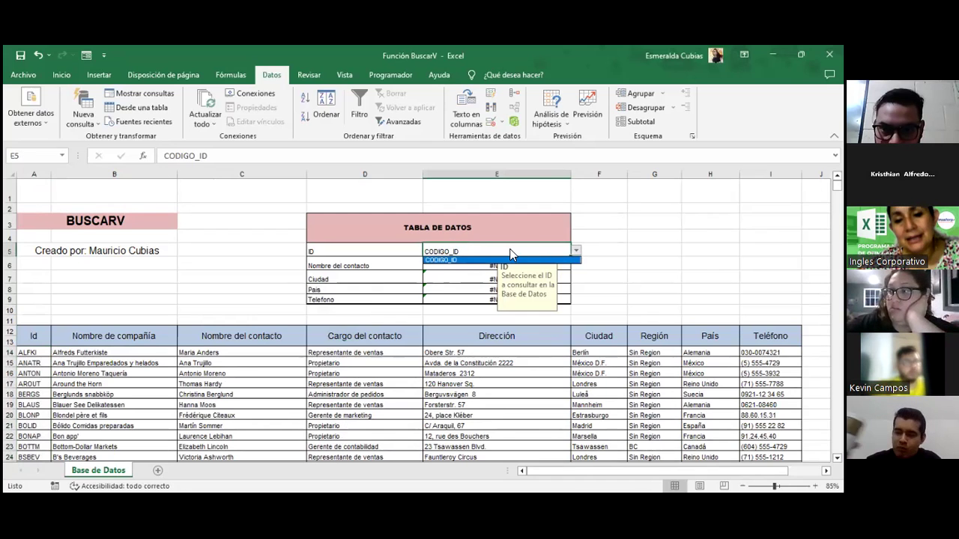
{"action": "left_click", "coordinate": [509, 259]}
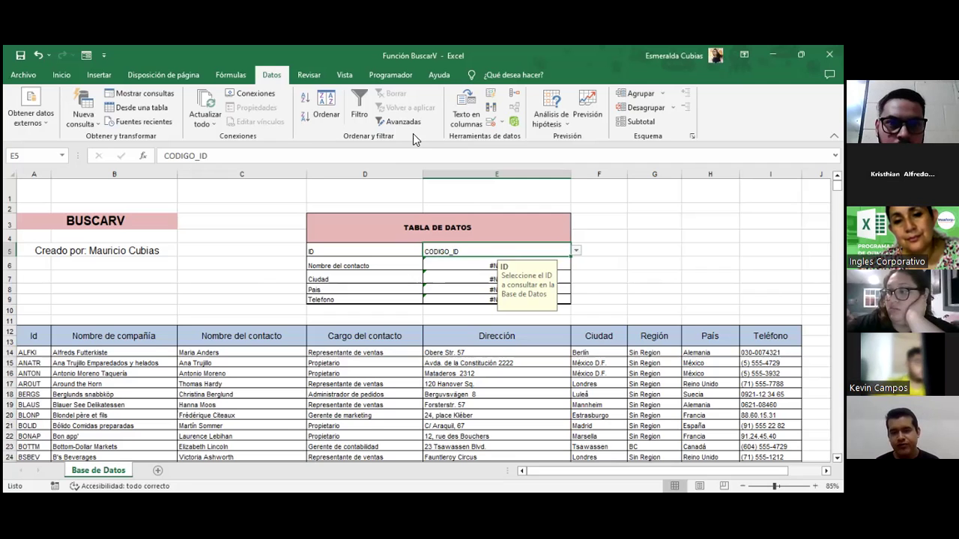
Correct E5's list source from literal CODIGO_ID to =CODIGO_ID and apply it
{"action": "left_click", "coordinate": [504, 126]}
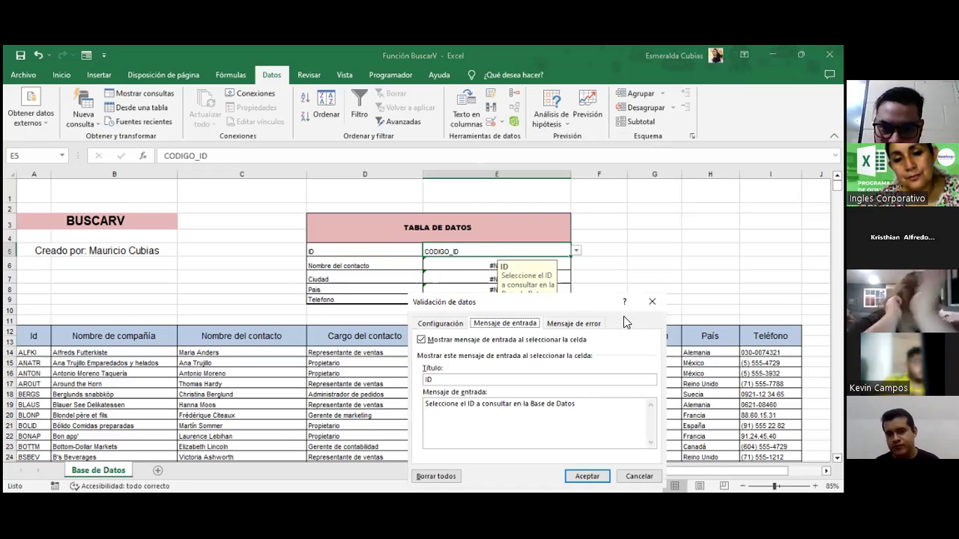
{"action": "left_click_drag", "start_coordinate": [574, 307], "coordinate": [573, 277]}
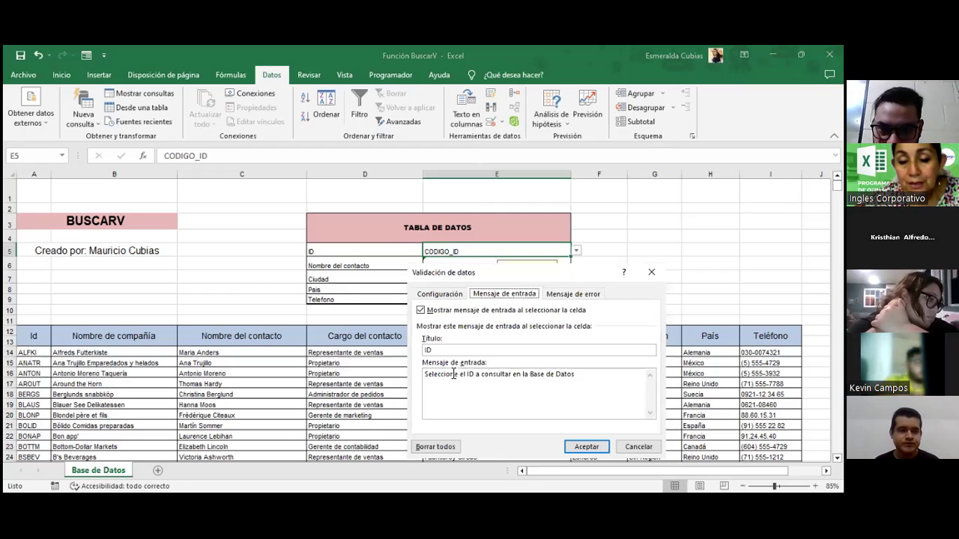
{"action": "left_click", "coordinate": [447, 297]}
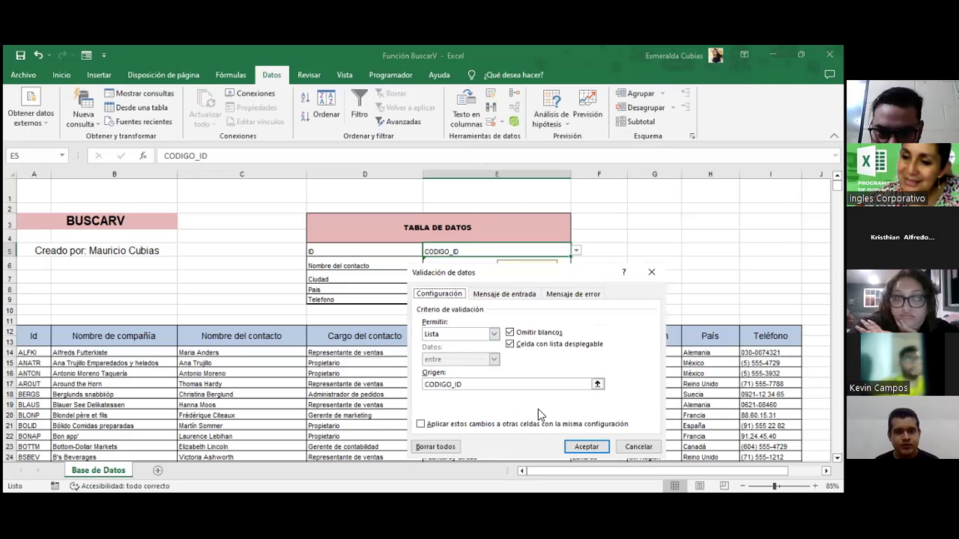
{"action": "left_click", "coordinate": [427, 386]}
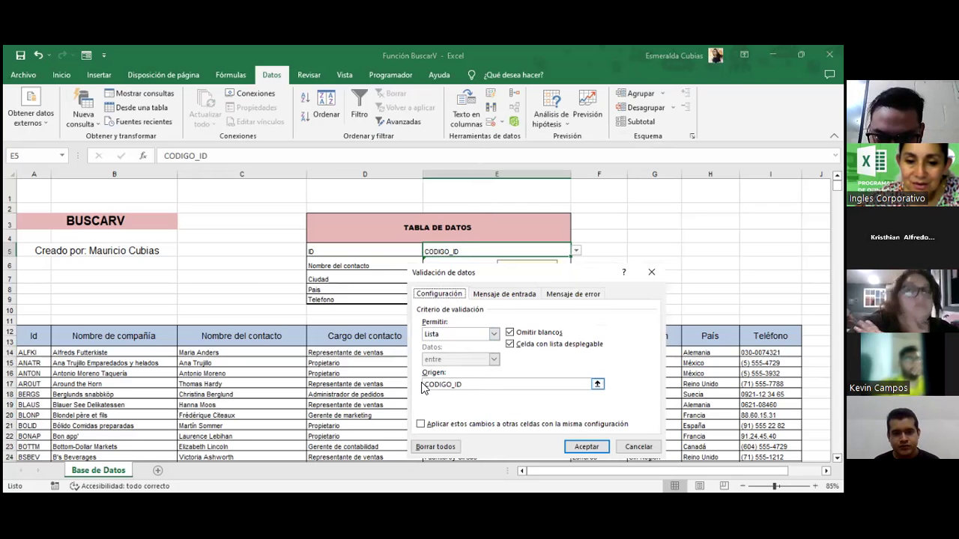
{"action": "scroll", "coordinate": [426, 386], "scroll_direction": "down", "scroll_amount": 4}
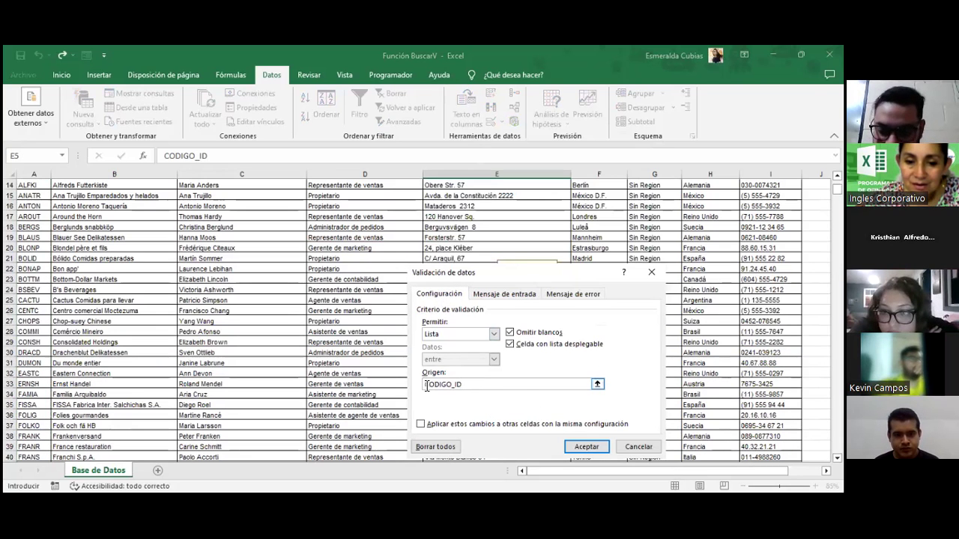
{"action": "type", "text": "="}
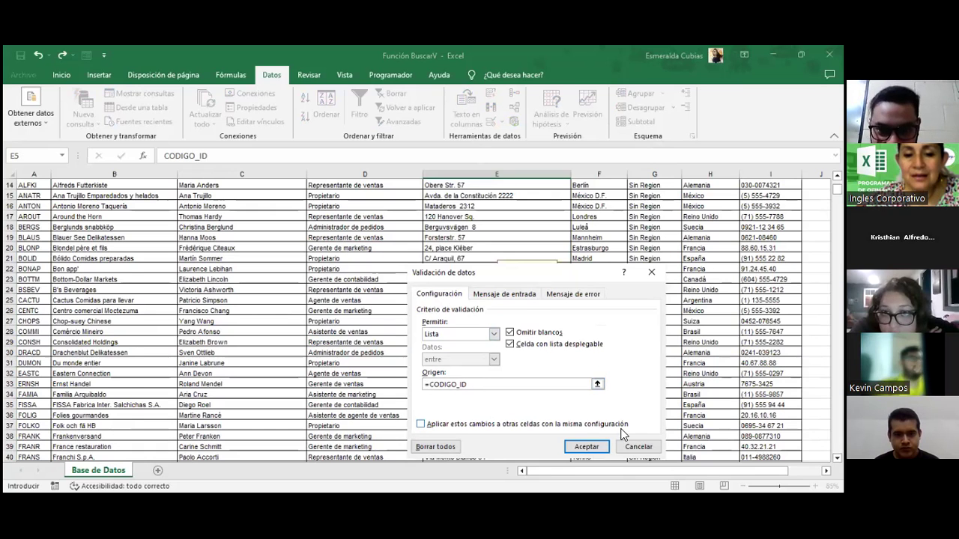
{"action": "left_click", "coordinate": [586, 446]}
{"action": "scroll", "coordinate": [538, 381], "scroll_direction": "up", "scroll_amount": 2}
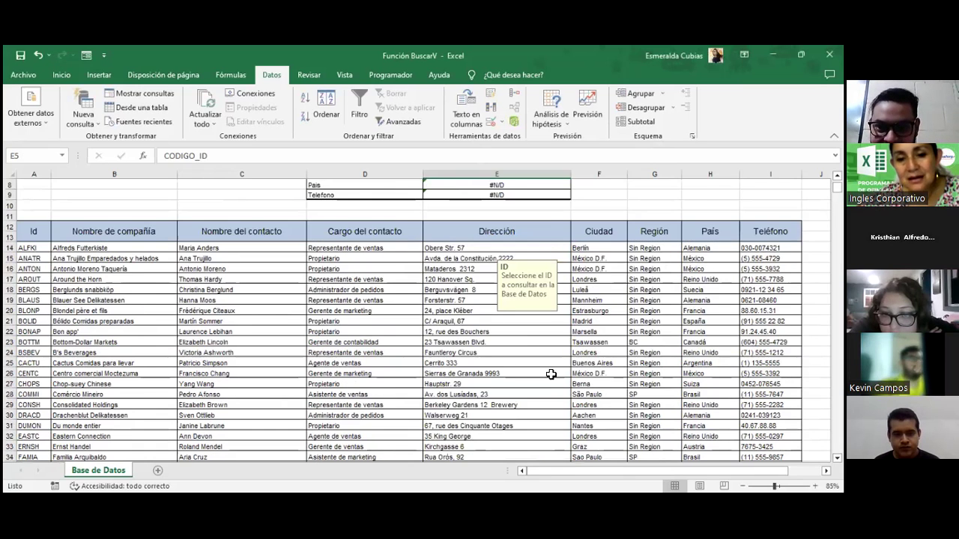
{"action": "scroll", "coordinate": [546, 367], "scroll_direction": "up", "scroll_amount": 3}
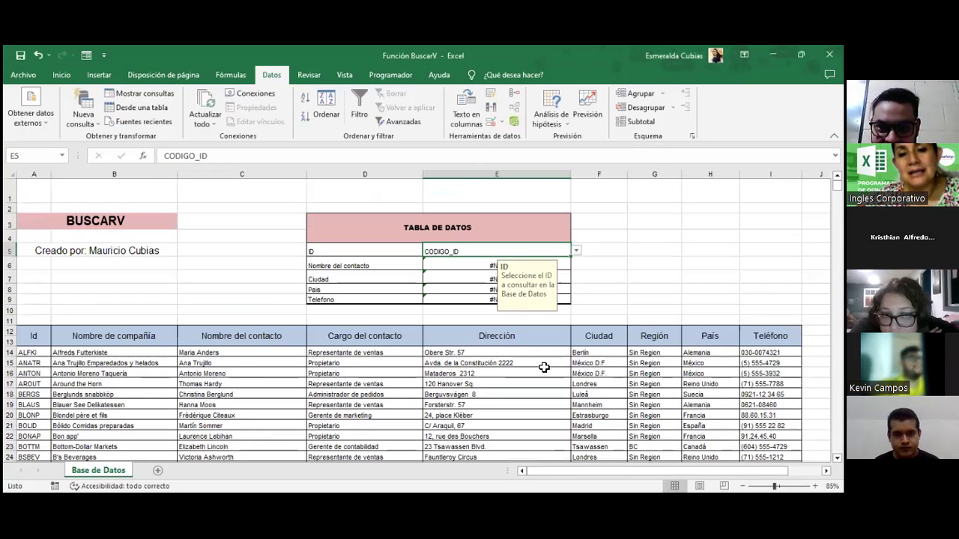
Choose another ID from E5's dropdown list to refill the contact fields
{"action": "left_click", "coordinate": [576, 252]}
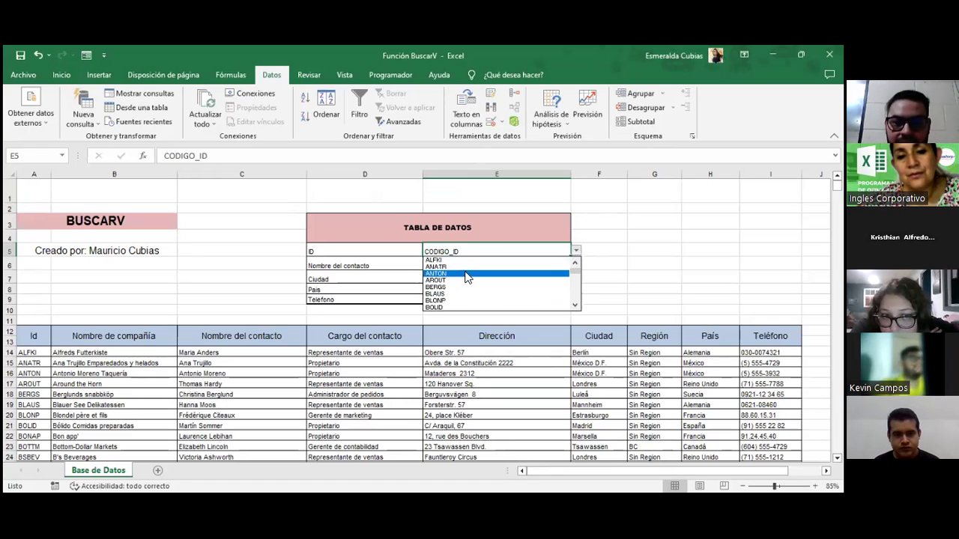
{"action": "left_click", "coordinate": [451, 290]}
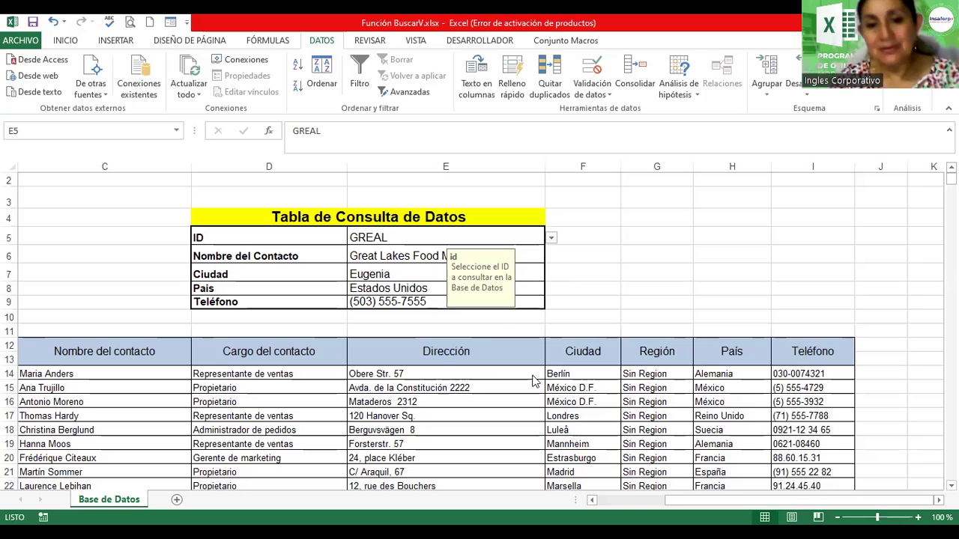
Turn on Filtro for the contact database headers
{"action": "left_click", "coordinate": [442, 358]}
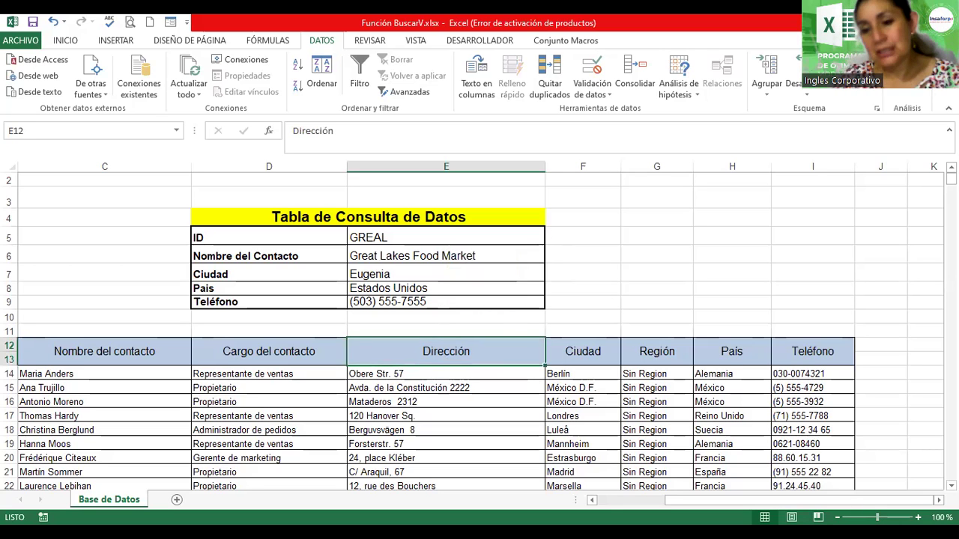
{"action": "scroll", "coordinate": [304, 176], "scroll_direction": "down", "scroll_amount": 2, "text": "ctrl"}
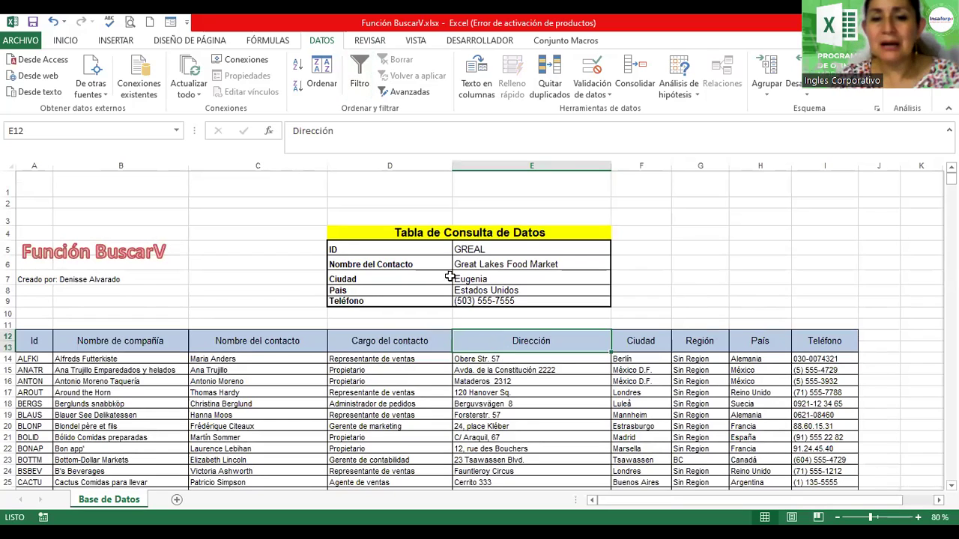
{"action": "left_click", "coordinate": [379, 341]}
{"action": "left_click", "coordinate": [288, 337]}
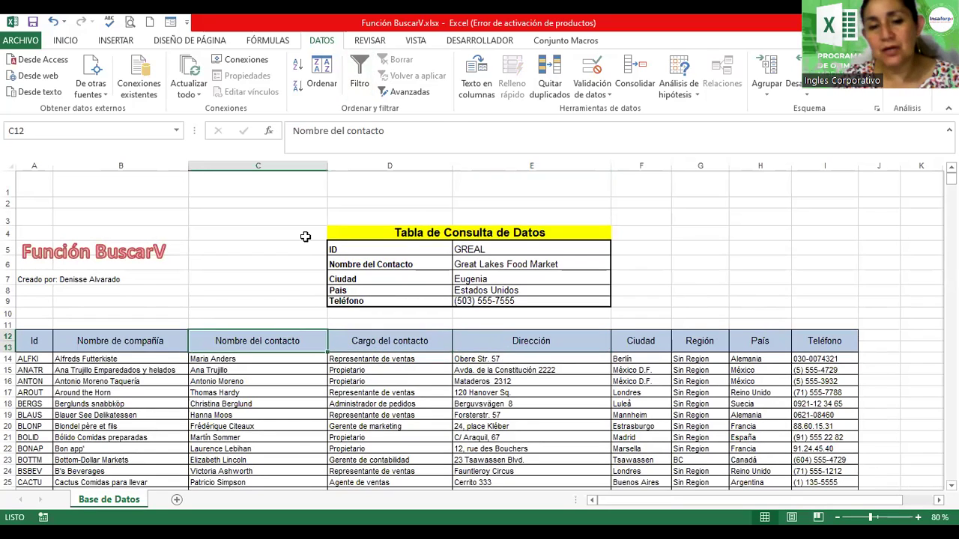
{"action": "left_click", "coordinate": [360, 75]}
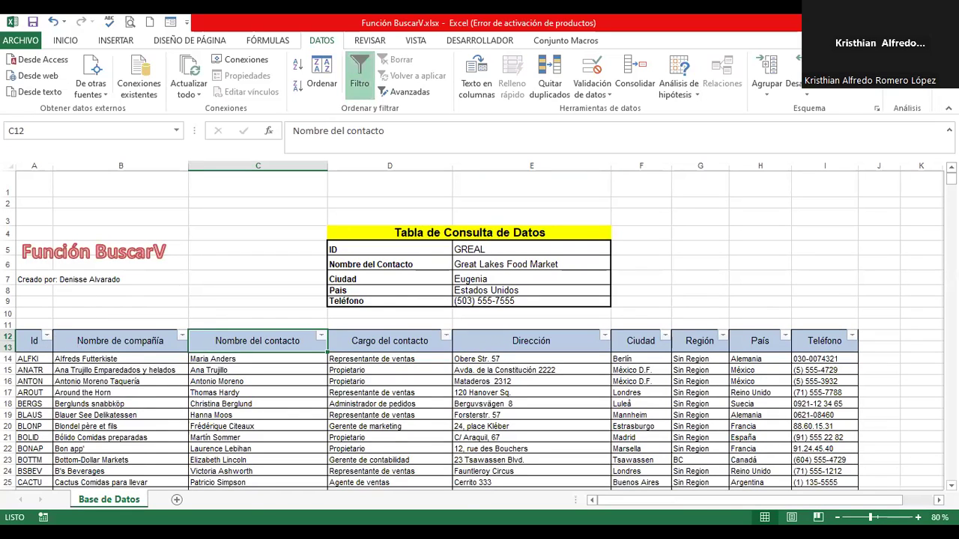
{"action": "scroll", "coordinate": [480, 330], "scroll_direction": "up", "scroll_amount": 2, "text": "ctrl"}
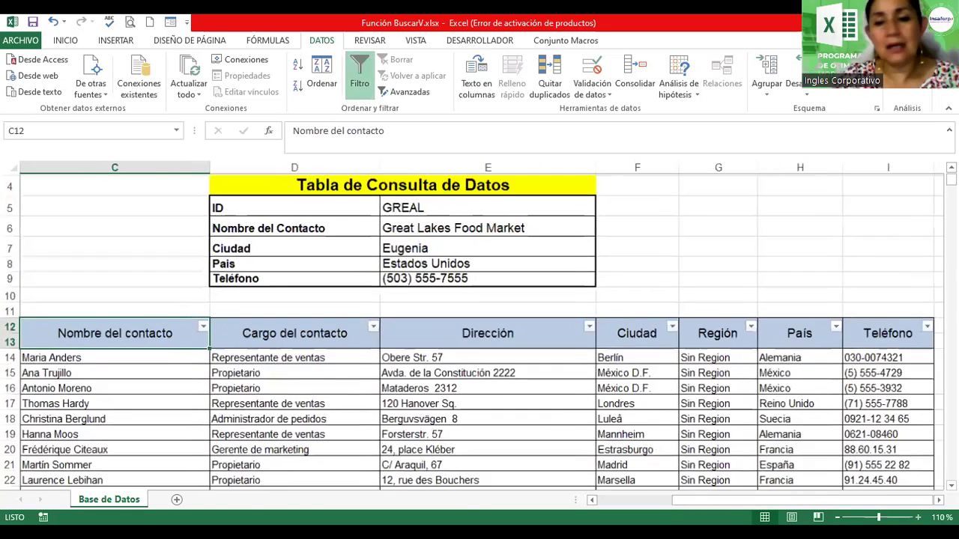
{"action": "left_click_drag", "start_coordinate": [819, 500], "coordinate": [744, 500]}
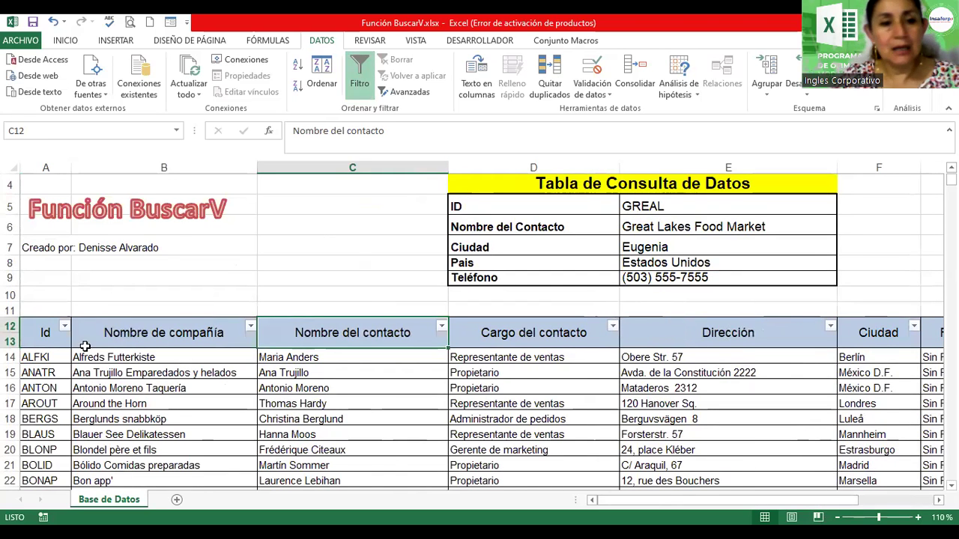
Filter the Id column to ANTON only, then select the lookup table's labels and values
{"action": "left_click", "coordinate": [63, 327]}
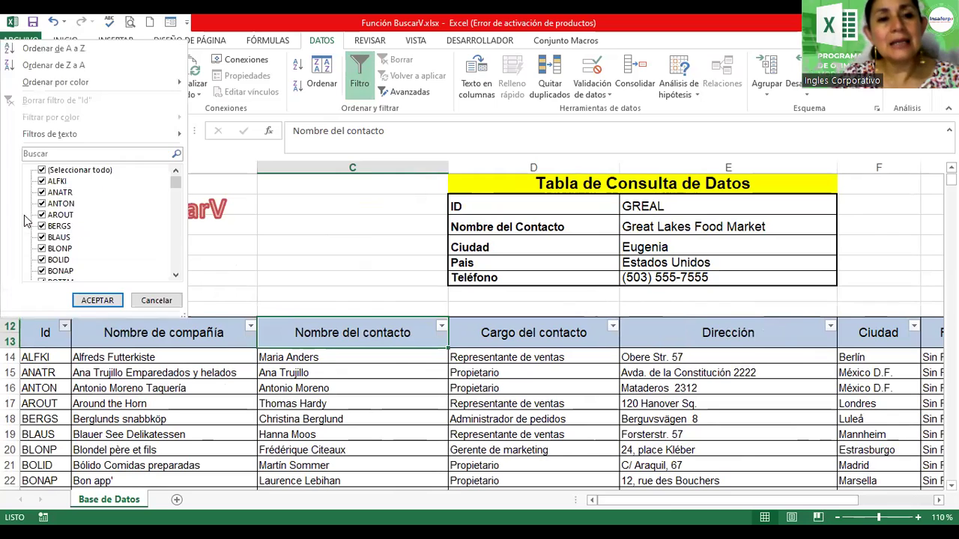
{"action": "left_click", "coordinate": [42, 171]}
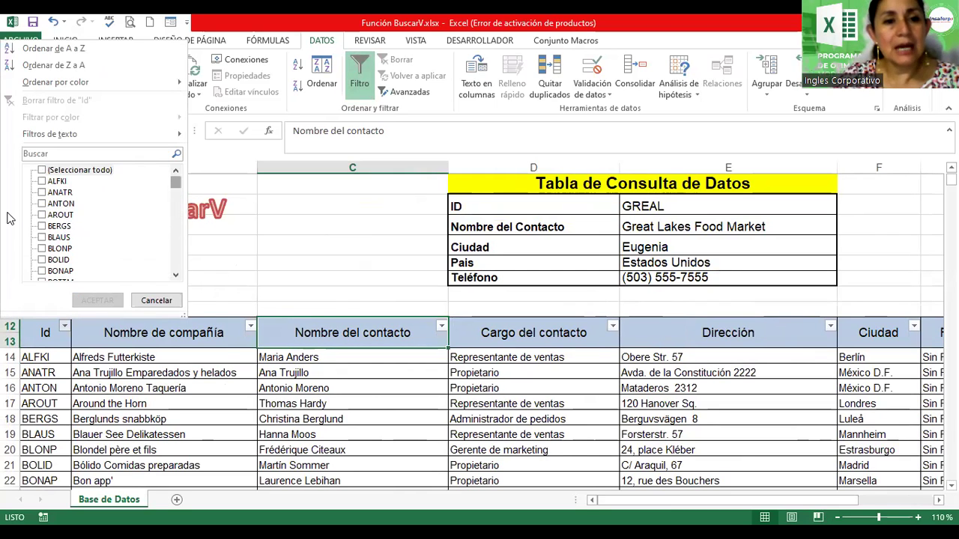
{"action": "left_click", "coordinate": [42, 204]}
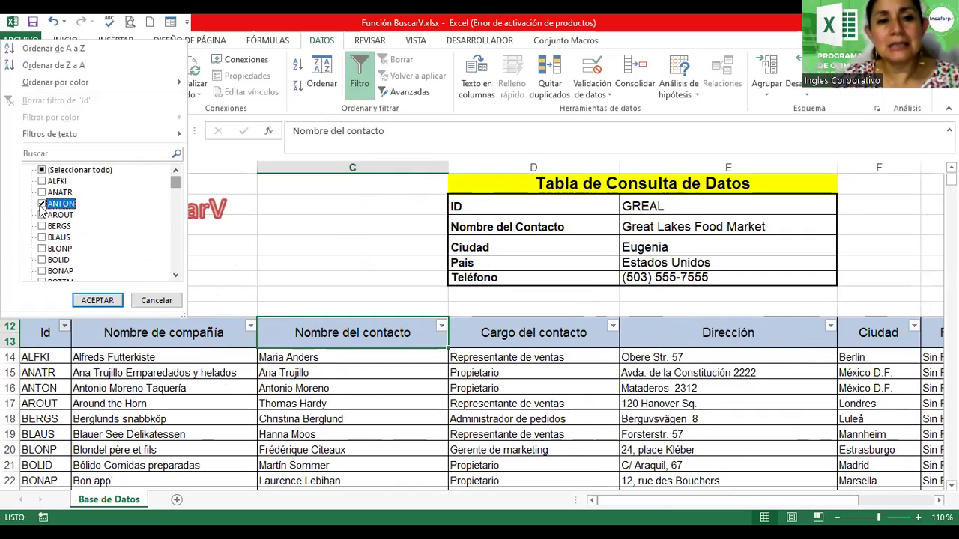
{"action": "left_click", "coordinate": [98, 299]}
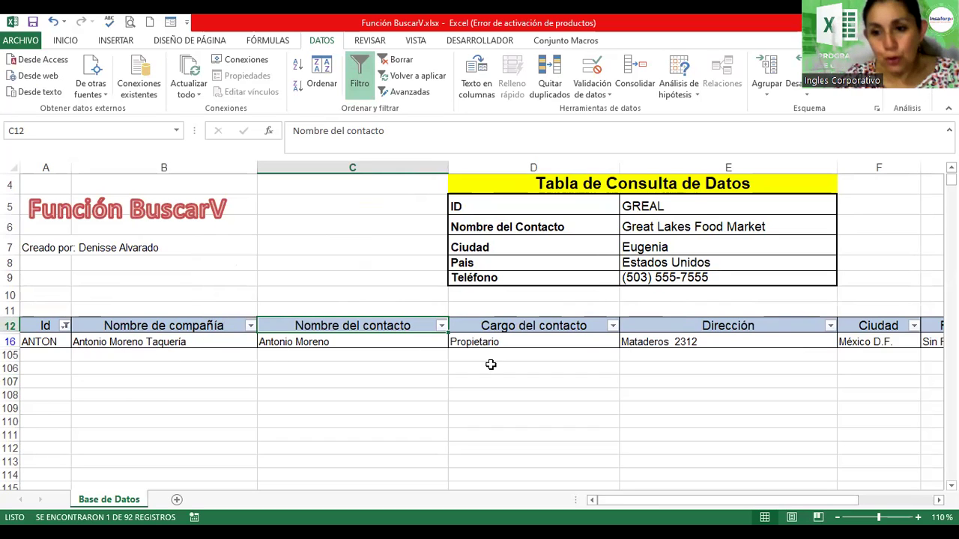
{"action": "left_click_drag", "start_coordinate": [613, 503], "coordinate": [788, 513]}
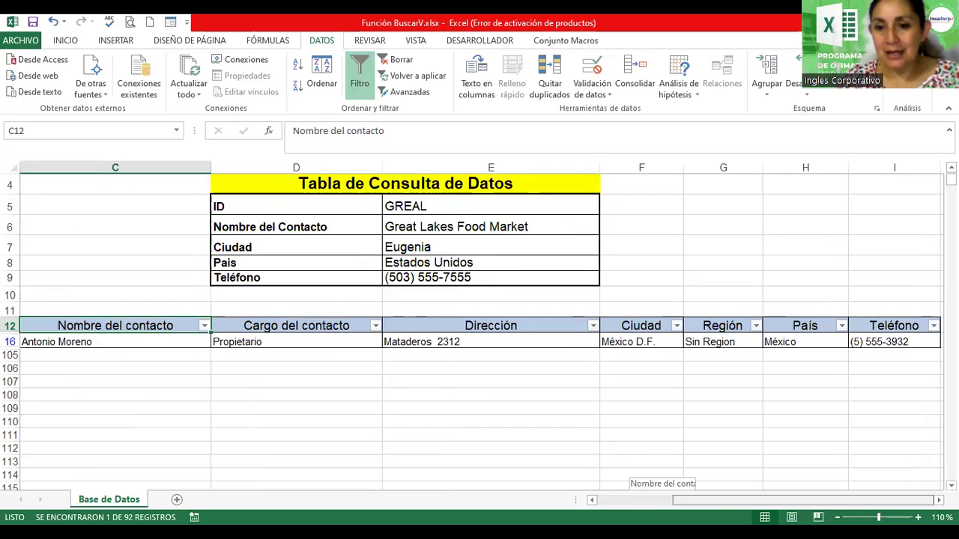
{"action": "left_click_drag", "start_coordinate": [696, 507], "coordinate": [617, 504]}
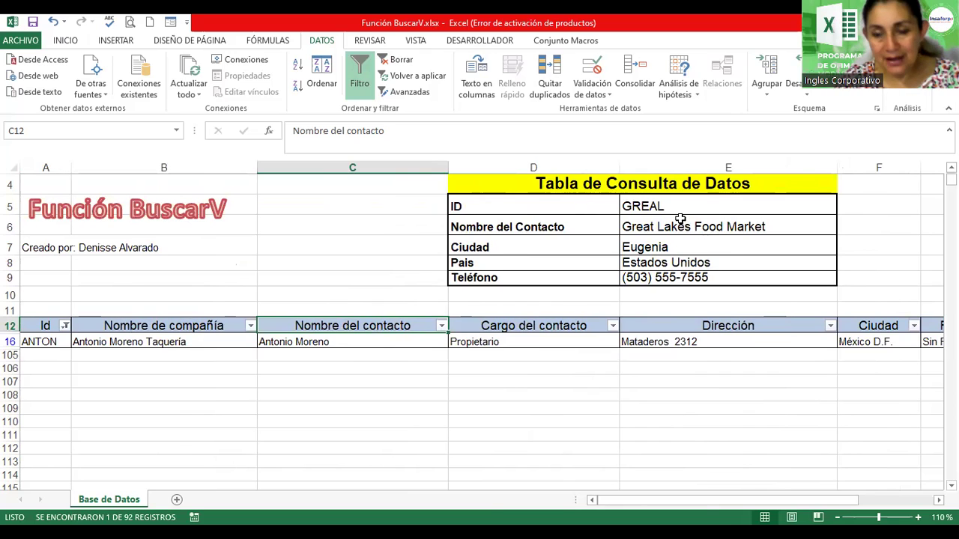
{"action": "left_click_drag", "start_coordinate": [591, 202], "coordinate": [673, 277]}
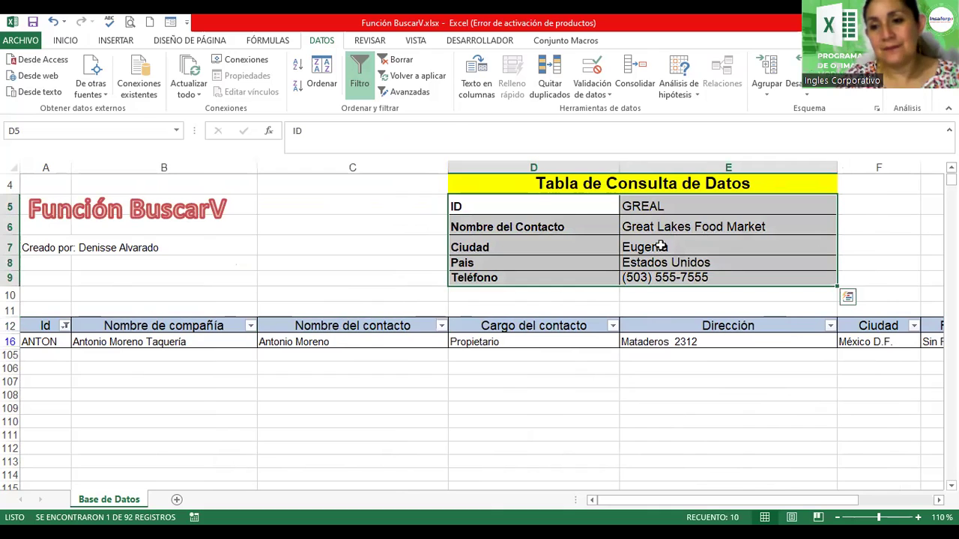
Check the E6 name formula, then choose HUNGO from the E5 ID dropdown
{"action": "left_click", "coordinate": [655, 223]}
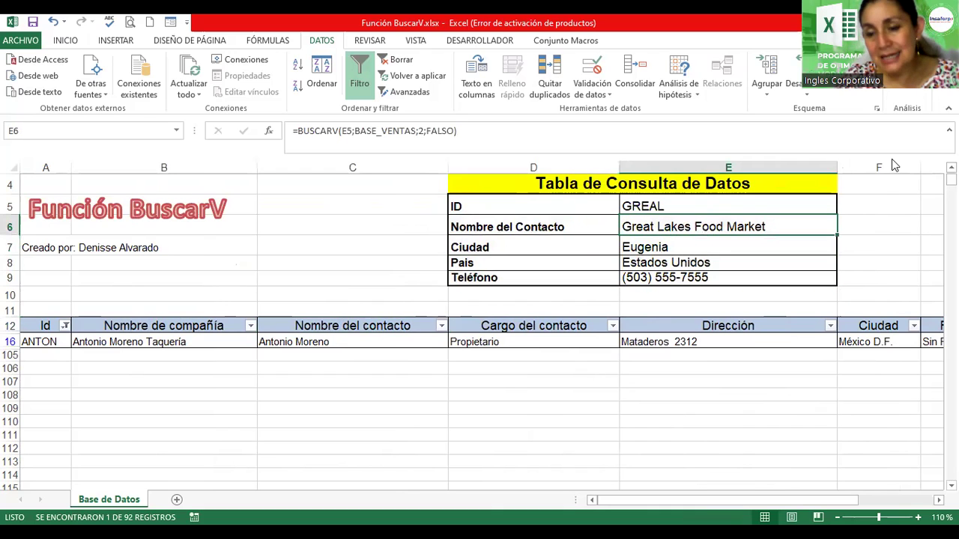
{"action": "left_click", "coordinate": [648, 208]}
{"action": "left_click", "coordinate": [842, 210]}
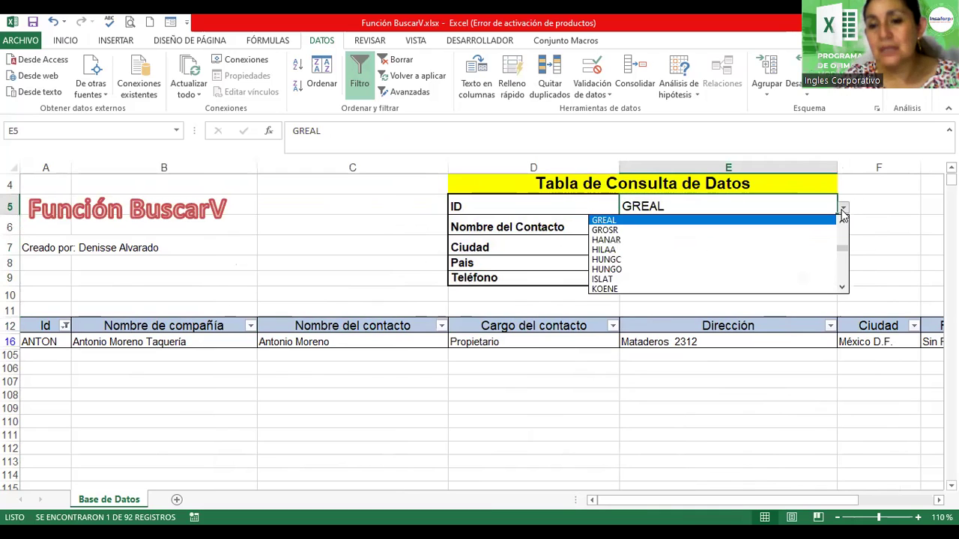
{"action": "left_click", "coordinate": [700, 270]}
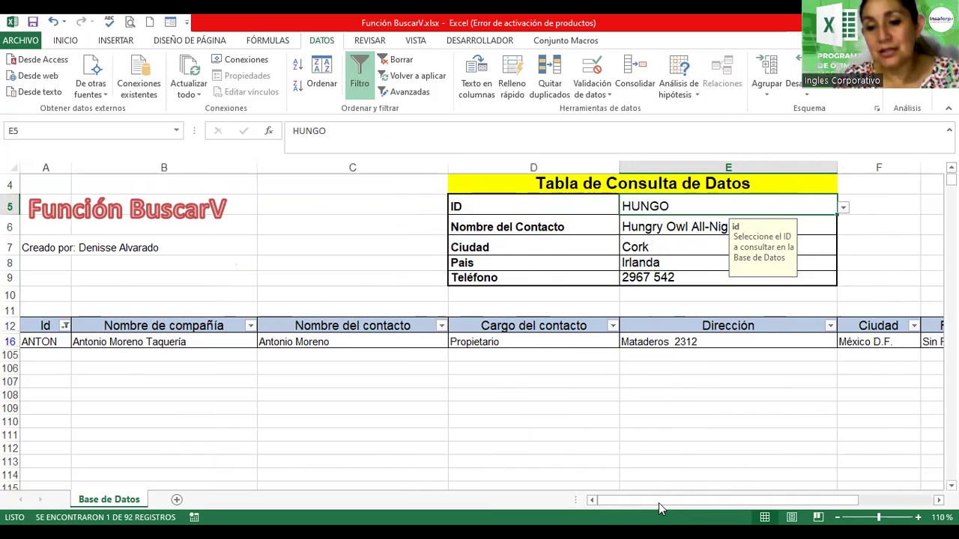
Inspect the E7 city BUSCARV formula and select the Tabla de Consulta de Datos title
{"action": "left_click_drag", "start_coordinate": [660, 501], "coordinate": [770, 503]}
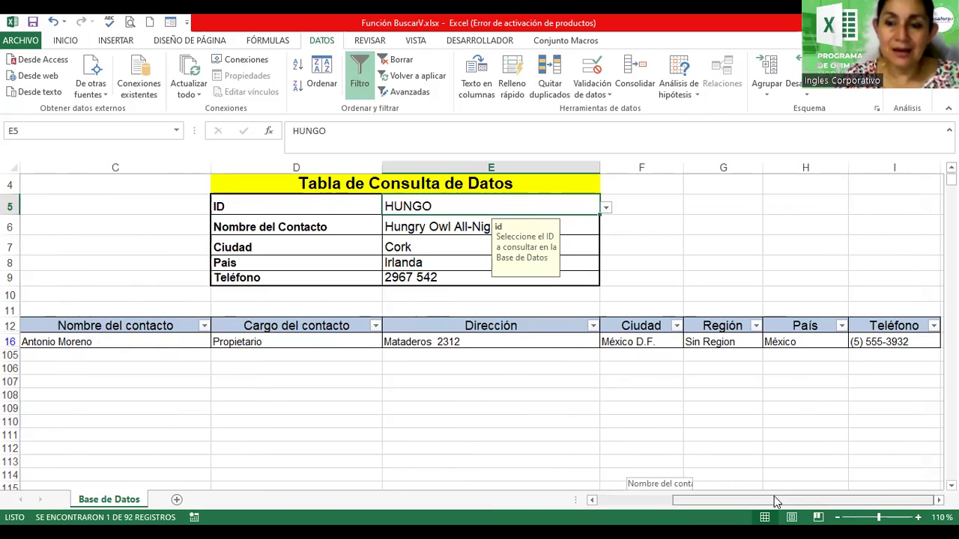
{"action": "left_click_drag", "start_coordinate": [774, 497], "coordinate": [600, 501]}
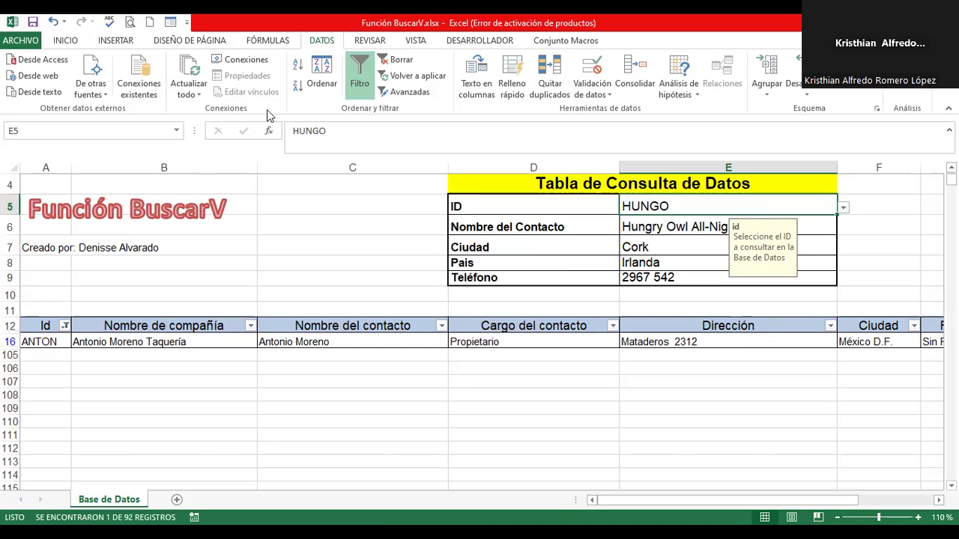
{"action": "left_click", "coordinate": [651, 246]}
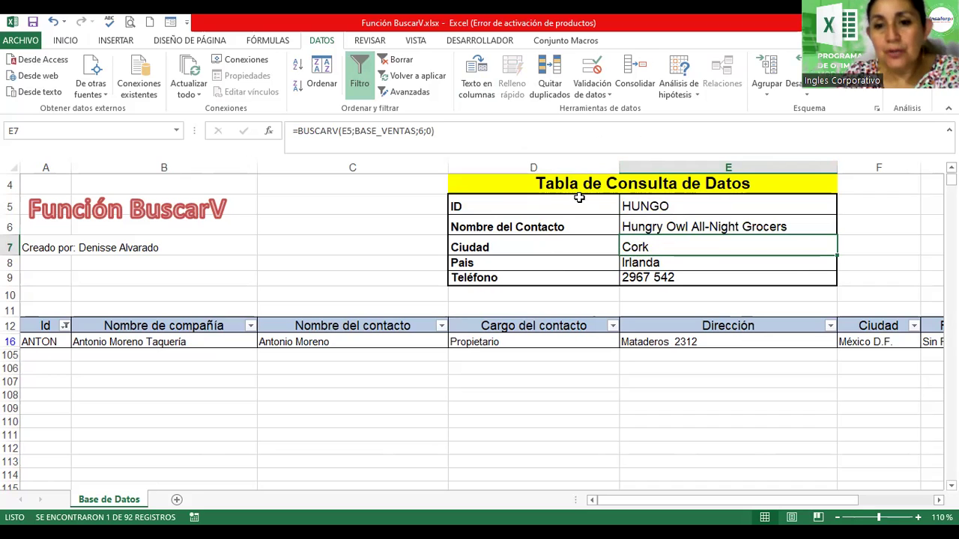
{"action": "left_click", "coordinate": [523, 184]}
Add a new Hoja1 sheet before Base de Datos and pick F3 as the paste spot
{"action": "key", "text": "ctrl+c"}
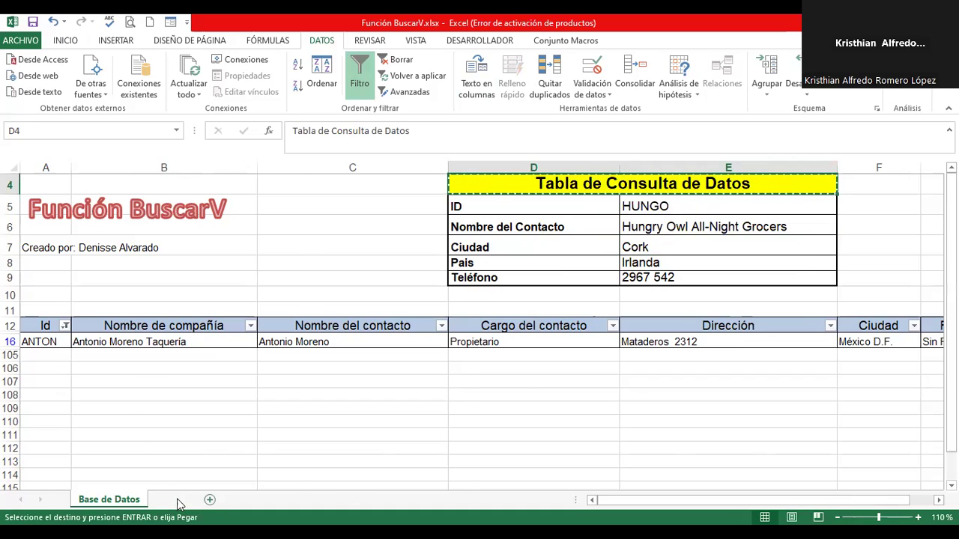
{"action": "left_click", "coordinate": [177, 500]}
{"action": "left_click_drag", "start_coordinate": [83, 506], "coordinate": [84, 507]}
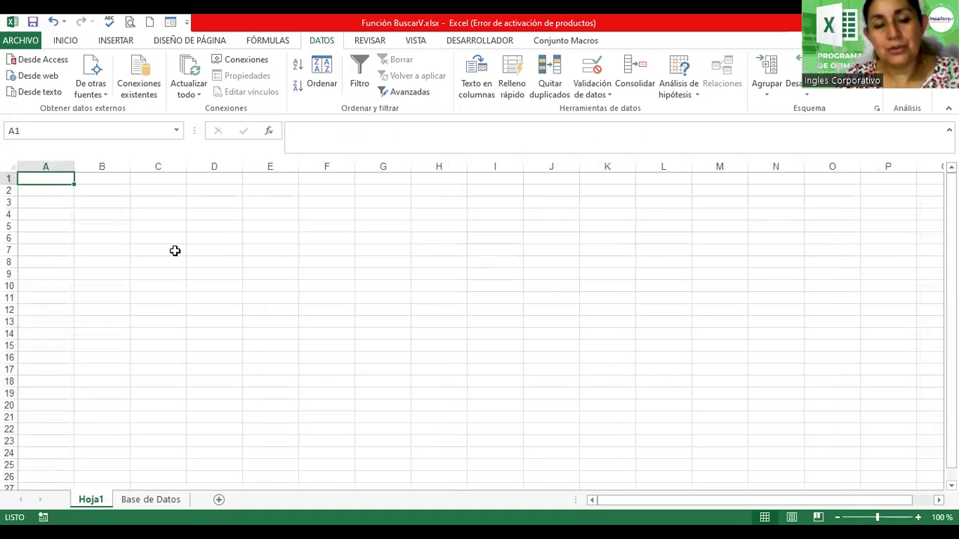
{"action": "left_click", "coordinate": [334, 205]}
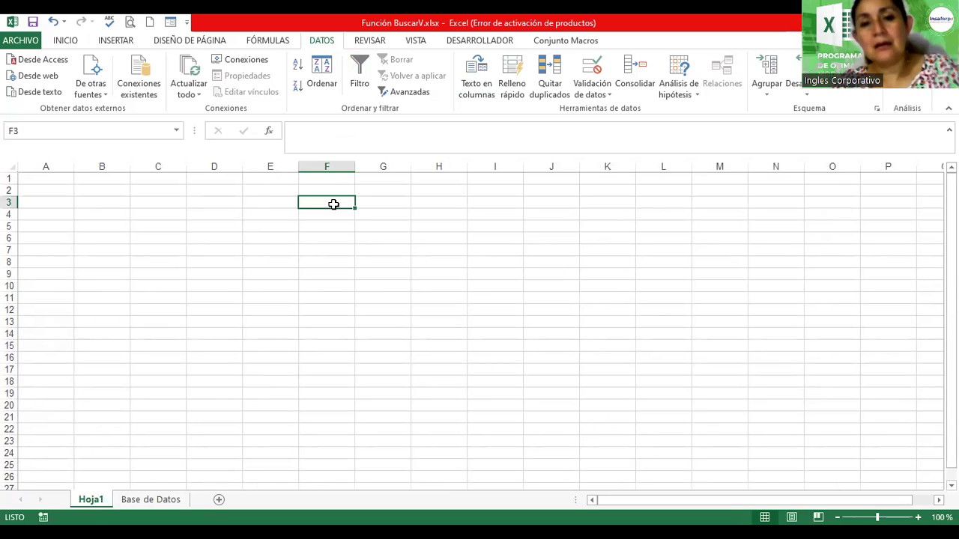
Copy the whole lookup table from Base de Datos to Hoja1 F3 and autofit columns F and G
{"action": "left_click", "coordinate": [151, 501]}
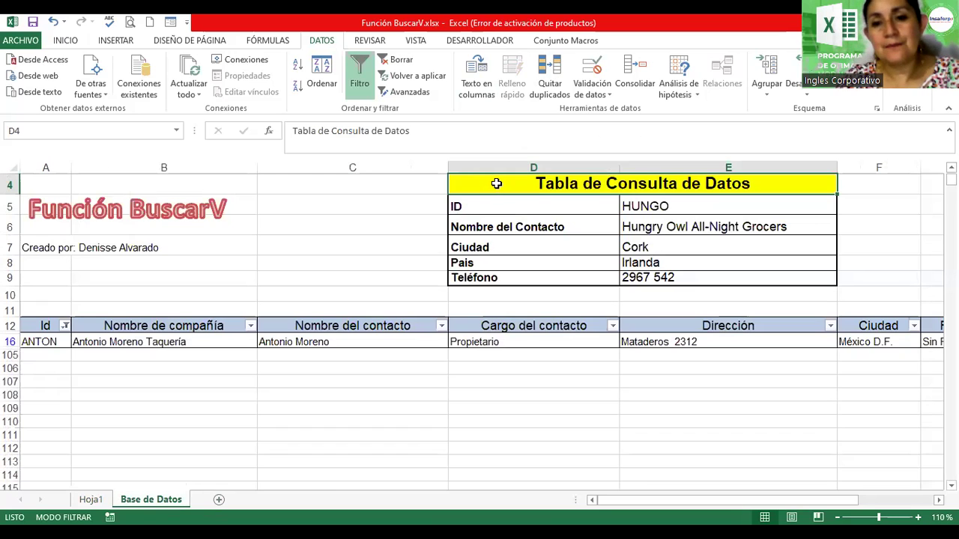
{"action": "left_click_drag", "start_coordinate": [495, 184], "coordinate": [503, 278]}
{"action": "key", "text": "ctrl+c"}
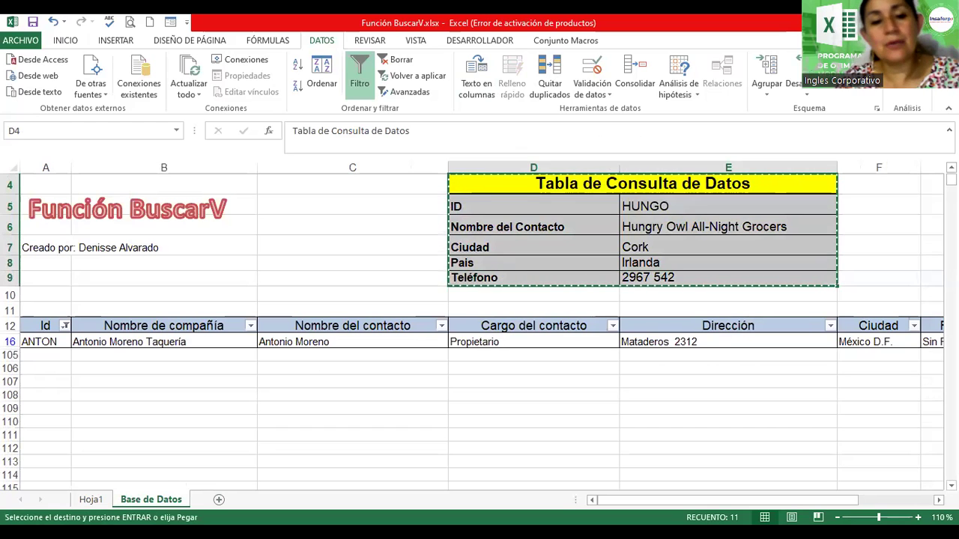
{"action": "left_click", "coordinate": [93, 500]}
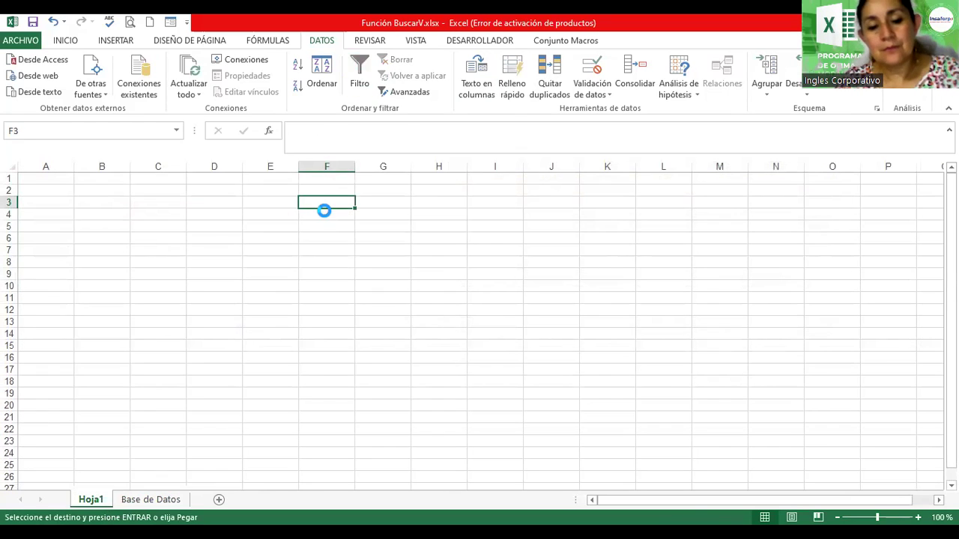
{"action": "key", "text": "ctrl+v"}
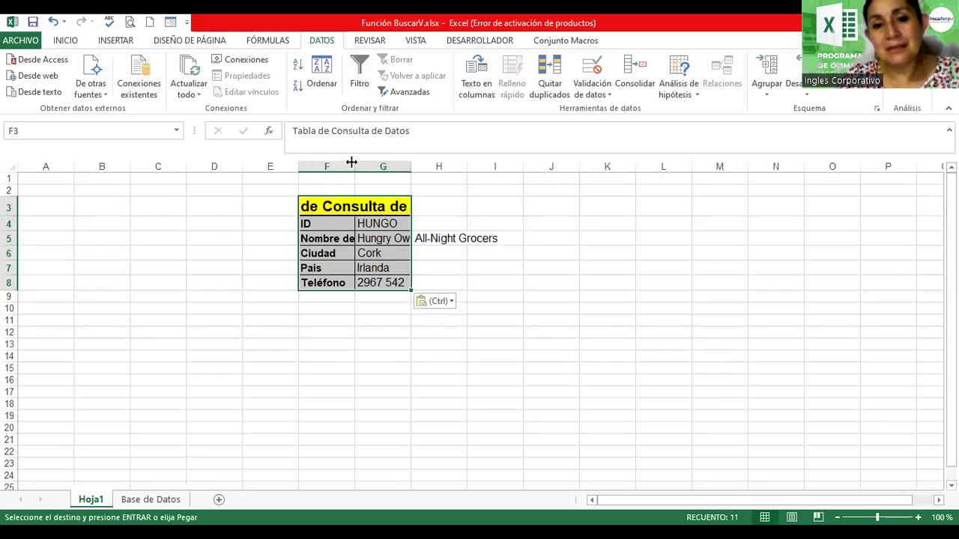
{"action": "double_click", "coordinate": [355, 165]}
{"action": "double_click", "coordinate": [469, 164]}
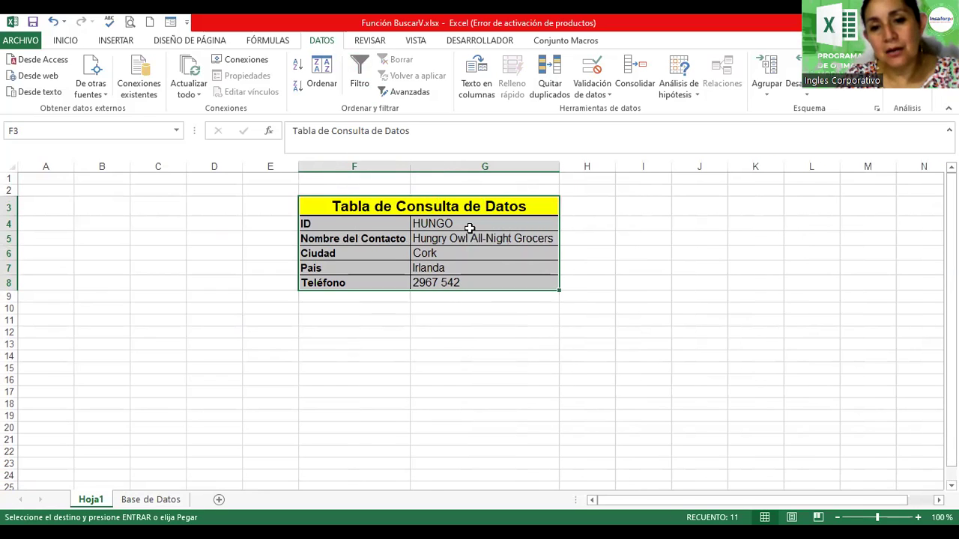
In the copied table, set the G4 ID to LAUGB and then to LONEP
{"action": "left_click", "coordinate": [470, 226]}
{"action": "left_click", "coordinate": [566, 224]}
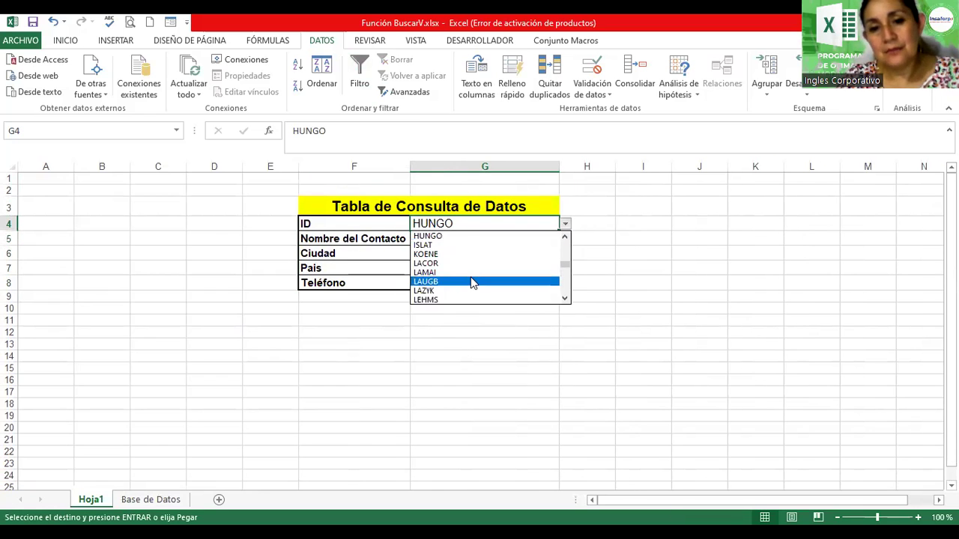
{"action": "left_click", "coordinate": [475, 281]}
{"action": "left_click", "coordinate": [566, 224]}
{"action": "left_click", "coordinate": [513, 289]}
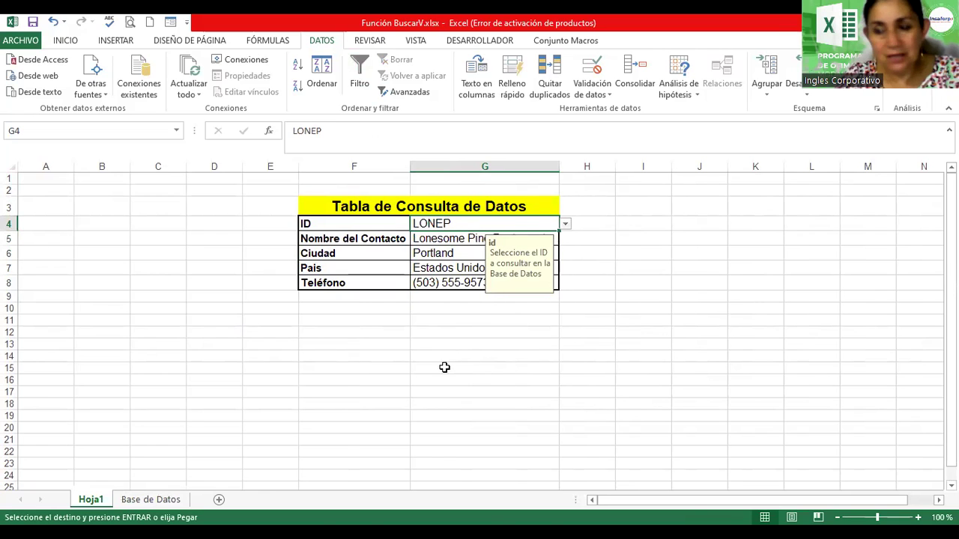
{"action": "left_click", "coordinate": [620, 368]}
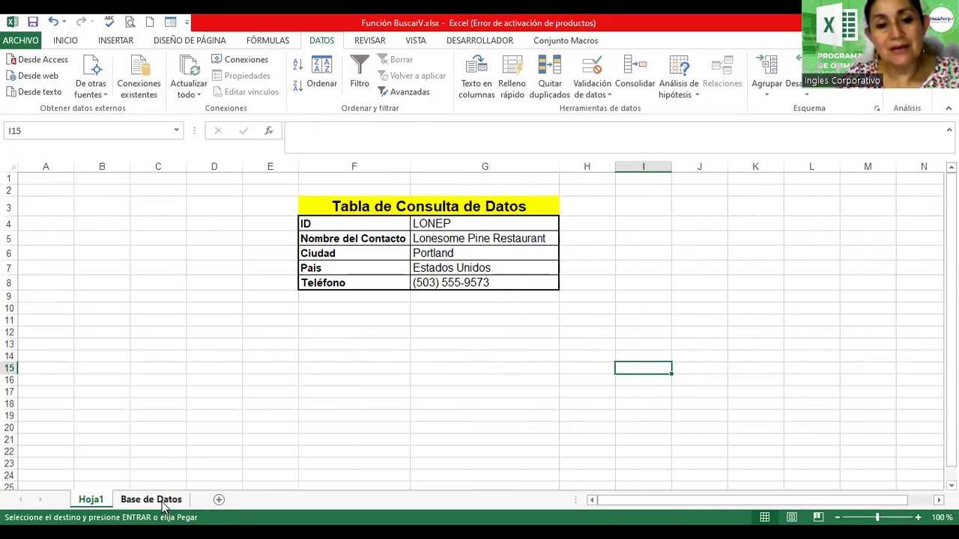
Cancel the pending copy on Base de Datos, then show the G4 ID list on Hoja1
{"action": "left_click", "coordinate": [164, 504]}
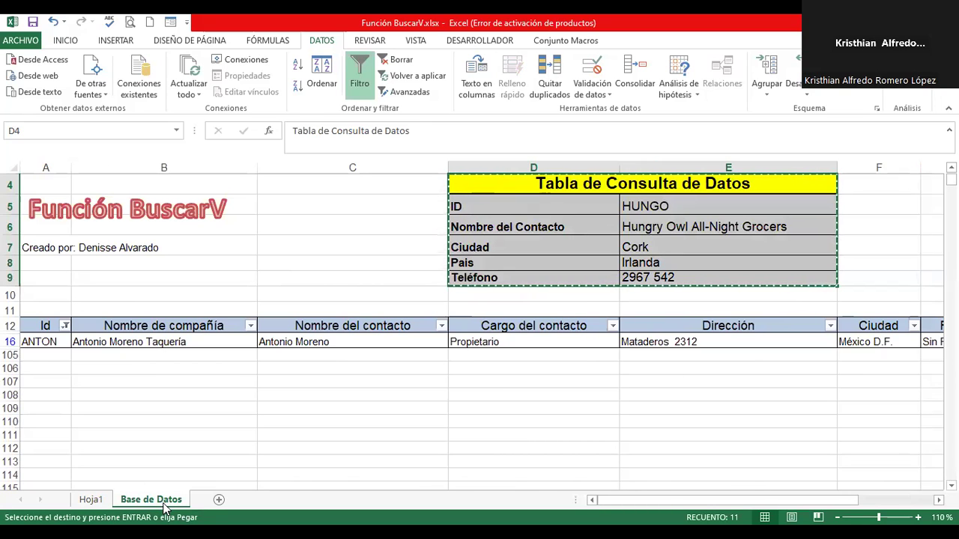
{"action": "key", "text": "Escape"}
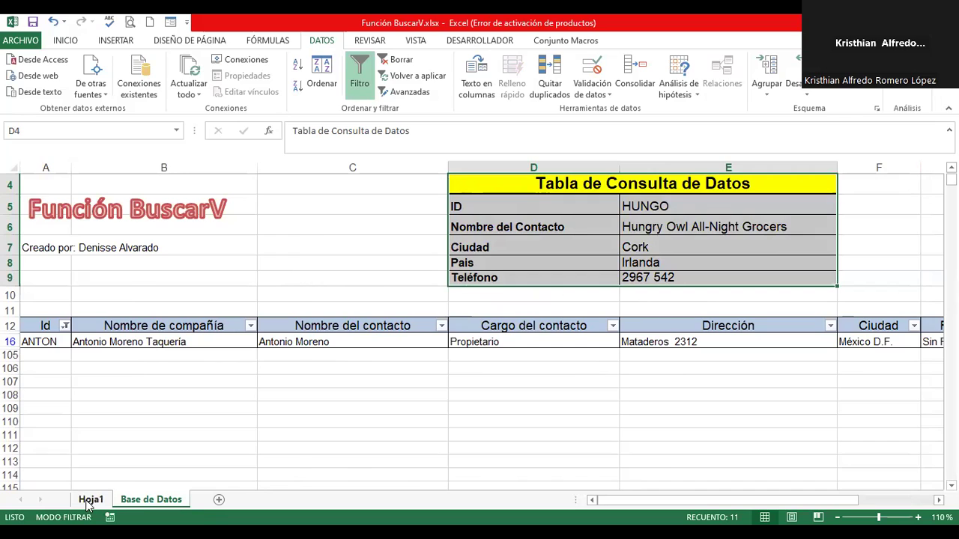
{"action": "left_click", "coordinate": [91, 500]}
{"action": "left_click", "coordinate": [494, 223]}
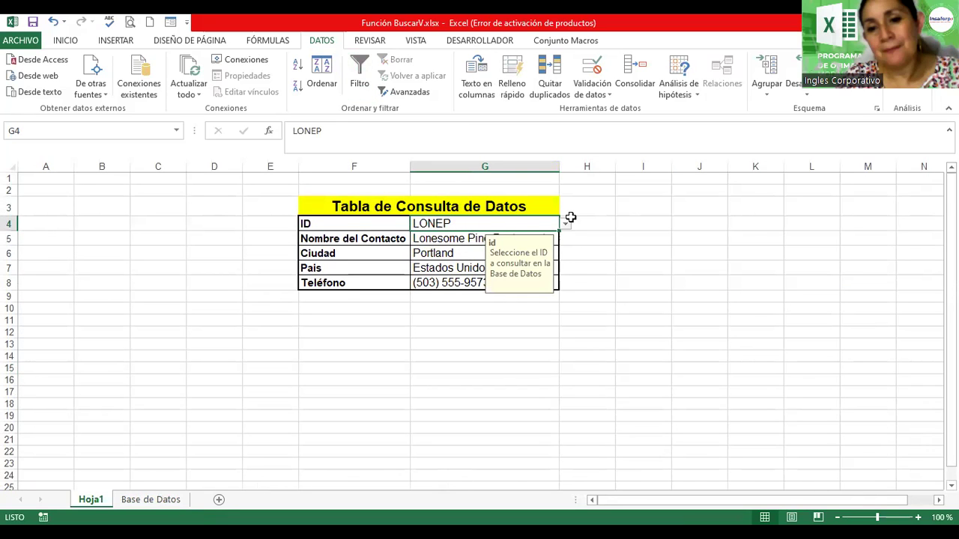
{"action": "left_click", "coordinate": [565, 223]}
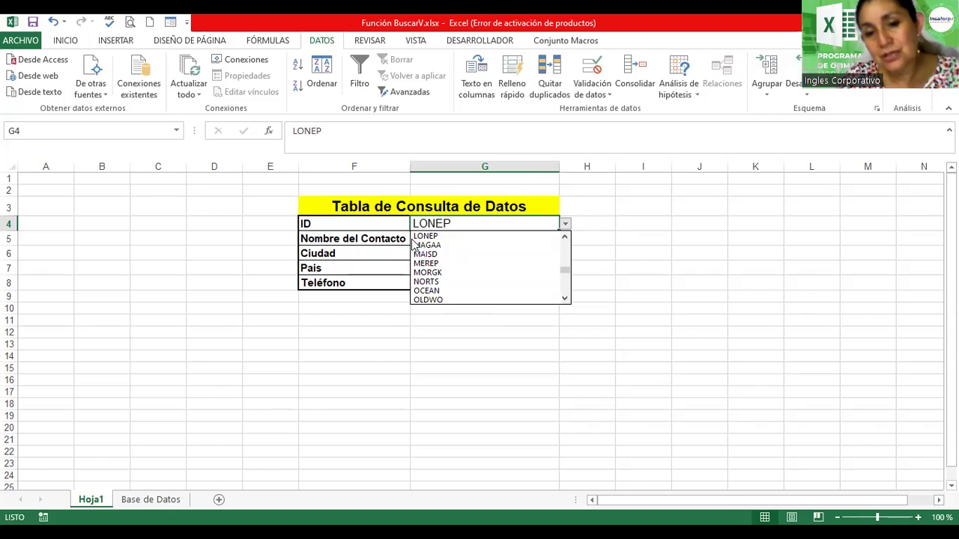
Set the G4 ID to MORGK, then PERIC, and return to the Base de Datos sheet
{"action": "key", "text": "Escape"}
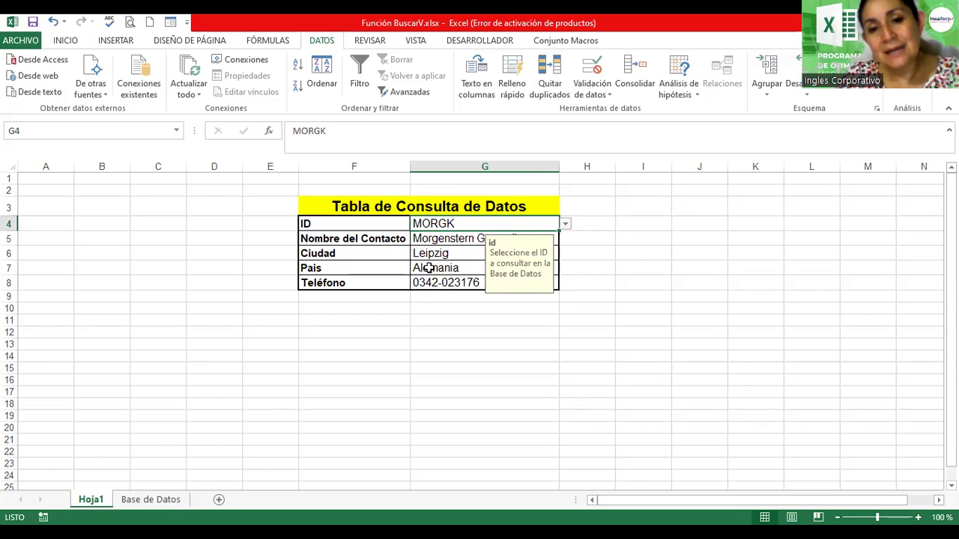
{"action": "left_click", "coordinate": [598, 335]}
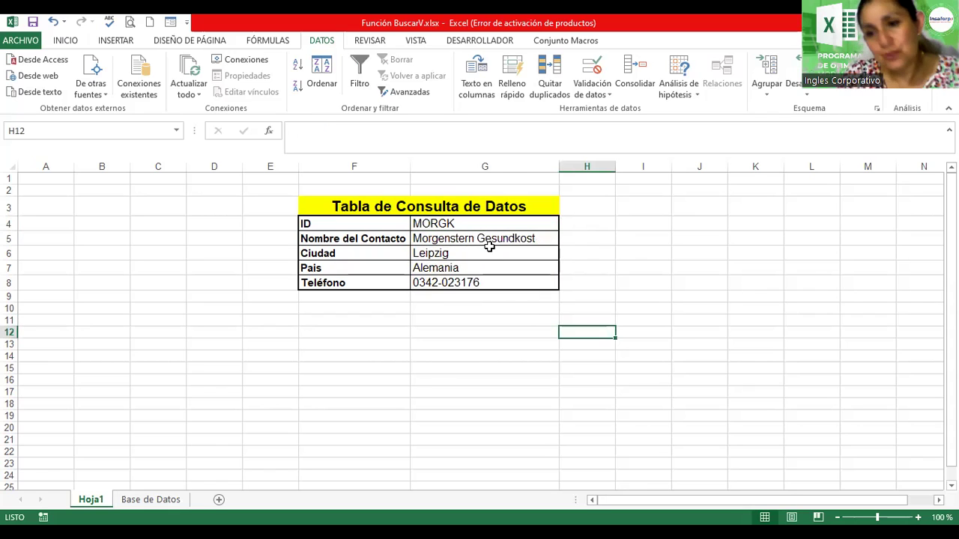
{"action": "left_click", "coordinate": [501, 223]}
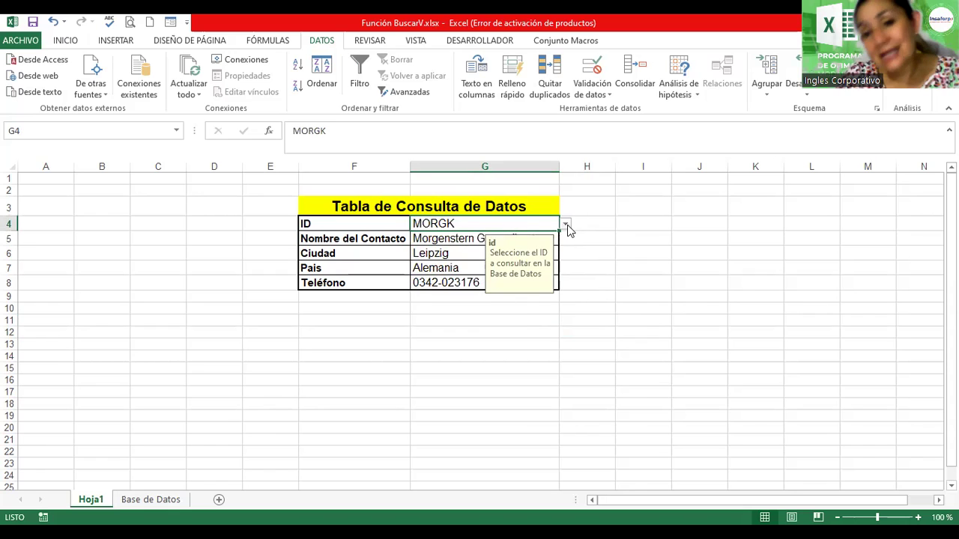
{"action": "left_click", "coordinate": [566, 226]}
{"action": "left_click", "coordinate": [483, 290]}
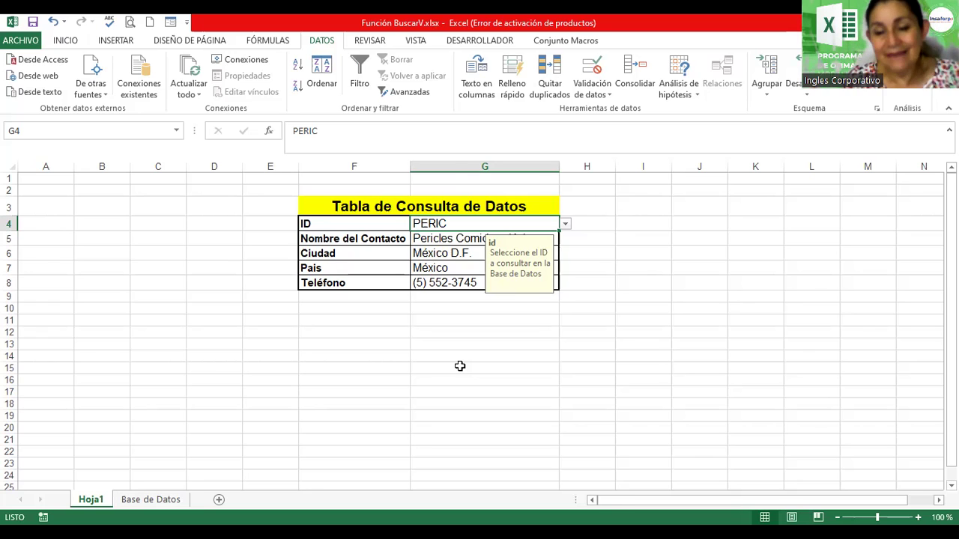
{"action": "left_click", "coordinate": [139, 500]}
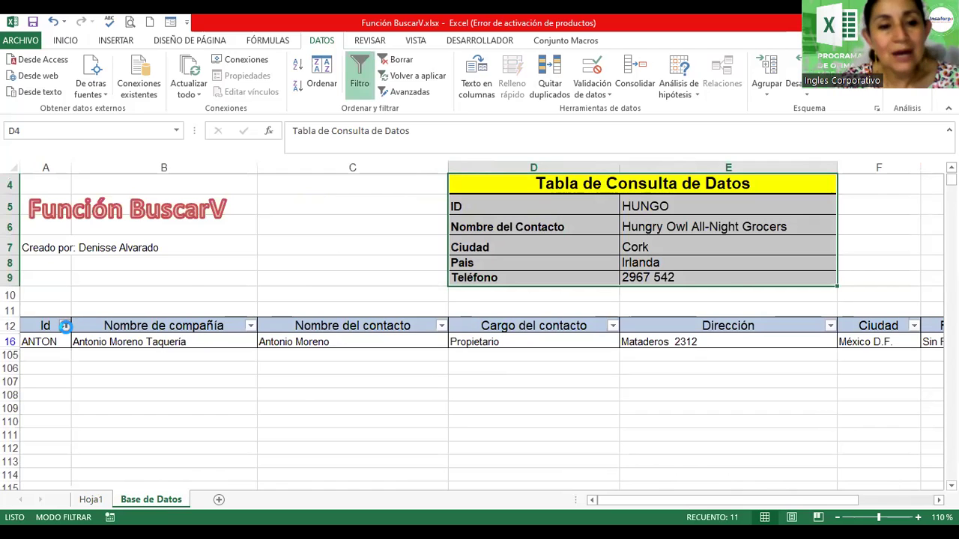
Check (Seleccionar todo) in the Id filter so every customer record is listed
{"action": "left_click", "coordinate": [65, 327]}
{"action": "left_click", "coordinate": [43, 171]}
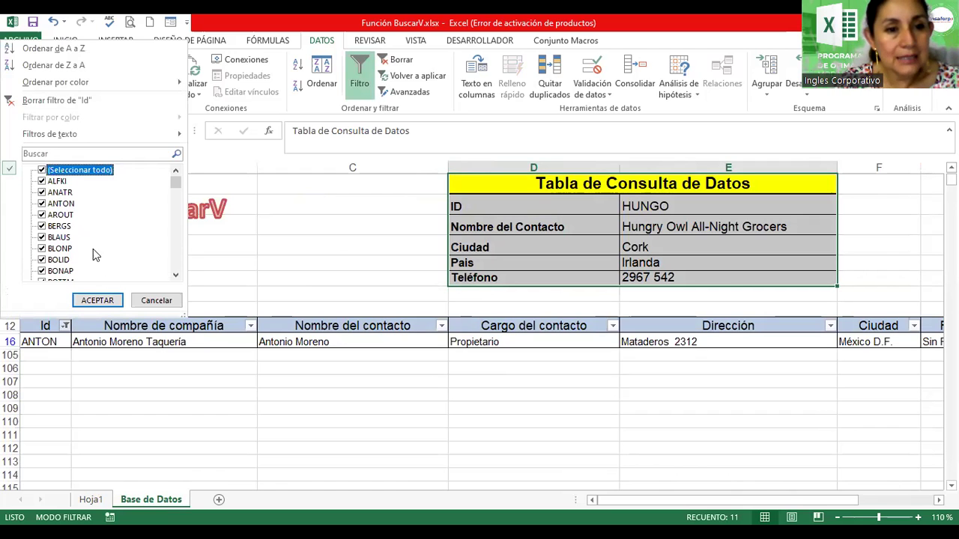
{"action": "left_click", "coordinate": [96, 300]}
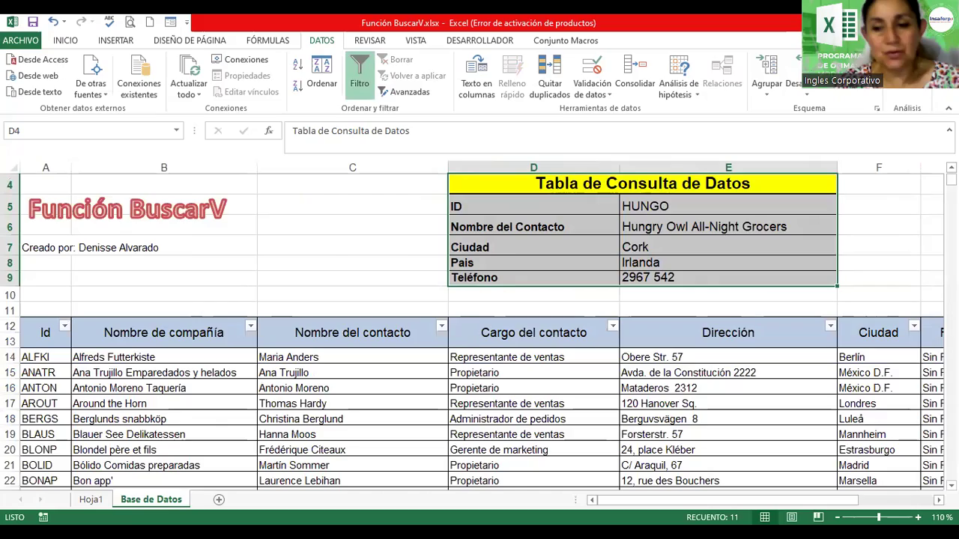
{"action": "scroll", "coordinate": [480, 330], "scroll_direction": "down", "scroll_amount": 1}
{"action": "scroll", "coordinate": [479, 329], "scroll_direction": "down", "scroll_amount": 1}
{"action": "scroll", "coordinate": [479, 330], "scroll_direction": "down", "scroll_amount": 2}
{"action": "scroll", "coordinate": [479, 330], "scroll_direction": "down", "scroll_amount": 3}
{"action": "scroll", "coordinate": [480, 330], "scroll_direction": "down", "scroll_amount": 2}
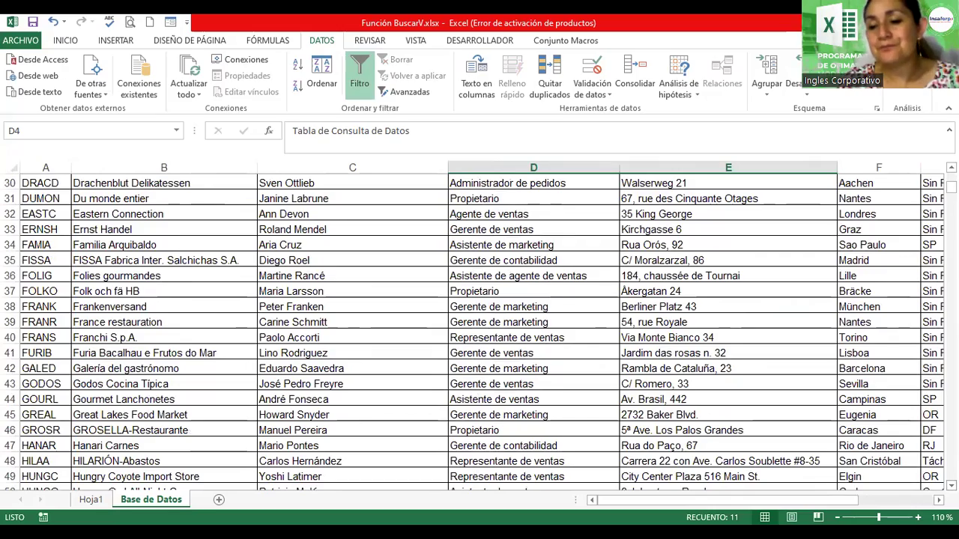
Scroll through the full unfiltered customer list and back to the top
{"action": "scroll", "coordinate": [480, 330], "scroll_direction": "down", "scroll_amount": 1}
{"action": "scroll", "coordinate": [479, 330], "scroll_direction": "down", "scroll_amount": 1}
{"action": "scroll", "coordinate": [480, 329], "scroll_direction": "down", "scroll_amount": 1}
{"action": "scroll", "coordinate": [480, 329], "scroll_direction": "down", "scroll_amount": 1}
{"action": "scroll", "coordinate": [480, 330], "scroll_direction": "down", "scroll_amount": 1}
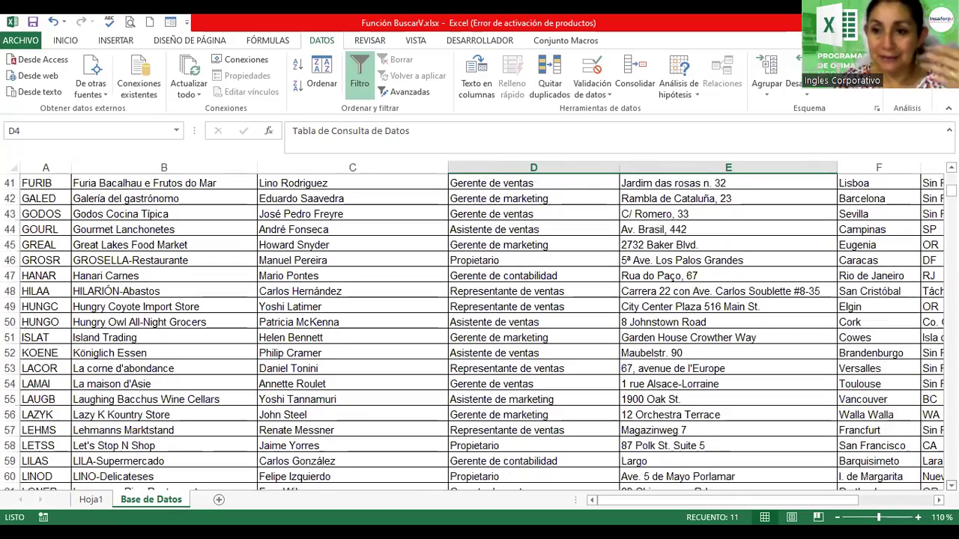
{"action": "scroll", "coordinate": [479, 330], "scroll_direction": "down", "scroll_amount": 1}
{"action": "scroll", "coordinate": [479, 330], "scroll_direction": "down", "scroll_amount": 1}
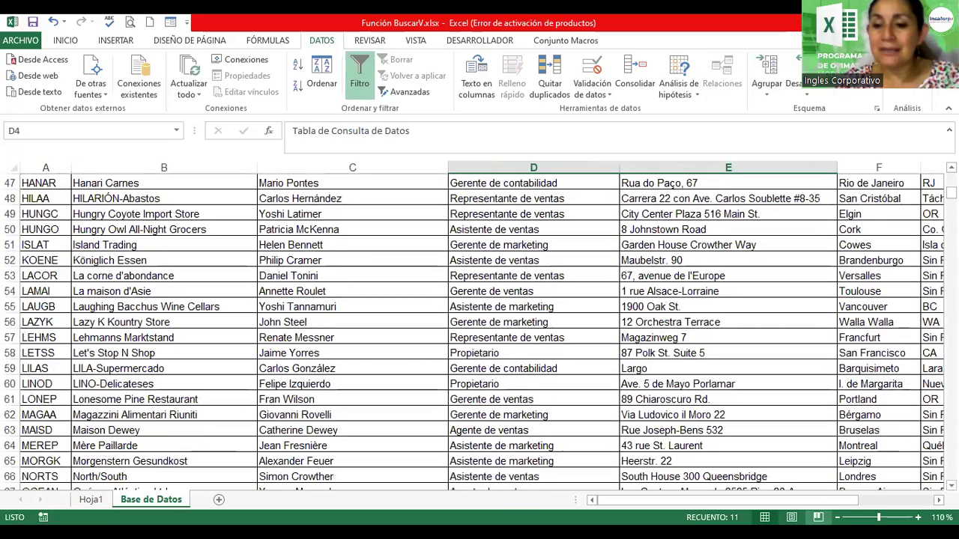
{"action": "left_click_drag", "start_coordinate": [829, 503], "coordinate": [907, 504]}
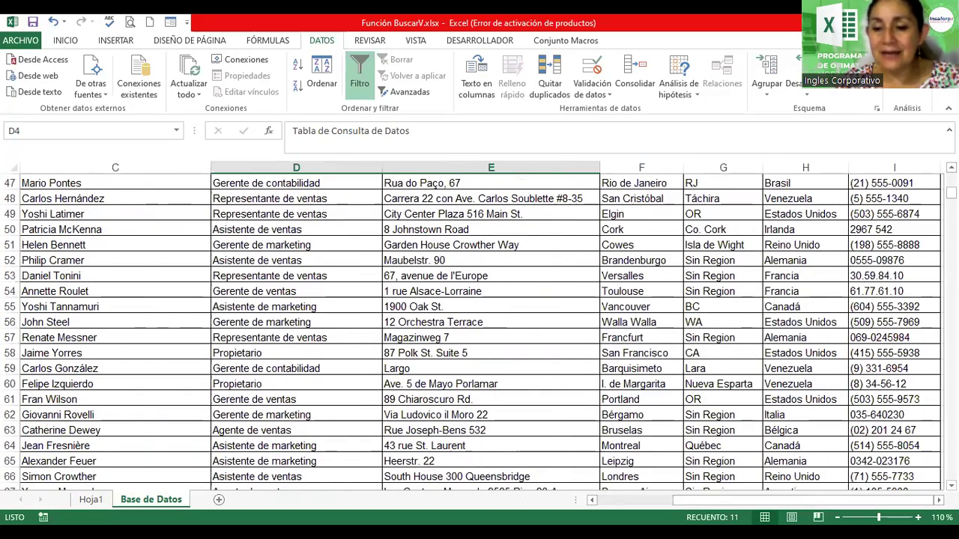
{"action": "left_click", "coordinate": [938, 500]}
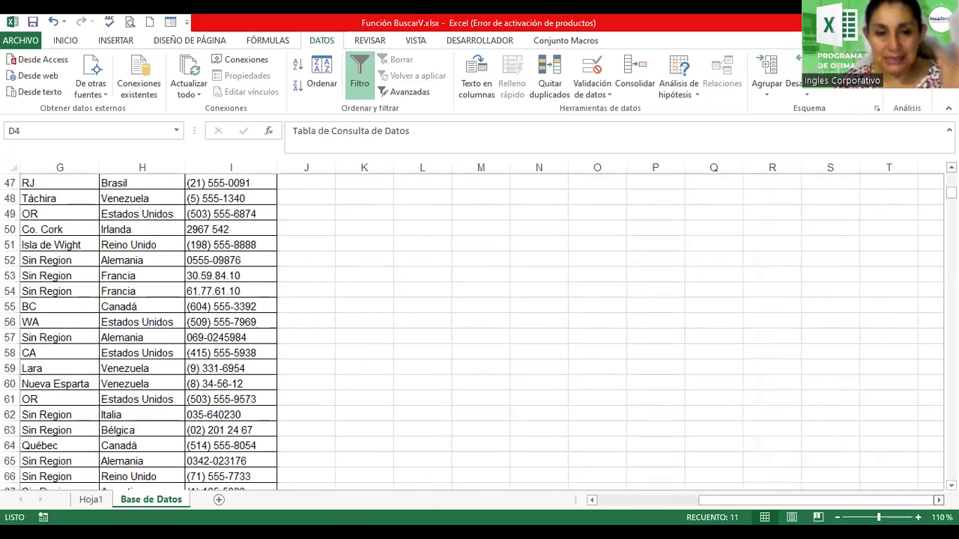
{"action": "left_click", "coordinate": [938, 499]}
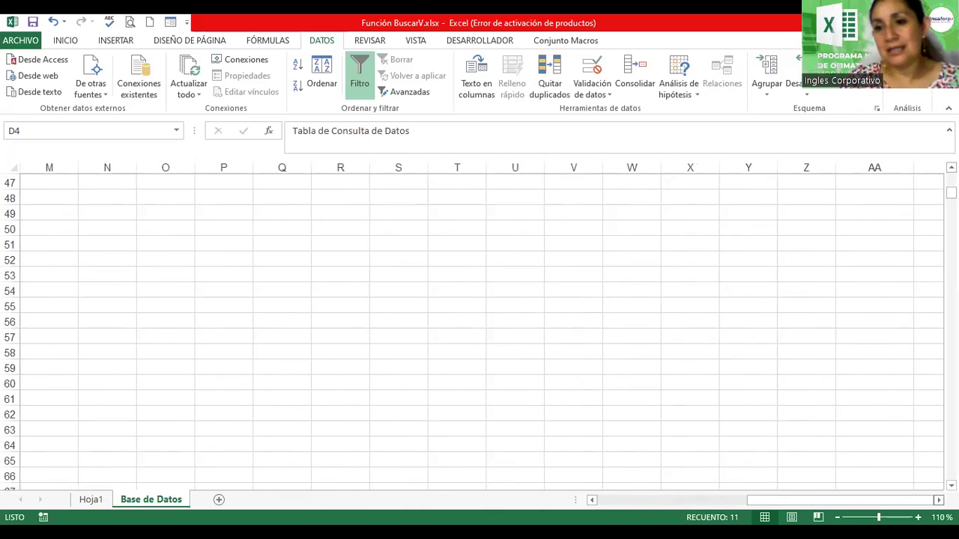
{"action": "left_click_drag", "start_coordinate": [820, 502], "coordinate": [663, 502]}
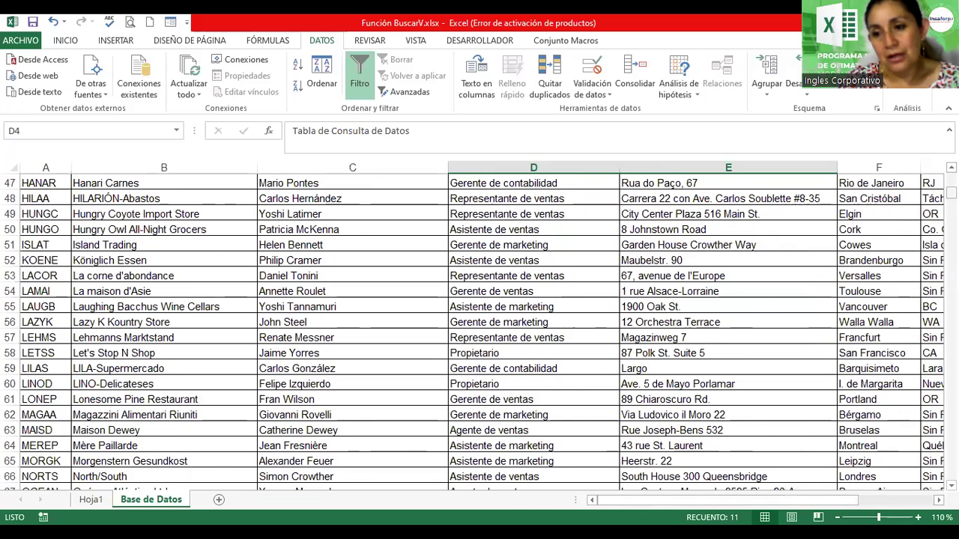
{"action": "left_click_drag", "start_coordinate": [951, 192], "coordinate": [950, 178]}
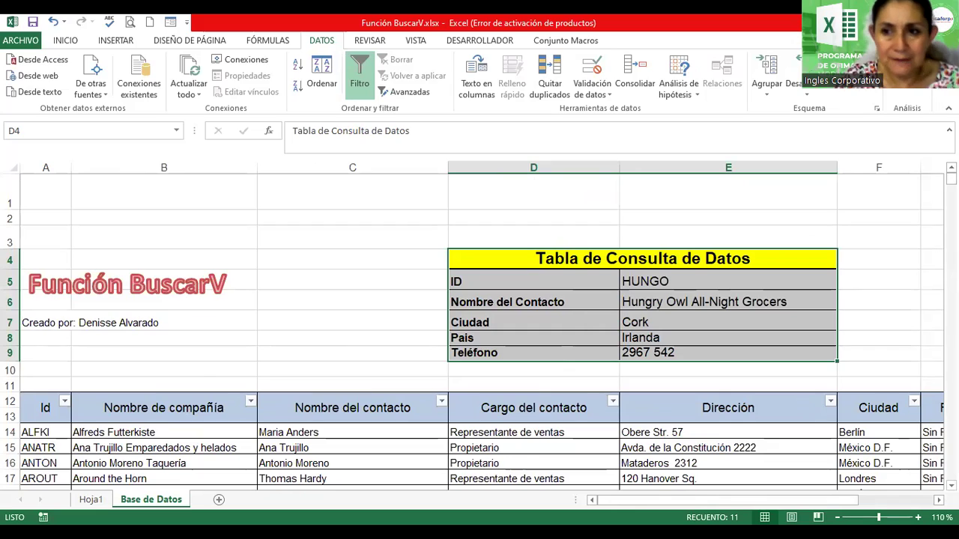
{"action": "scroll", "coordinate": [39, 322], "scroll_direction": "down", "scroll_amount": 1}
Filter the Id column to only ALFKI, ANATR, ANTON and AROUT
{"action": "scroll", "coordinate": [39, 321], "scroll_direction": "down", "scroll_amount": 1}
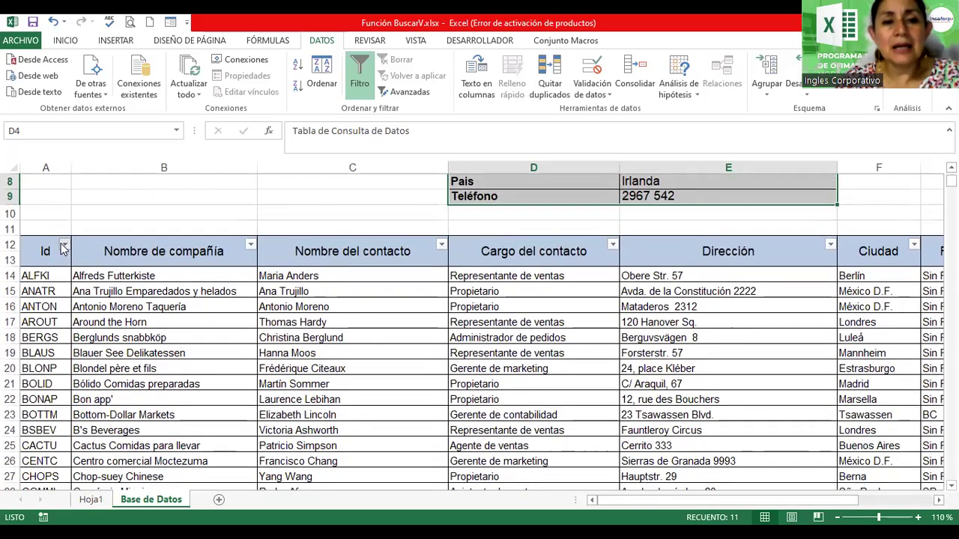
{"action": "left_click", "coordinate": [65, 245]}
{"action": "left_click", "coordinate": [112, 369]}
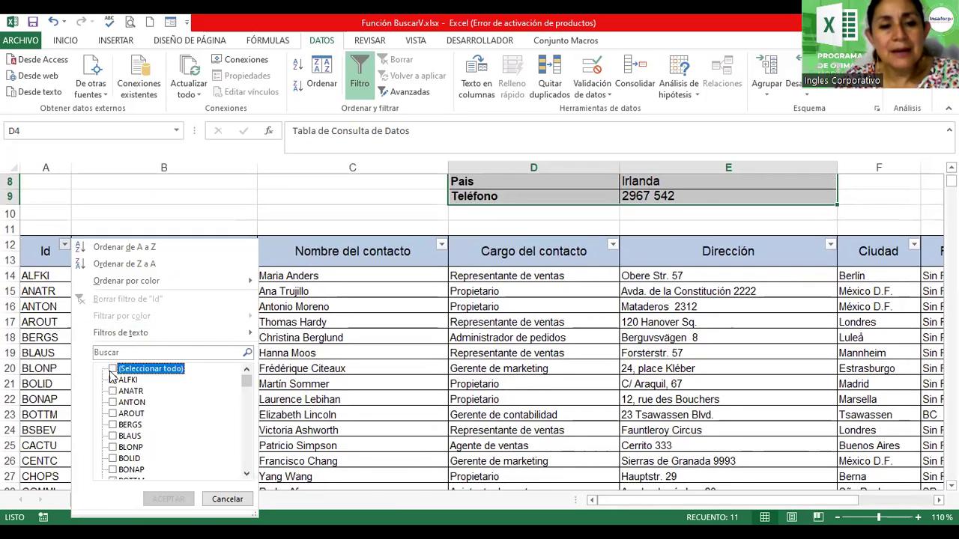
{"action": "left_click", "coordinate": [113, 380]}
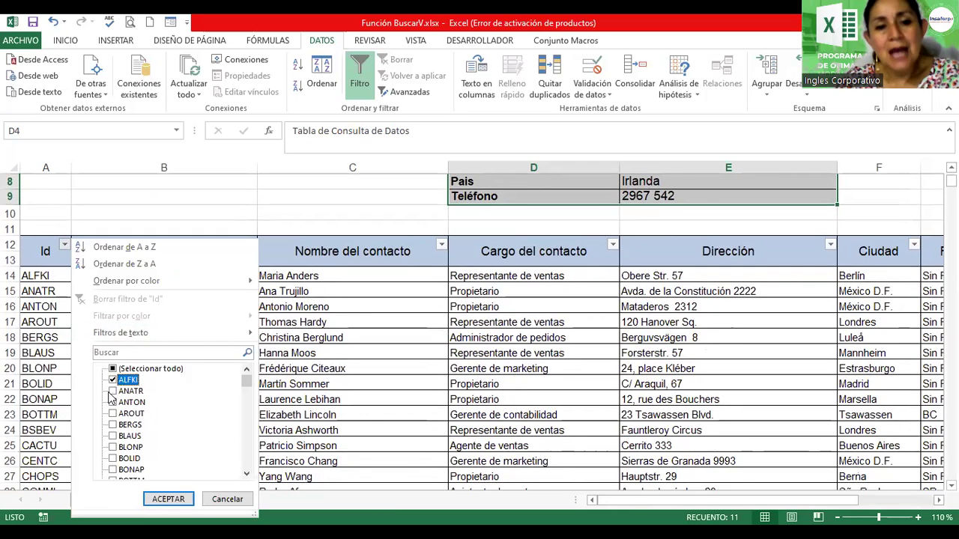
{"action": "left_click", "coordinate": [112, 391]}
{"action": "left_click", "coordinate": [112, 403]}
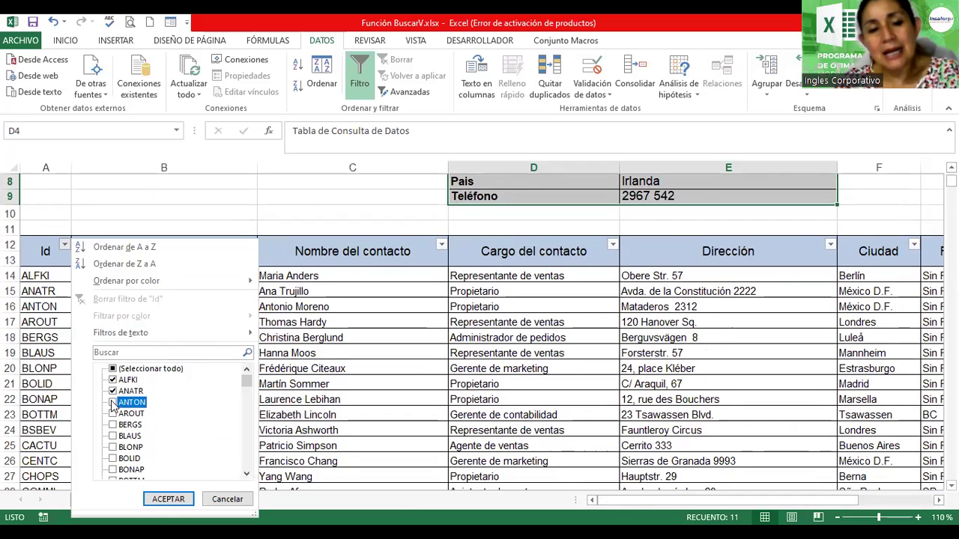
{"action": "left_click", "coordinate": [112, 414]}
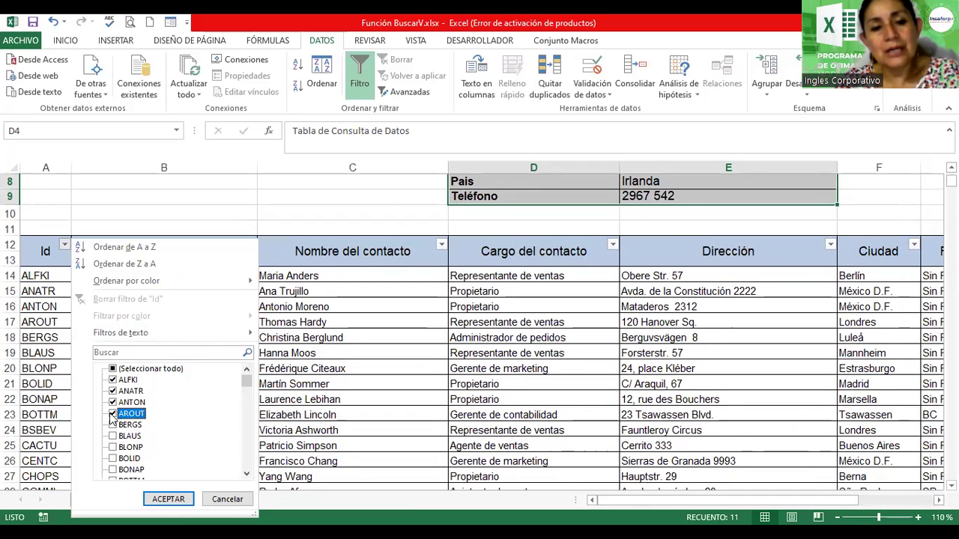
{"action": "left_click", "coordinate": [168, 499]}
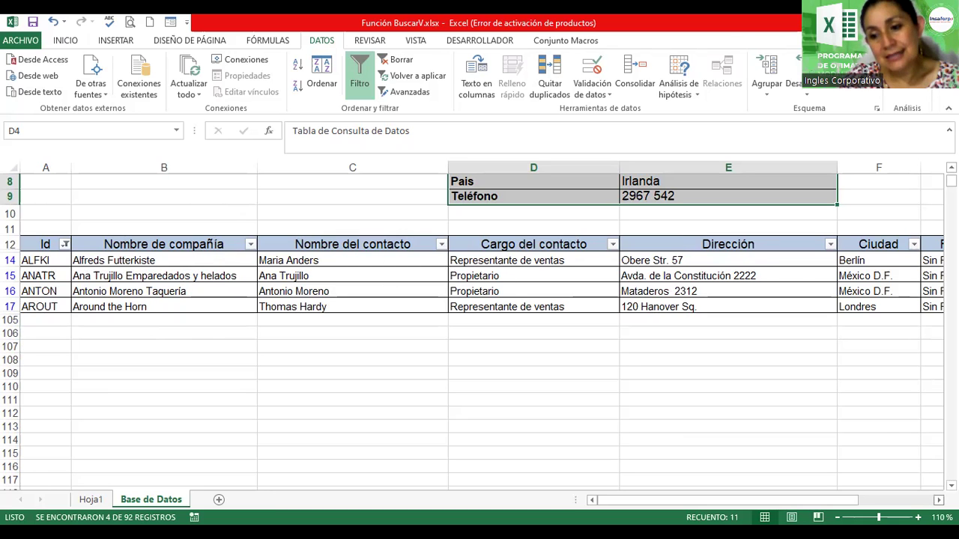
{"action": "left_click", "coordinate": [939, 500]}
{"action": "scroll", "coordinate": [869, 503], "scroll_direction": "right", "scroll_amount": 4}
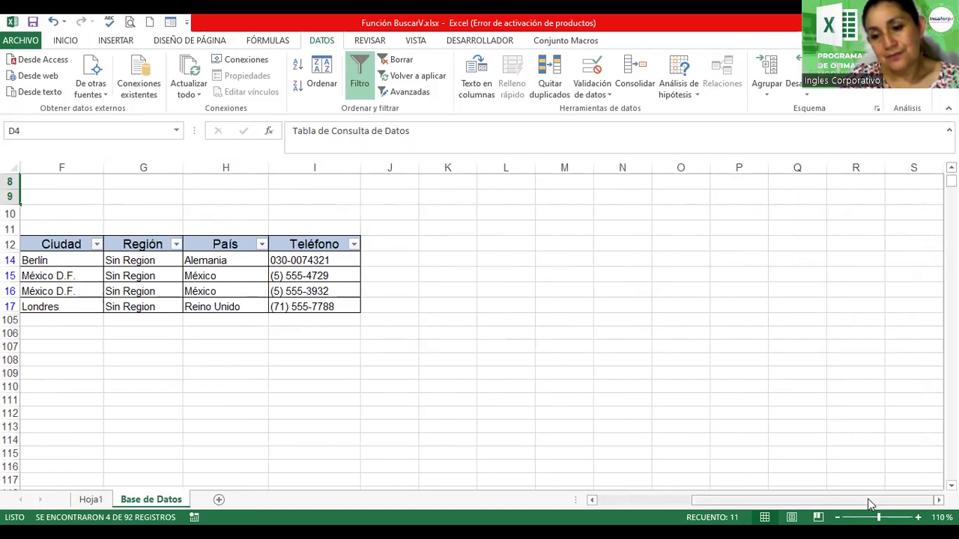
{"action": "scroll", "coordinate": [869, 503], "scroll_direction": "left", "scroll_amount": 5}
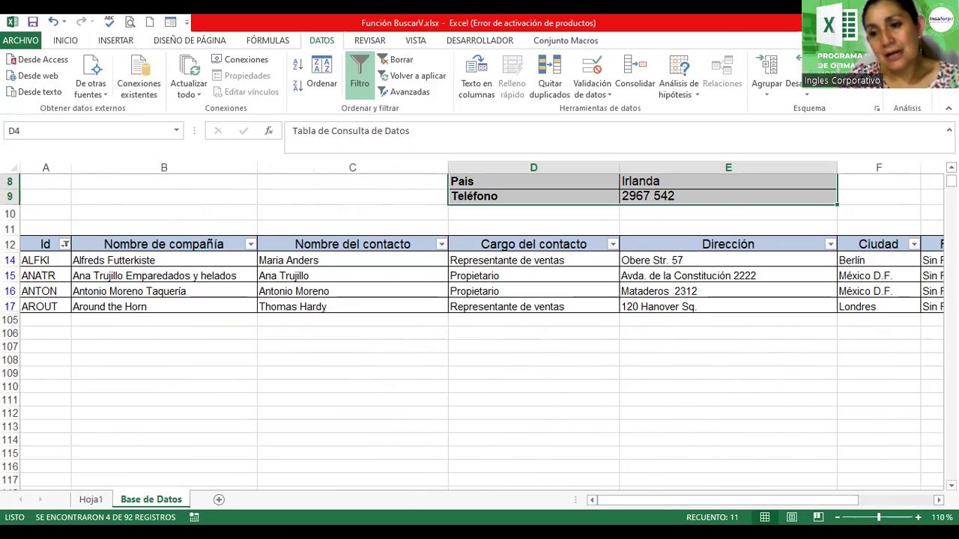
{"action": "scroll", "coordinate": [480, 330], "scroll_direction": "up", "scroll_amount": 3}
{"action": "left_click", "coordinate": [753, 322]}
{"action": "left_click", "coordinate": [824, 281]}
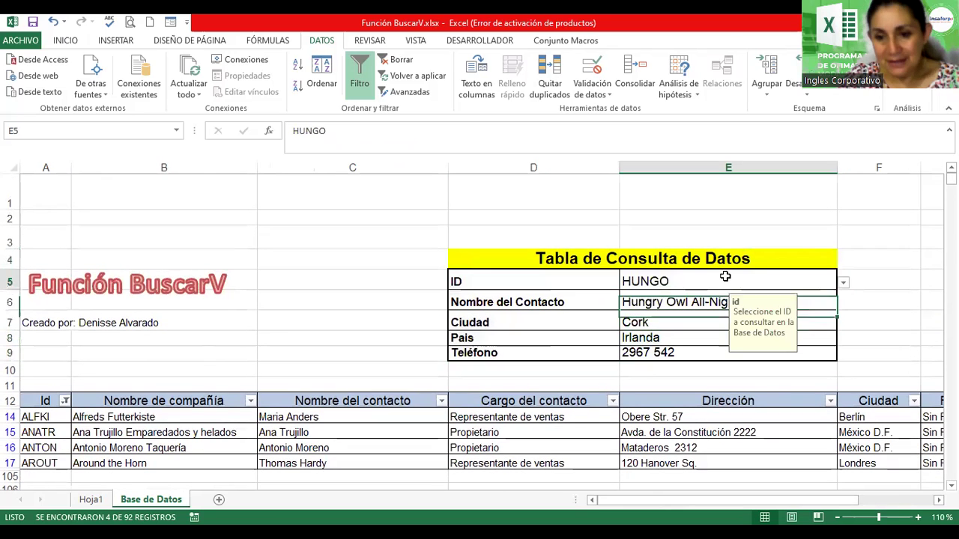
{"action": "left_click", "coordinate": [844, 283]}
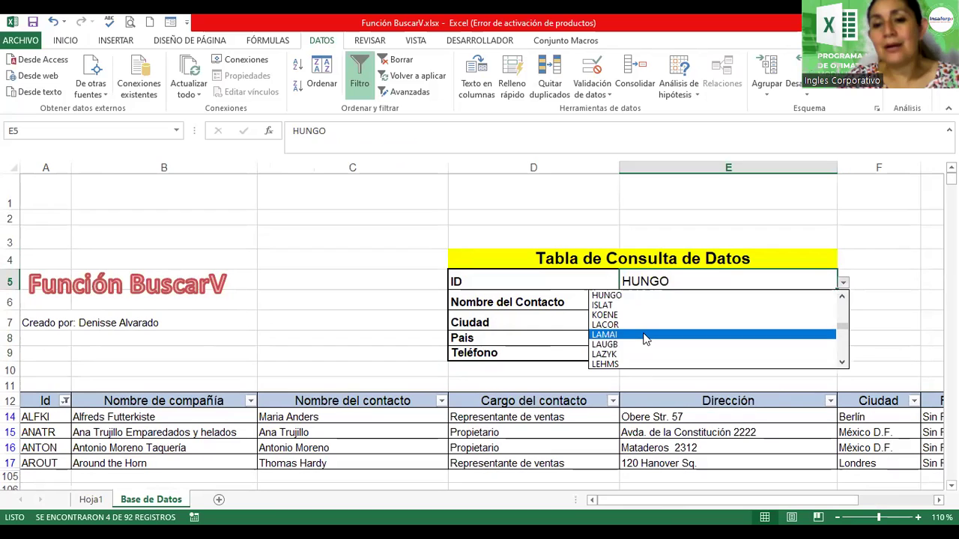
{"action": "left_click", "coordinate": [645, 335]}
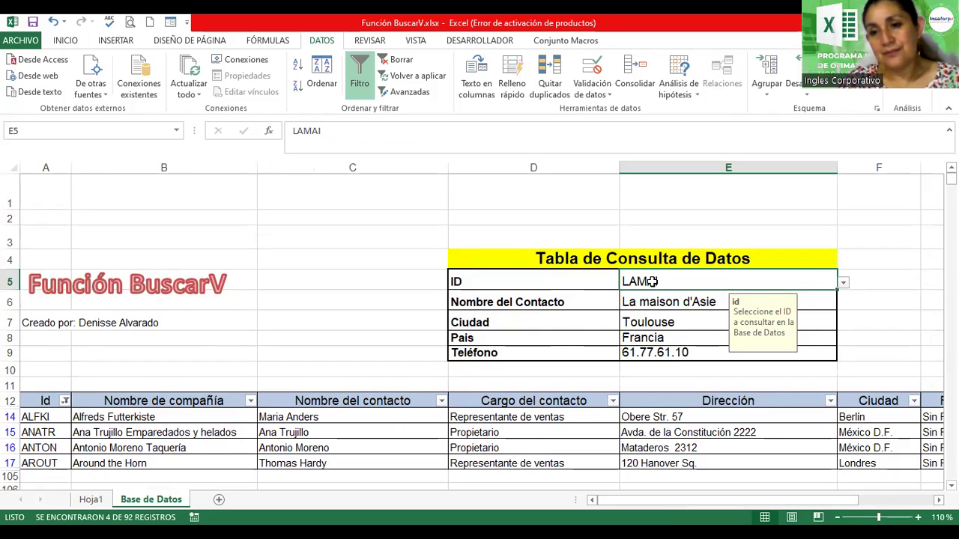
{"action": "left_click", "coordinate": [657, 352]}
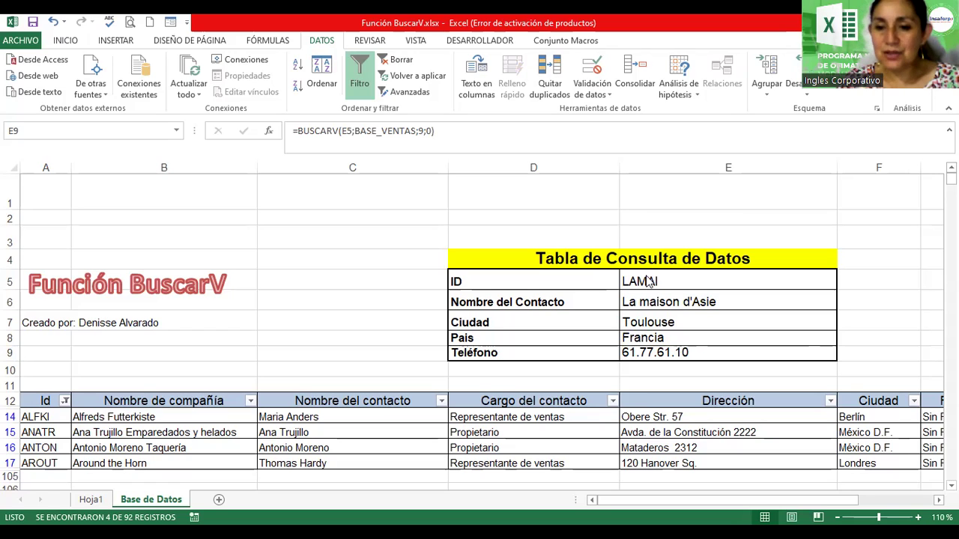
Check the E8 country formula, then choose LILAS from the E5 ID dropdown
{"action": "left_click", "coordinate": [675, 280]}
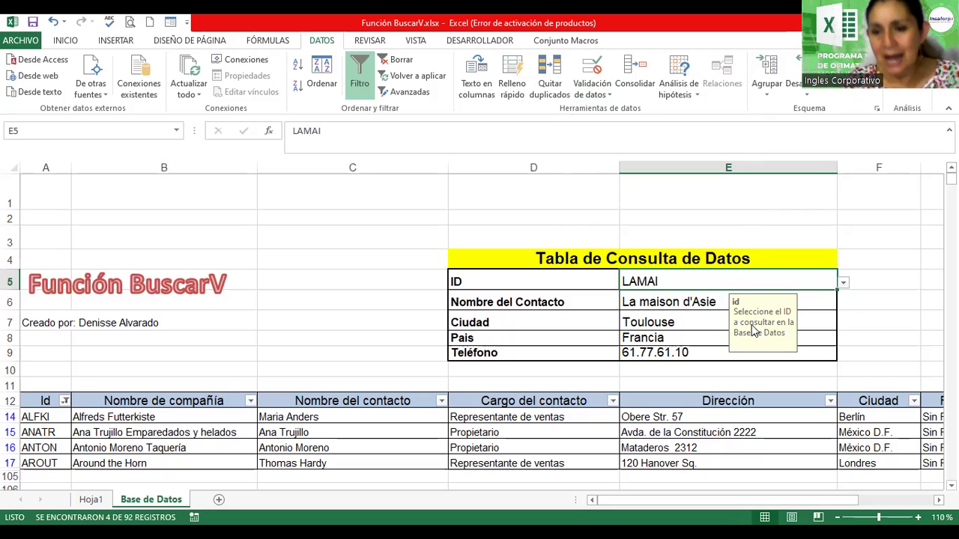
{"action": "left_click", "coordinate": [829, 336]}
{"action": "left_click", "coordinate": [759, 274]}
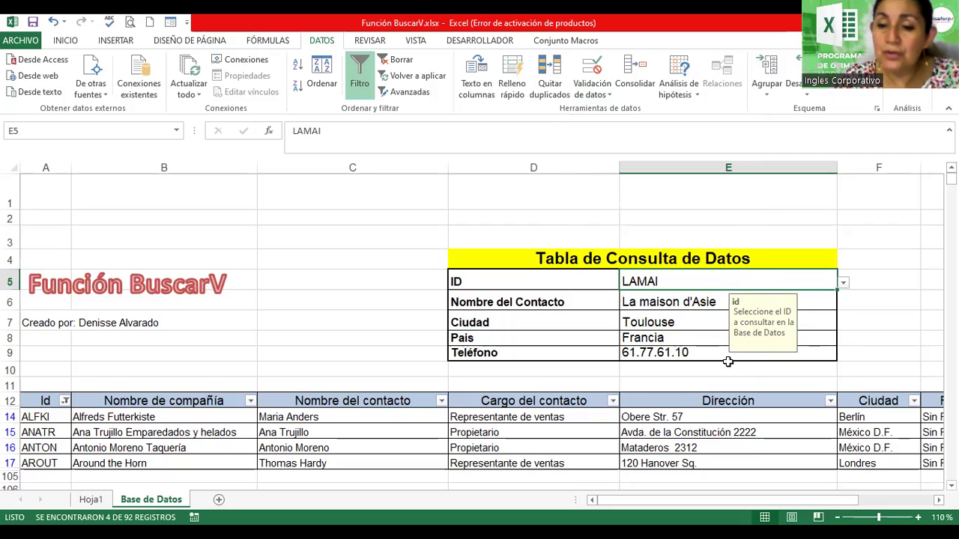
{"action": "left_click", "coordinate": [843, 283]}
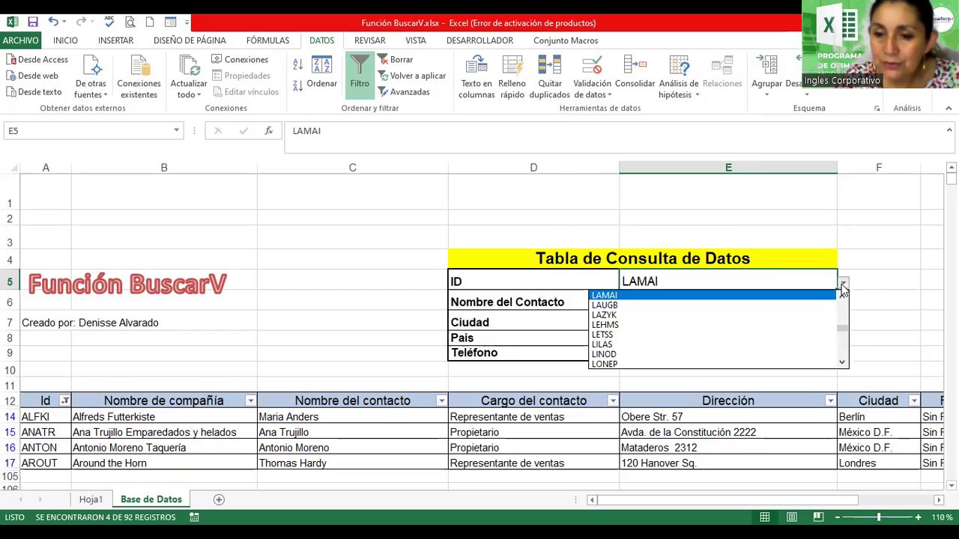
{"action": "left_click", "coordinate": [675, 346]}
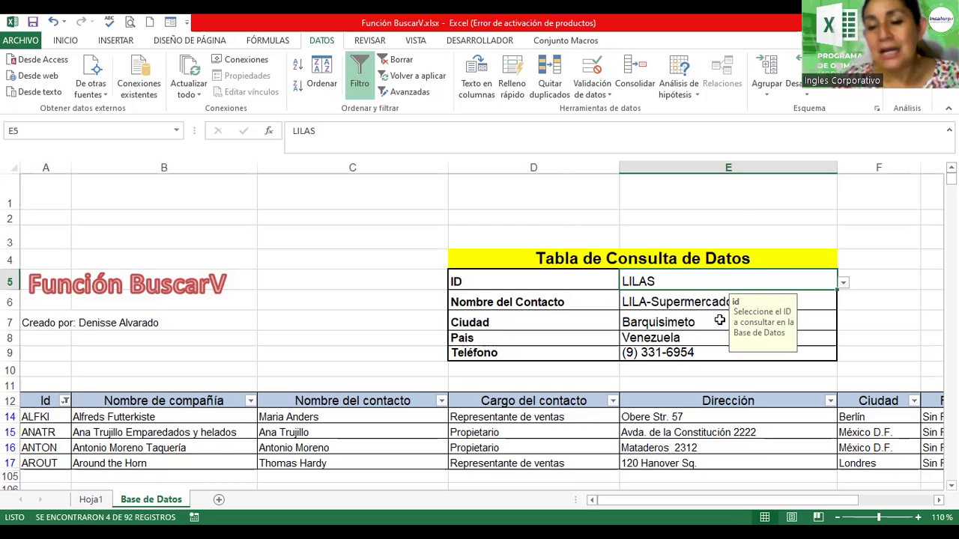
{"action": "left_click", "coordinate": [612, 90]}
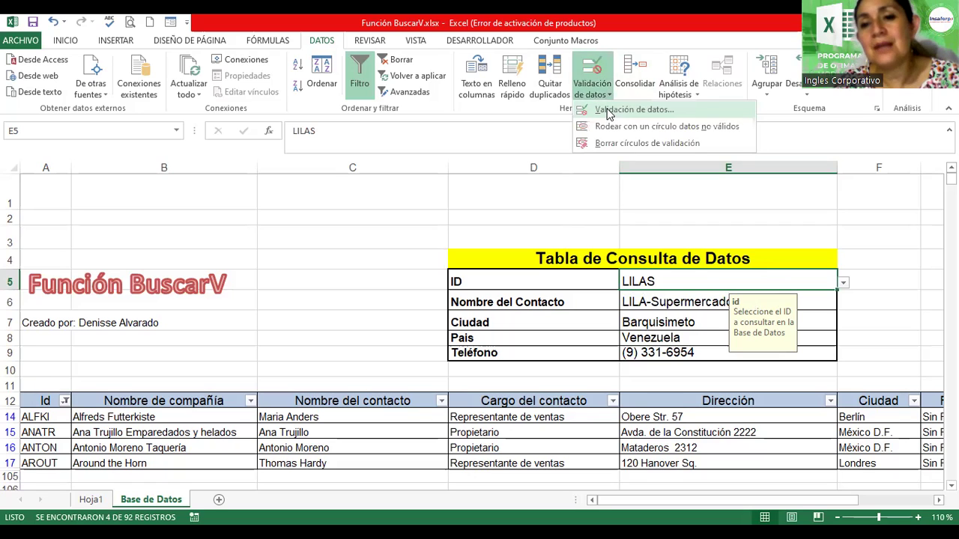
{"action": "left_click", "coordinate": [608, 110]}
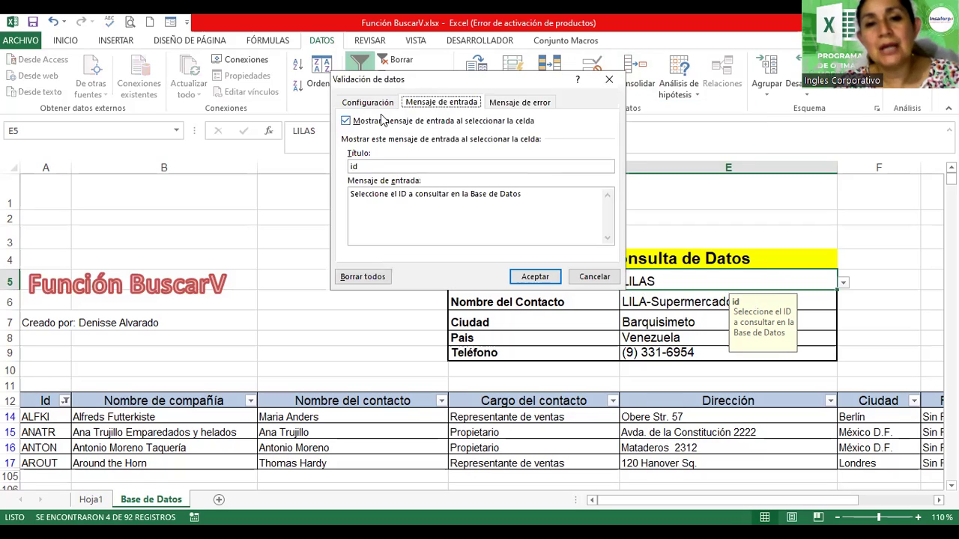
{"action": "left_click", "coordinate": [378, 101]}
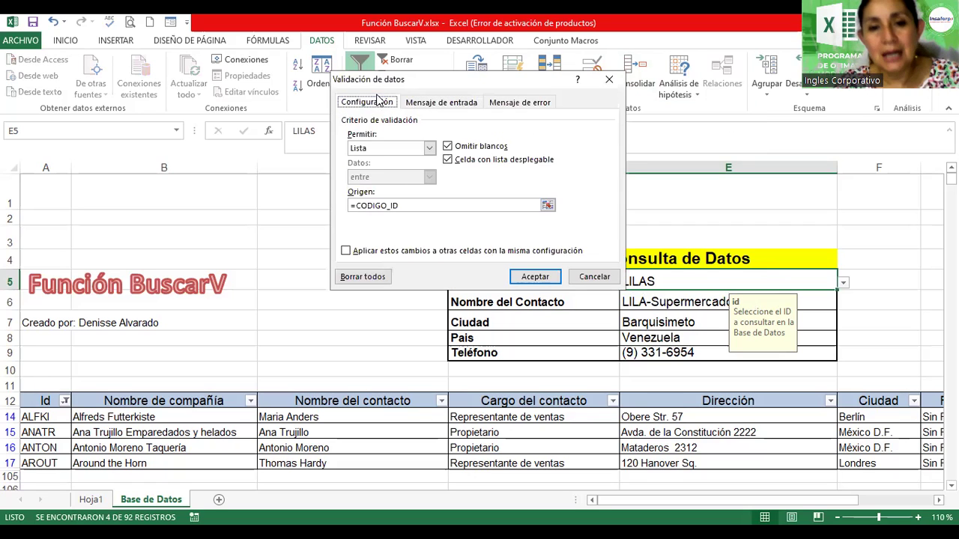
{"action": "left_click", "coordinate": [352, 206]}
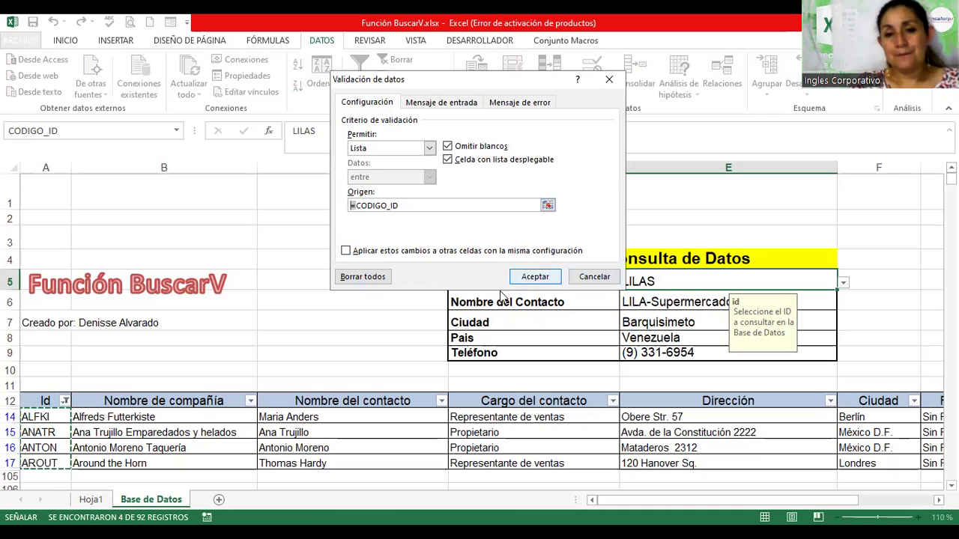
{"action": "left_click", "coordinate": [522, 284]}
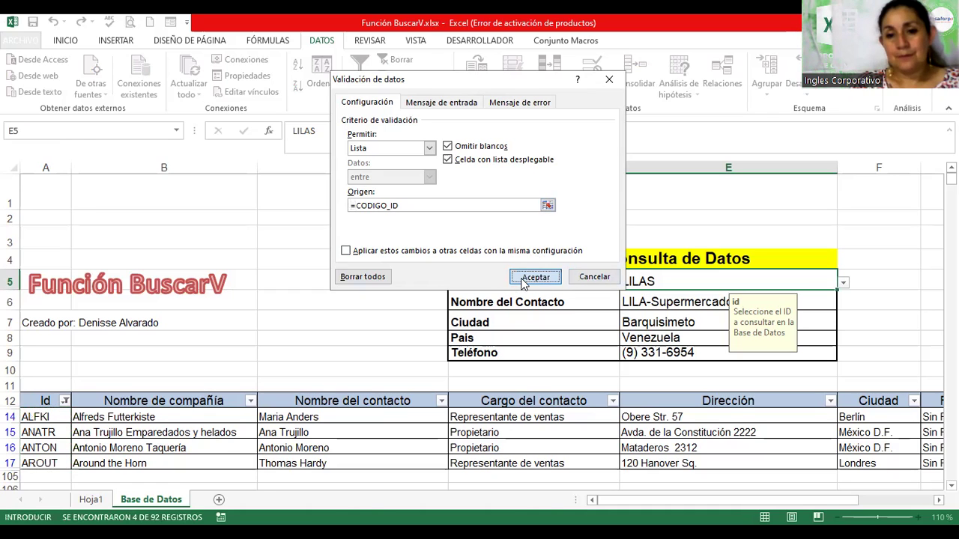
Select all in the Id filter to unfilter the list and scroll to the empty row 105
{"action": "left_click", "coordinate": [225, 446]}
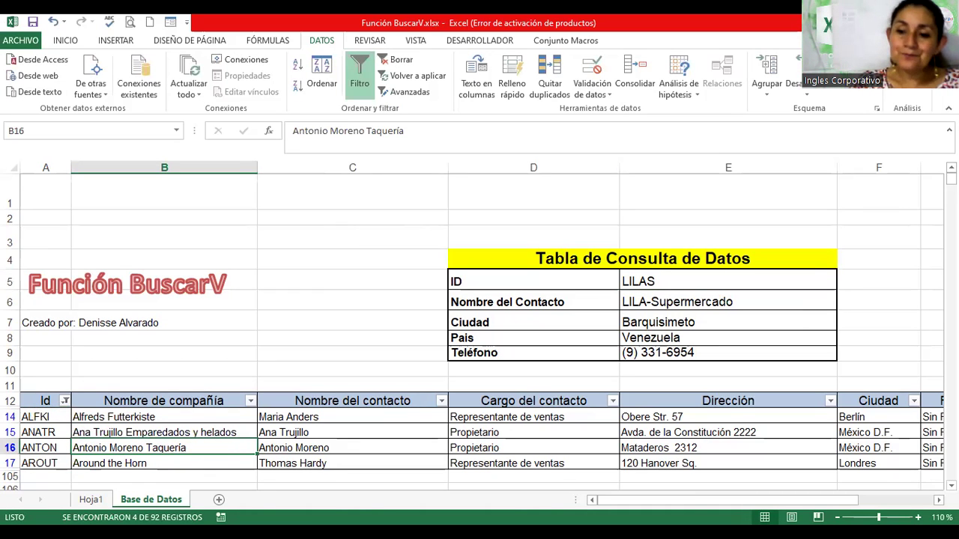
{"action": "scroll", "coordinate": [218, 366], "scroll_direction": "down", "scroll_amount": 2}
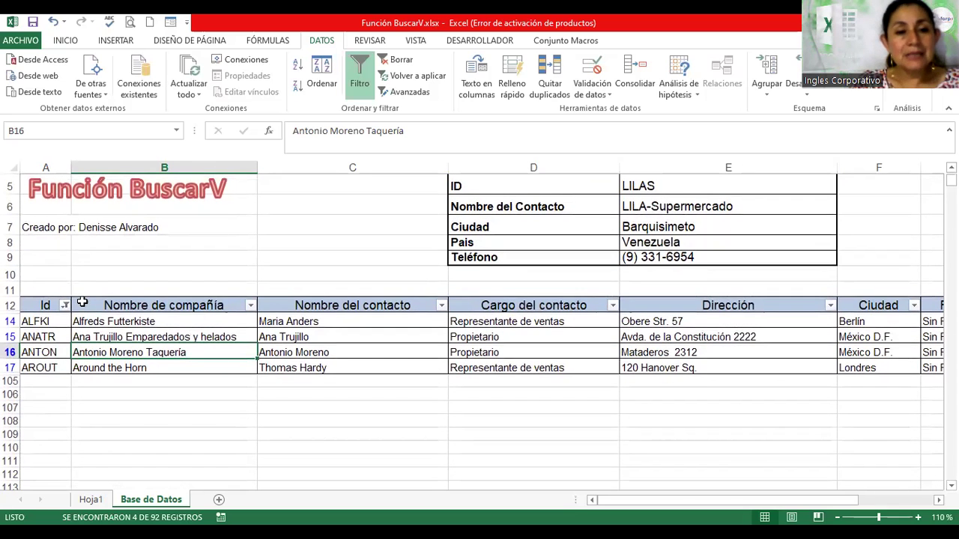
{"action": "left_click", "coordinate": [65, 305]}
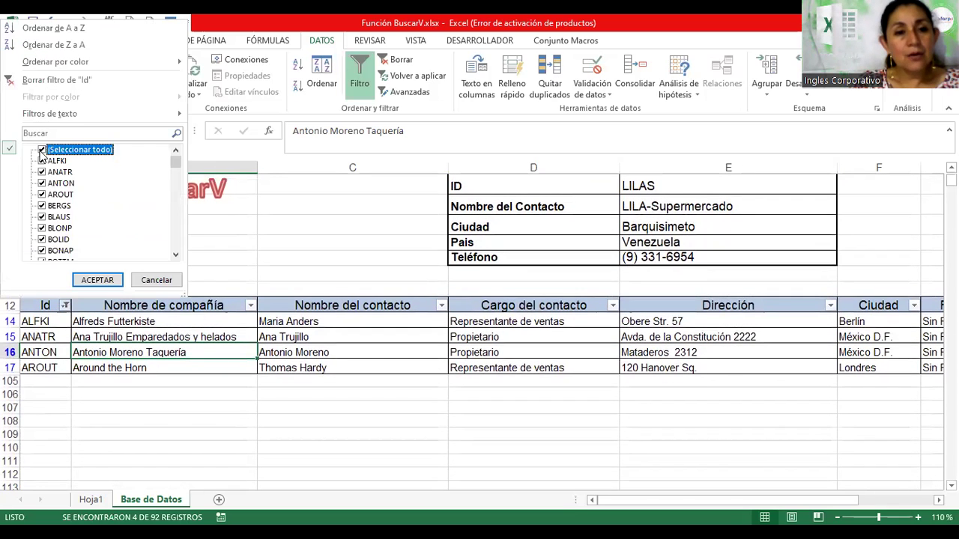
{"action": "left_click", "coordinate": [109, 280]}
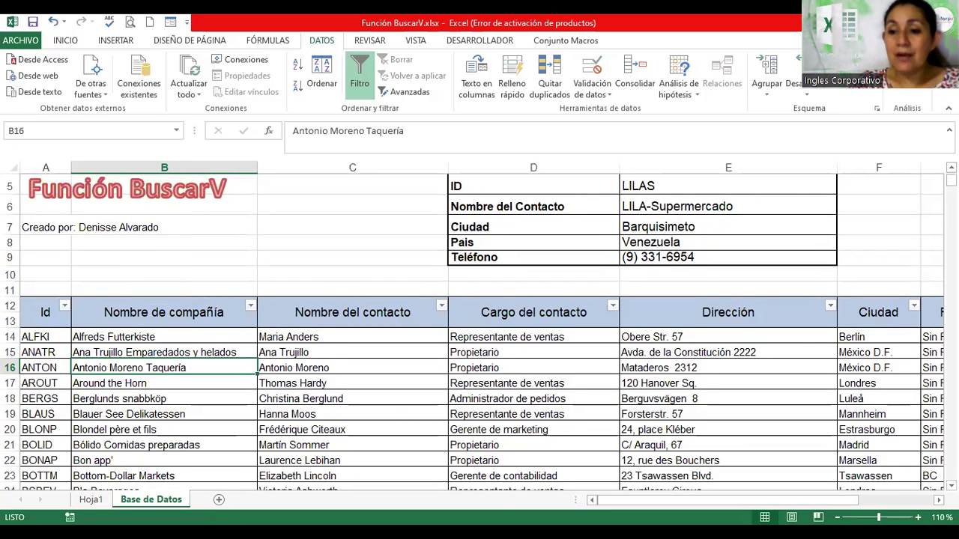
{"action": "mouse_move", "coordinate": [950, 181]}
{"action": "left_mouse_down"}
{"action": "mouse_move", "coordinate": [951, 253]}
{"action": "mouse_move", "coordinate": [951, 199]}
{"action": "mouse_move", "coordinate": [951, 208]}
{"action": "left_mouse_up"}
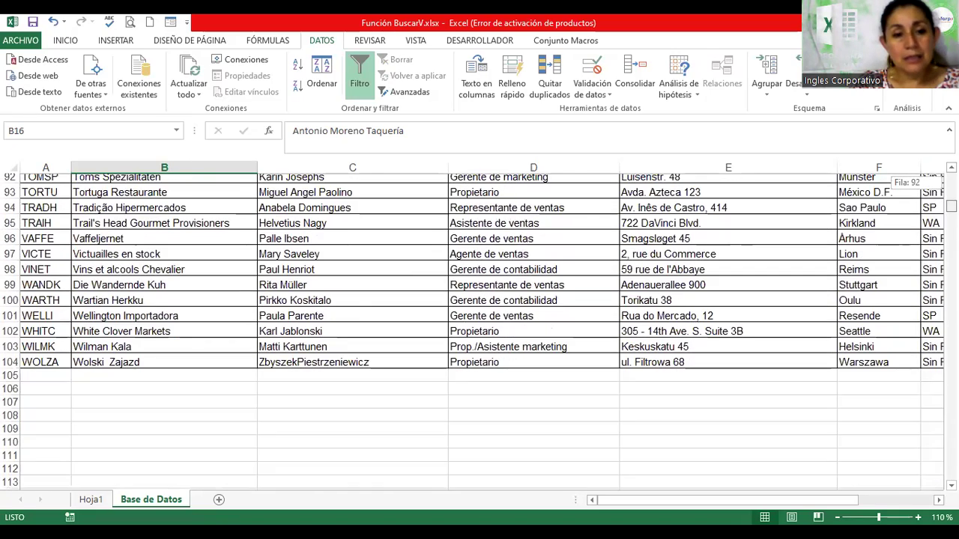
Enter Id 102020 in A105 and company Industrias los dulcitos in B105
{"action": "left_click", "coordinate": [59, 378]}
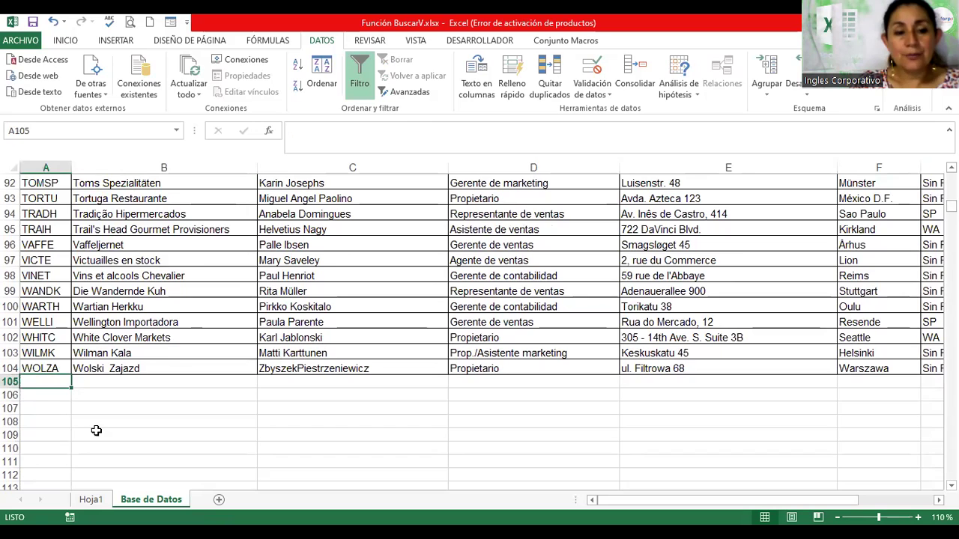
{"action": "type", "text": "10"}
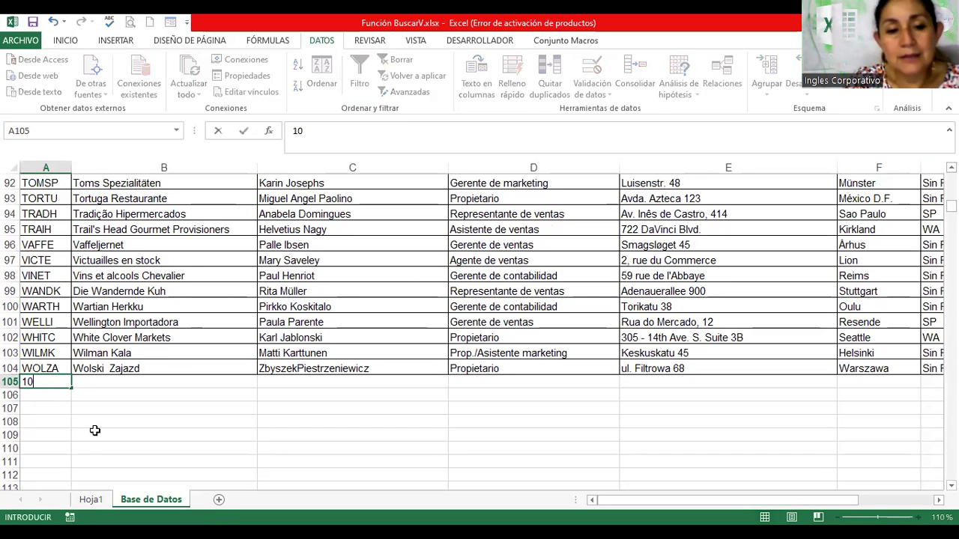
{"action": "type", "text": "2020"}
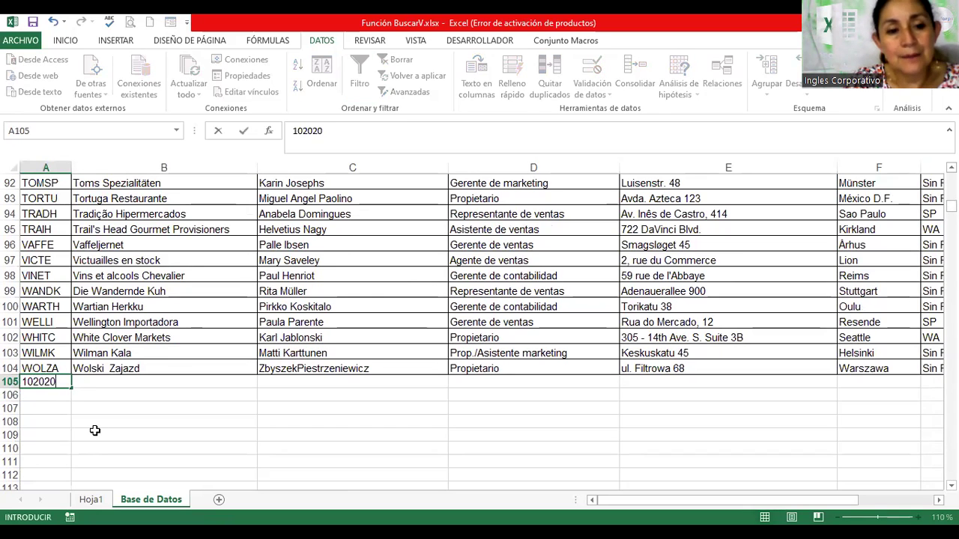
{"action": "key", "text": "Return"}
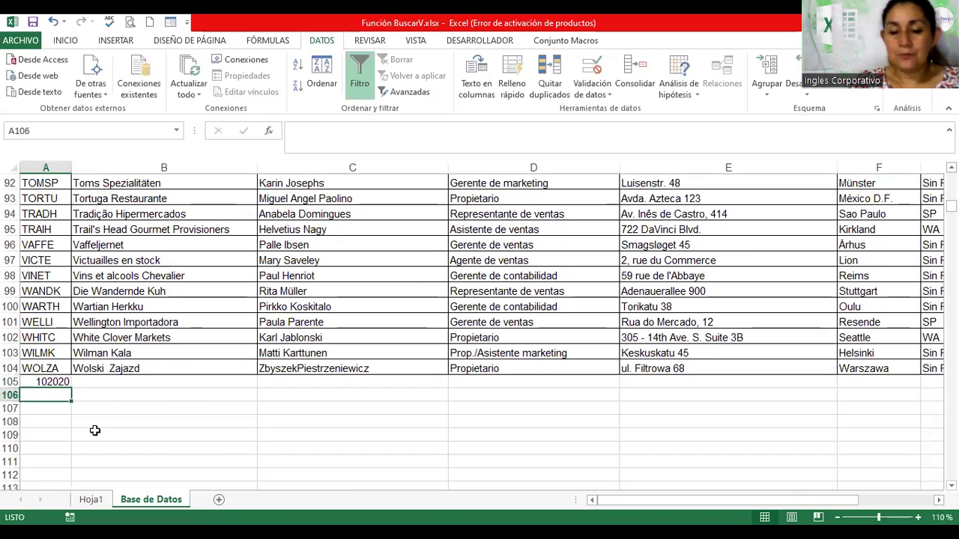
{"action": "key", "text": "Up"}
{"action": "key", "text": "Right"}
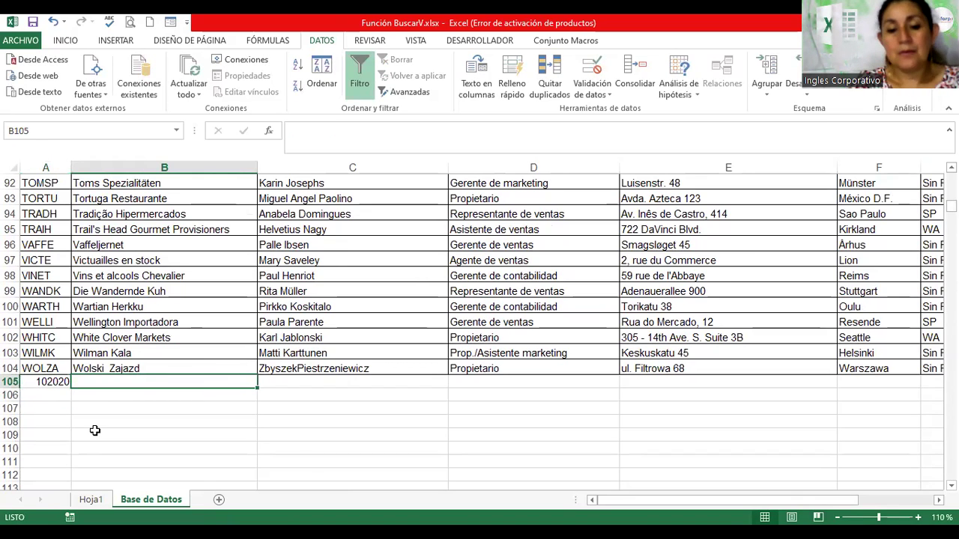
{"action": "type", "text": "Industrias los dulcitos"}
{"action": "key", "text": "Tab"}
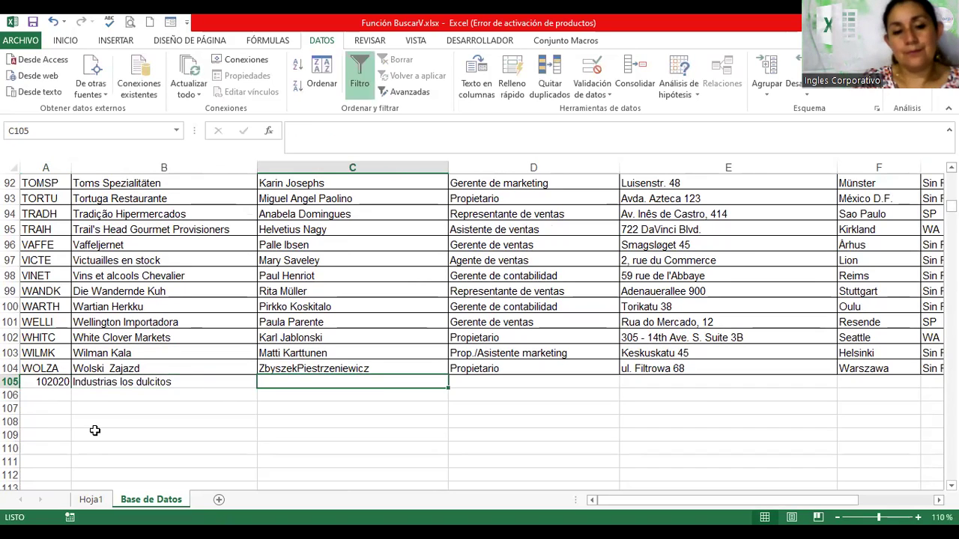
Enter the contact's name in C105 and position Propietario in D105
{"action": "type", "text": "Cacao YAne"}
{"action": "key", "text": "BackSpace"}
{"action": "key", "text": "BackSpace"}
{"action": "key", "text": "BackSpace"}
{"action": "type", "text": "anez"}
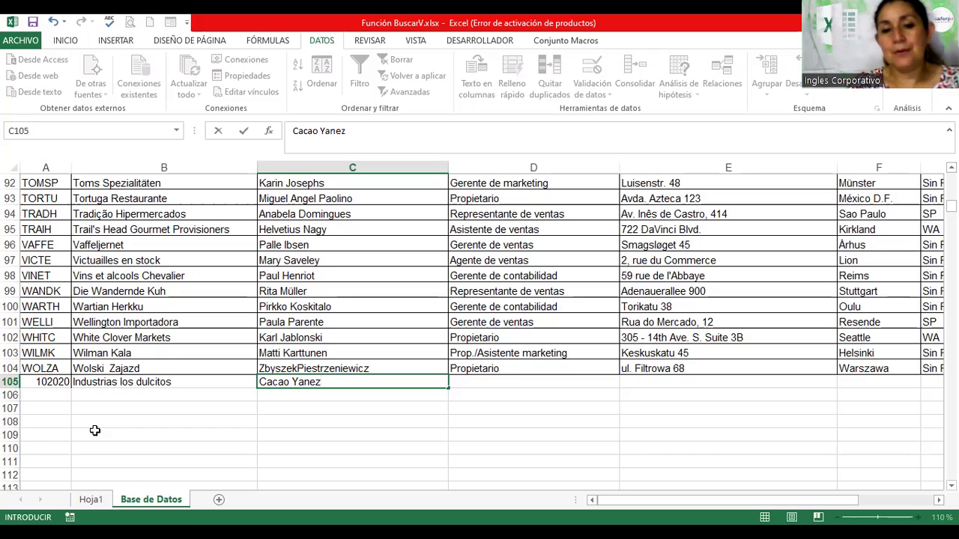
{"action": "key", "text": "Tab"}
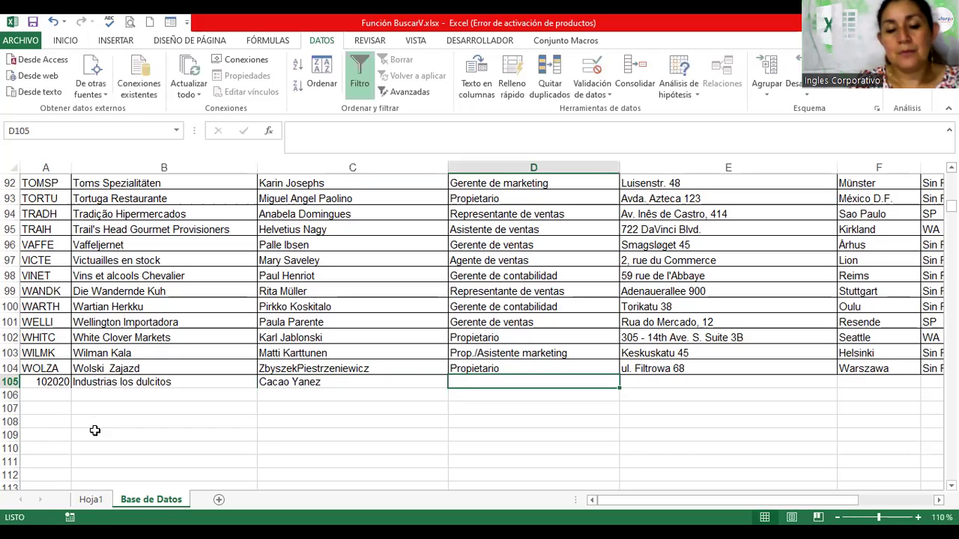
{"action": "type", "text": "Propie"}
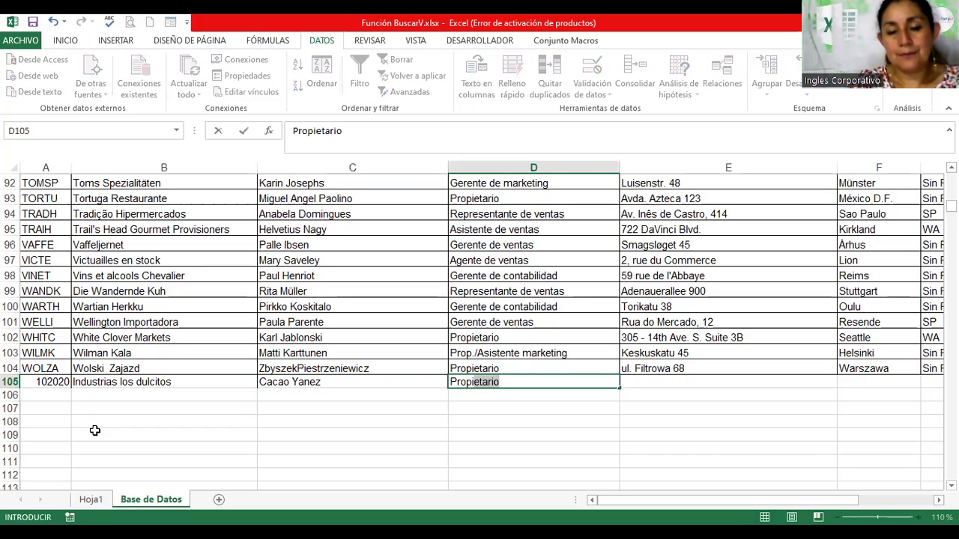
{"action": "key", "text": "Return"}
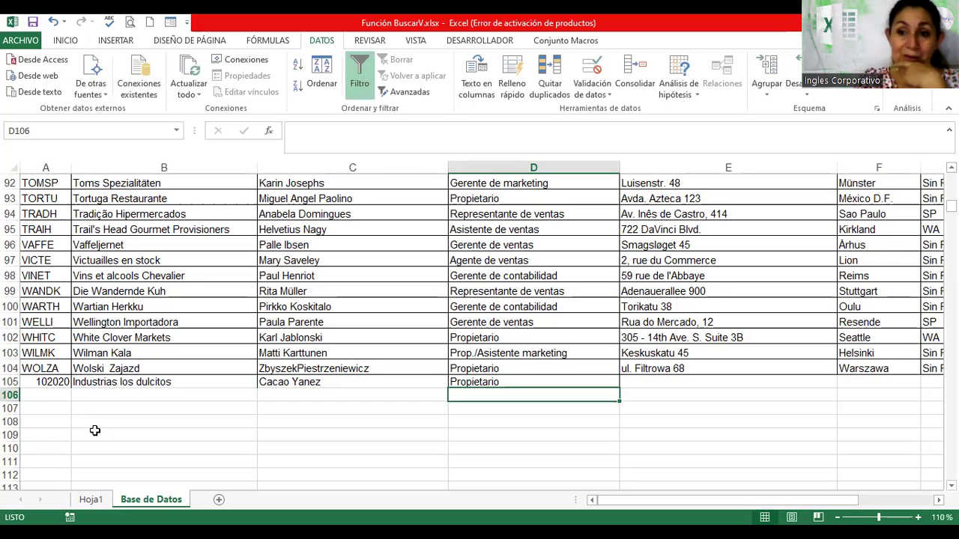
{"action": "left_click", "coordinate": [359, 307]}
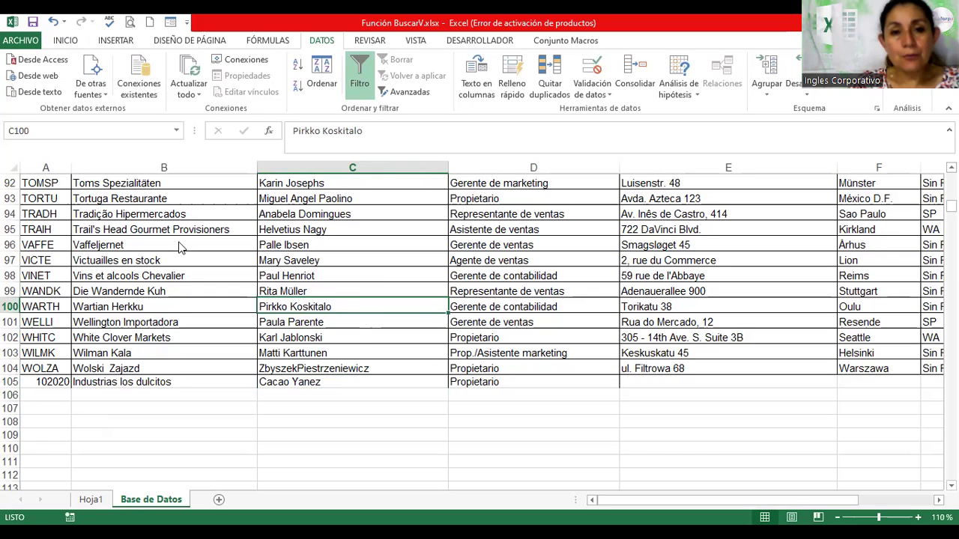
{"action": "left_click", "coordinate": [267, 41]}
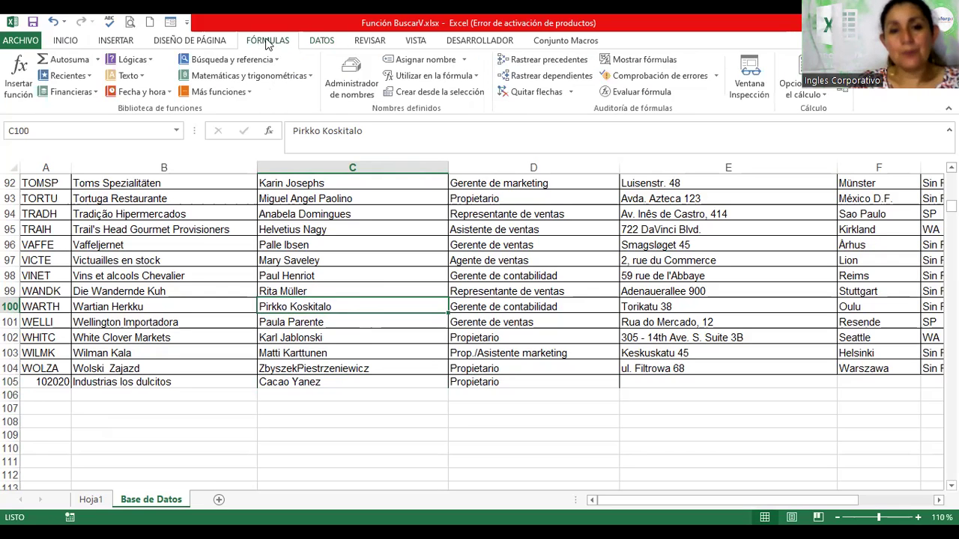
In Name Manager, check the ID name's reference and open CODIGO_ID for editing
{"action": "left_click", "coordinate": [350, 75]}
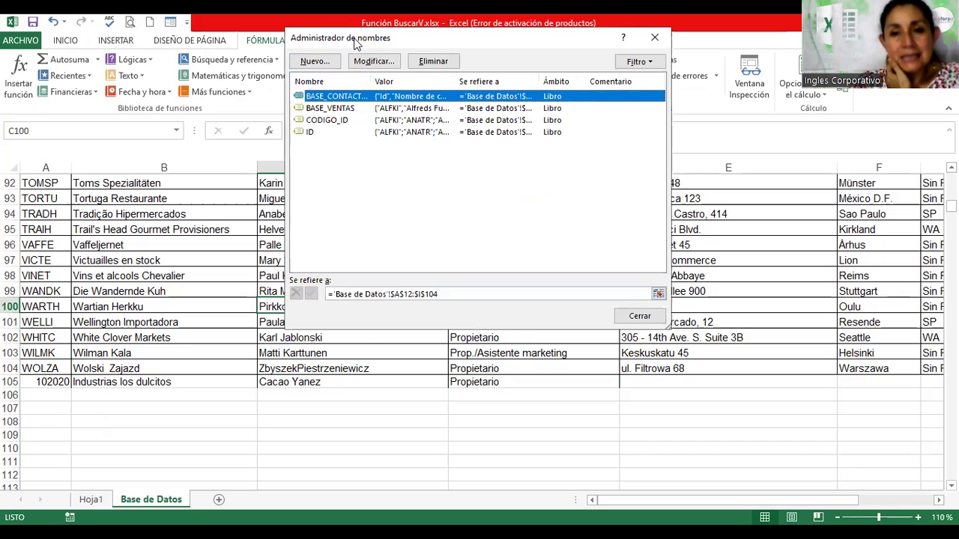
{"action": "left_click_drag", "start_coordinate": [355, 43], "coordinate": [343, 128]}
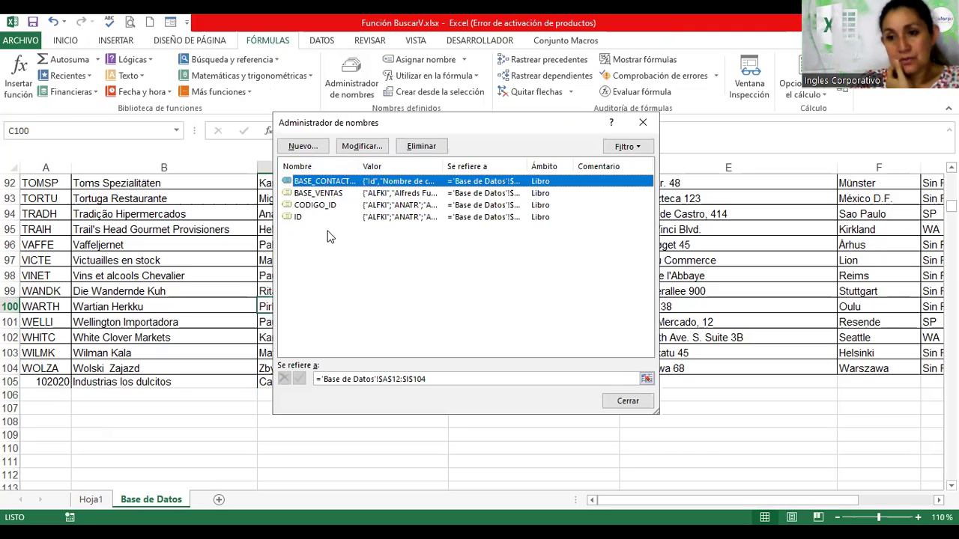
{"action": "left_click", "coordinate": [299, 217]}
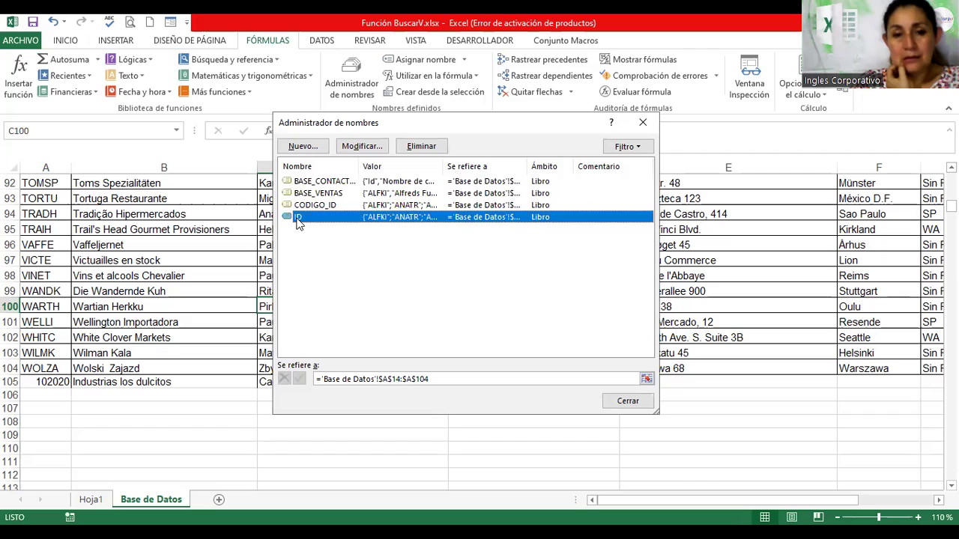
{"action": "left_click", "coordinate": [322, 204]}
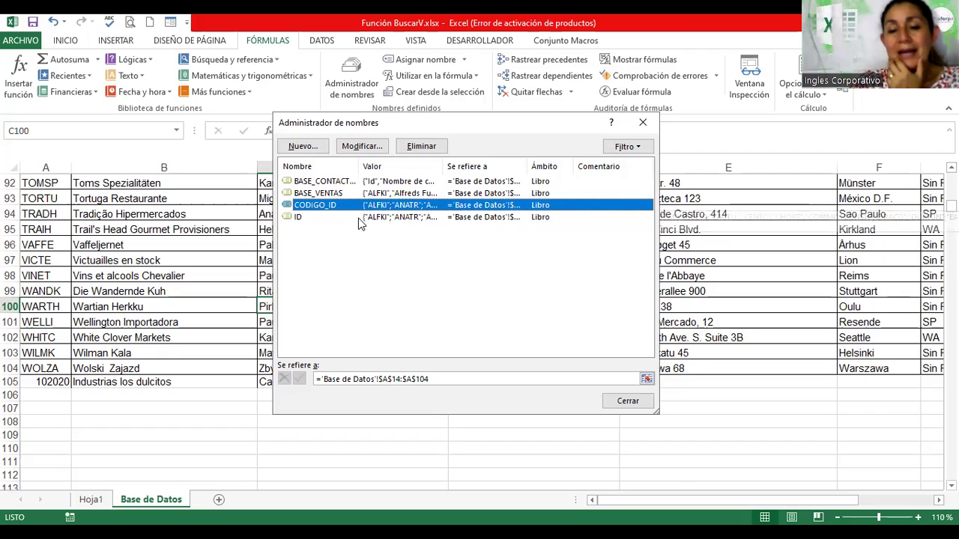
{"action": "left_click", "coordinate": [375, 148]}
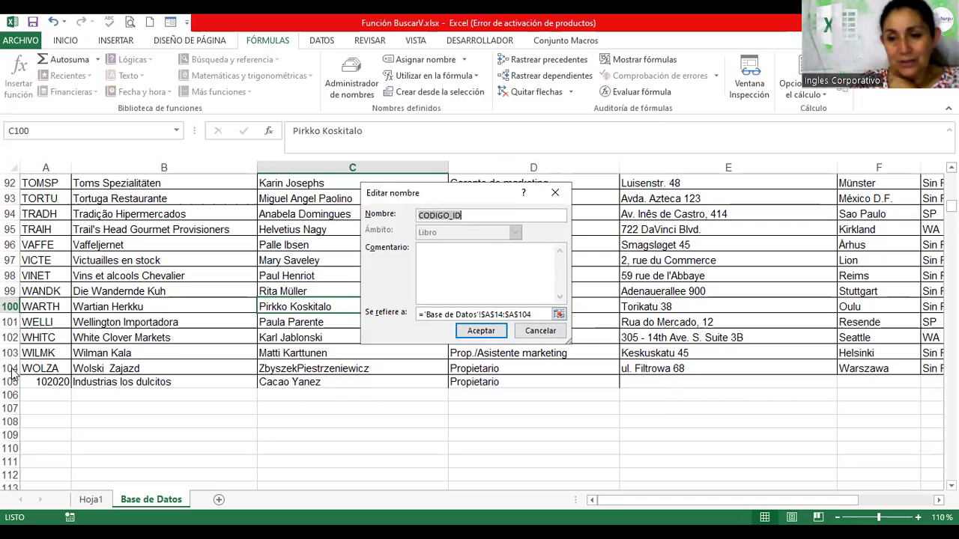
Change the CODIGO_ID reference to ='Base de Datos'!$A$14:$A$105 and accept it
{"action": "left_click", "coordinate": [535, 314]}
{"action": "key", "text": "BackSpace"}
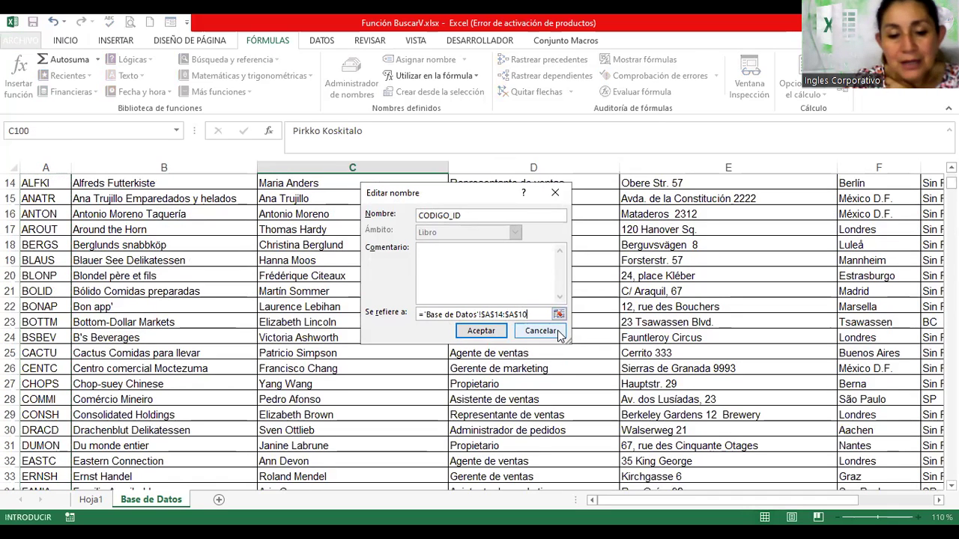
{"action": "type", "text": "5"}
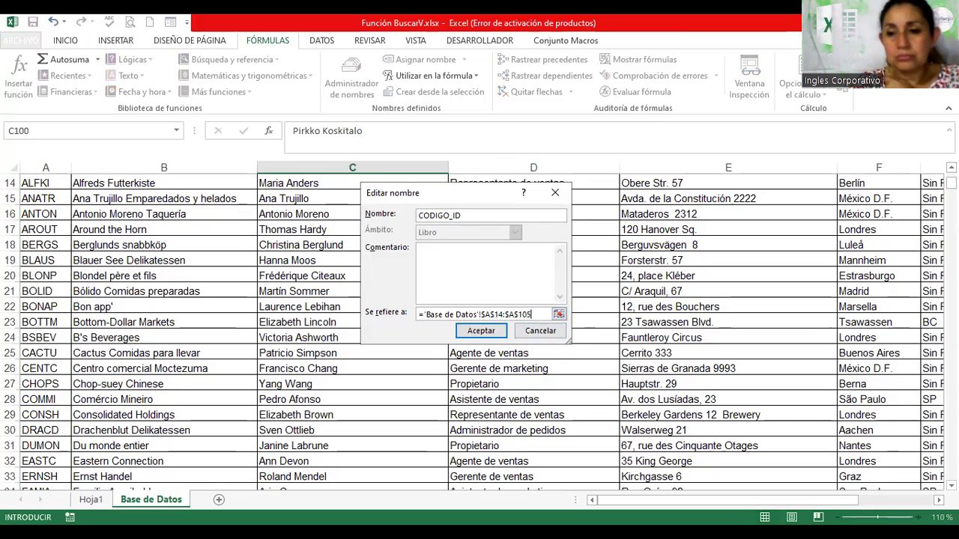
{"action": "scroll", "coordinate": [474, 412], "scroll_direction": "down", "scroll_amount": 1}
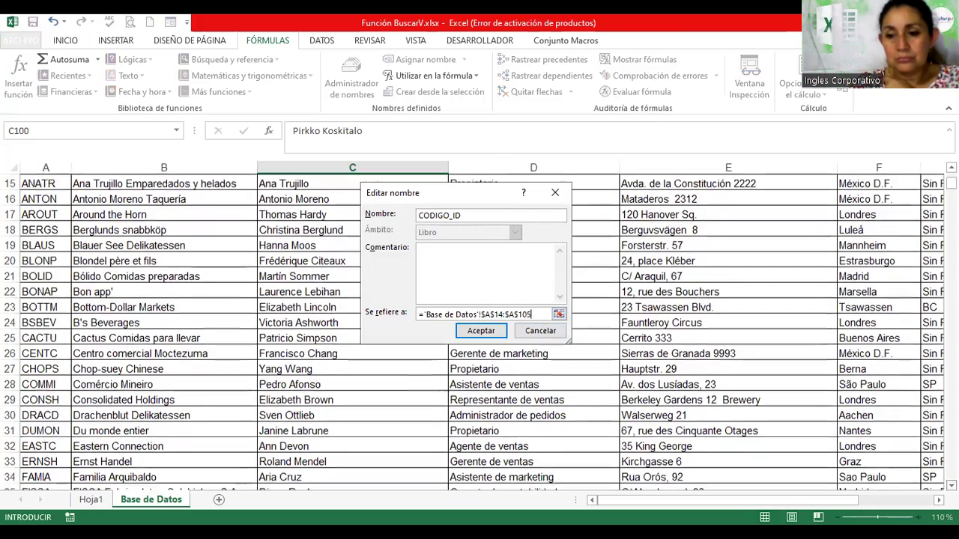
{"action": "scroll", "coordinate": [473, 412], "scroll_direction": "down", "scroll_amount": 1}
{"action": "scroll", "coordinate": [474, 412], "scroll_direction": "down", "scroll_amount": 2}
{"action": "scroll", "coordinate": [473, 412], "scroll_direction": "down", "scroll_amount": 3}
{"action": "scroll", "coordinate": [473, 412], "scroll_direction": "down", "scroll_amount": 2}
{"action": "scroll", "coordinate": [473, 412], "scroll_direction": "down", "scroll_amount": 3}
{"action": "scroll", "coordinate": [474, 412], "scroll_direction": "down", "scroll_amount": 3}
{"action": "scroll", "coordinate": [473, 412], "scroll_direction": "down", "scroll_amount": 3}
{"action": "scroll", "coordinate": [474, 412], "scroll_direction": "down", "scroll_amount": 3}
{"action": "scroll", "coordinate": [474, 412], "scroll_direction": "down", "scroll_amount": 3}
{"action": "scroll", "coordinate": [473, 412], "scroll_direction": "down", "scroll_amount": 3}
{"action": "scroll", "coordinate": [474, 413], "scroll_direction": "down", "scroll_amount": 2}
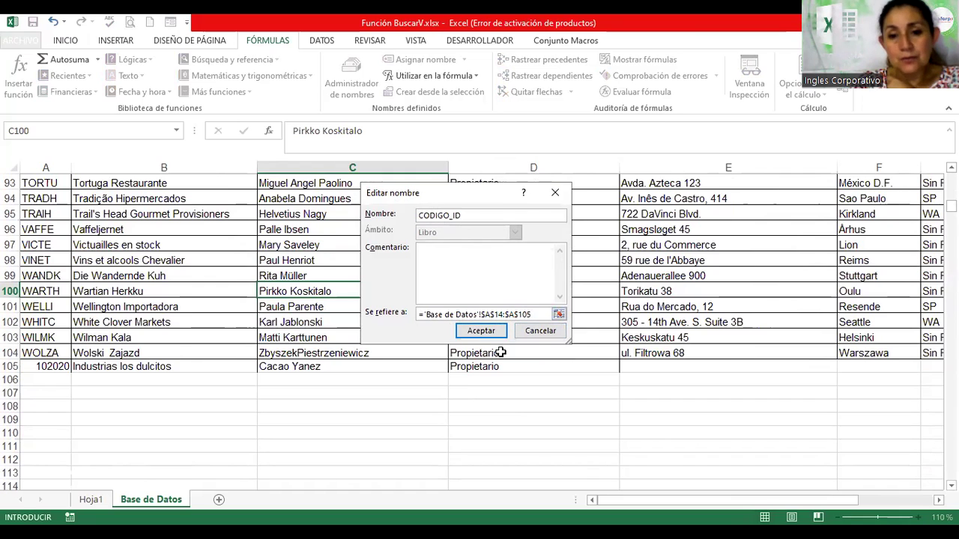
{"action": "left_click", "coordinate": [483, 334]}
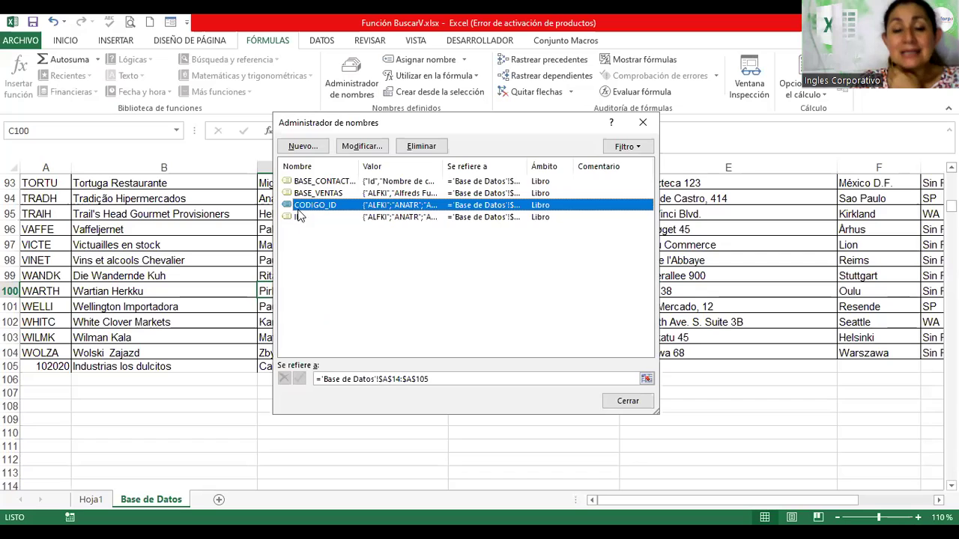
Edit BASE_VENTAS to end at $I$105, then widen the Name Manager's Nombre column
{"action": "left_click", "coordinate": [318, 194]}
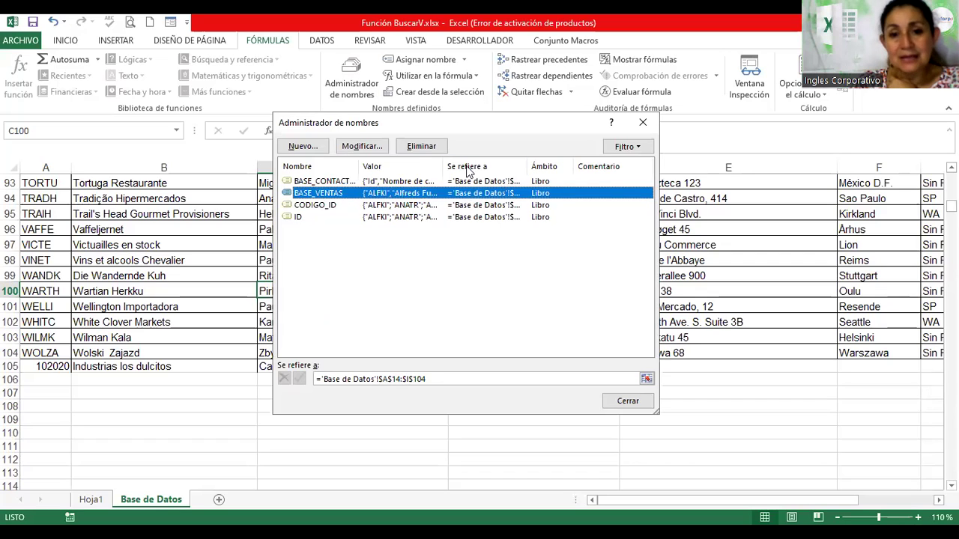
{"action": "left_click", "coordinate": [358, 147]}
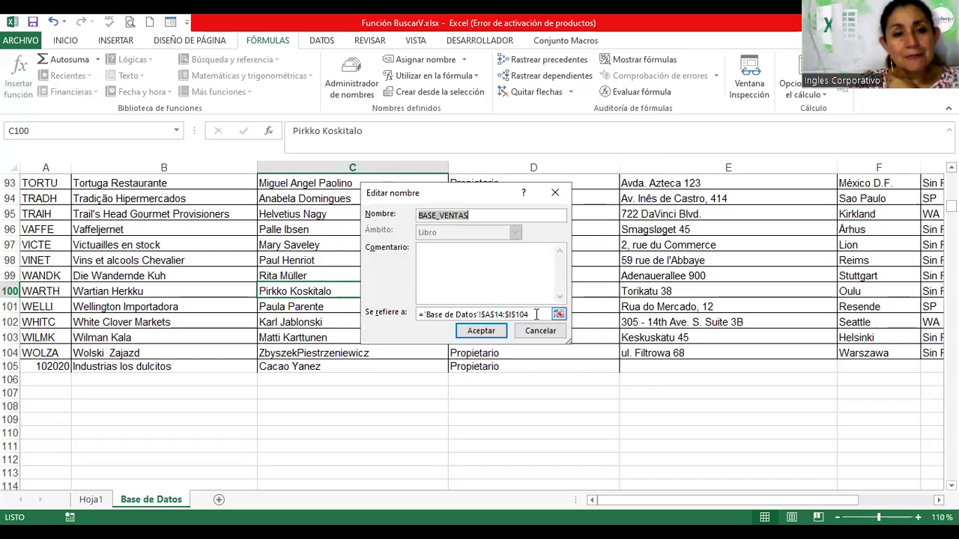
{"action": "left_click", "coordinate": [537, 314]}
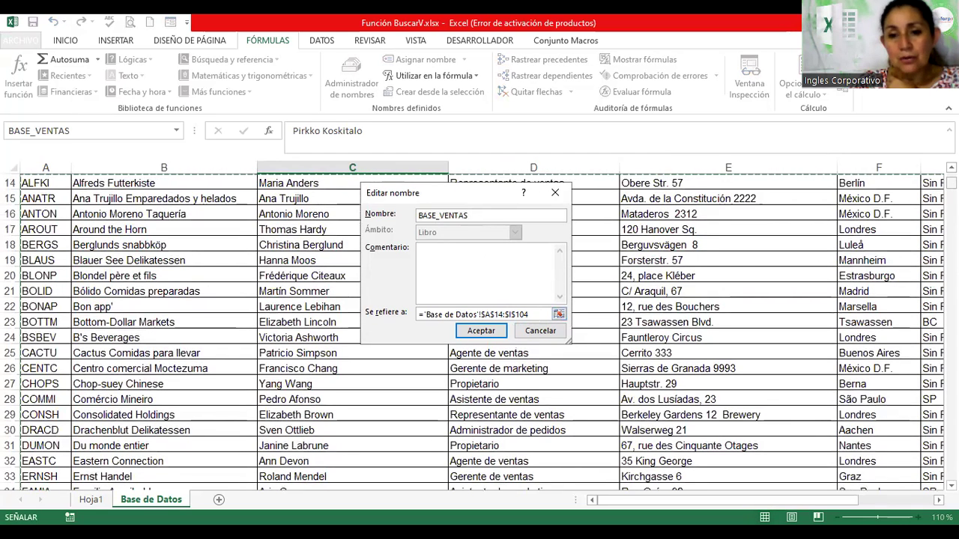
{"action": "key", "text": "BackSpace"}
{"action": "type", "text": "5"}
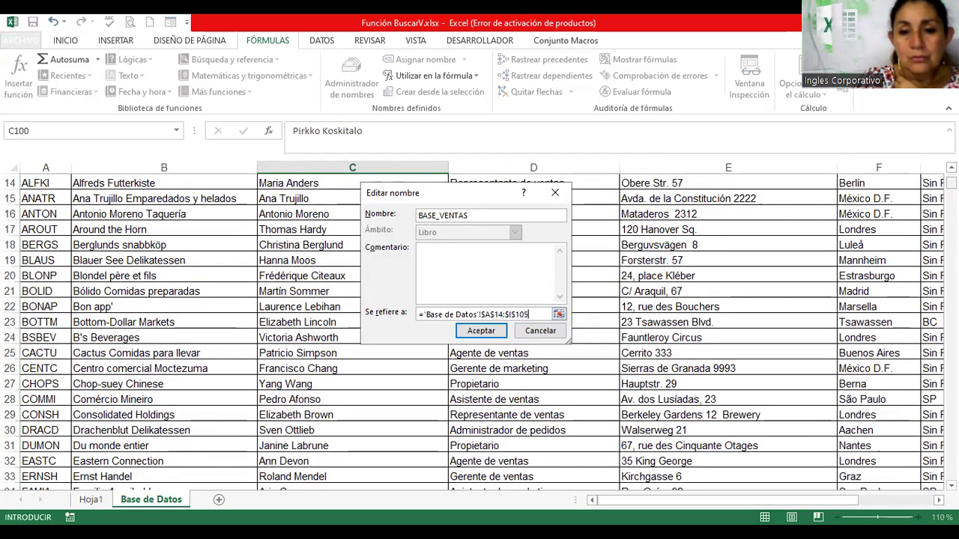
{"action": "left_click", "coordinate": [482, 332]}
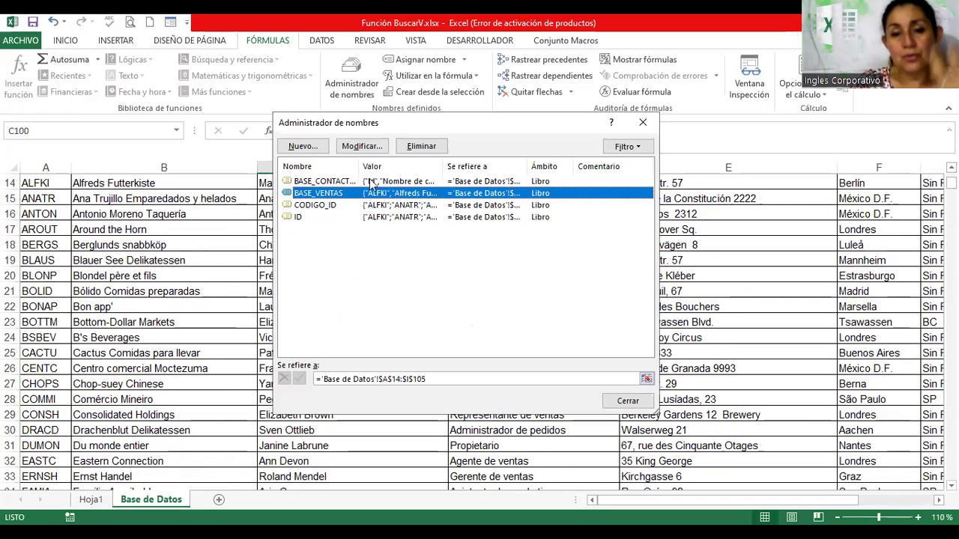
{"action": "left_click_drag", "start_coordinate": [361, 167], "coordinate": [405, 166]}
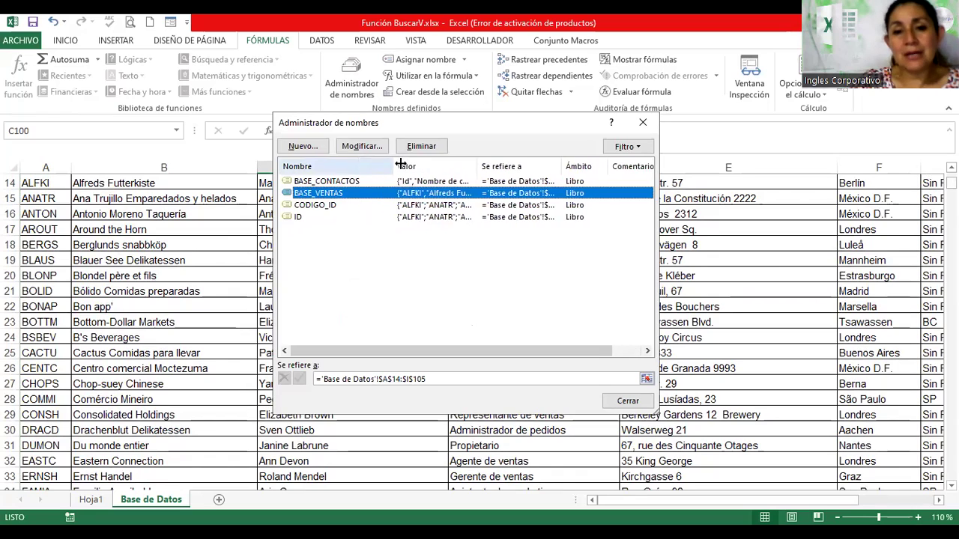
{"action": "left_click", "coordinate": [292, 216]}
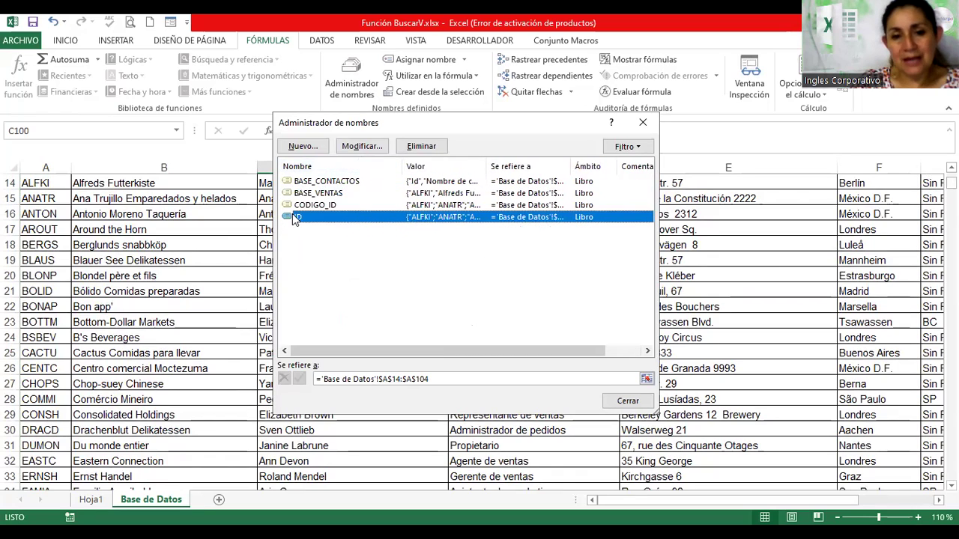
Delete the unused ID and BASE_CONTACTOS named ranges from the Name Manager
{"action": "left_click", "coordinate": [418, 149]}
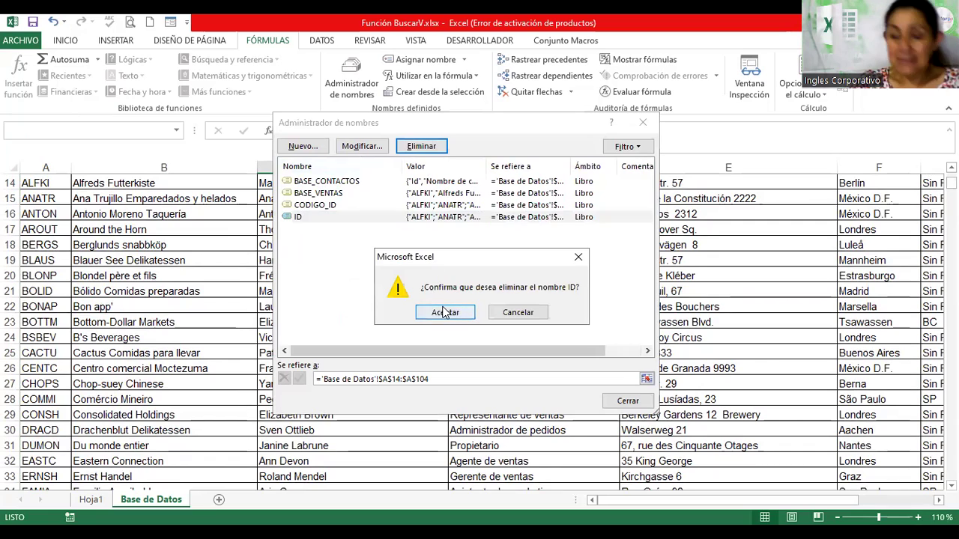
{"action": "left_click", "coordinate": [444, 313]}
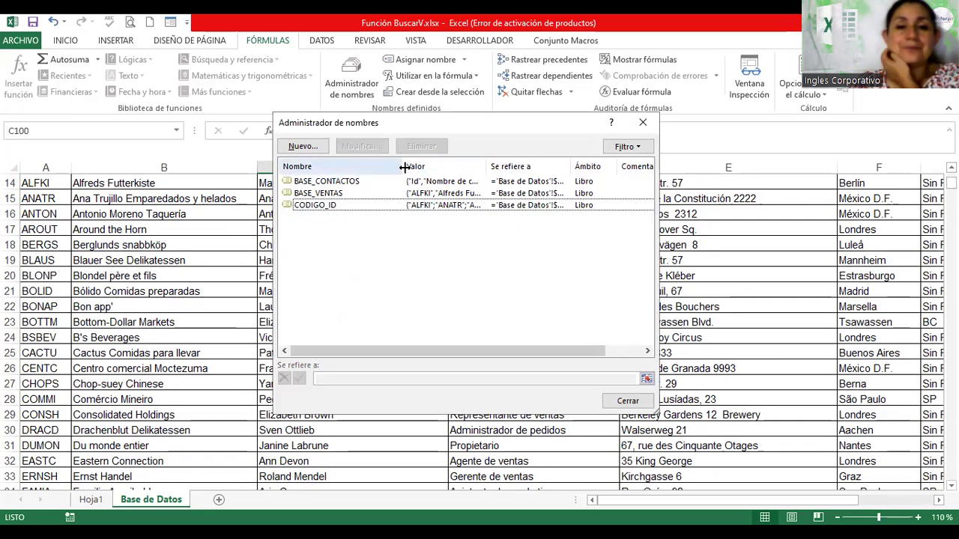
{"action": "left_click", "coordinate": [347, 182]}
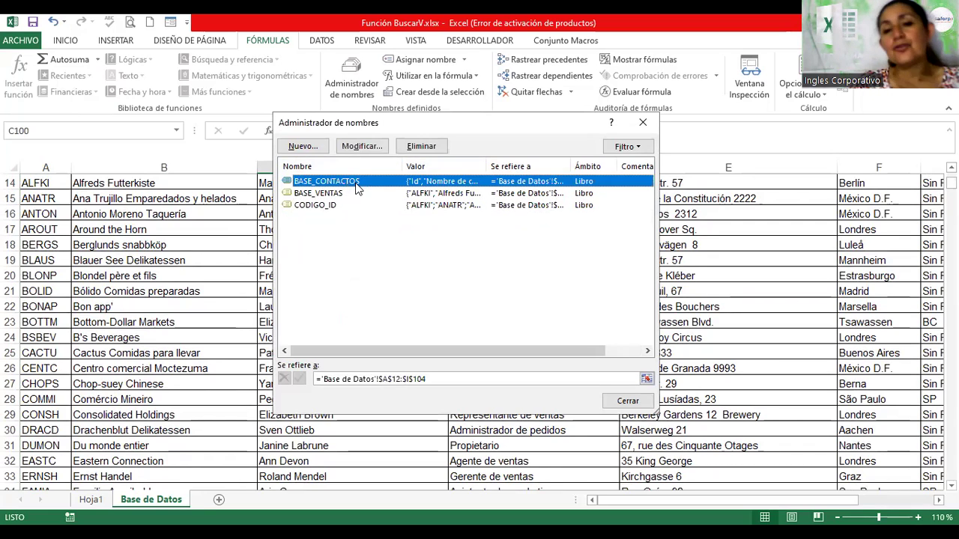
{"action": "left_click", "coordinate": [423, 147]}
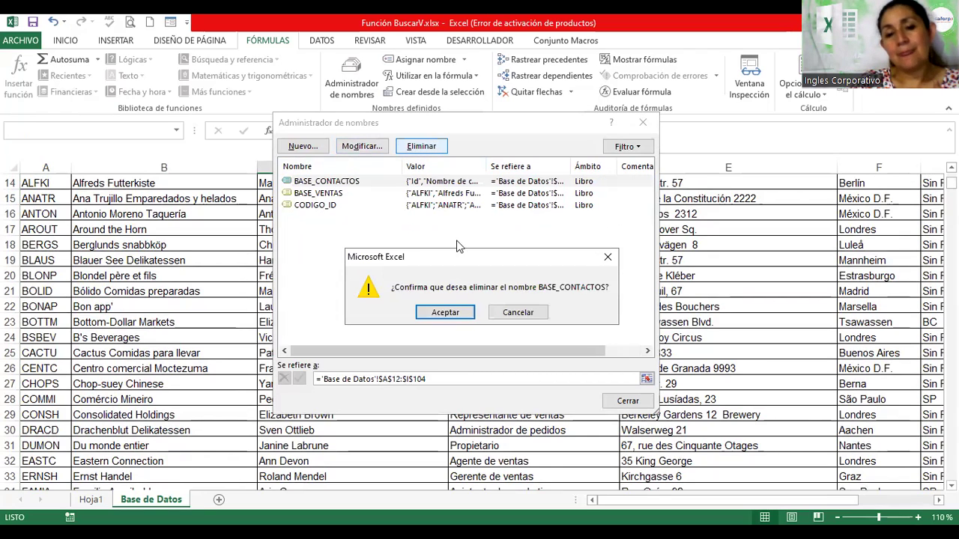
{"action": "left_click", "coordinate": [457, 317]}
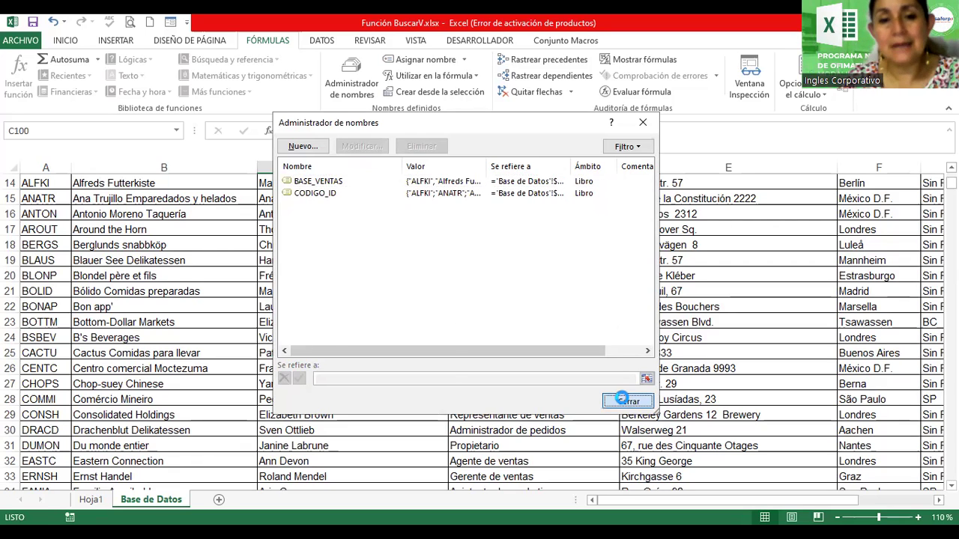
Close the Name Manager and go back to the ID cell E5 at the top of the sheet
{"action": "left_click", "coordinate": [628, 401]}
{"action": "left_click", "coordinate": [192, 277]}
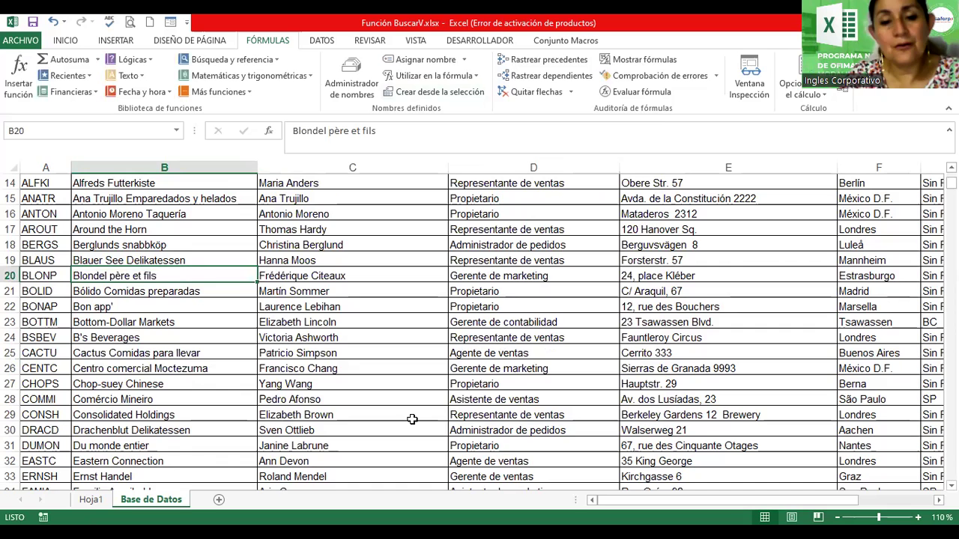
{"action": "scroll", "coordinate": [951, 182], "scroll_direction": "up", "scroll_amount": 5}
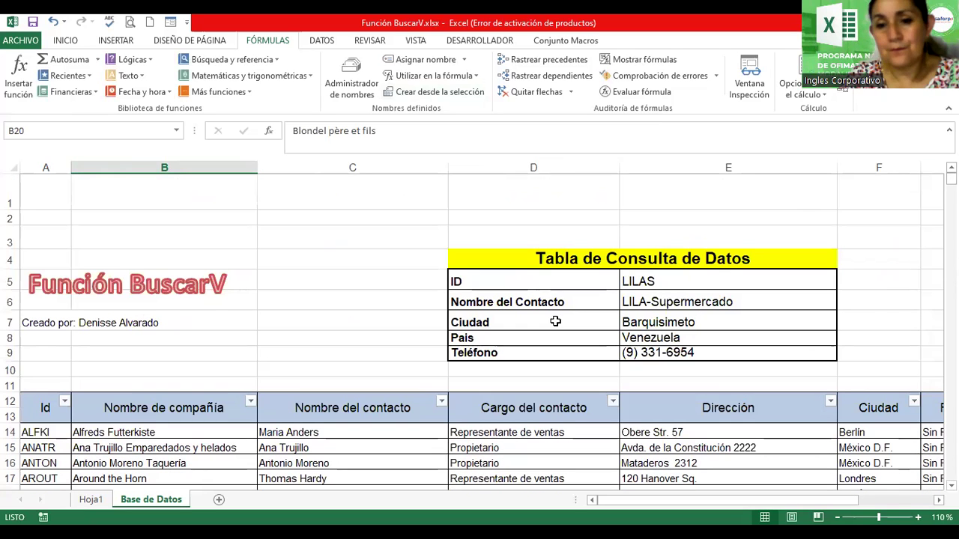
{"action": "left_click", "coordinate": [688, 282]}
Choose ID 102020 from the E5 dropdown and inspect the BUSCARV formulas in E7–E9
{"action": "left_click", "coordinate": [842, 283]}
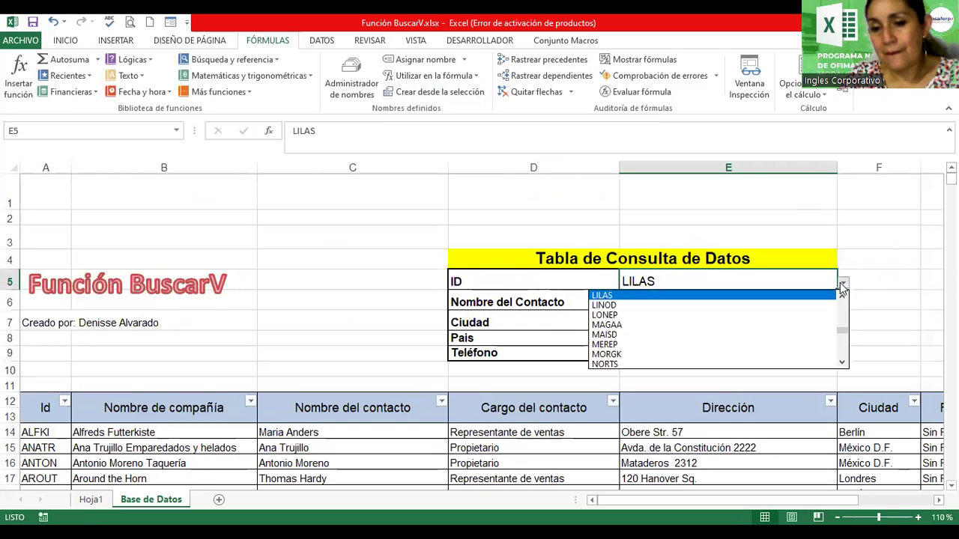
{"action": "left_click_drag", "start_coordinate": [844, 338], "coordinate": [844, 362]}
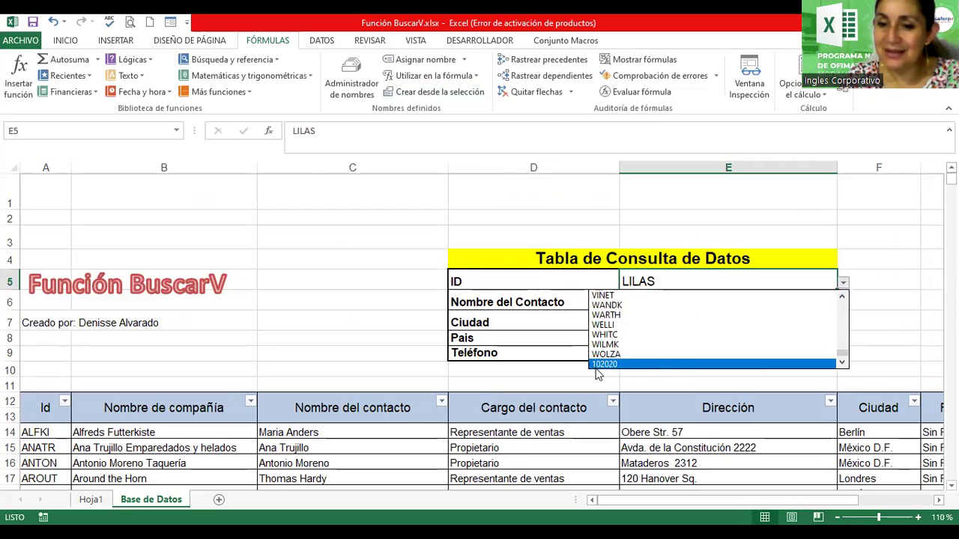
{"action": "left_click", "coordinate": [597, 366]}
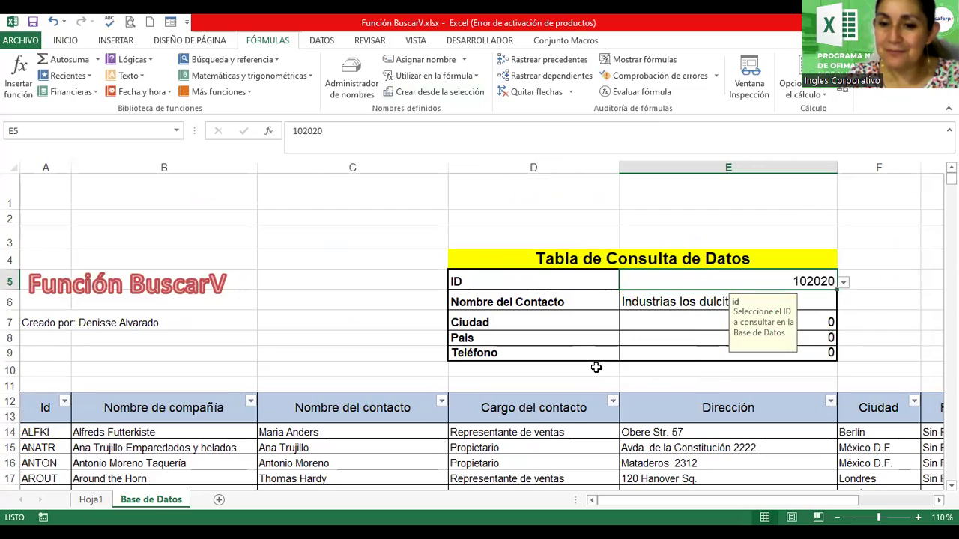
{"action": "left_click", "coordinate": [669, 342]}
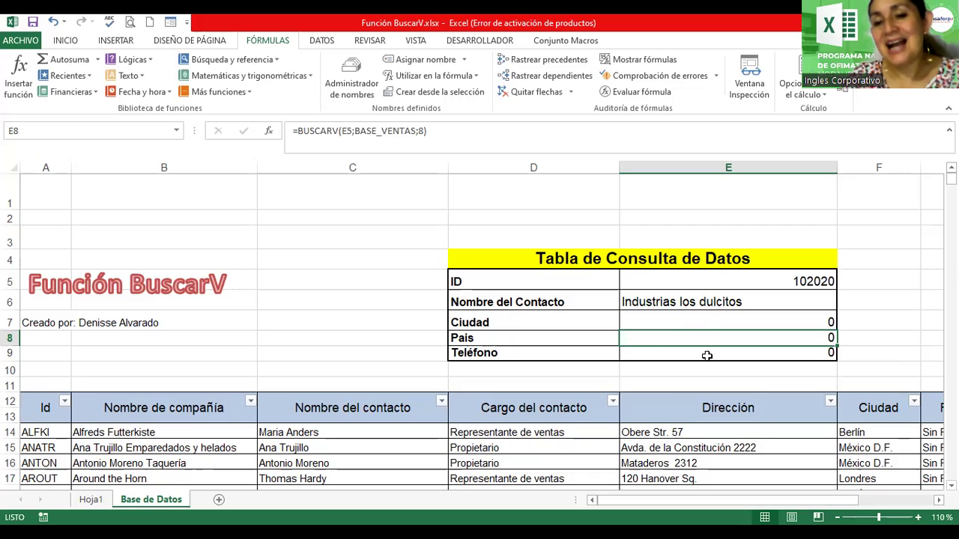
{"action": "left_click", "coordinate": [718, 322]}
{"action": "left_click", "coordinate": [720, 338]}
{"action": "left_click", "coordinate": [725, 352]}
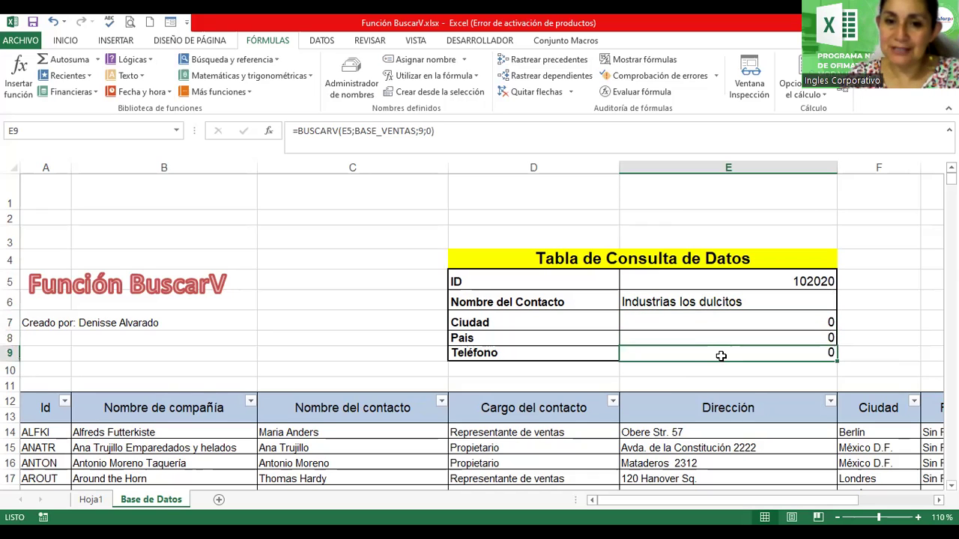
{"action": "left_click", "coordinate": [695, 283]}
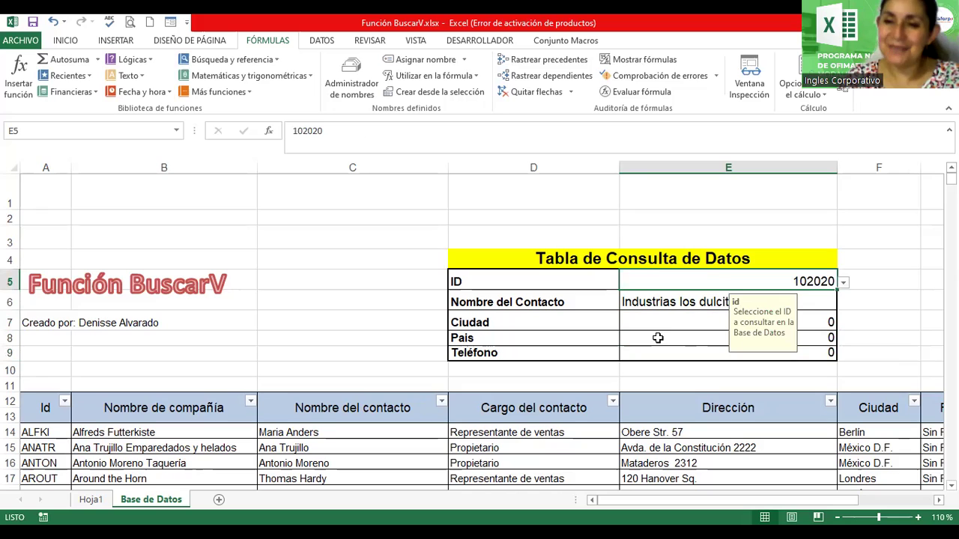
{"action": "left_click", "coordinate": [657, 338]}
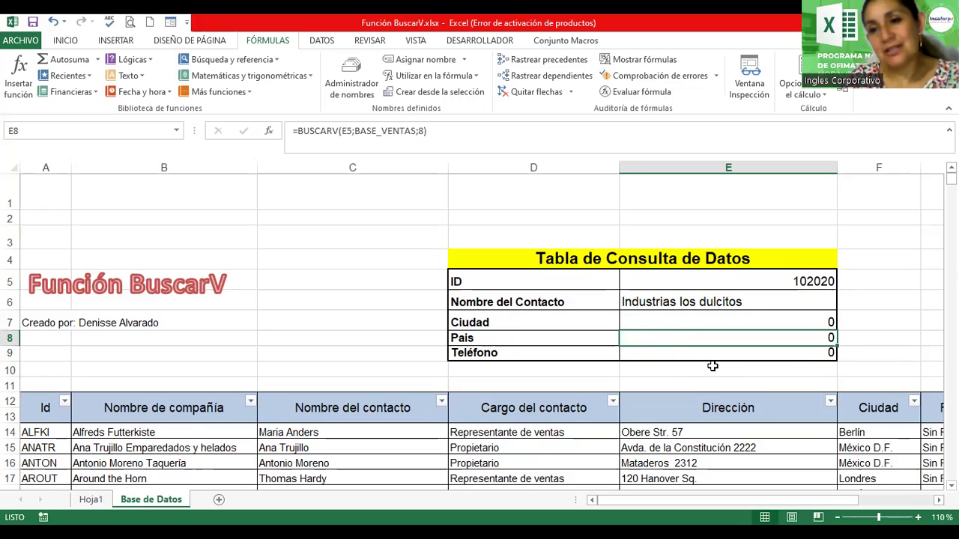
Switch the ID to WILMK so Wilman Kala, Helsinki, Finlandia and its phone appear
{"action": "left_click", "coordinate": [785, 281]}
{"action": "left_click", "coordinate": [844, 282]}
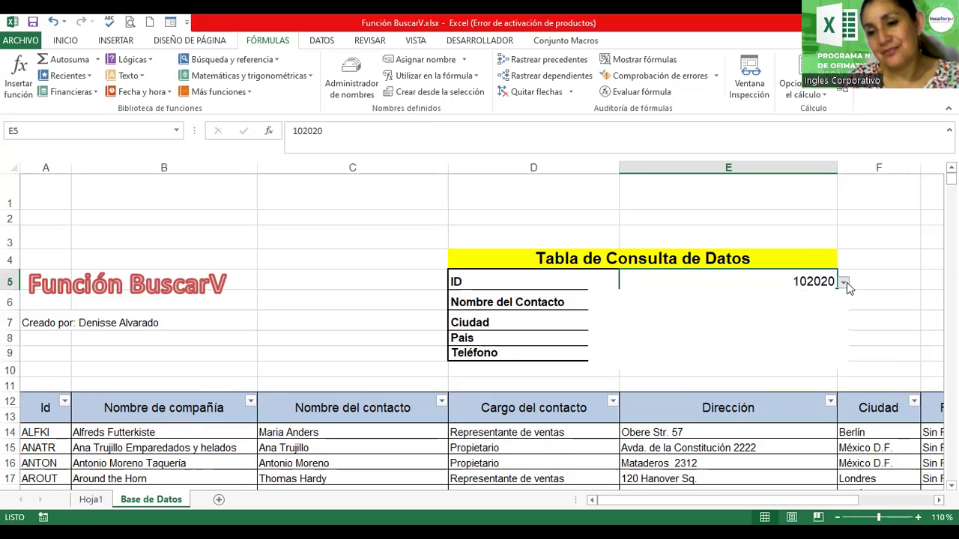
{"action": "left_click", "coordinate": [671, 344]}
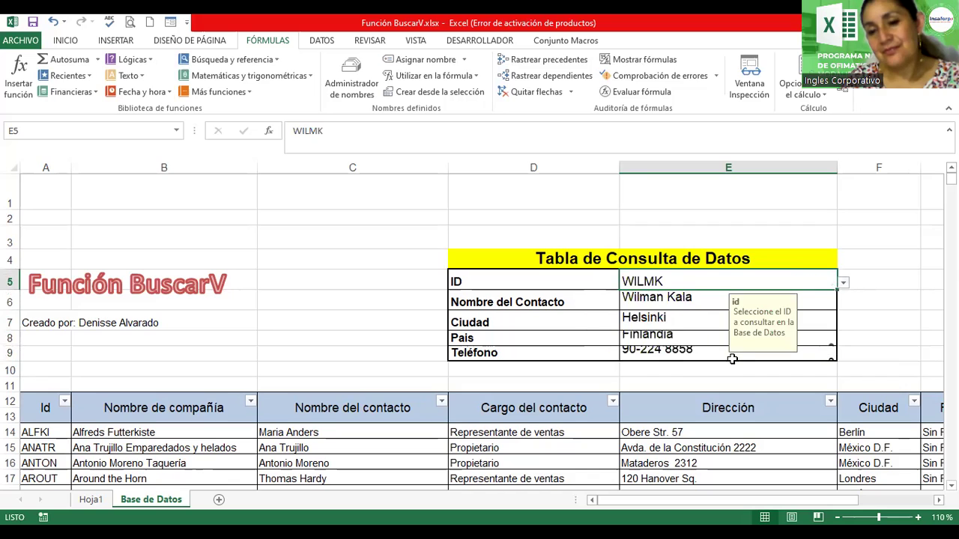
{"action": "left_click", "coordinate": [879, 309]}
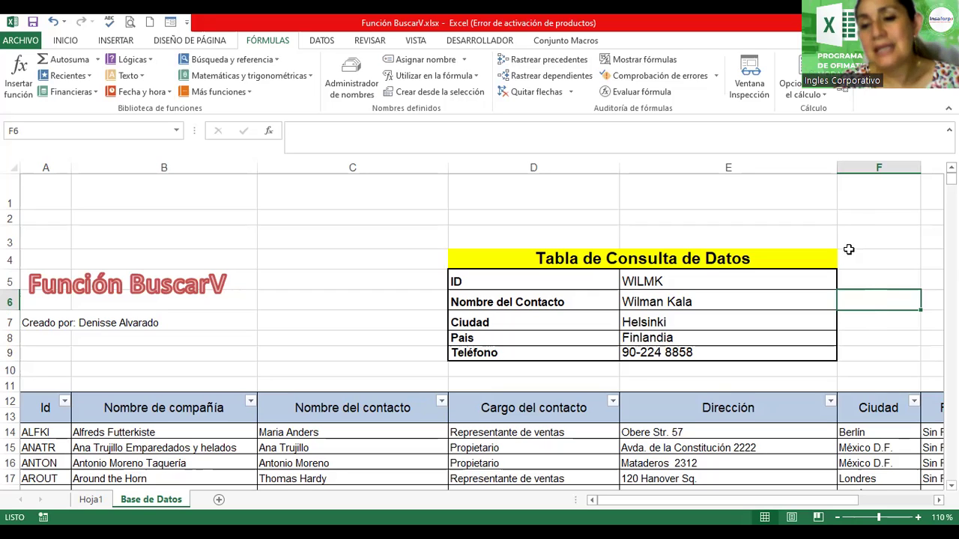
Set the E5 ID to 102020 to show Industrias los dulcitos
{"action": "left_click", "coordinate": [796, 284]}
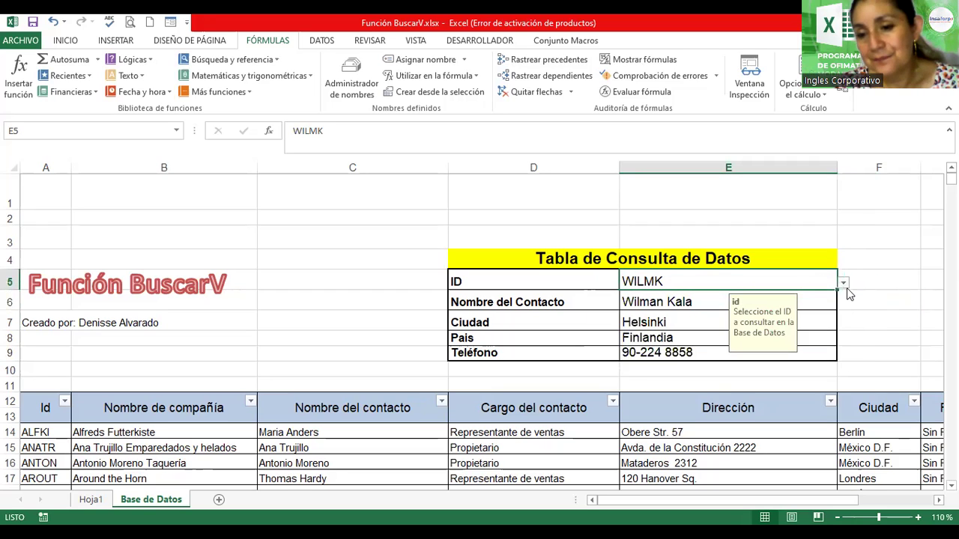
{"action": "left_click", "coordinate": [843, 285]}
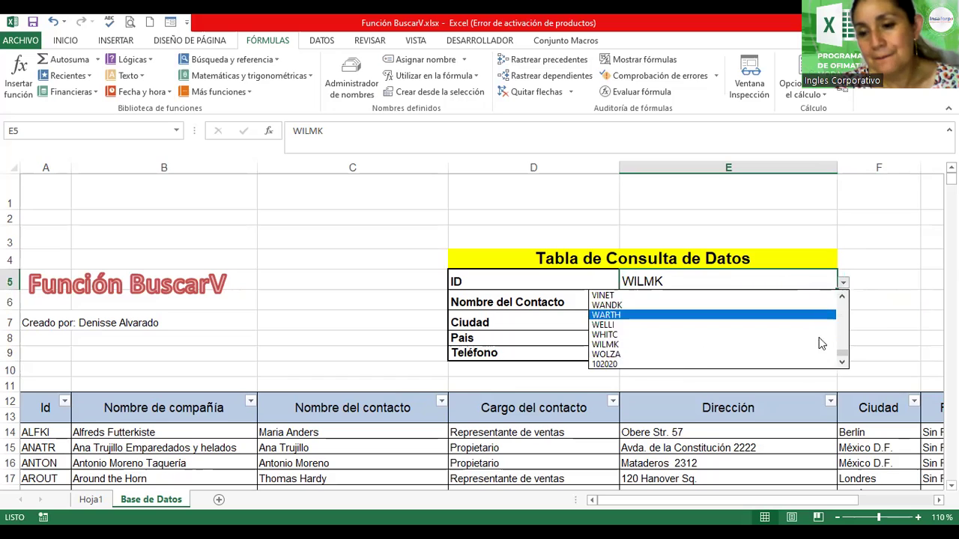
{"action": "left_click", "coordinate": [597, 365]}
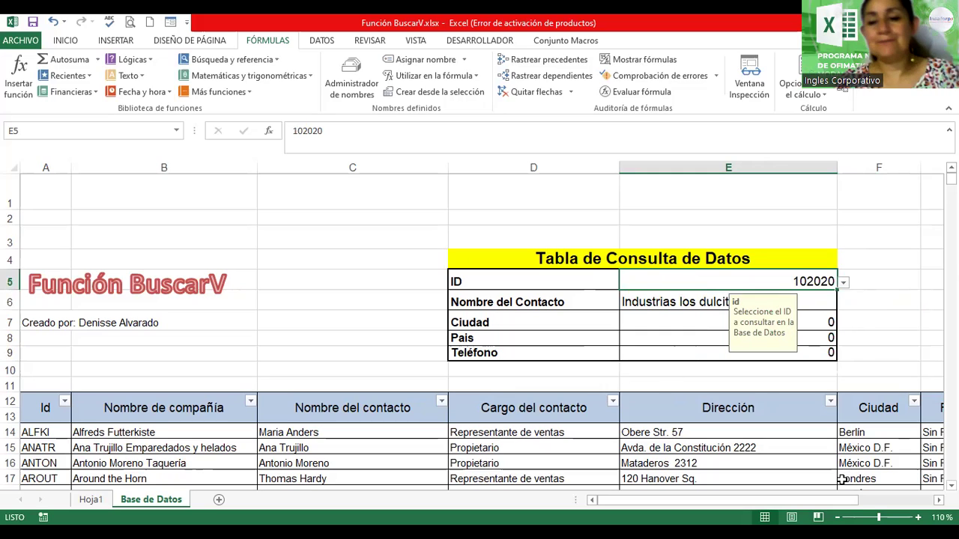
Zoom out and look over the data table from the Id header down to D14
{"action": "left_click", "coordinate": [837, 517]}
{"action": "left_click", "coordinate": [837, 517]}
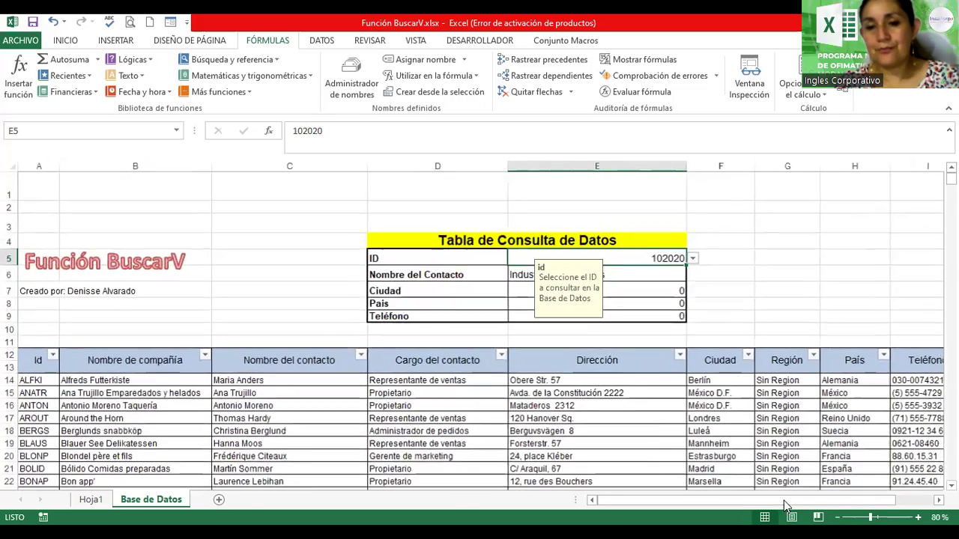
{"action": "left_click", "coordinate": [837, 517]}
{"action": "left_click", "coordinate": [646, 370]}
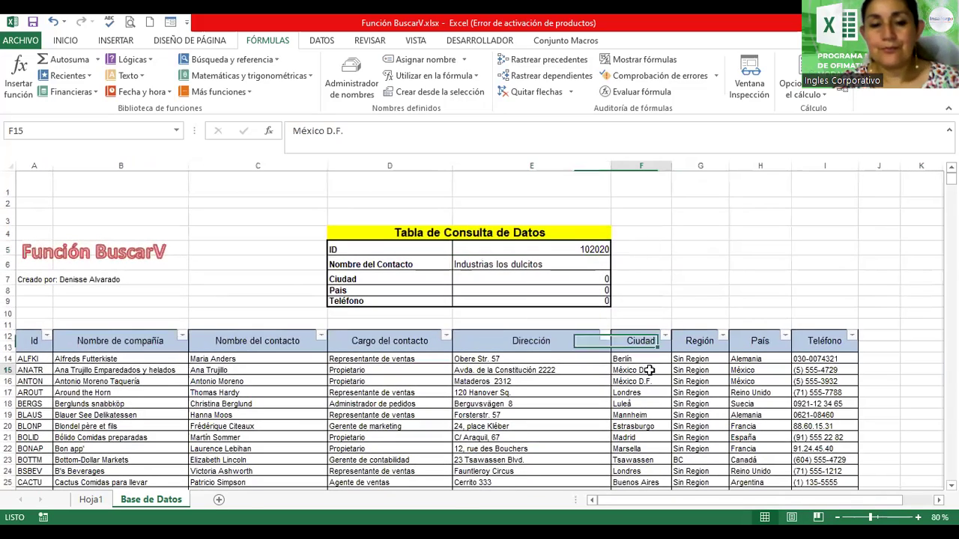
{"action": "left_click", "coordinate": [30, 341]}
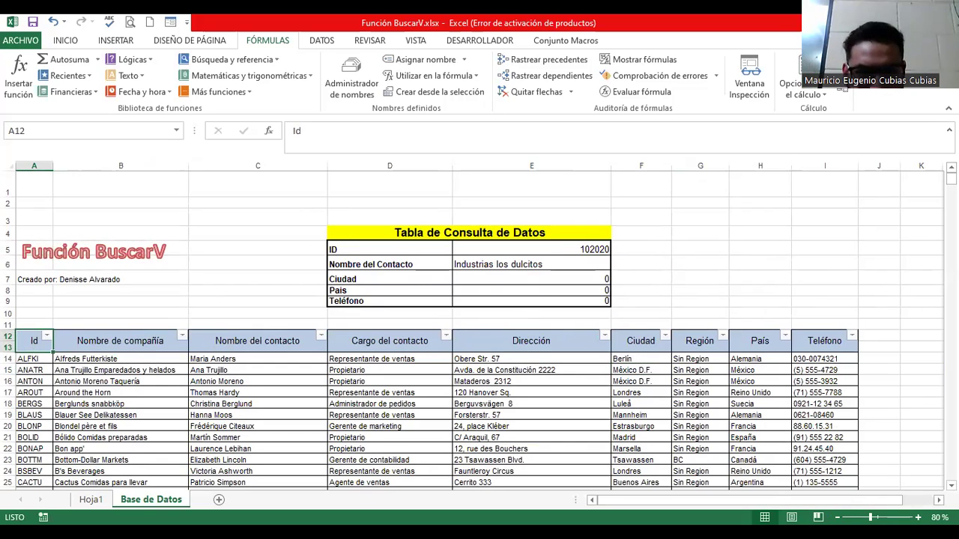
{"action": "scroll", "coordinate": [903, 500], "scroll_direction": "up", "scroll_amount": 2}
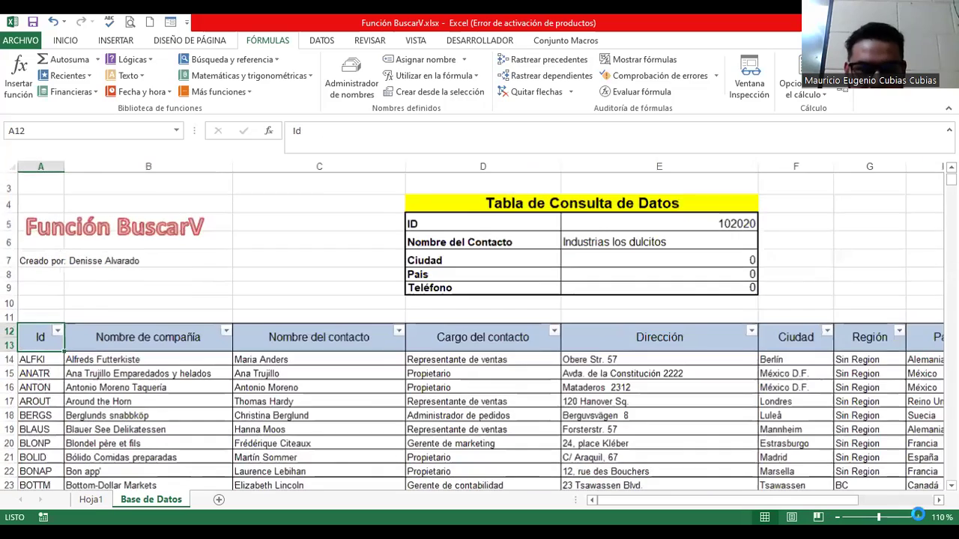
{"action": "scroll", "coordinate": [903, 501], "scroll_direction": "up", "scroll_amount": 2}
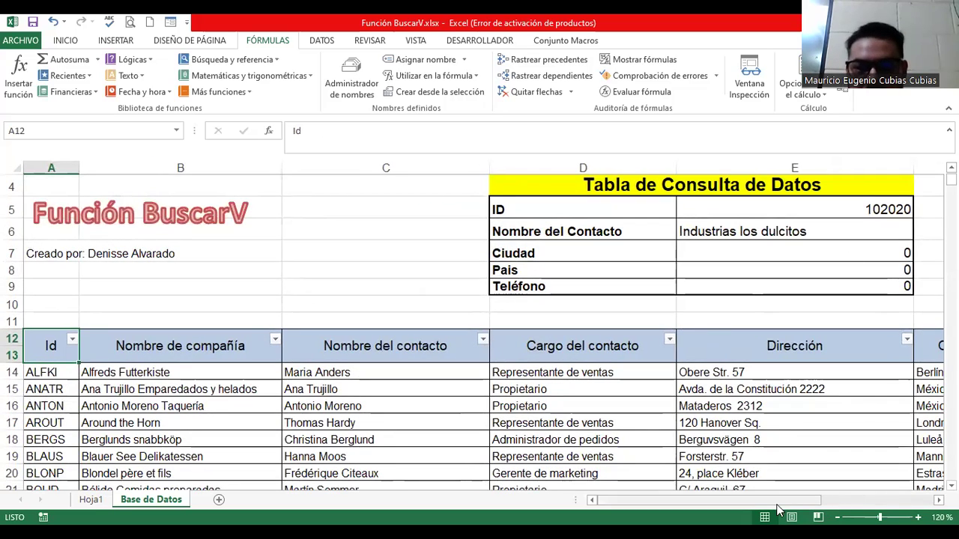
{"action": "left_click_drag", "start_coordinate": [778, 500], "coordinate": [817, 500]}
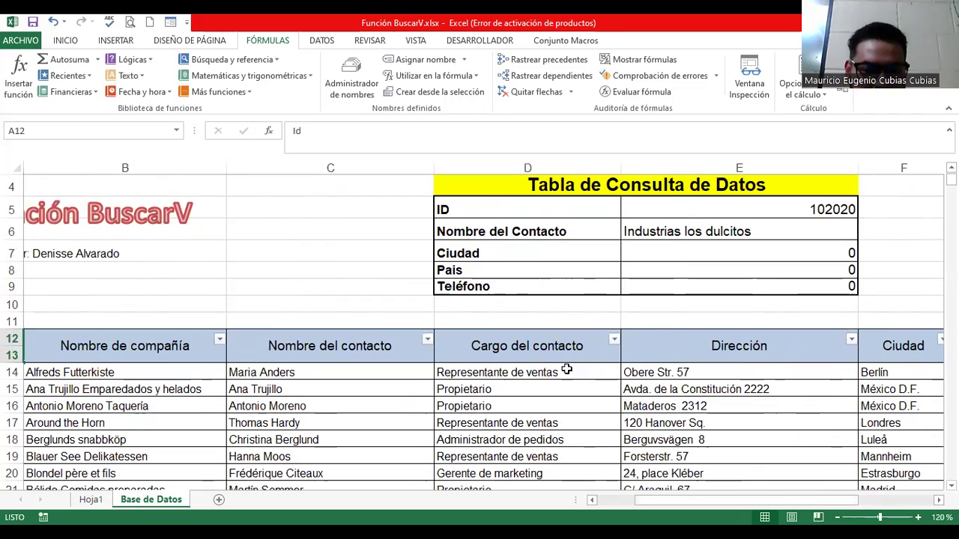
{"action": "left_click", "coordinate": [566, 367]}
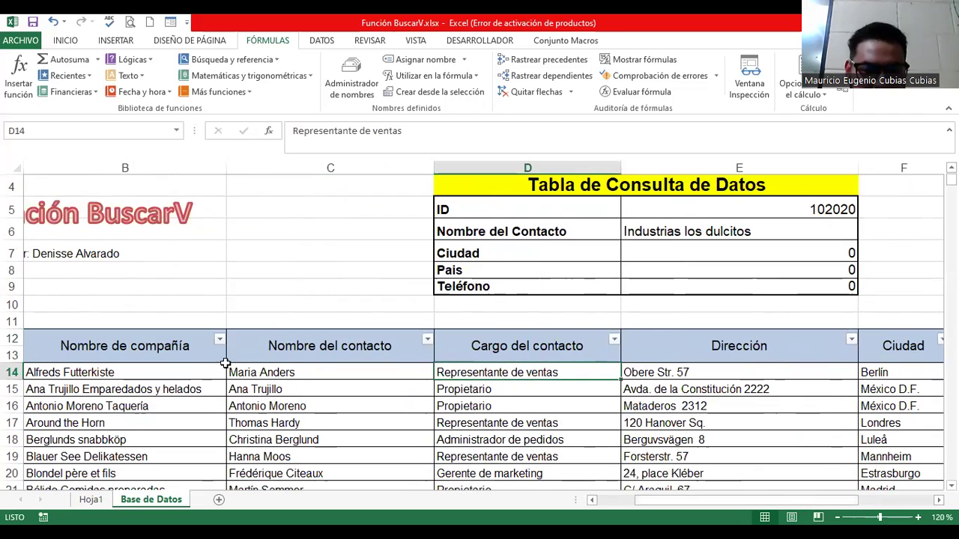
Open CODIGO_ID for editing, showing its reference 'Base de Datos'!$A$14:$A$105
{"action": "left_click", "coordinate": [351, 66]}
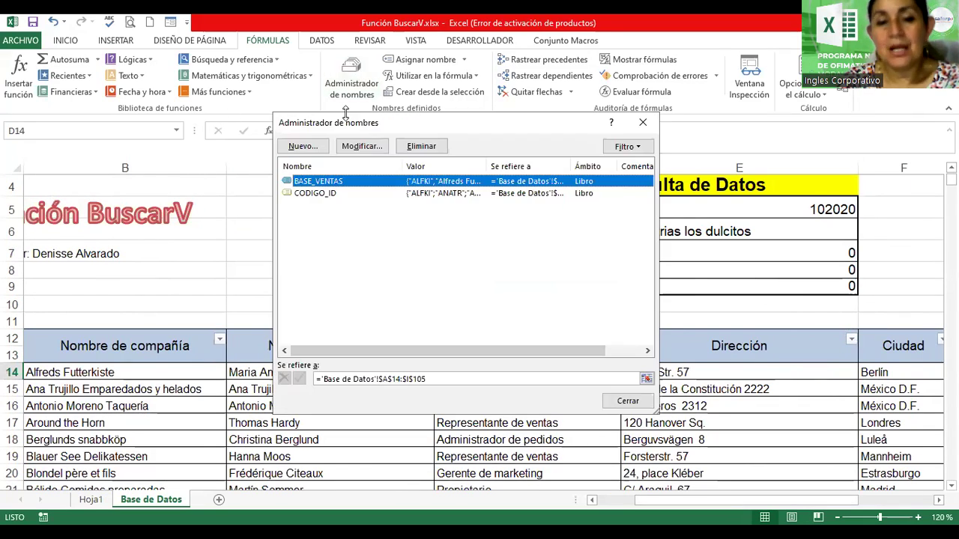
{"action": "left_click", "coordinate": [315, 195]}
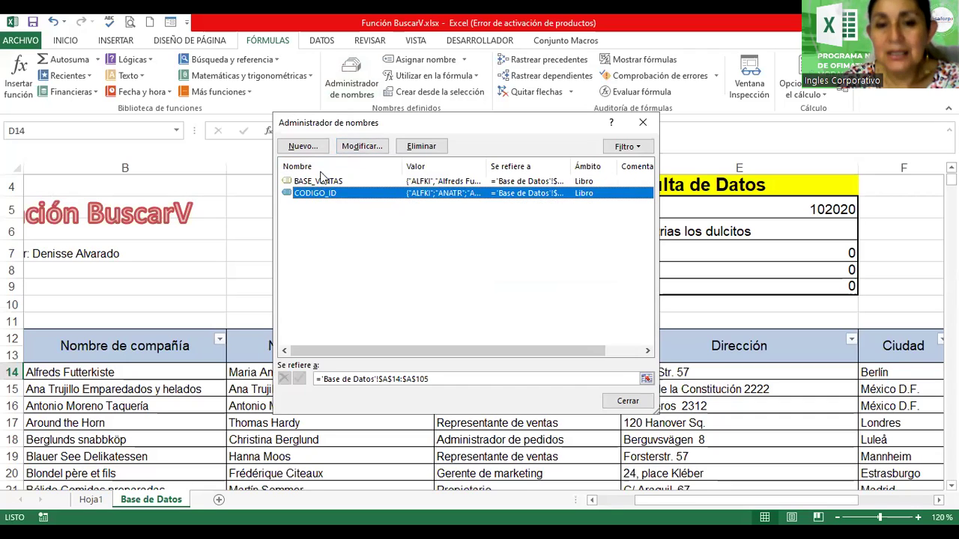
{"action": "left_click", "coordinate": [358, 146]}
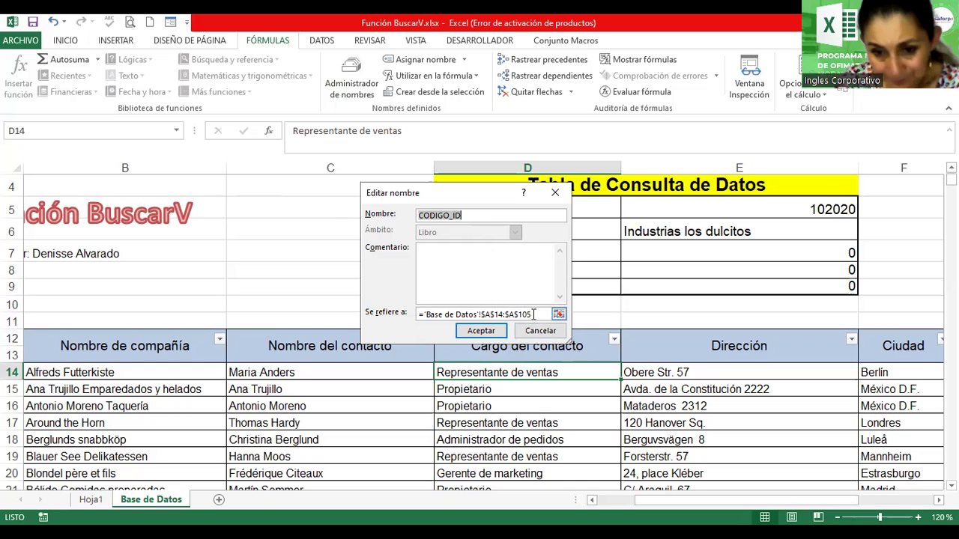
Confirm CODIGO_ID as A14:A105 and BASE_VENTAS as A14:I105, then close the Name Manager
{"action": "left_click", "coordinate": [534, 314]}
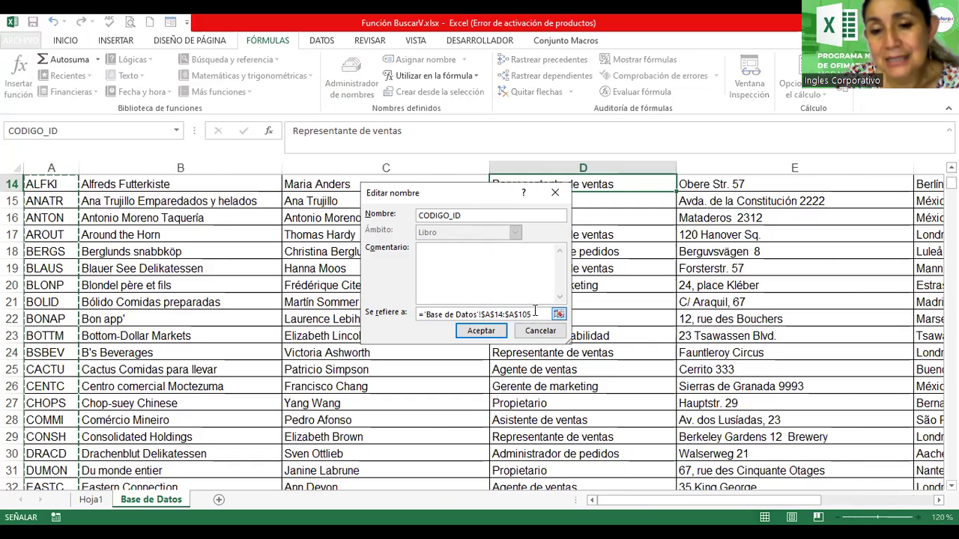
{"action": "left_click", "coordinate": [466, 333]}
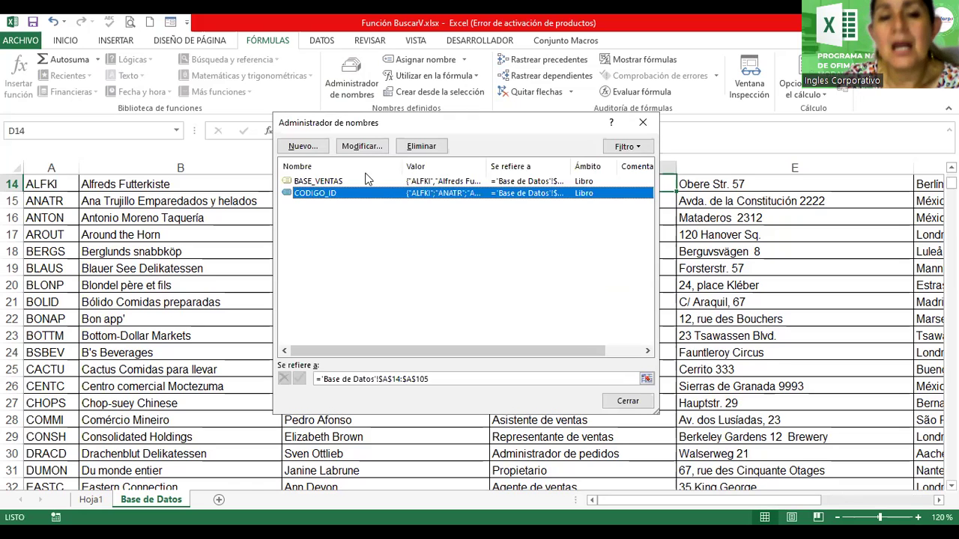
{"action": "left_click", "coordinate": [332, 182]}
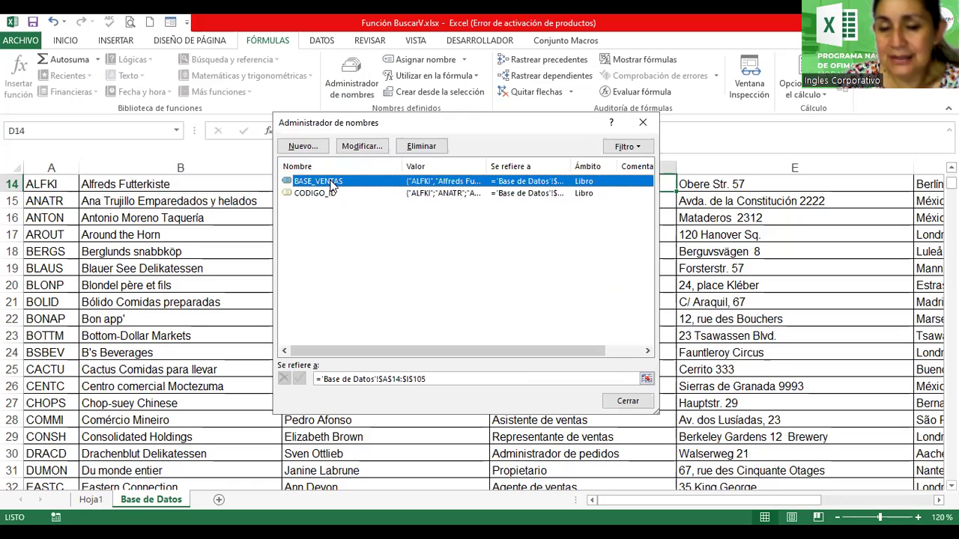
{"action": "left_click", "coordinate": [359, 149]}
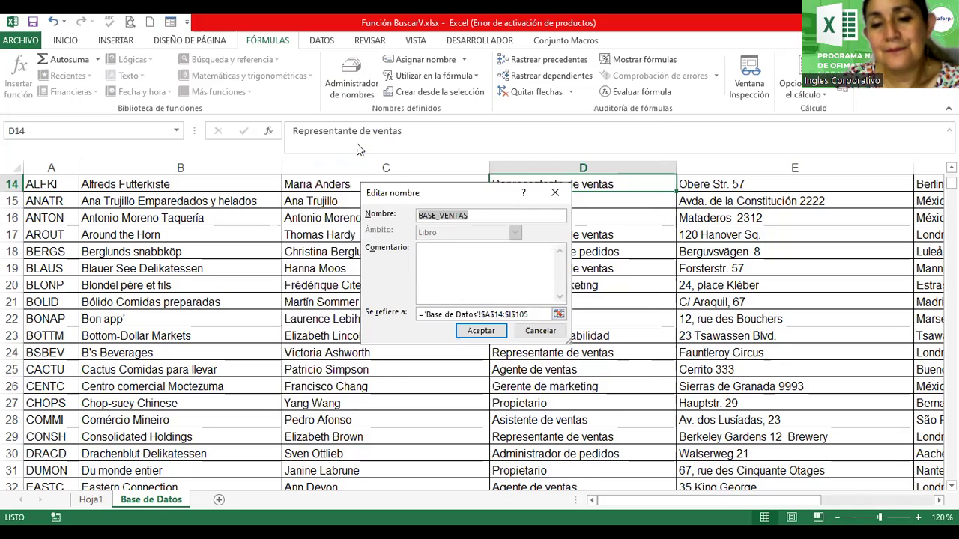
{"action": "left_click", "coordinate": [534, 314]}
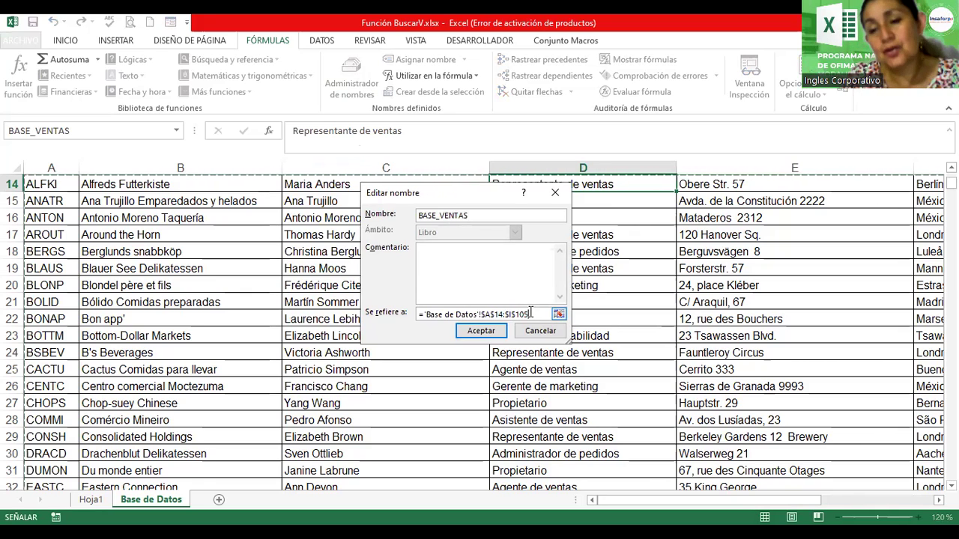
{"action": "left_click", "coordinate": [481, 330]}
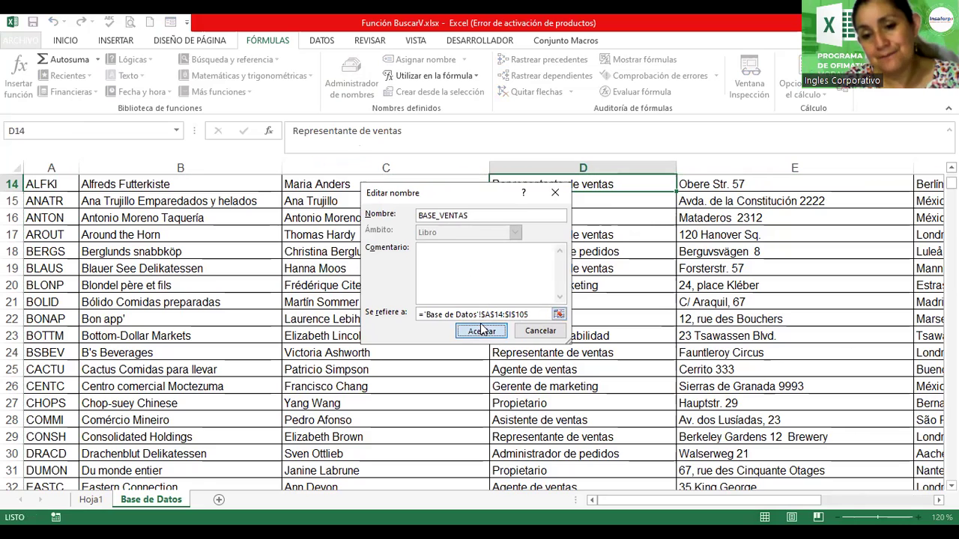
{"action": "left_click", "coordinate": [482, 330]}
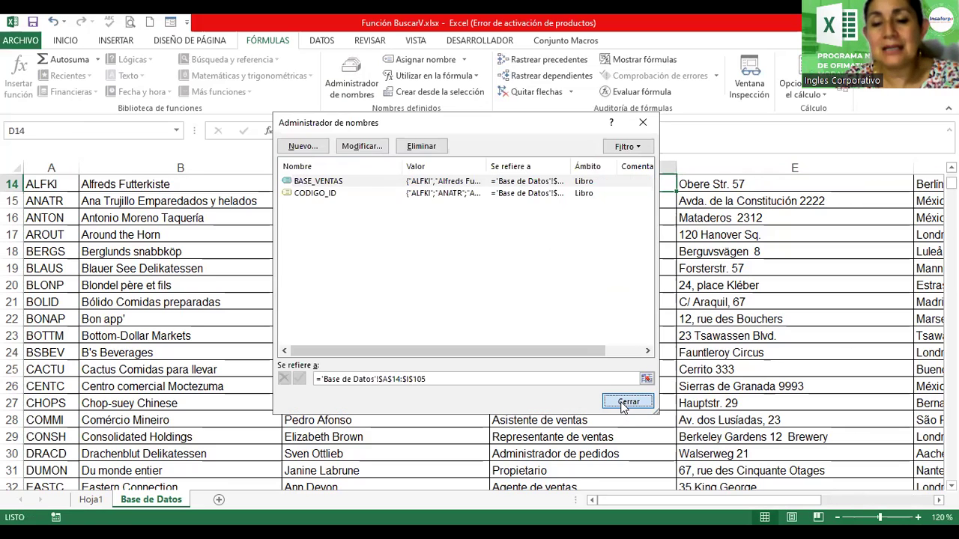
{"action": "left_click", "coordinate": [628, 403]}
{"action": "scroll", "coordinate": [773, 241], "scroll_direction": "up", "scroll_amount": 5}
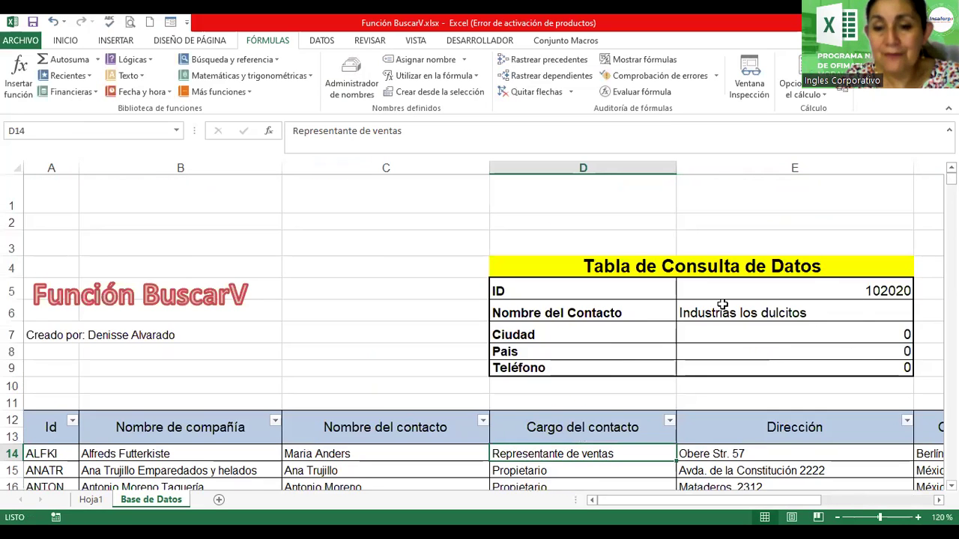
{"action": "left_click", "coordinate": [815, 290]}
{"action": "left_click", "coordinate": [920, 295]}
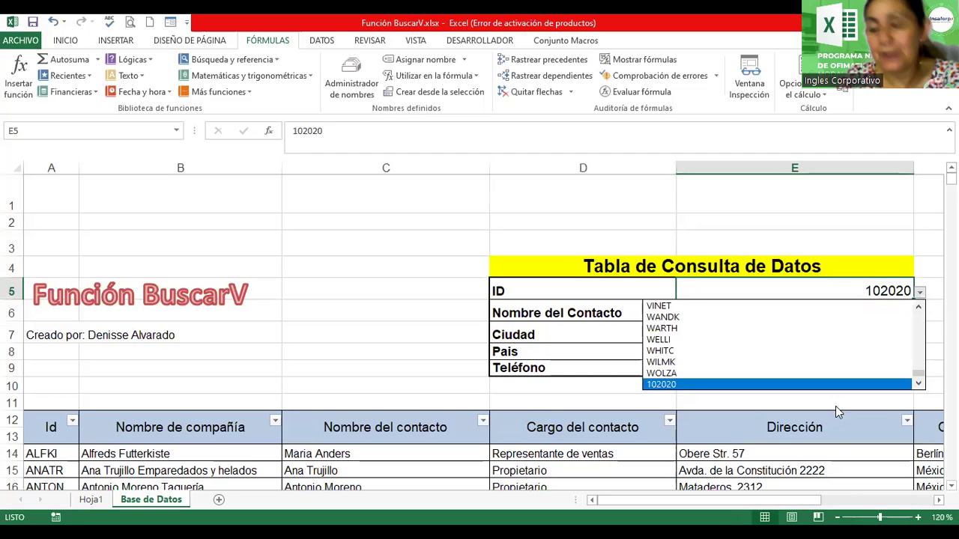
{"action": "left_click", "coordinate": [723, 383]}
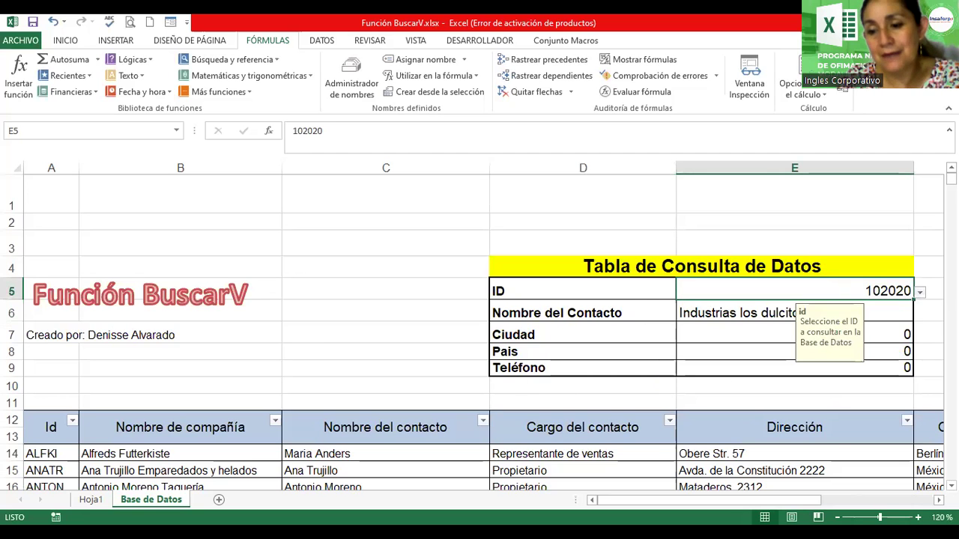
{"action": "scroll", "coordinate": [479, 330], "scroll_direction": "down", "scroll_amount": 1}
{"action": "scroll", "coordinate": [480, 330], "scroll_direction": "down", "scroll_amount": 3}
{"action": "scroll", "coordinate": [480, 330], "scroll_direction": "down", "scroll_amount": 1}
{"action": "scroll", "coordinate": [479, 330], "scroll_direction": "down", "scroll_amount": 3}
{"action": "scroll", "coordinate": [480, 330], "scroll_direction": "down", "scroll_amount": 3}
{"action": "scroll", "coordinate": [480, 329], "scroll_direction": "down", "scroll_amount": 3}
{"action": "scroll", "coordinate": [479, 329], "scroll_direction": "down", "scroll_amount": 3}
{"action": "scroll", "coordinate": [480, 330], "scroll_direction": "down", "scroll_amount": 3}
{"action": "scroll", "coordinate": [480, 330], "scroll_direction": "down", "scroll_amount": 3}
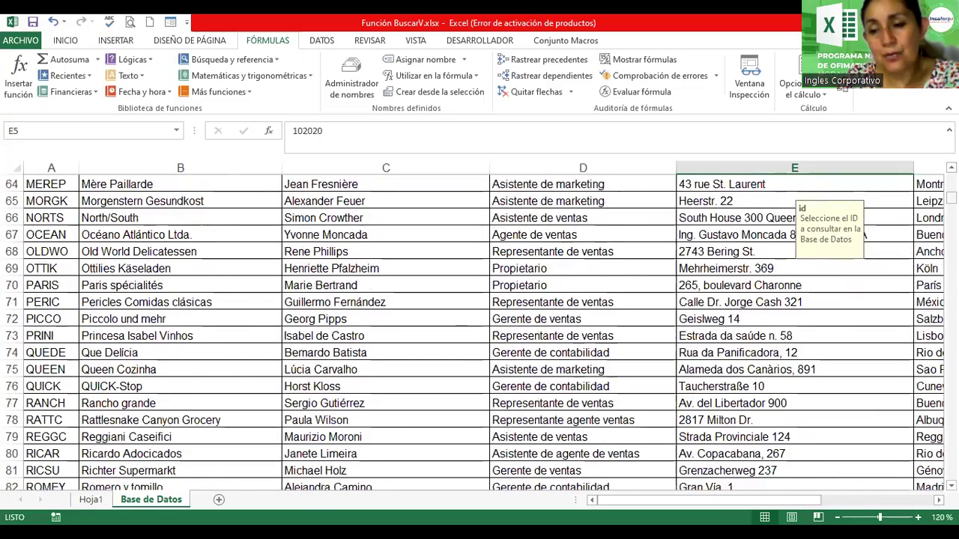
{"action": "mouse_move", "coordinate": [951, 197]}
{"action": "left_mouse_down"}
{"action": "mouse_move", "coordinate": [951, 223]}
{"action": "mouse_move", "coordinate": [951, 205]}
{"action": "left_mouse_up"}
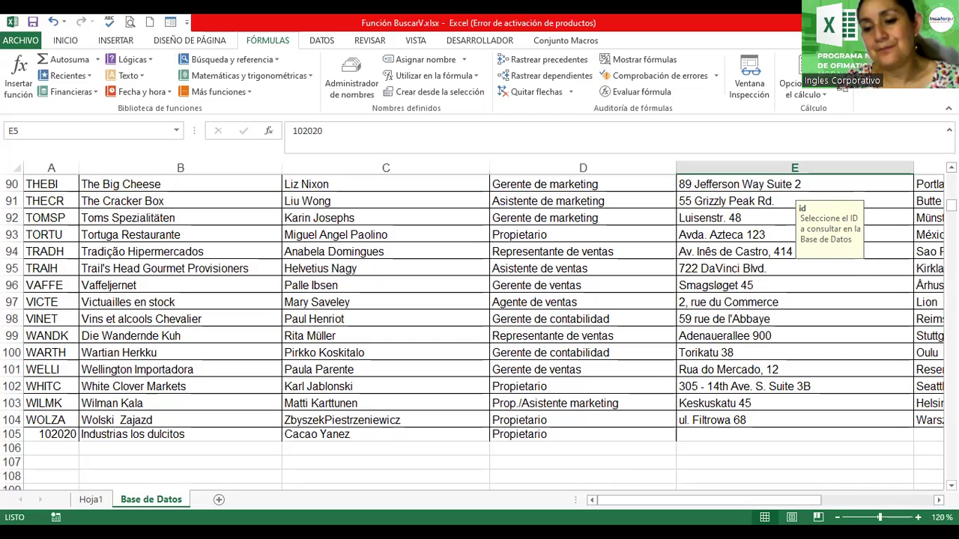
{"action": "scroll", "coordinate": [480, 322], "scroll_direction": "down", "scroll_amount": 2}
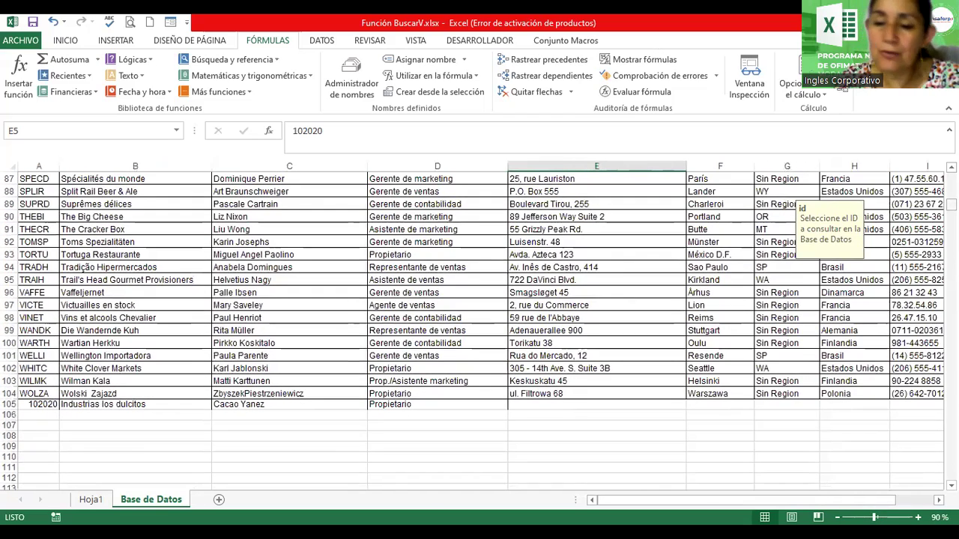
{"action": "scroll", "coordinate": [479, 323], "scroll_direction": "up", "scroll_amount": 20}
{"action": "left_click", "coordinate": [583, 269]}
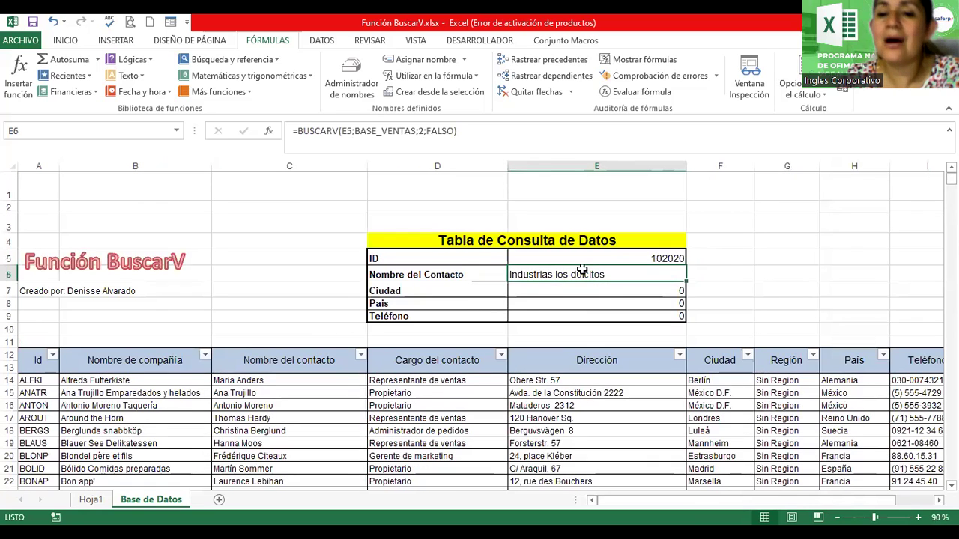
{"action": "left_click", "coordinate": [618, 261]}
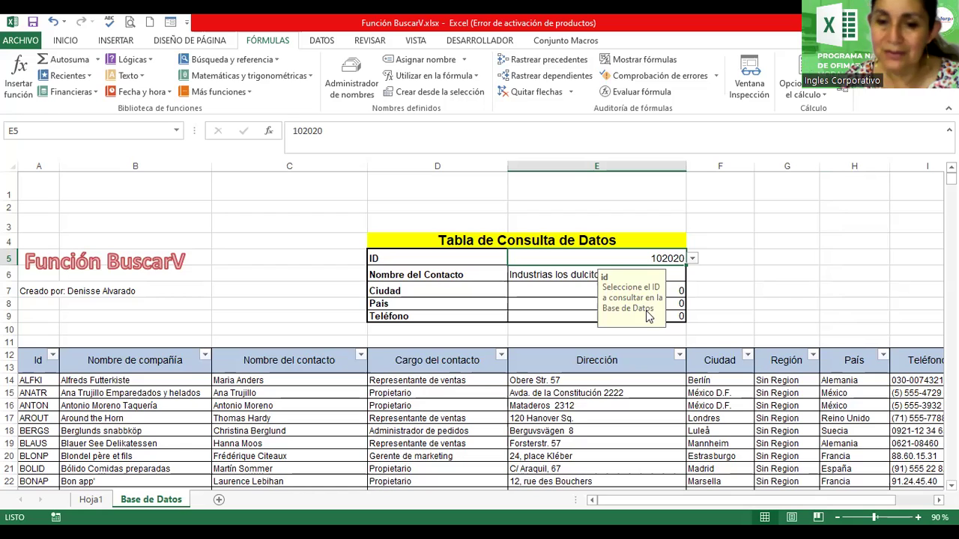
{"action": "left_click", "coordinate": [873, 303]}
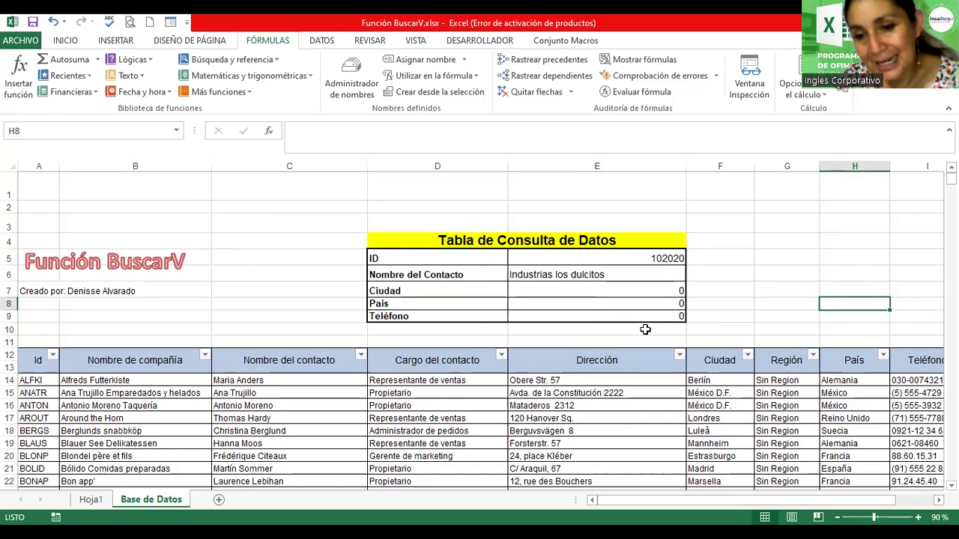
{"action": "left_click", "coordinate": [666, 258]}
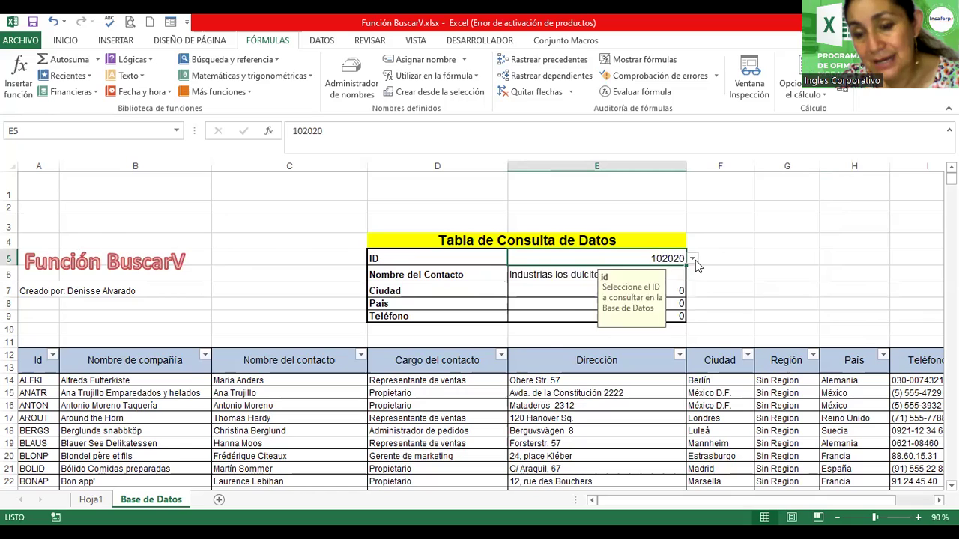
{"action": "left_click", "coordinate": [692, 258]}
{"action": "left_click", "coordinate": [630, 266]}
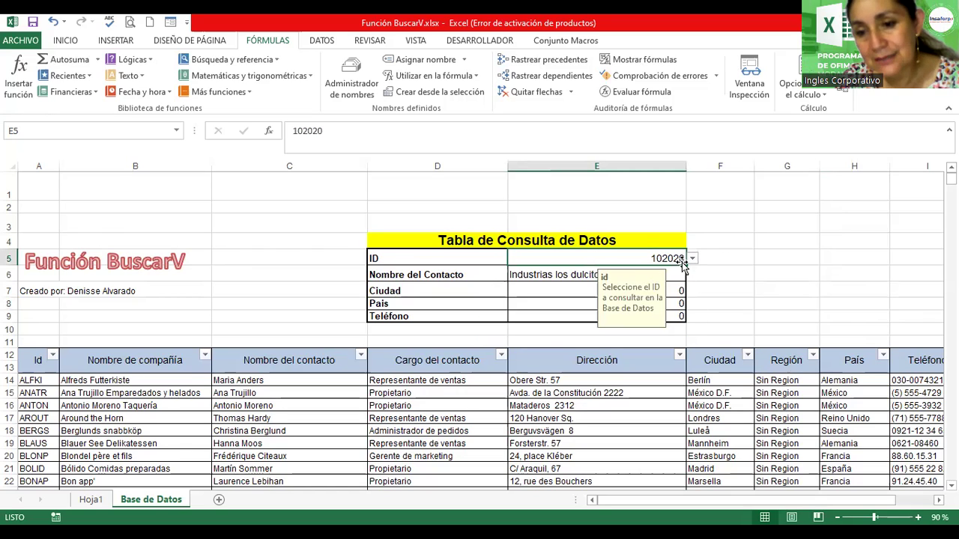